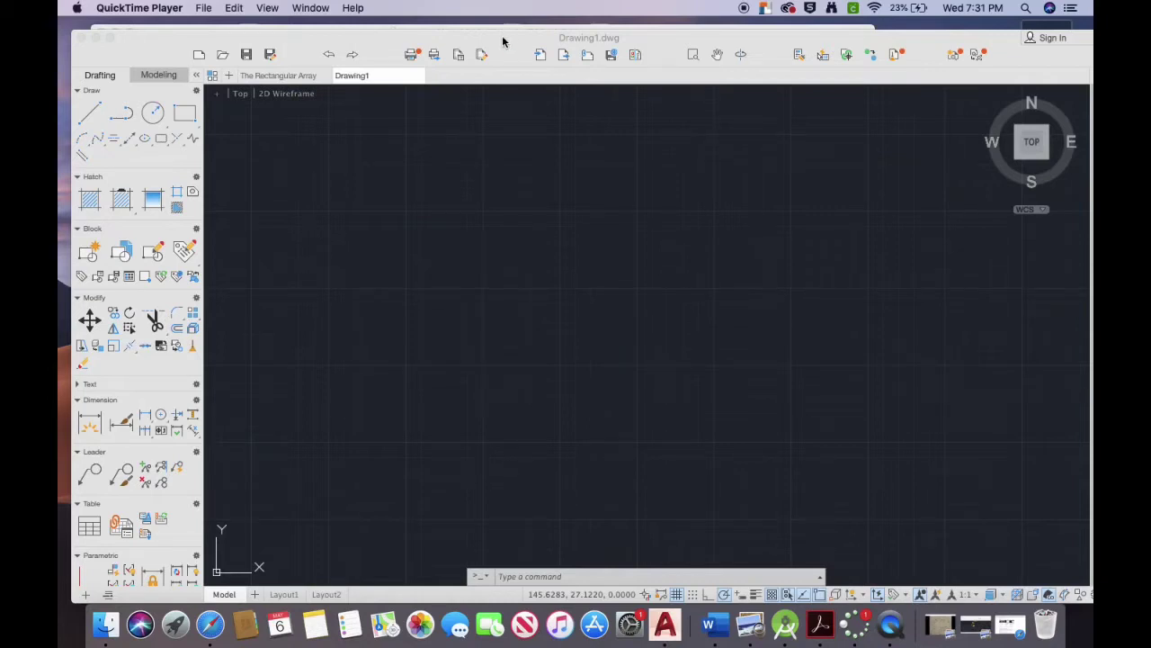
Step: Switch to Preview and examine the dimensions of the bracket in the reference screenshot
click(503, 40)
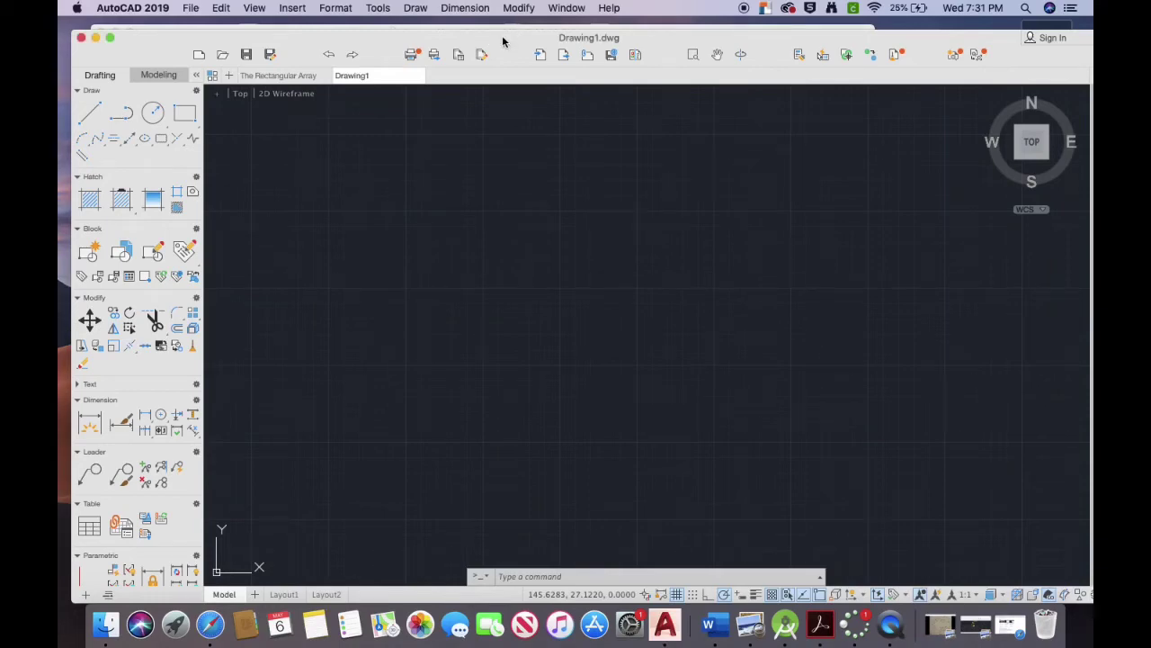
double_click(504, 40)
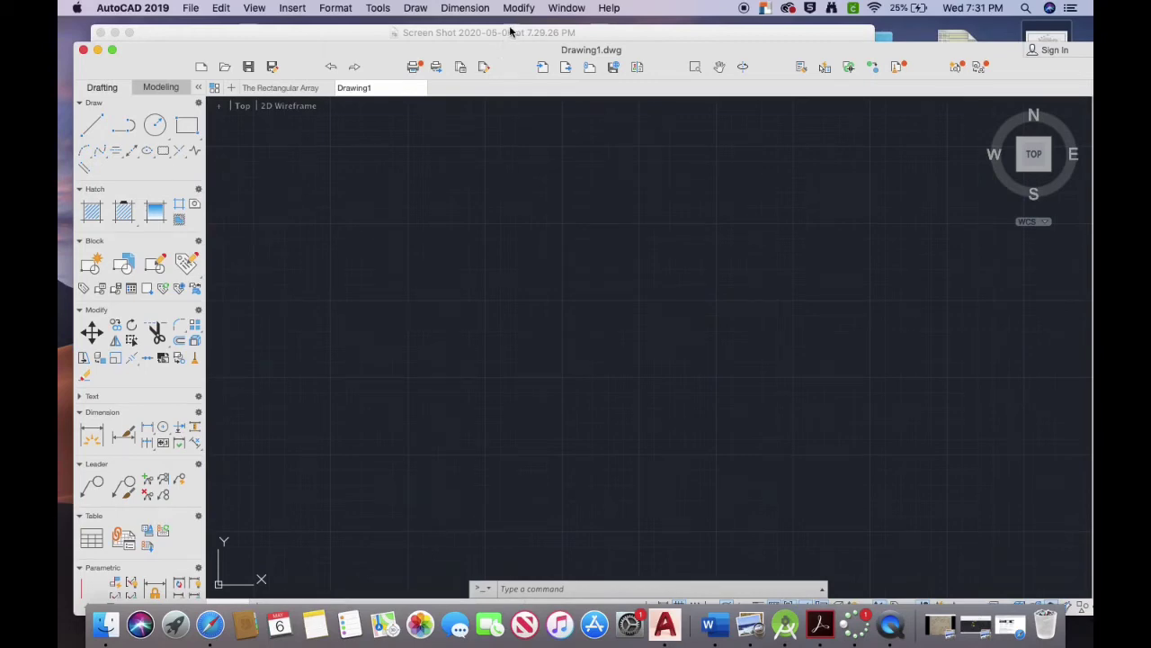
click(510, 33)
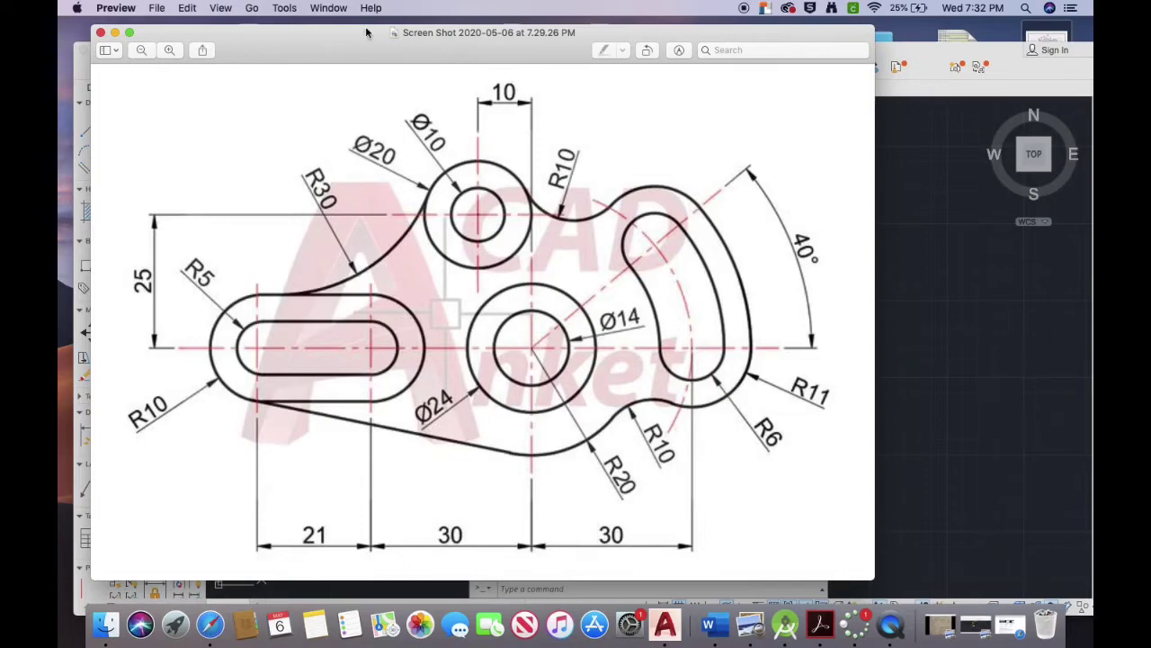
drag(366, 33, 394, 59)
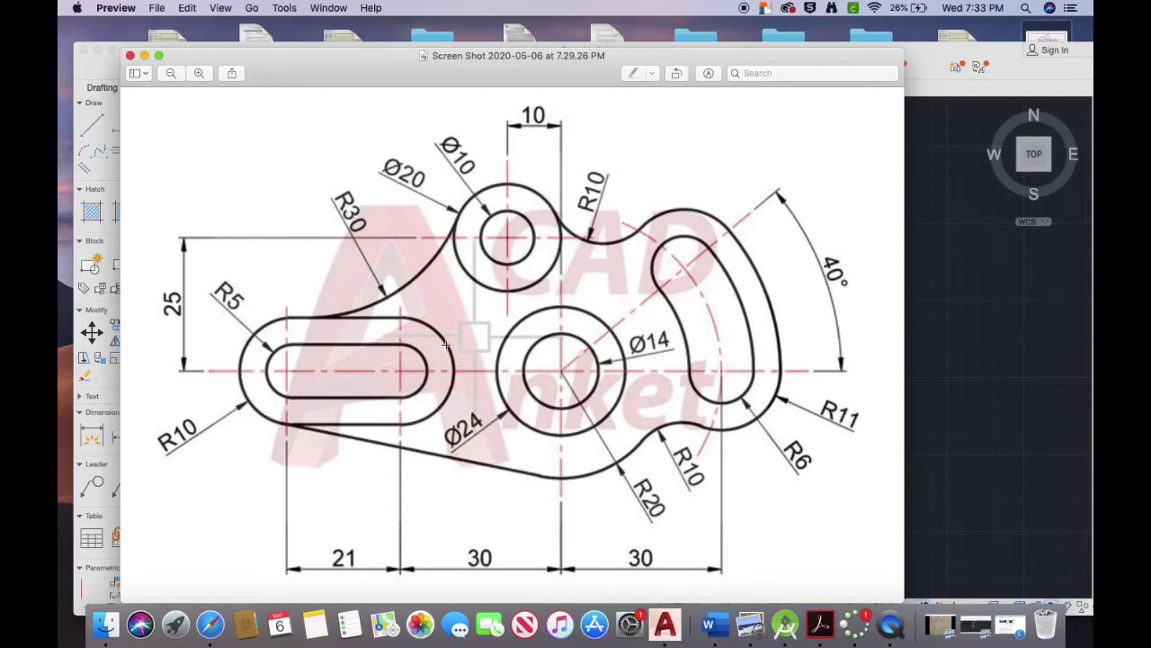
Step: Arrange the AutoCAD window so the reference screenshot stays reachable, and check the central circles' diameters in it
click(312, 46)
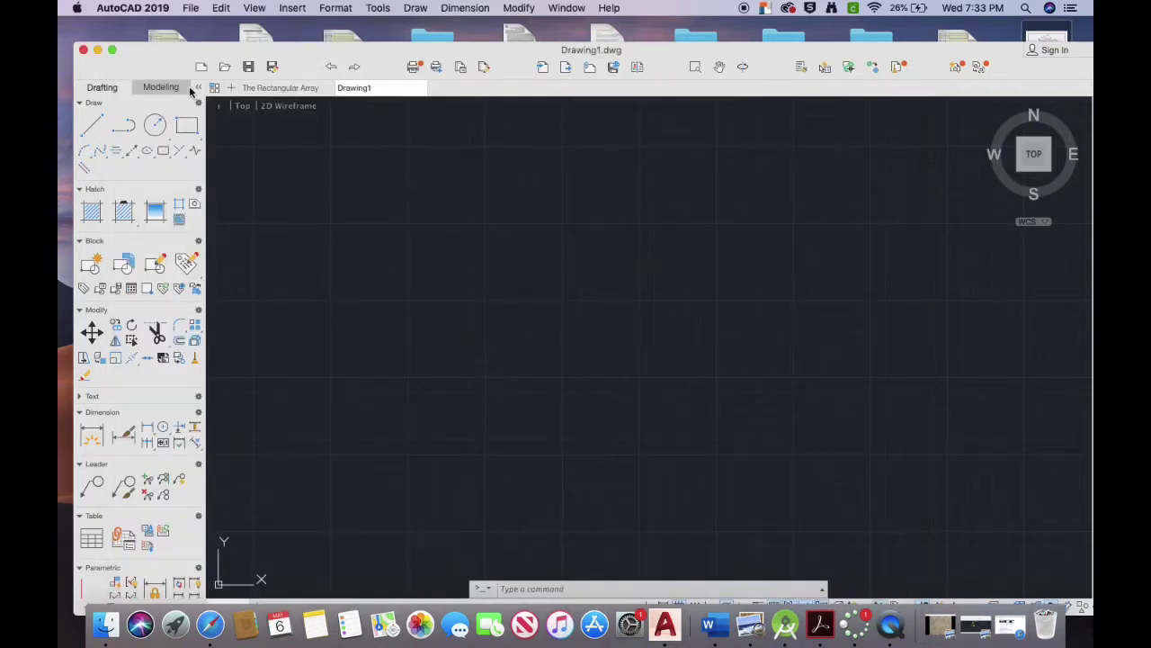
click(158, 132)
drag(159, 135, 216, 168)
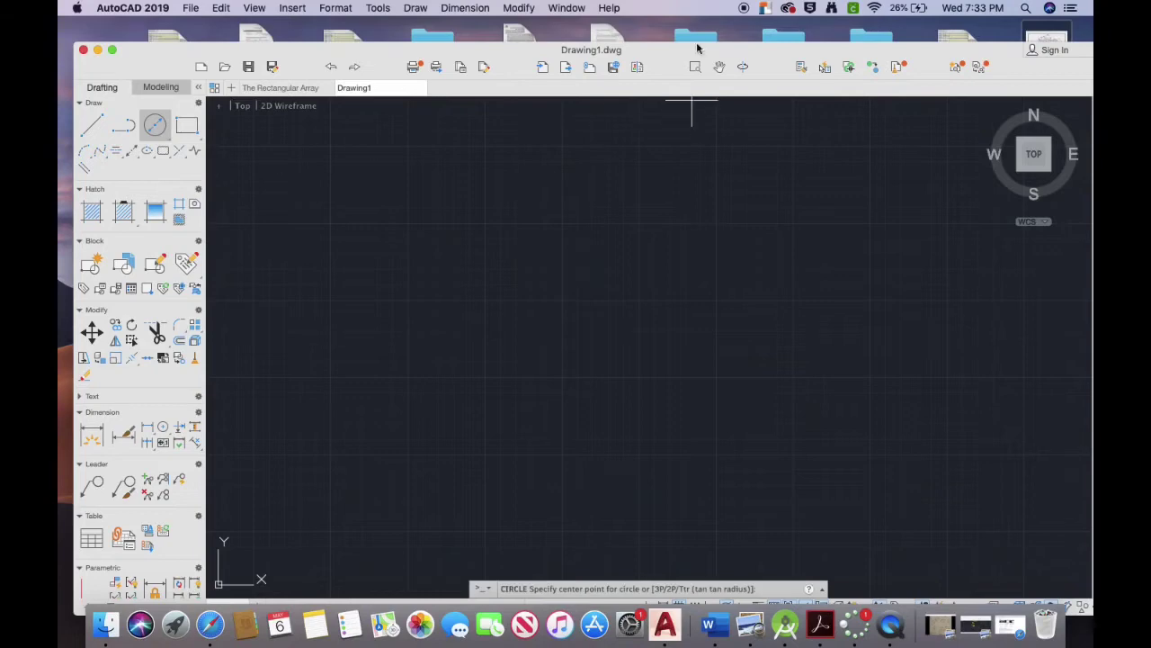
drag(681, 47, 707, 136)
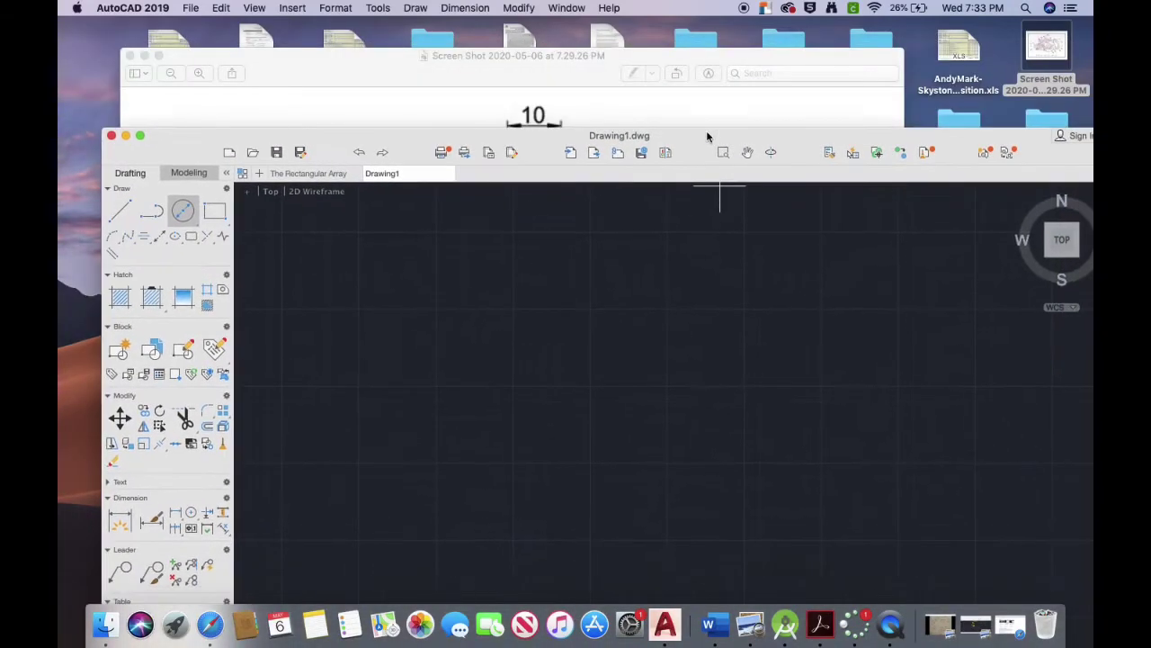
click(593, 58)
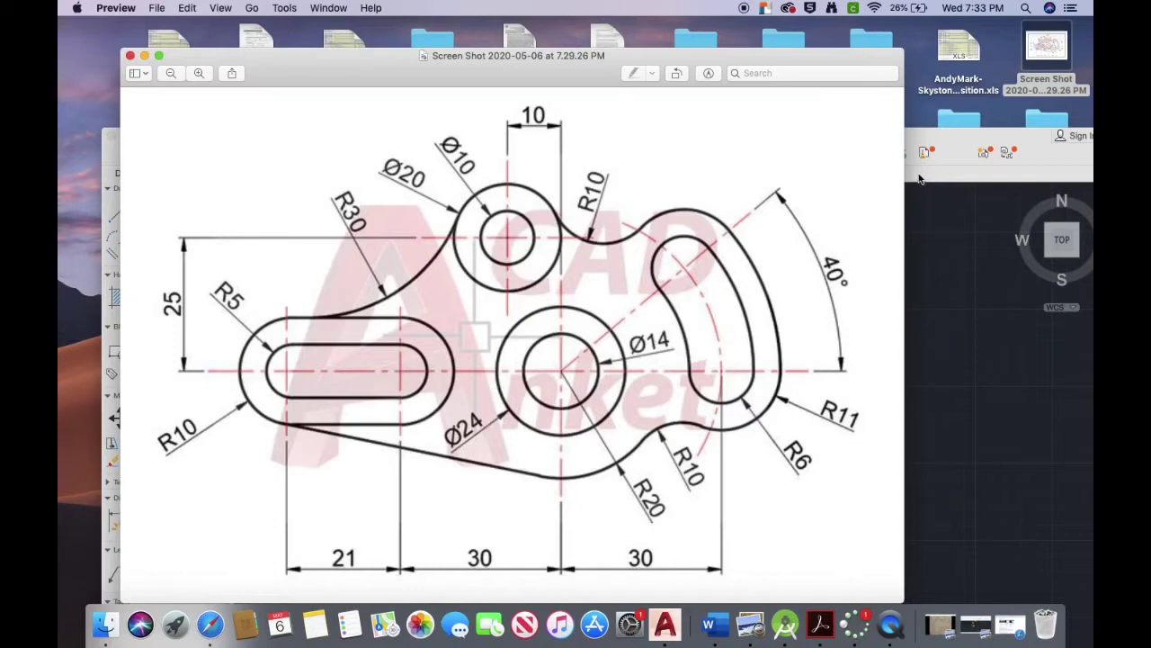
Step: Switch to AutoCAD and draw a circle with a diameter of 14 near the middle of the empty drawing, using Center, Diameter
click(942, 142)
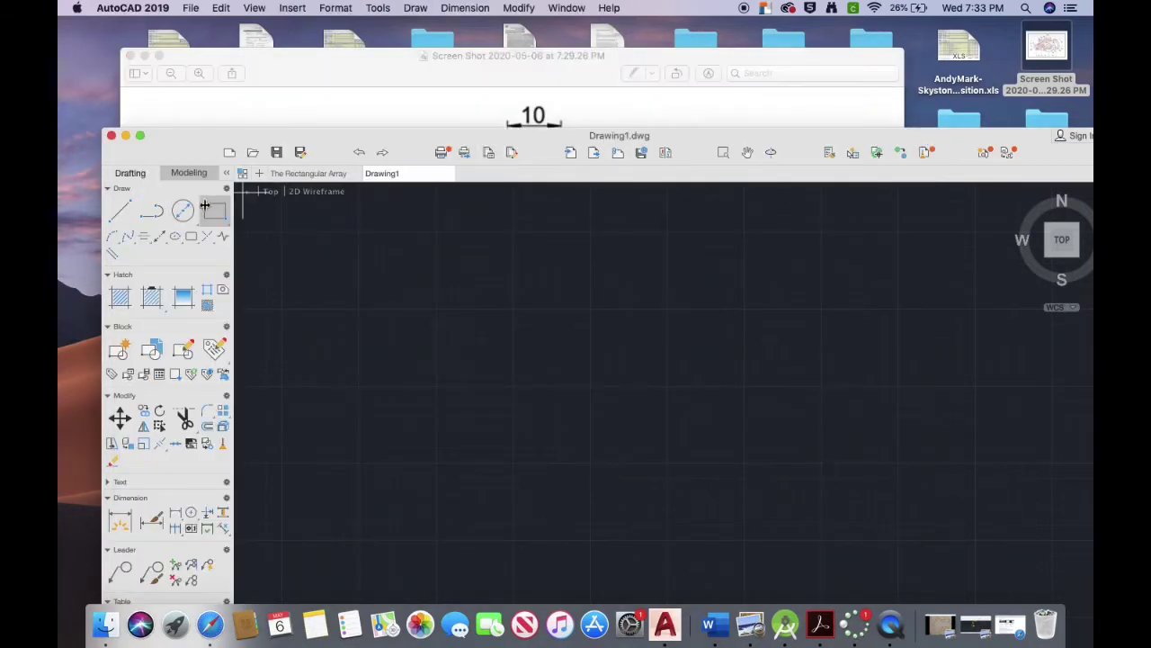
click(191, 208)
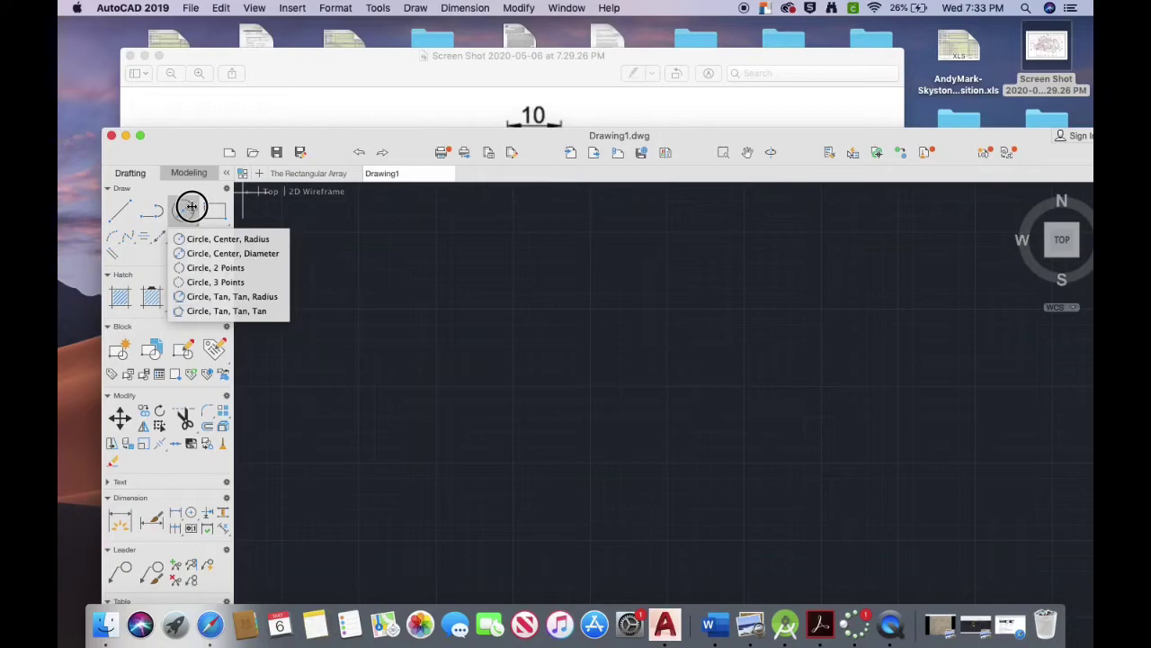
click(232, 254)
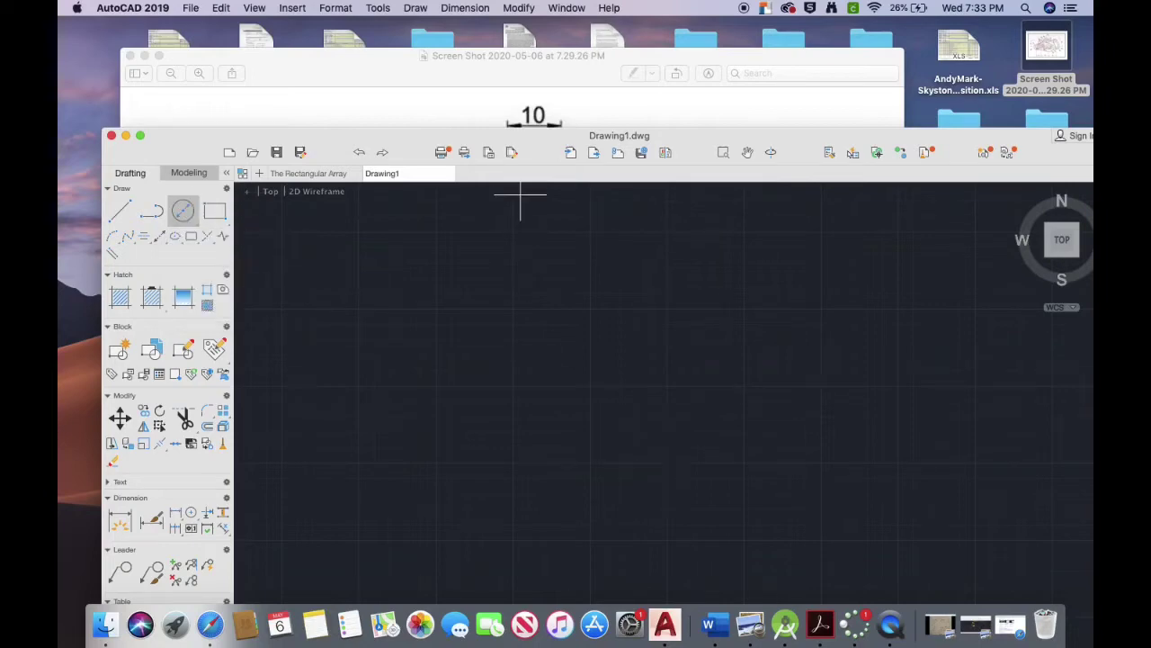
click(468, 139)
drag(467, 140, 428, 90)
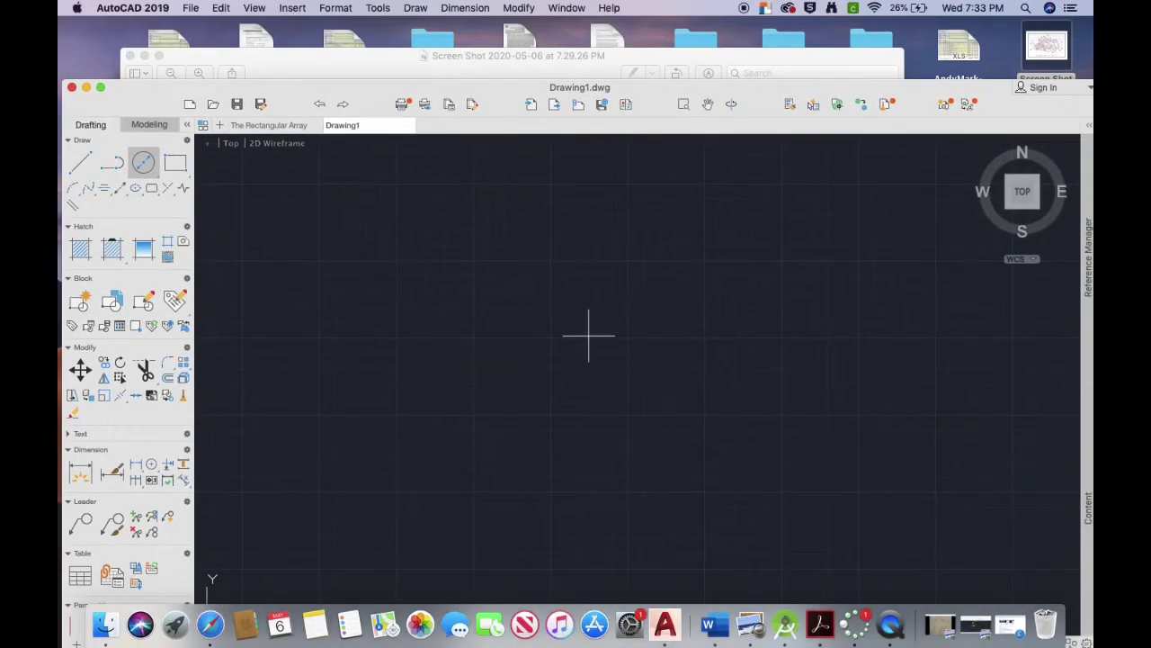
drag(527, 90, 522, 18)
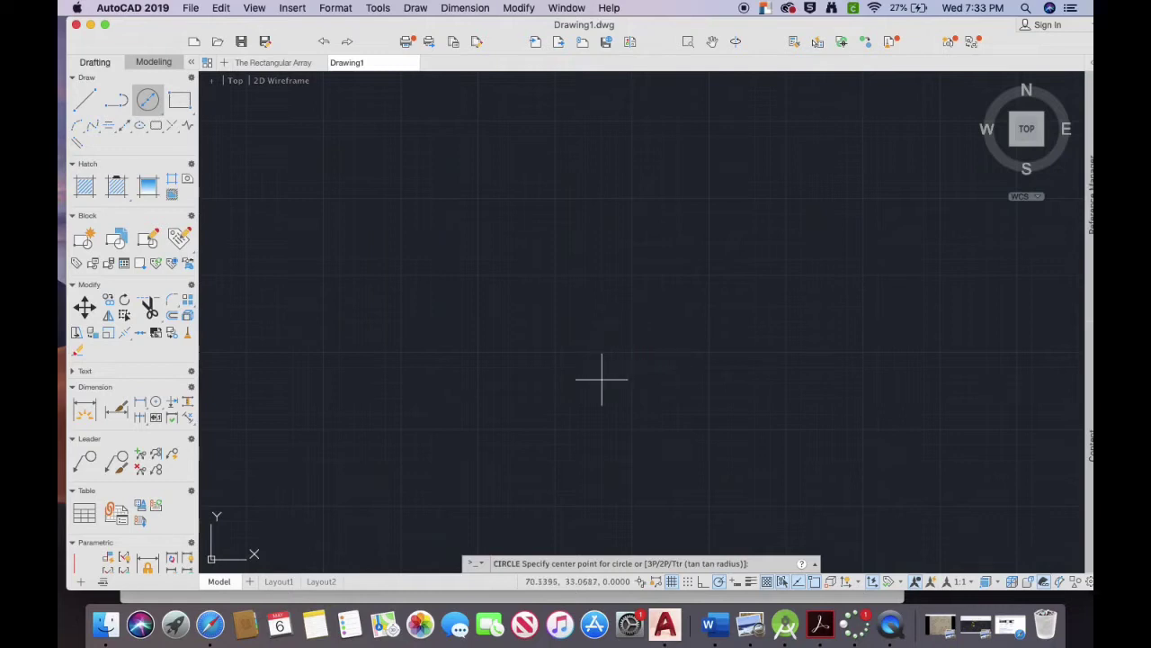
click(638, 380)
text(d)
key(Return)
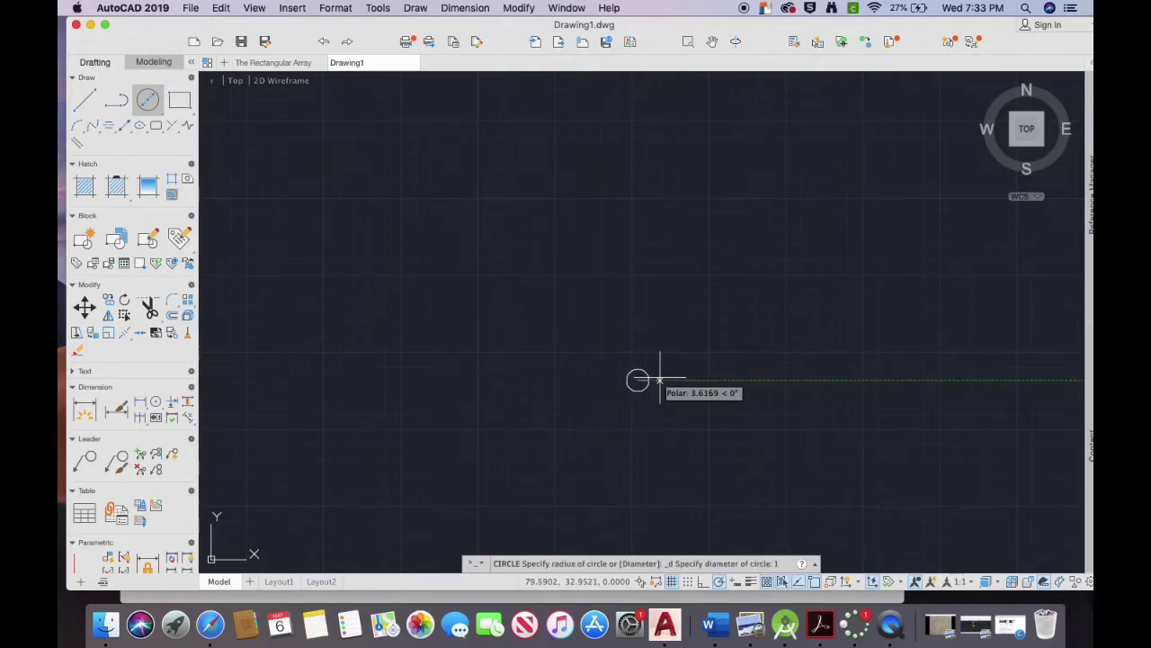
text(14)
key(Return)
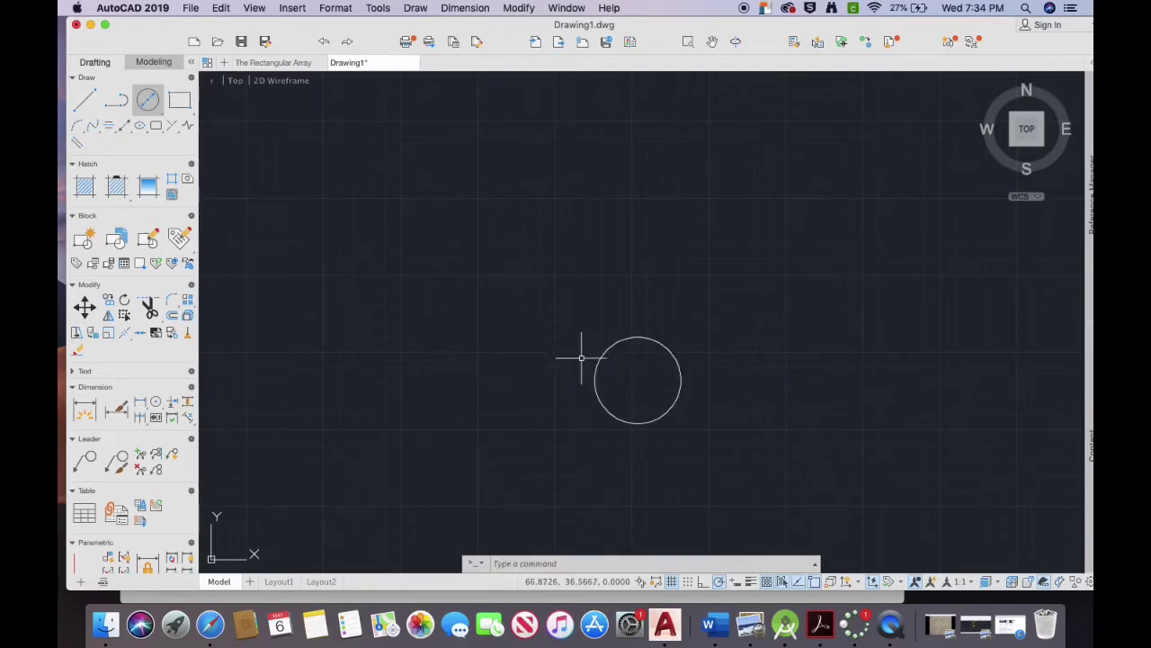
Step: Turn on Ortho mode and draw a concentric circle with a diameter of 24 around the first circle
click(155, 105)
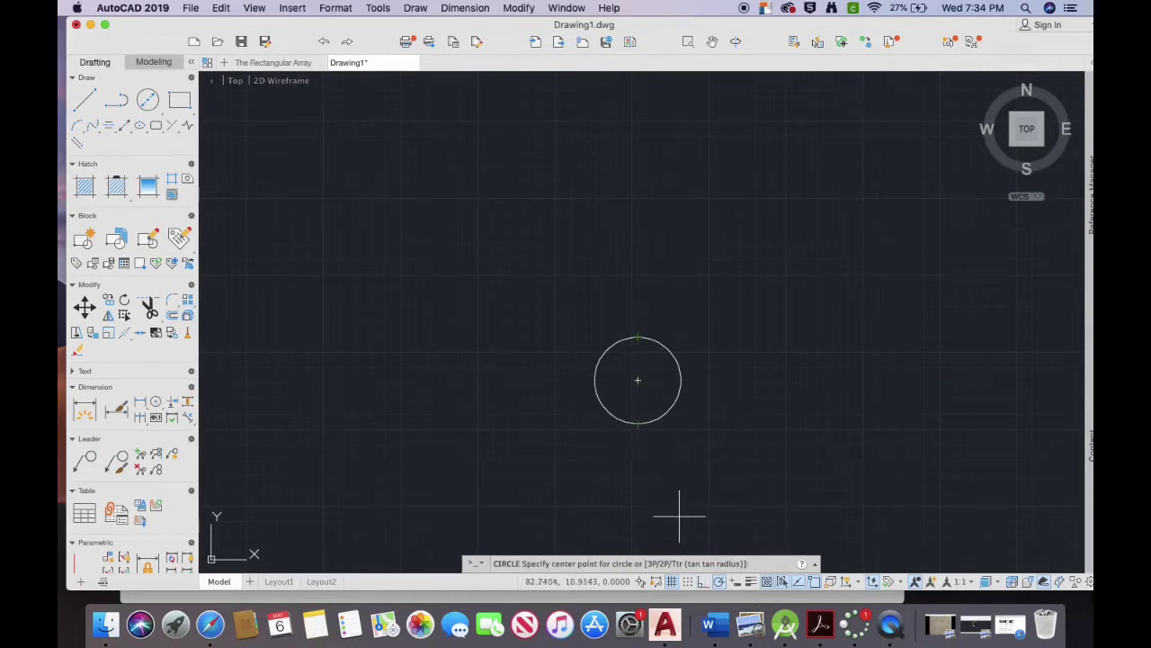
click(703, 582)
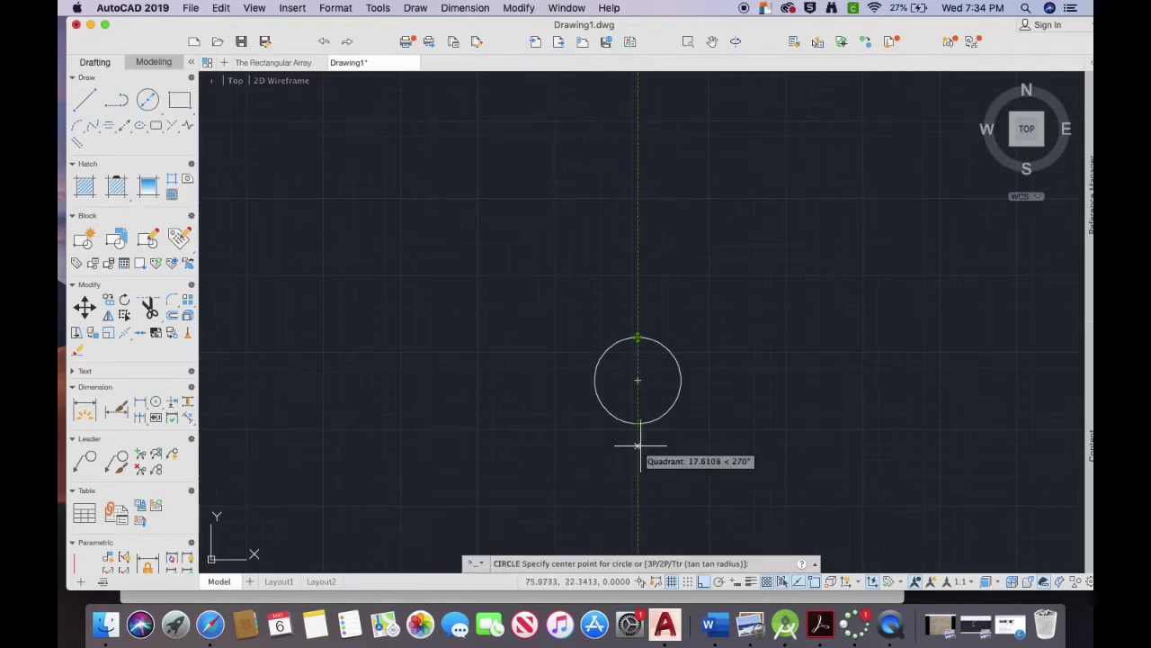
click(638, 379)
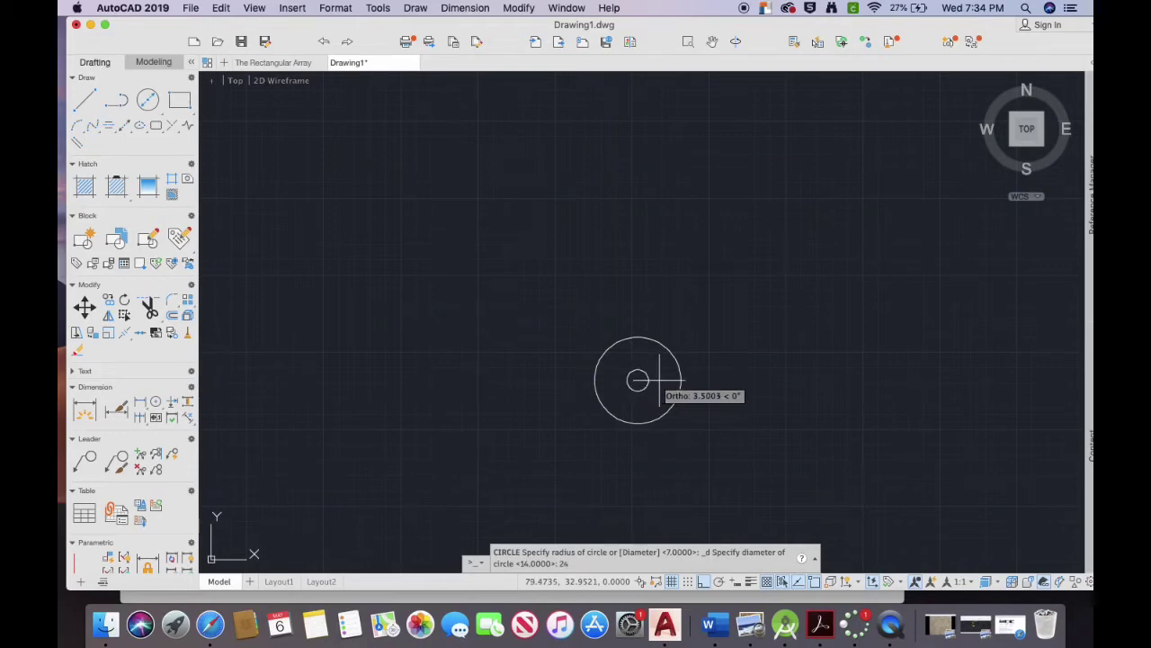
key(Return)
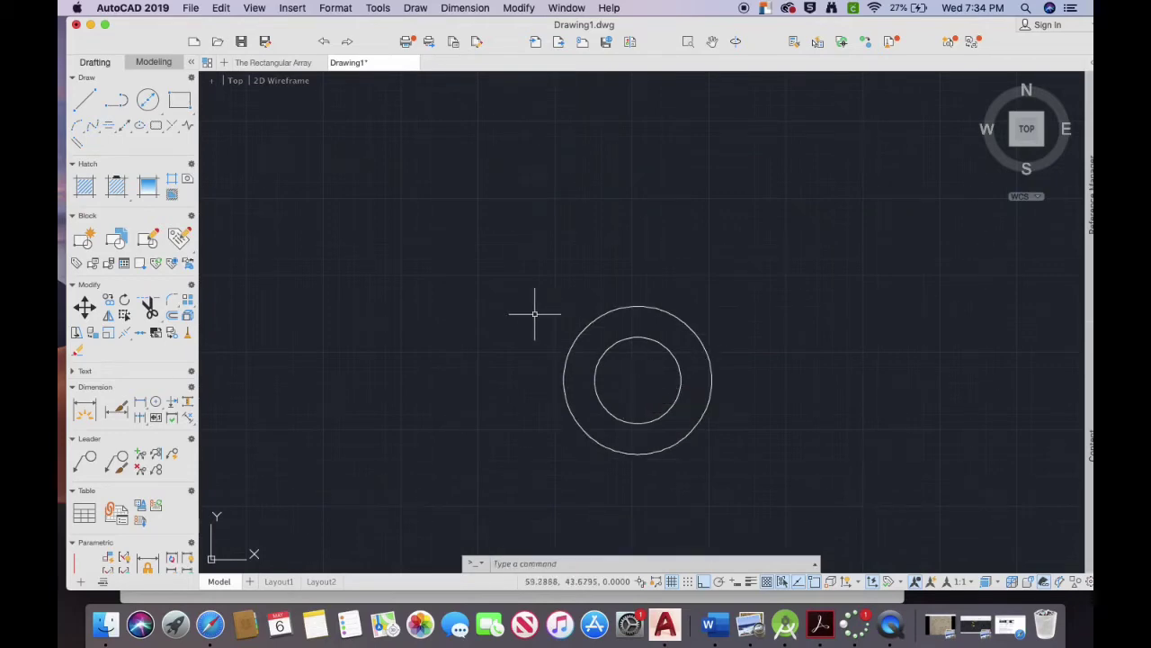
Step: Draw a vertical line about 96 units long through the circles' center, extending well above and below them
scroll(538, 317, down, 4)
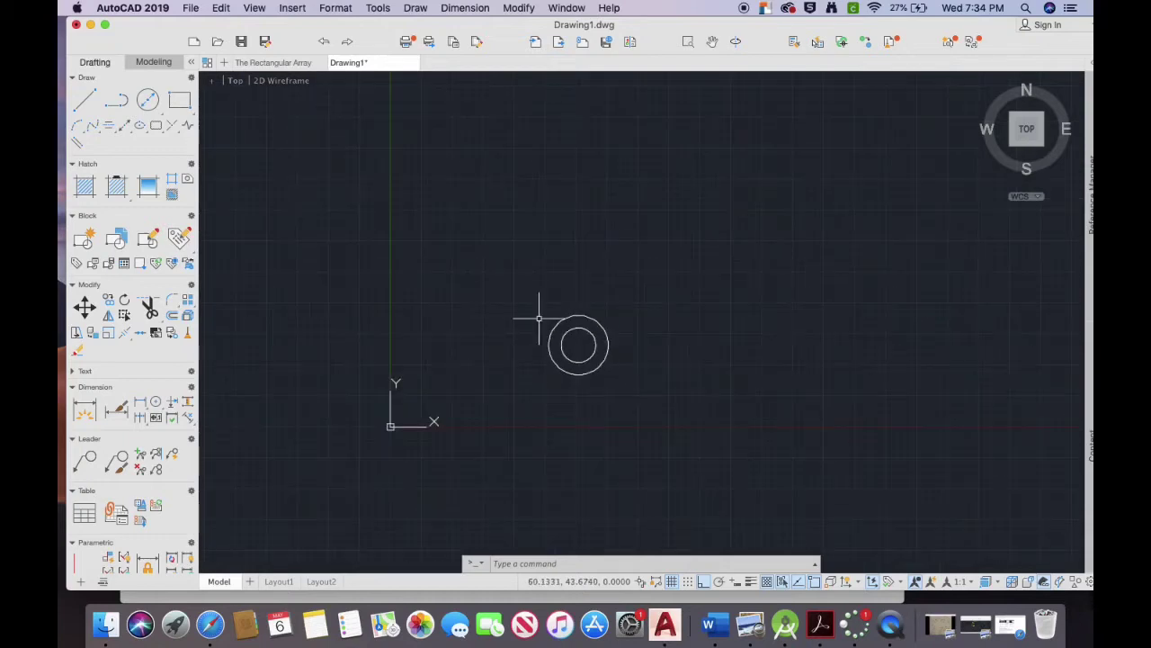
scroll(538, 317, up, 3)
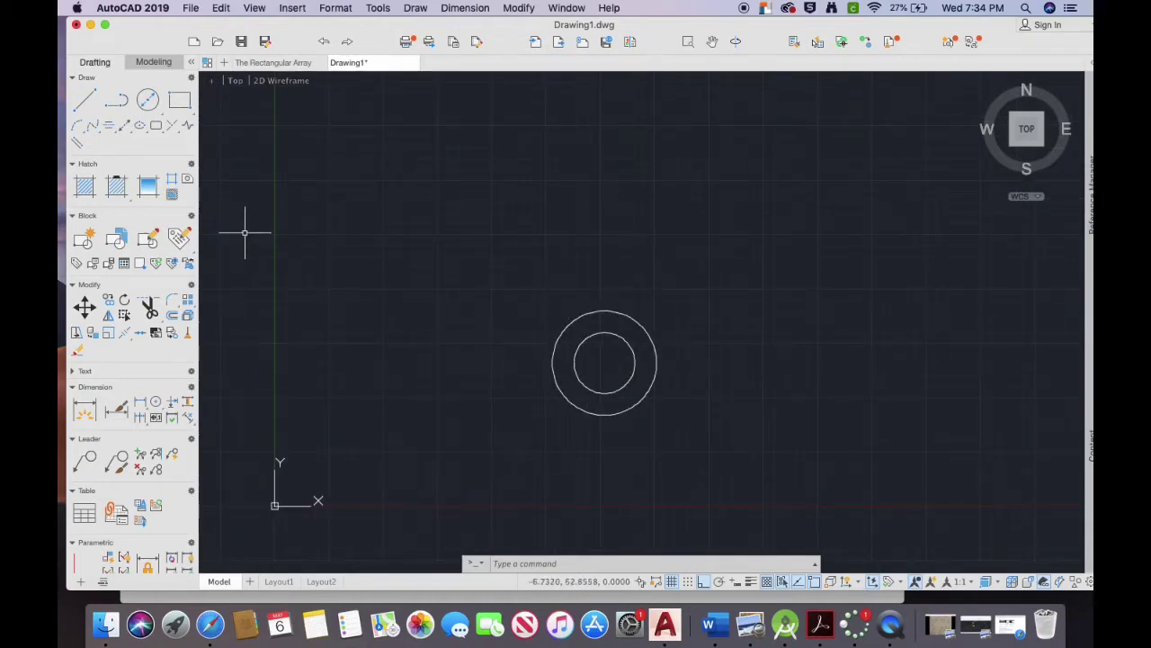
click(86, 100)
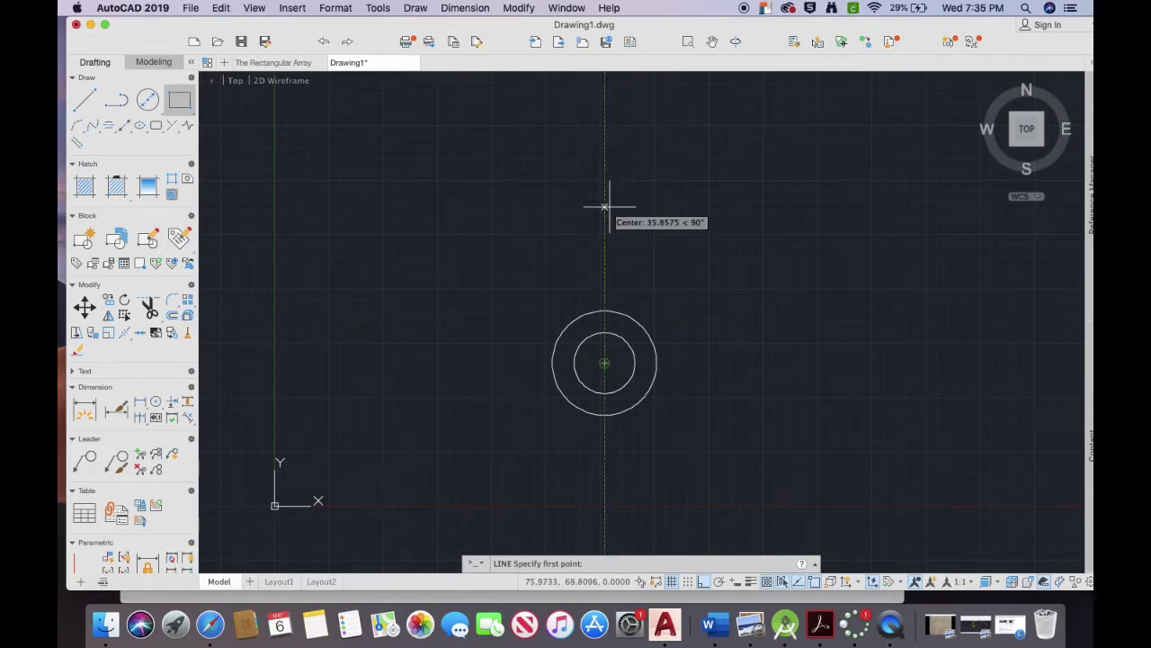
click(604, 103)
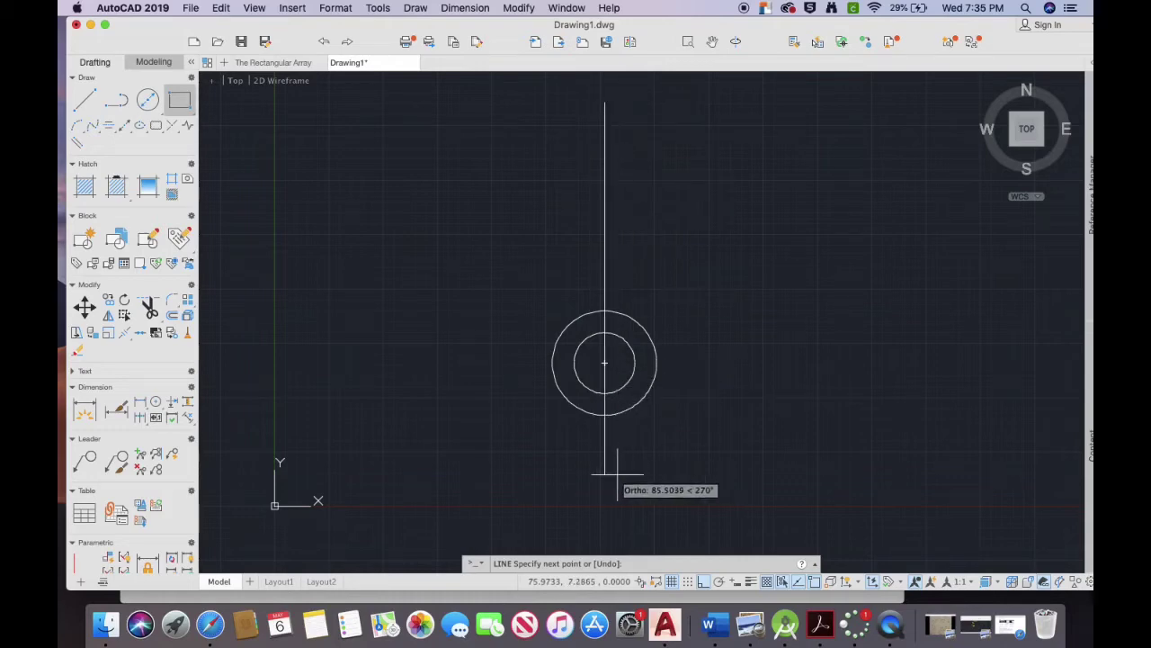
click(604, 520)
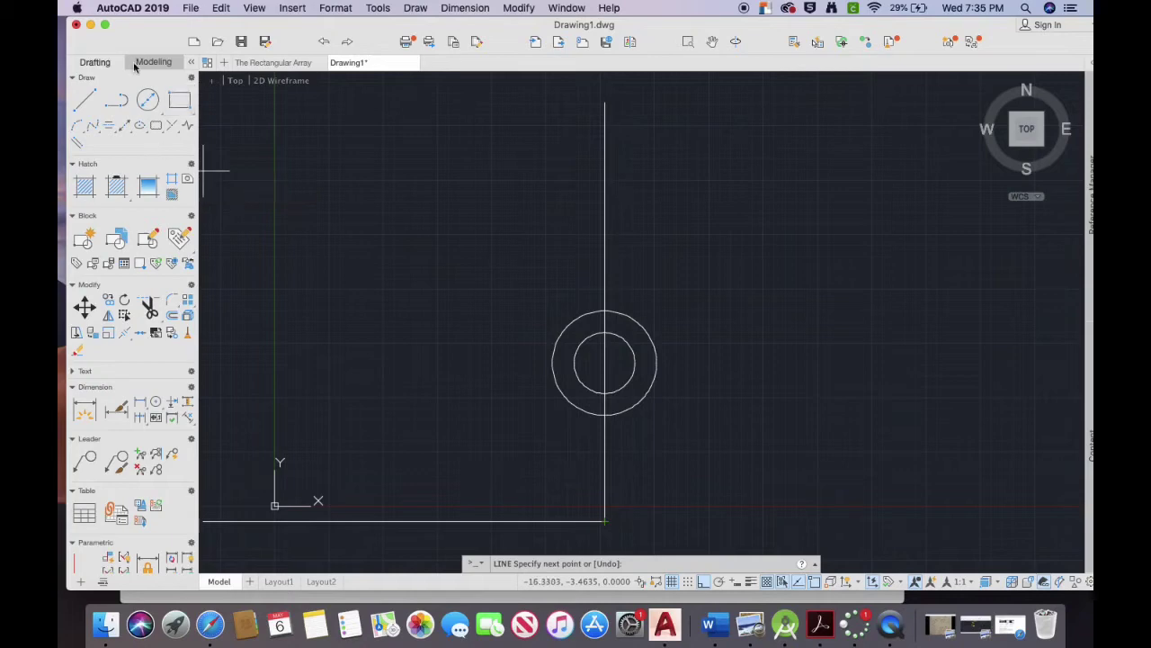
Step: Draw a horizontal line about 150 units long through the circles' center, extending past both sides
click(84, 98)
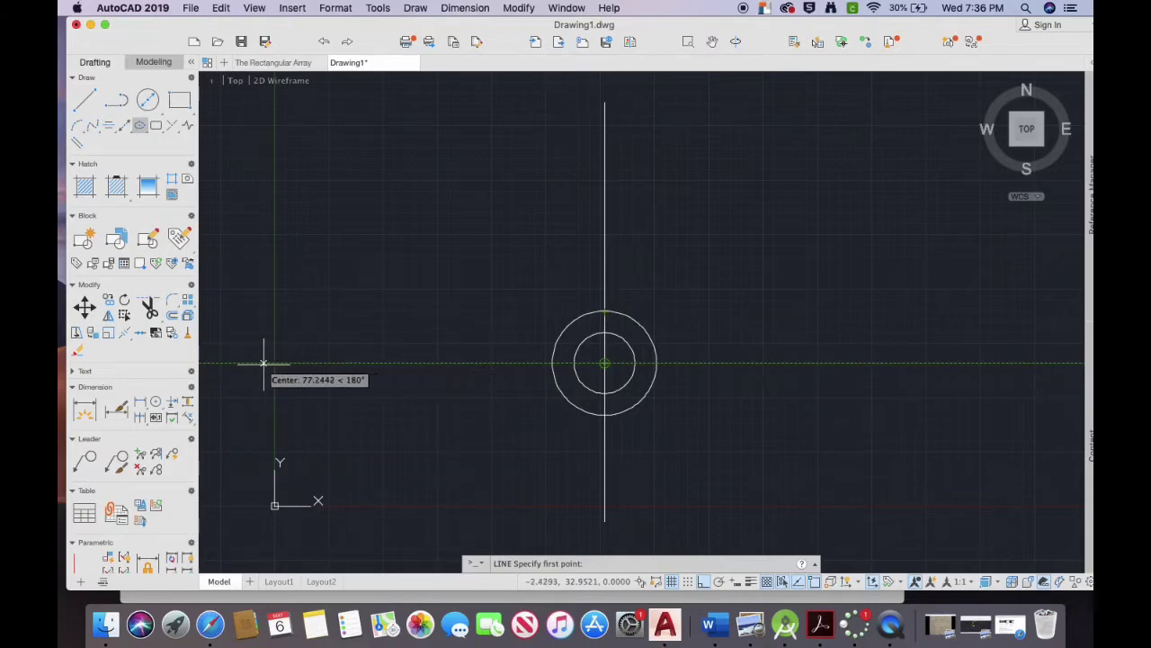
click(219, 364)
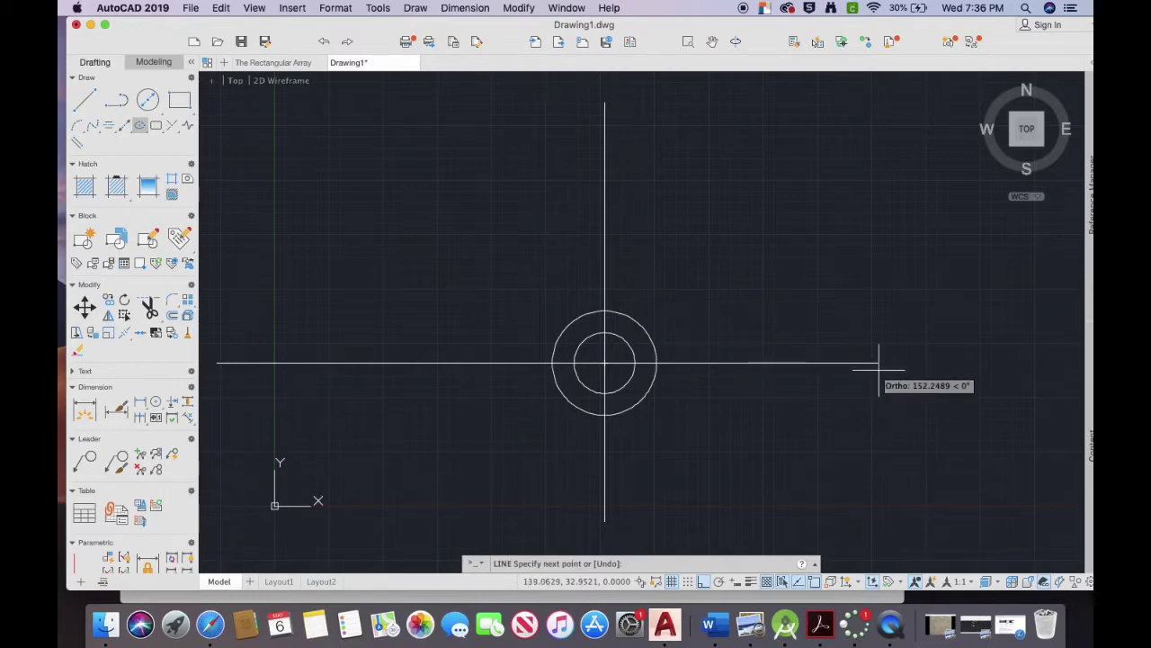
click(870, 366)
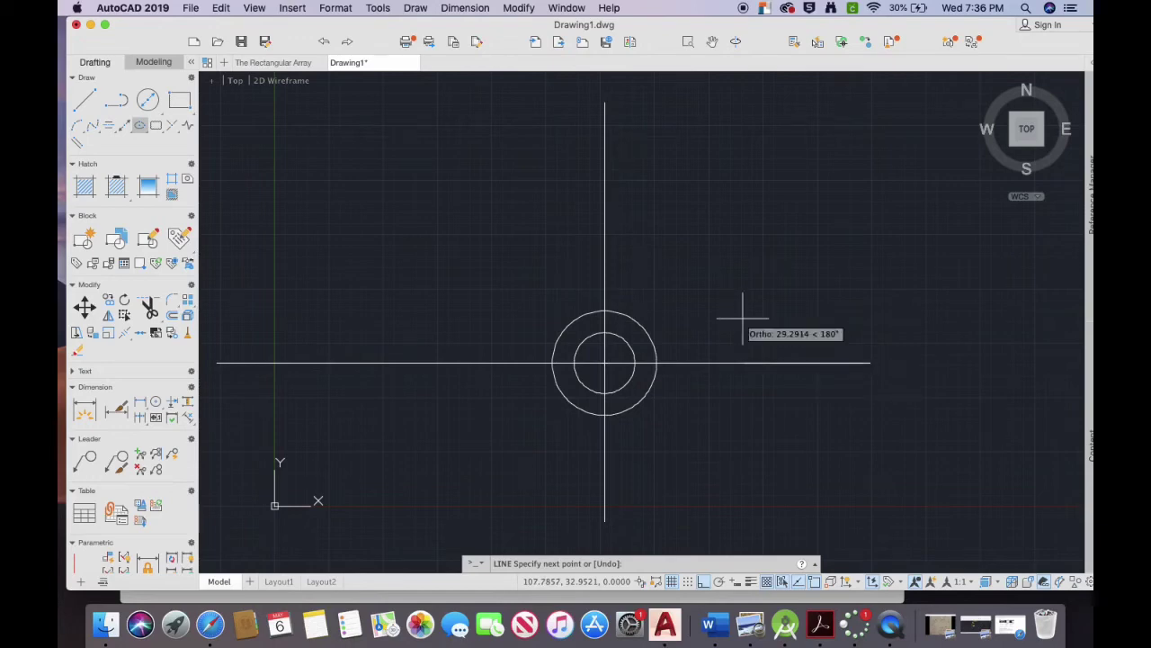
Step: Check the center lines in the Preview reference drawing, return to AutoCAD and end the Line command
drag(508, 38, 618, 176)
click(331, 50)
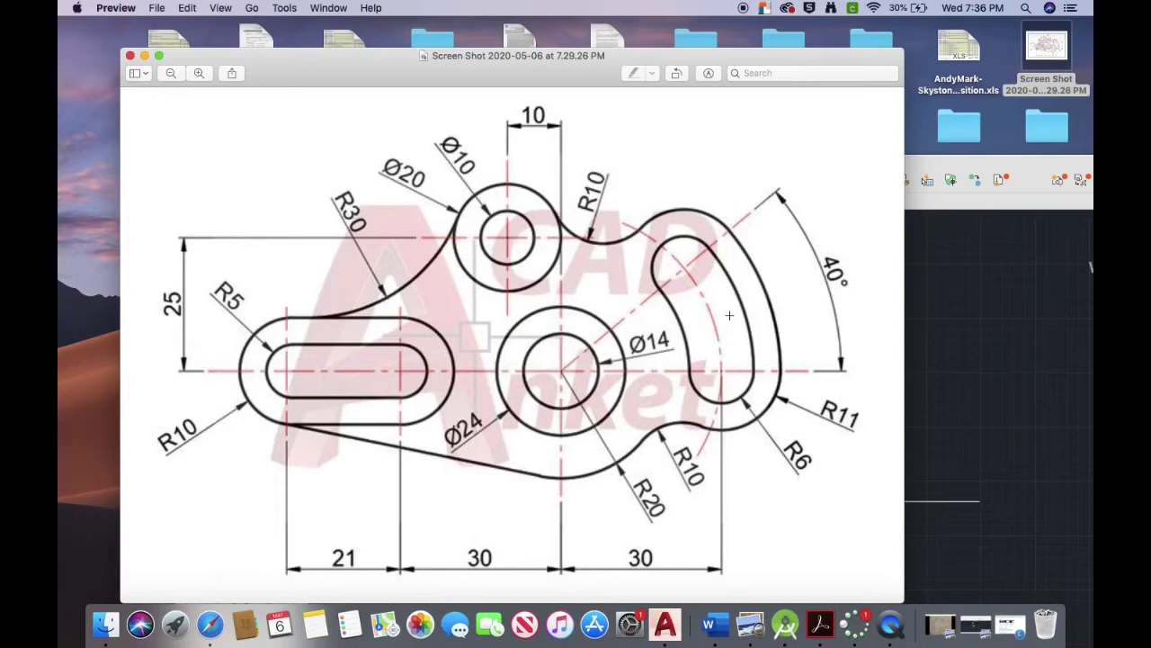
click(937, 169)
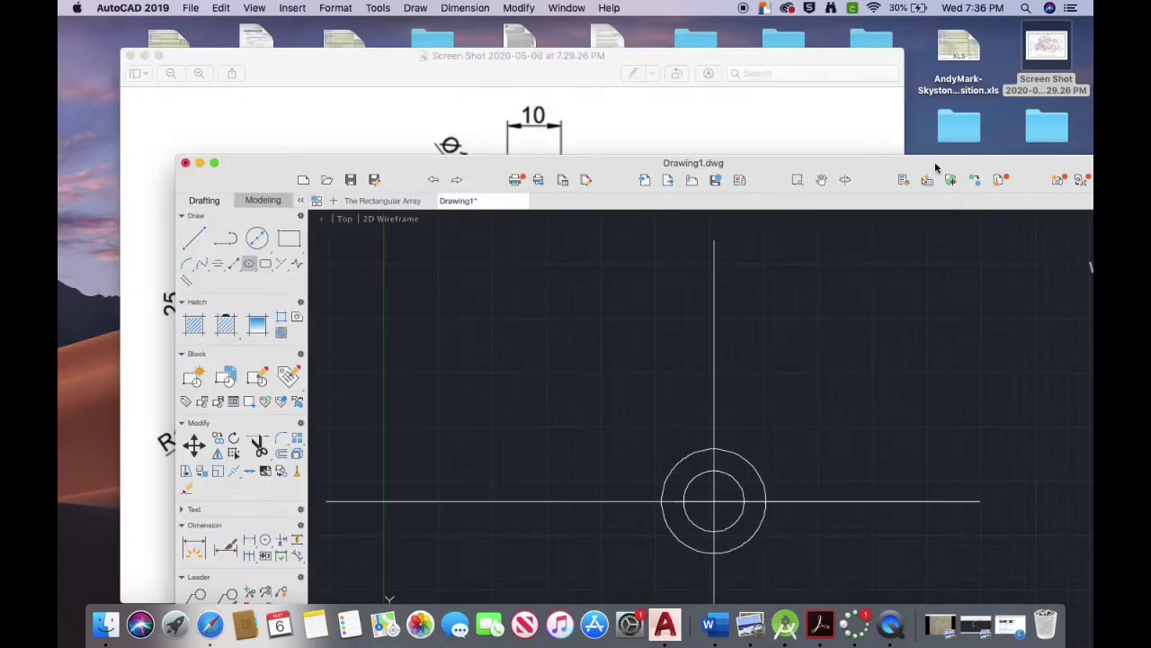
double_click(639, 162)
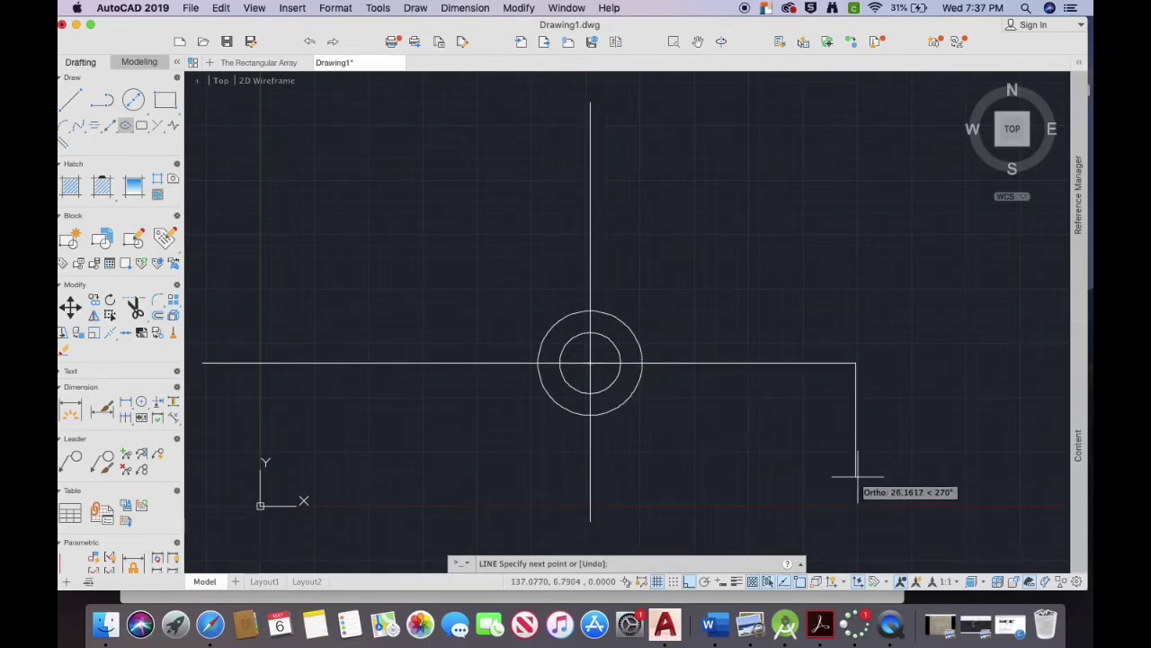
key(Escape)
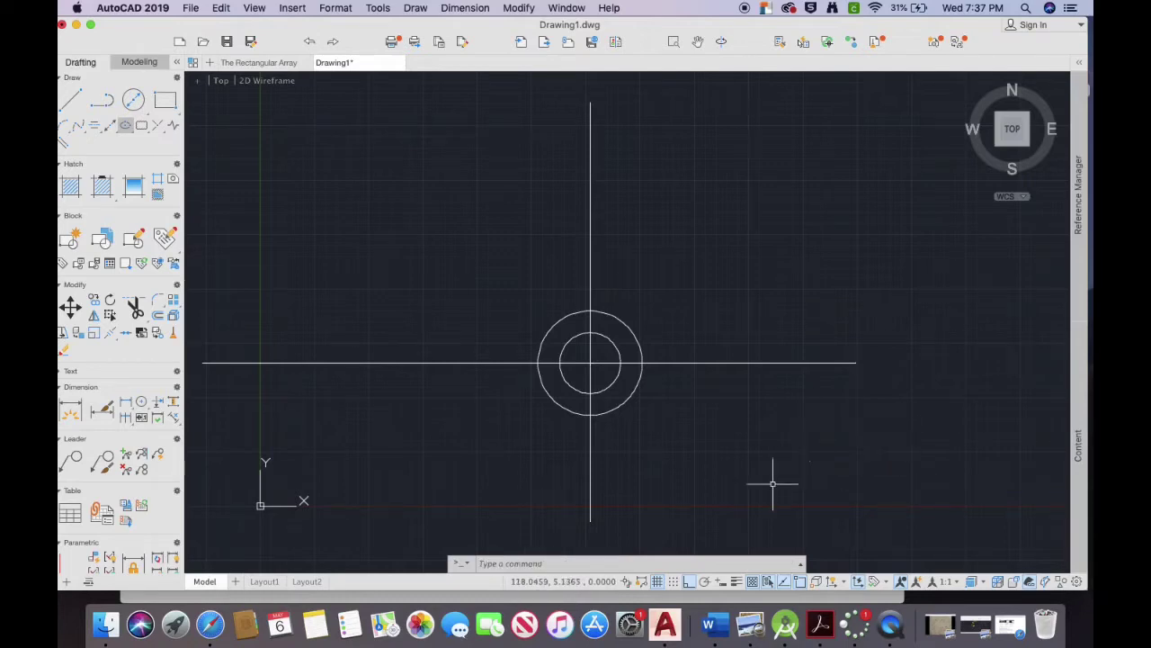
Step: Load the CENTER2 linetype from acad.lin into the drawing with the Linetype Manager and save the linetype list
click(632, 560)
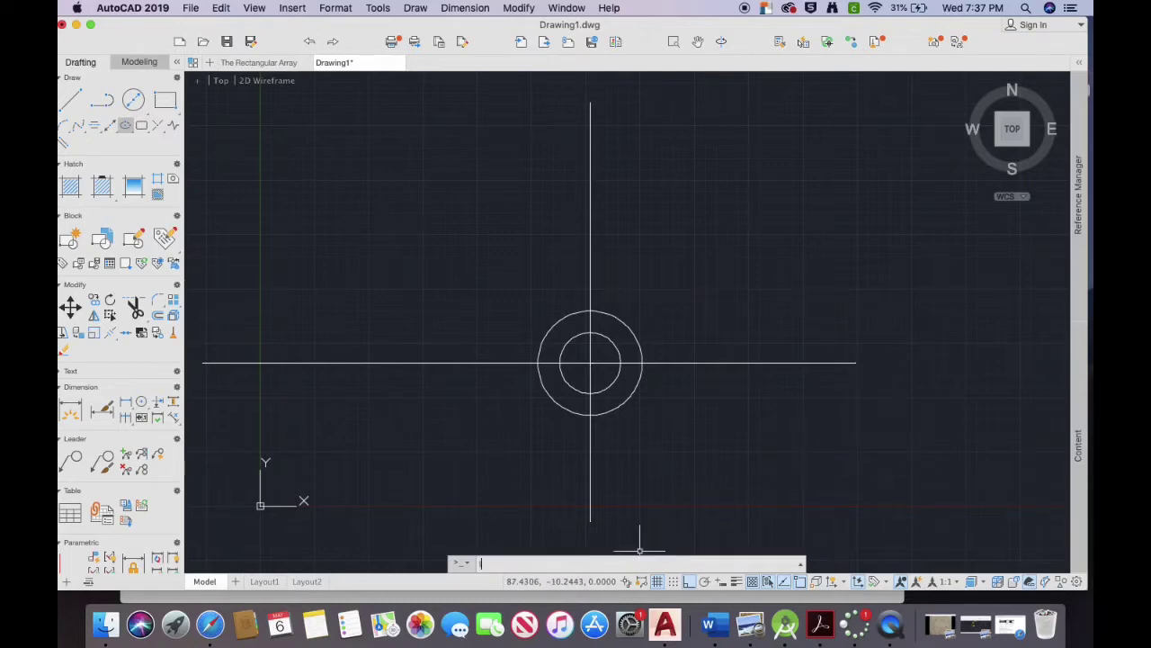
text(lt)
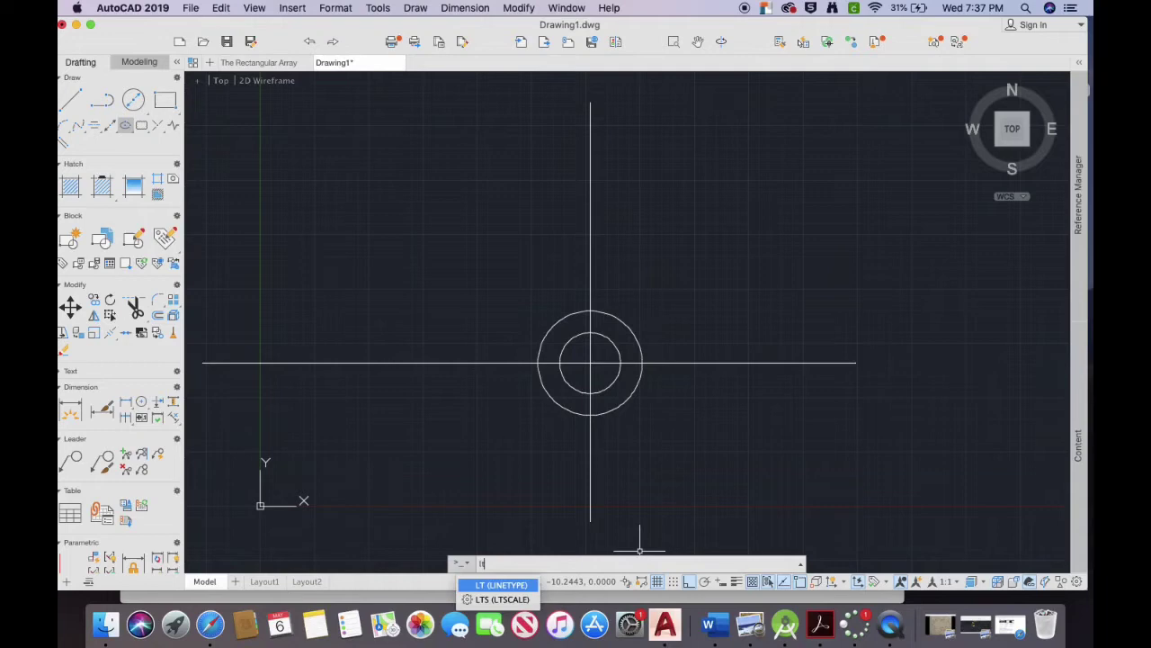
key(Return)
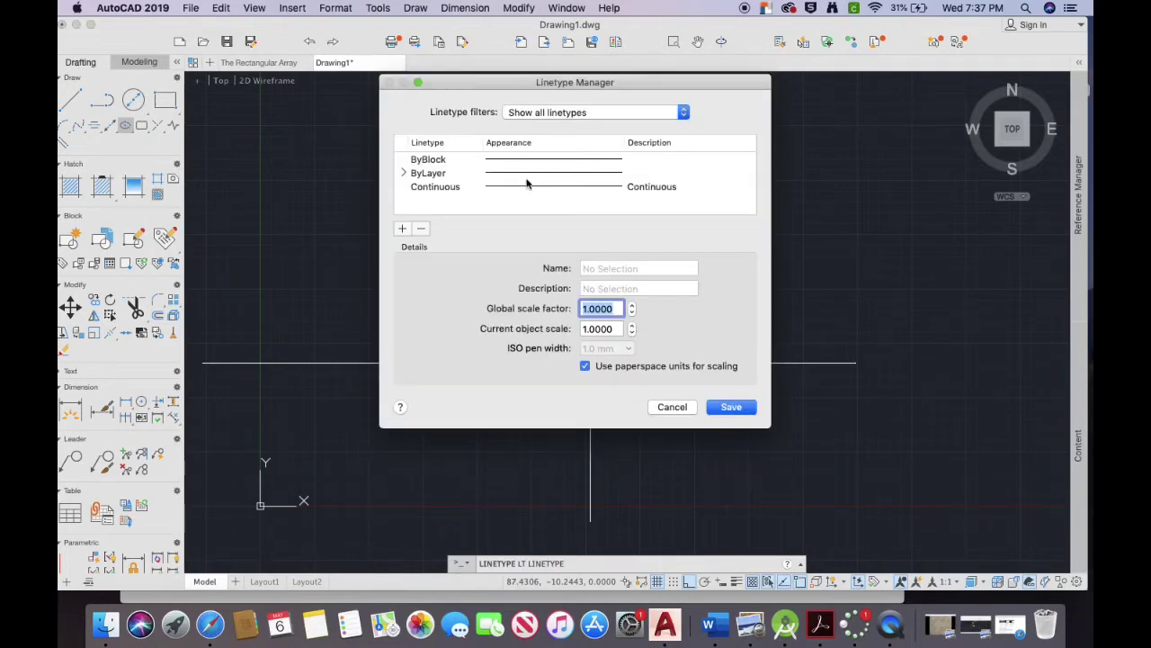
click(528, 177)
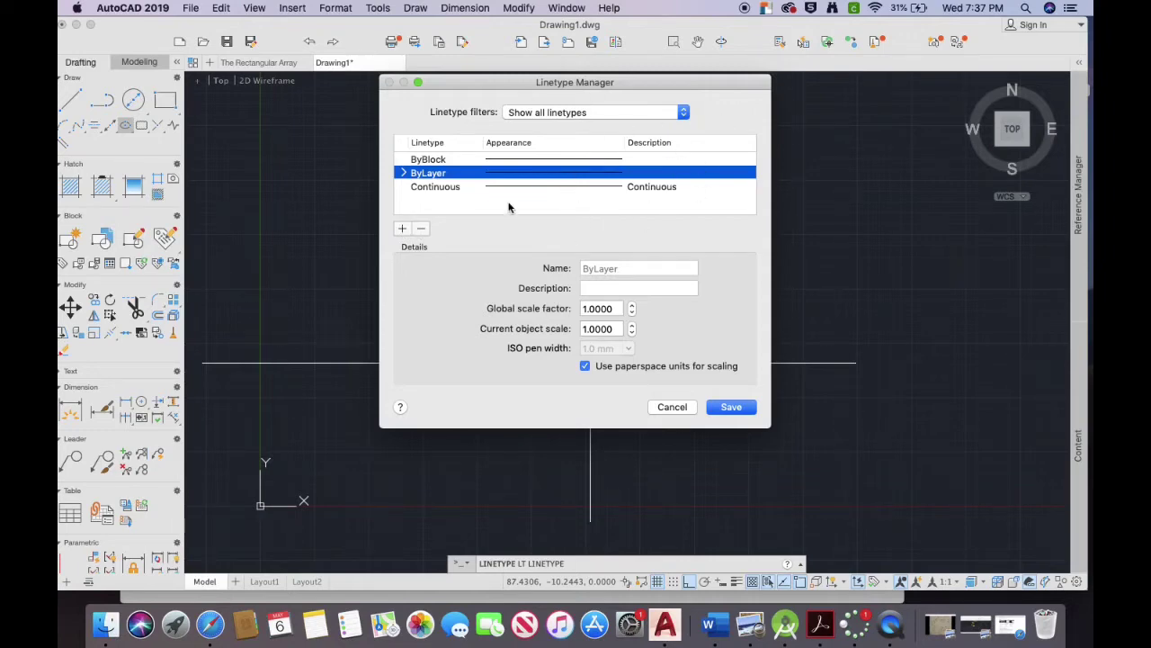
click(401, 232)
scroll(531, 220, down, 1)
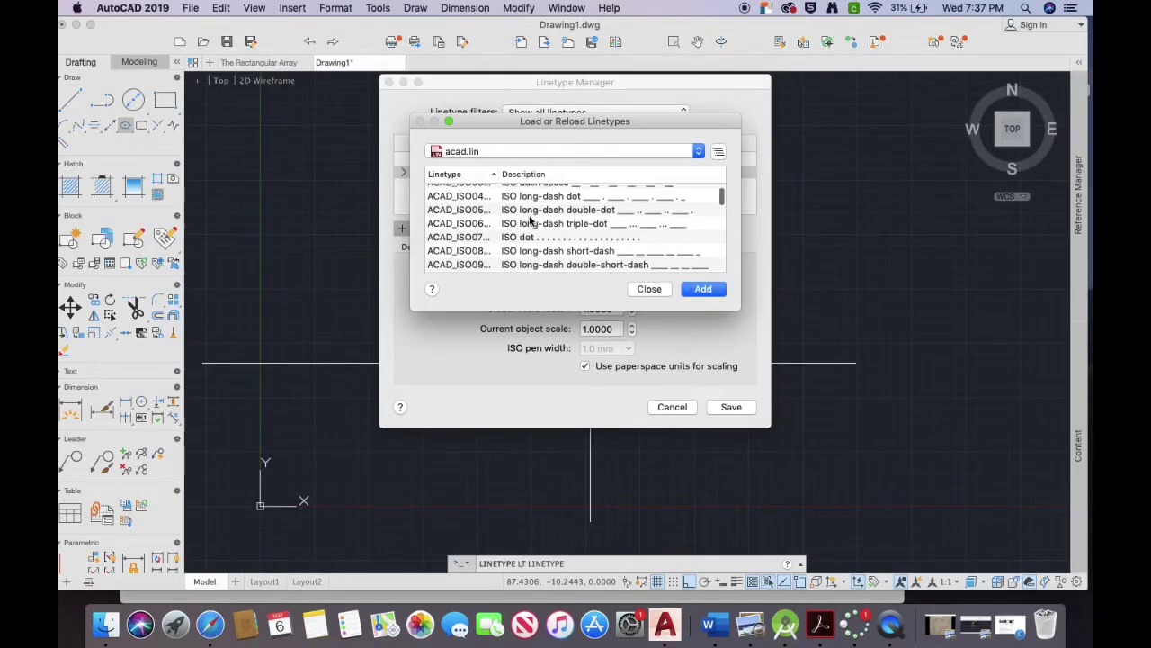
scroll(531, 220, down, 10)
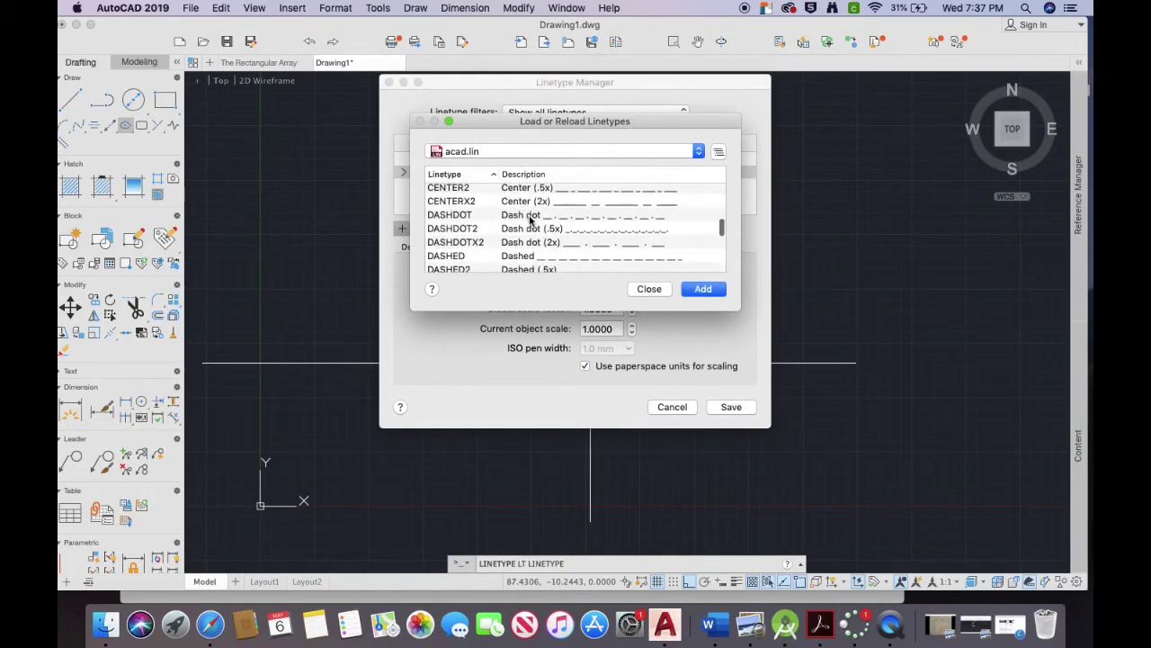
scroll(531, 221, up, 1)
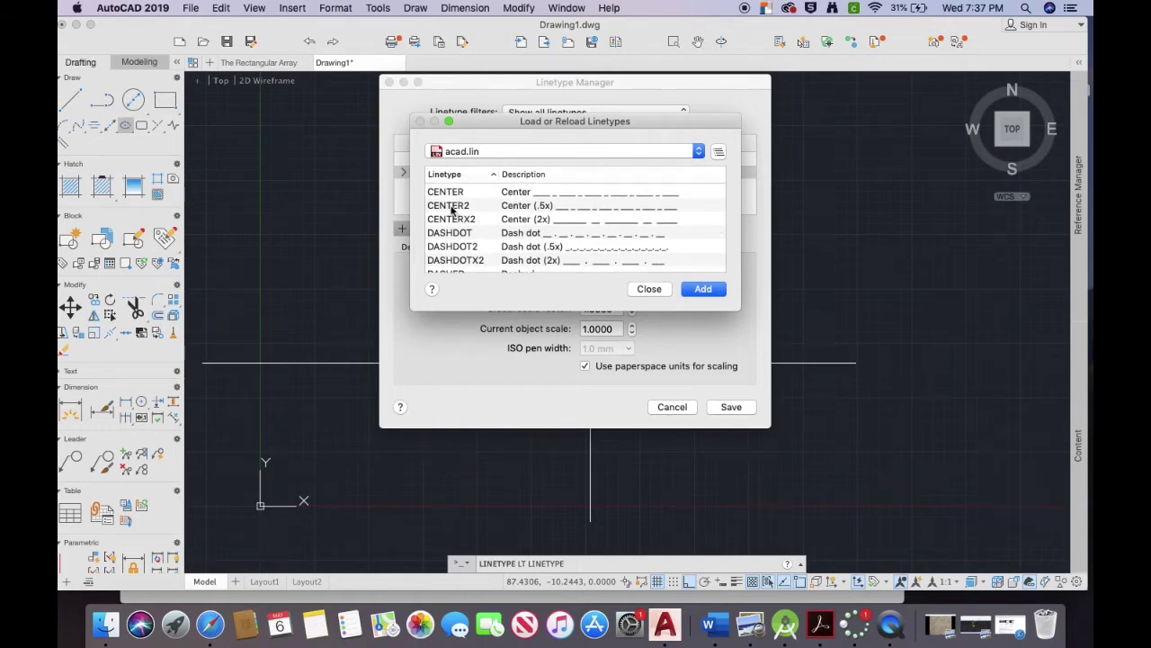
click(453, 207)
click(703, 289)
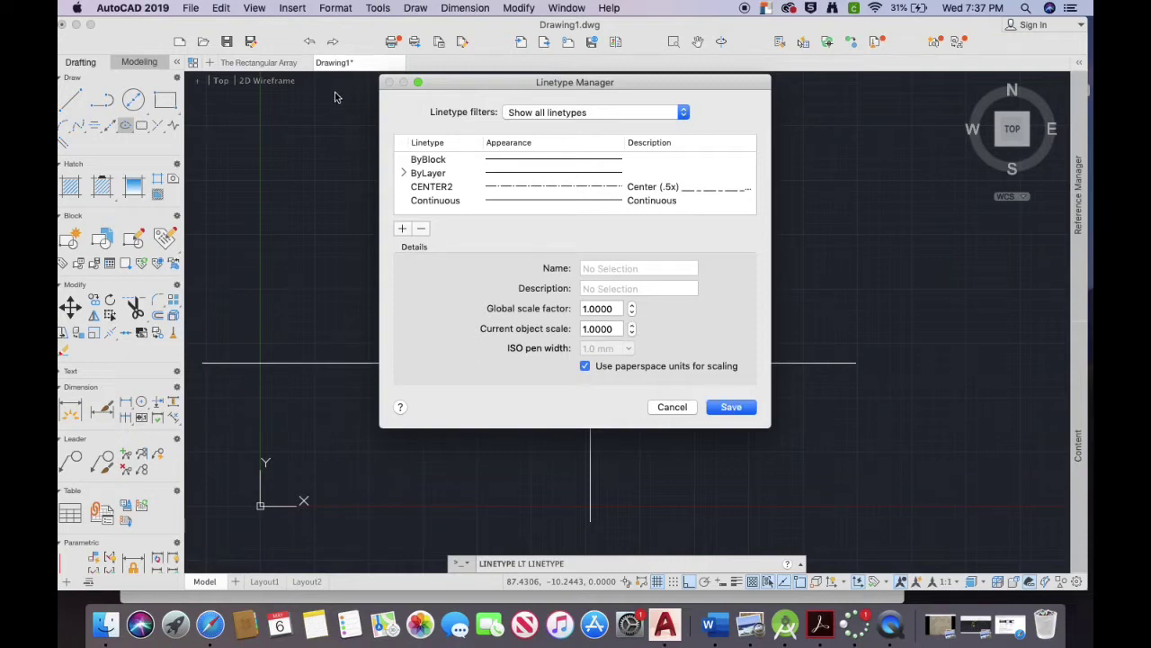
click(454, 191)
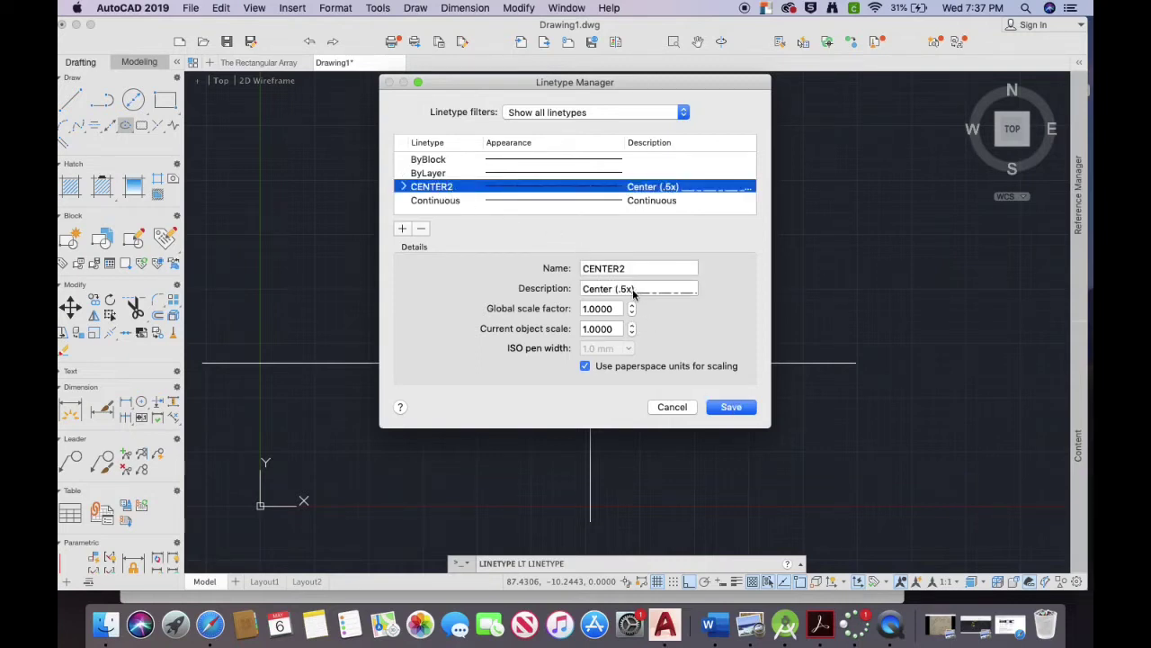
click(733, 407)
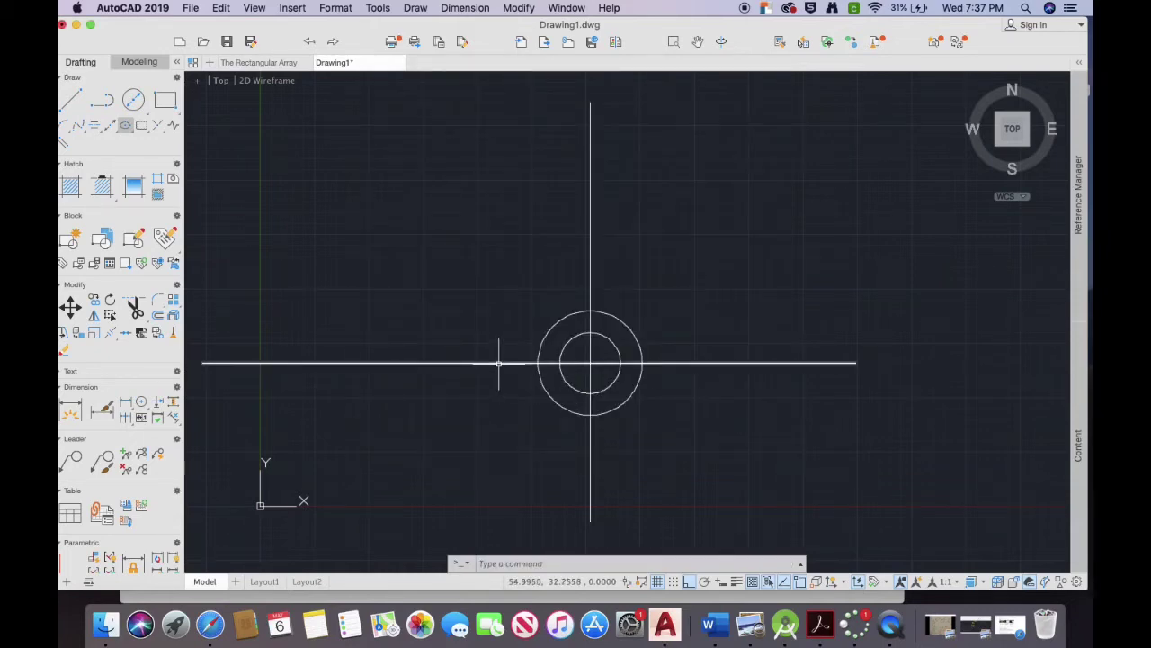
Step: Set the color of the horizontal center line to Red in its properties
click(480, 364)
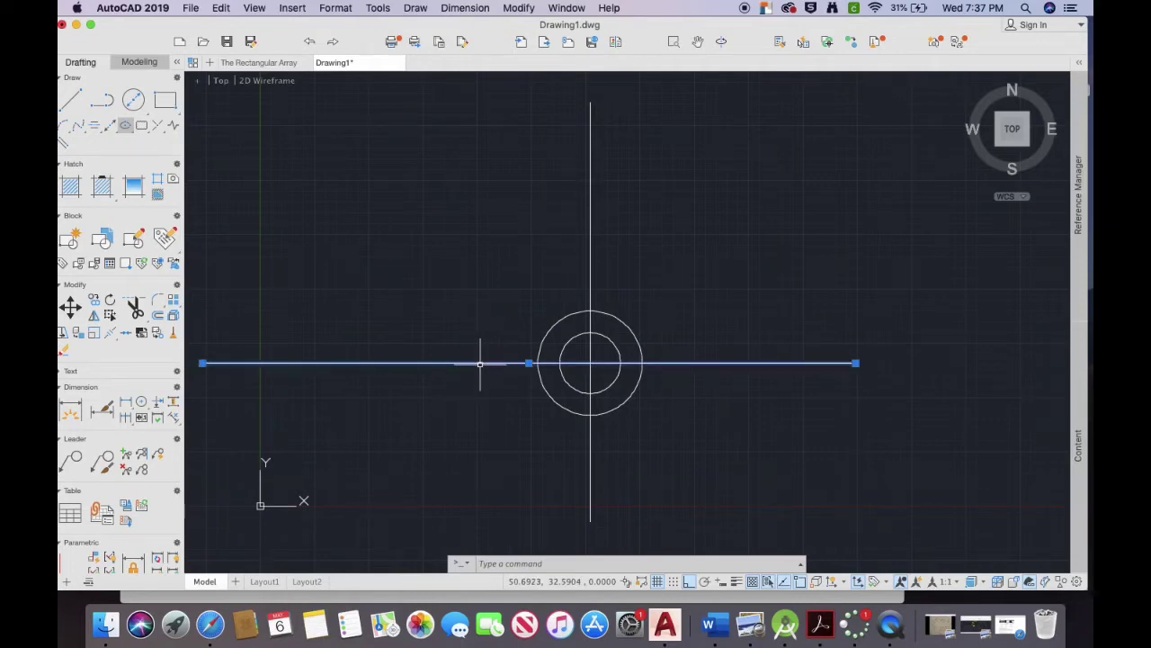
text(mo)
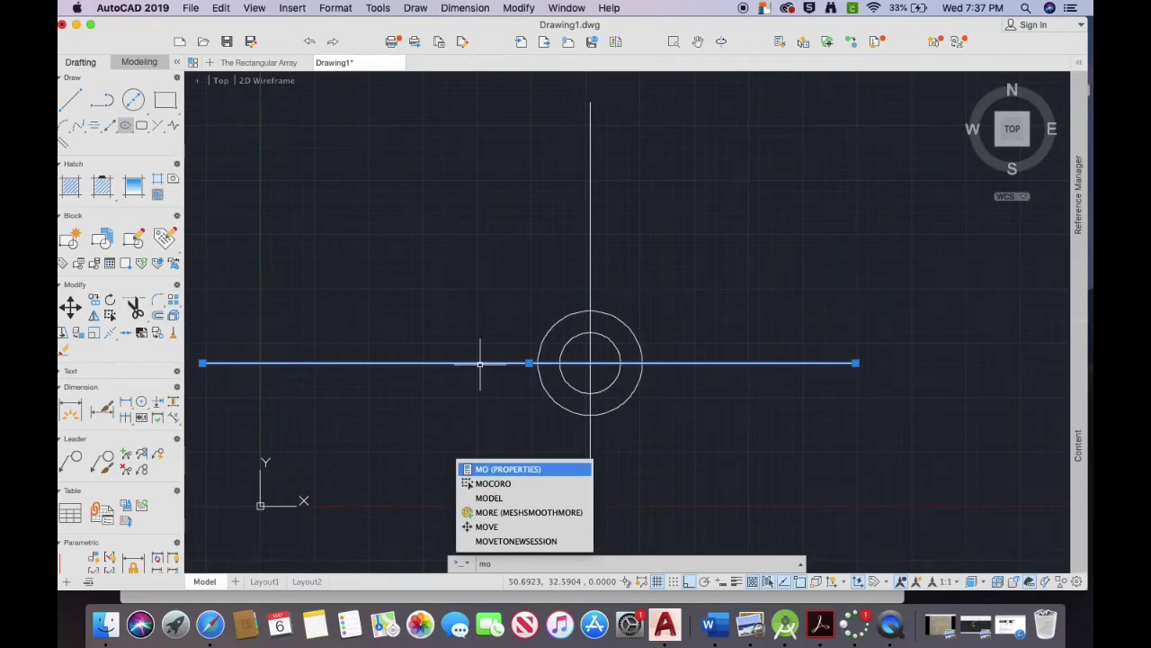
key(Return)
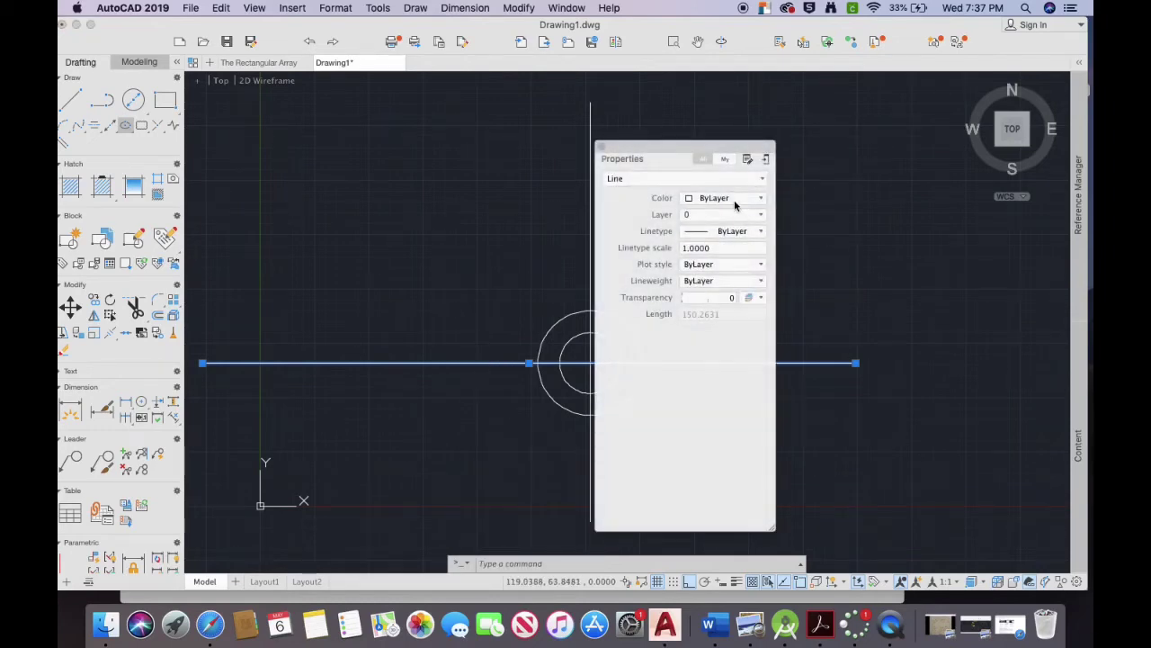
click(734, 200)
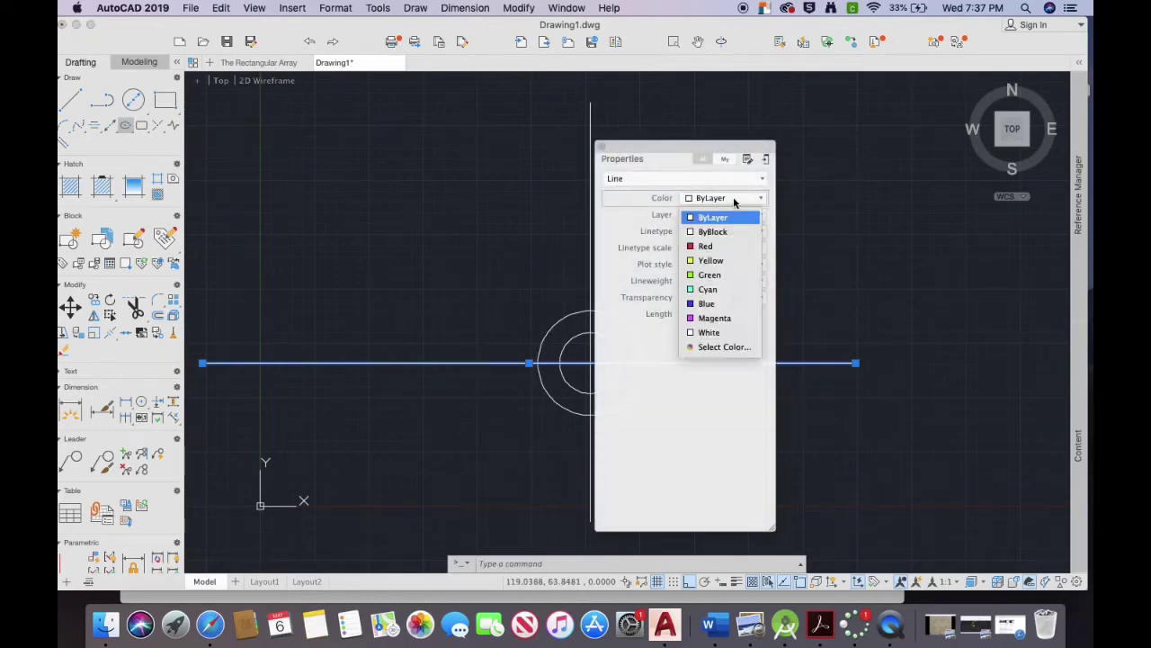
click(711, 246)
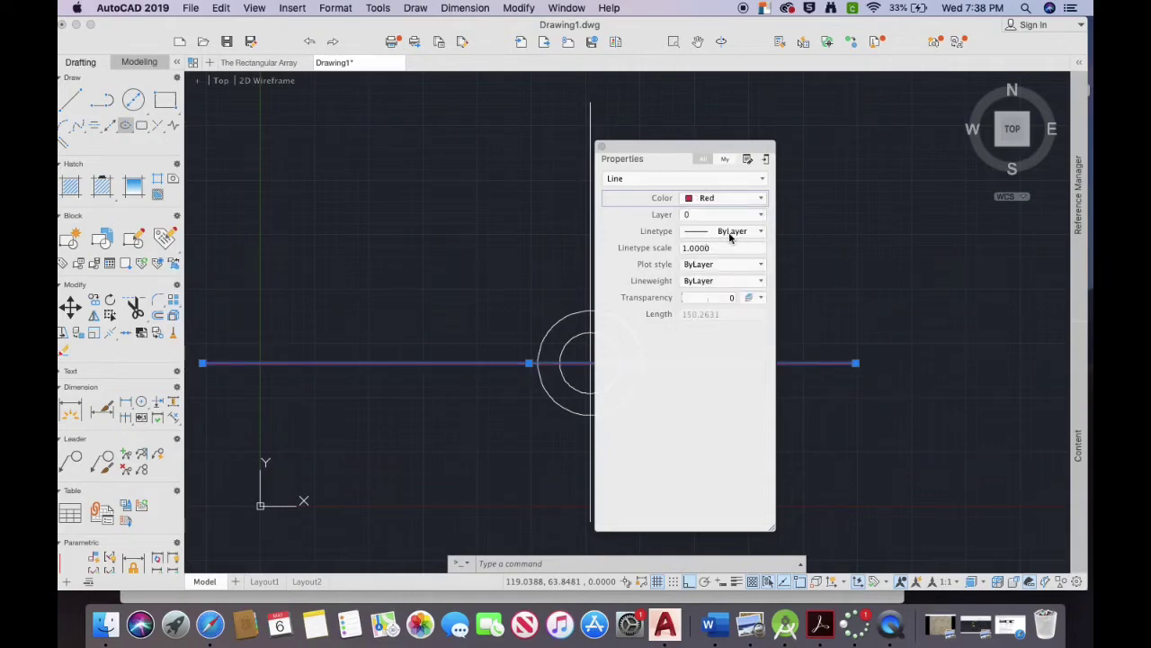
Step: Give the horizontal center line the CENTER2 linetype with a linetype scale of 7, then close its properties and deselect it
click(731, 232)
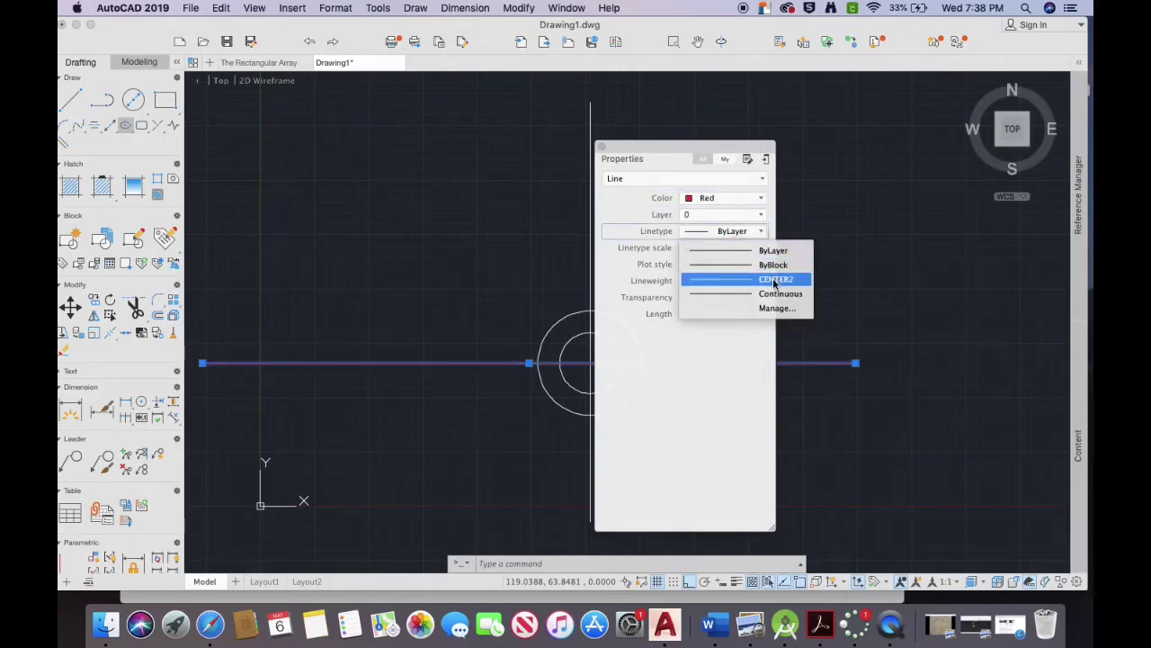
click(742, 280)
click(709, 249)
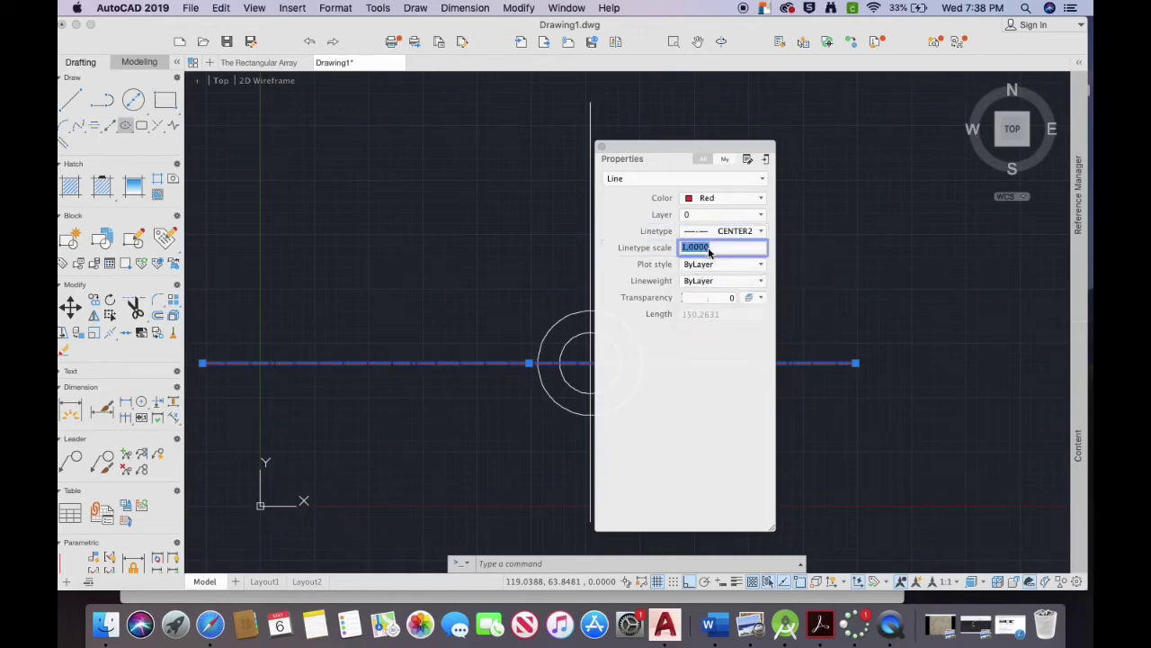
text(7)
key(Return)
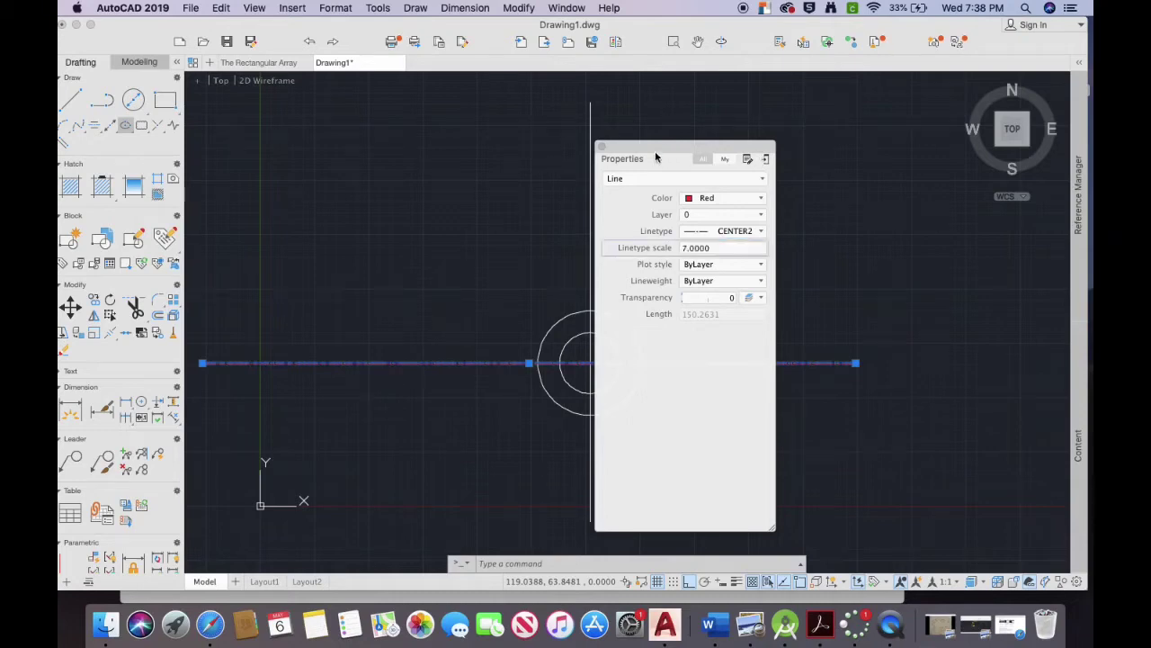
click(603, 149)
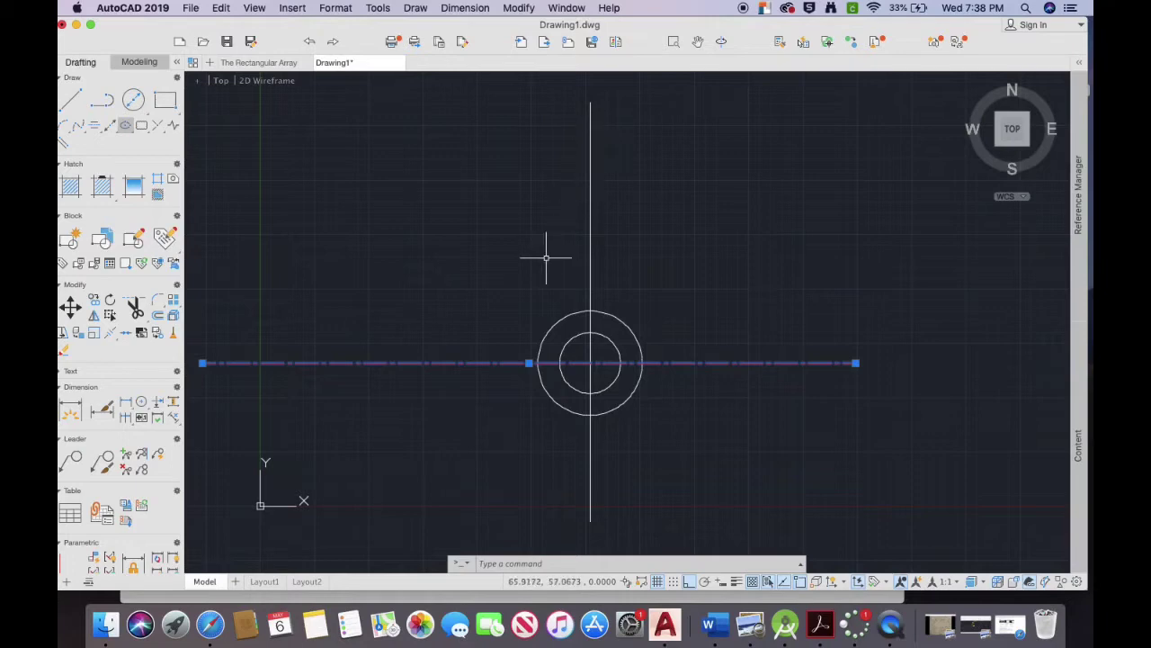
key(Escape)
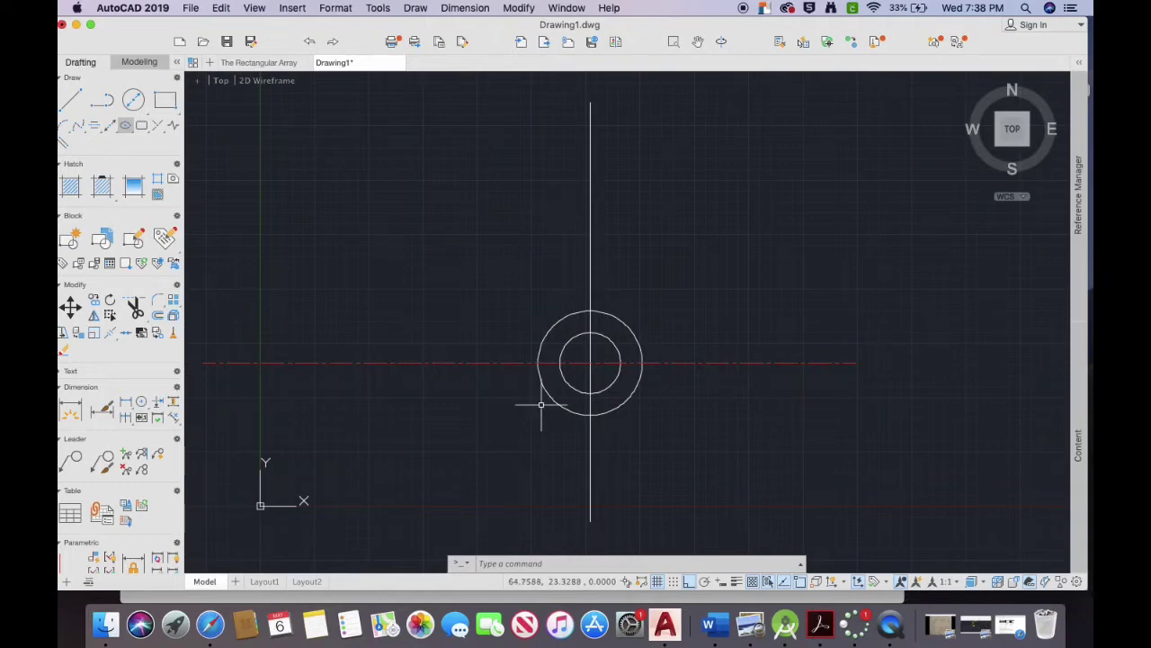
Step: Match the properties of the red horizontal center line onto the vertical line through the circles
click(486, 362)
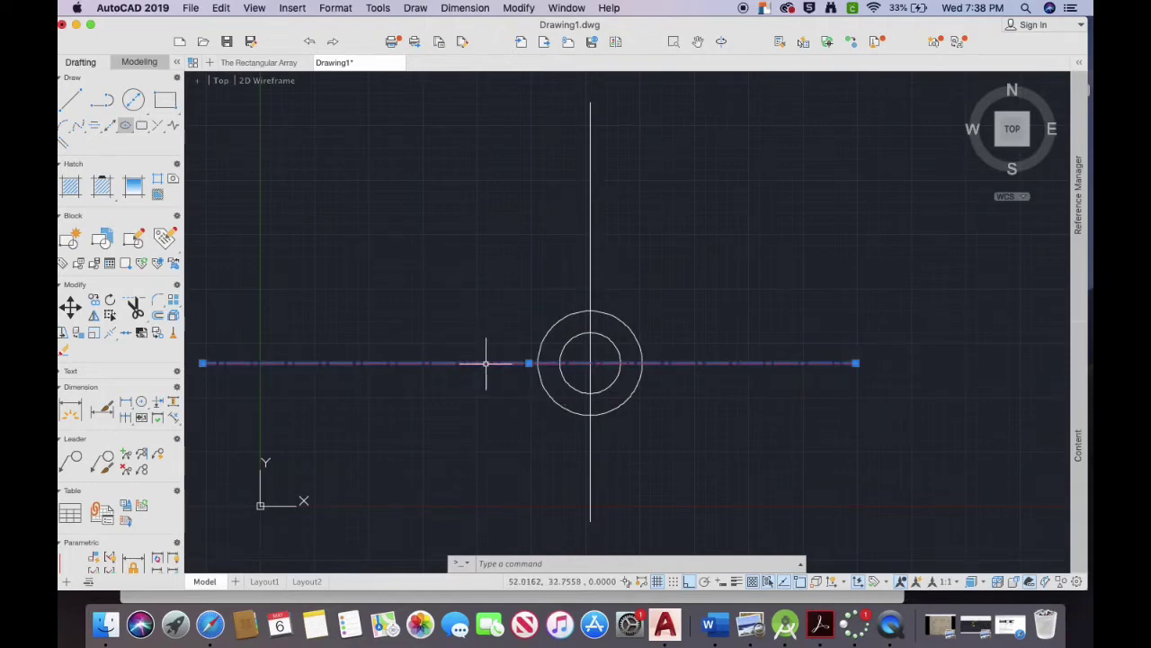
click(509, 565)
text(ma)
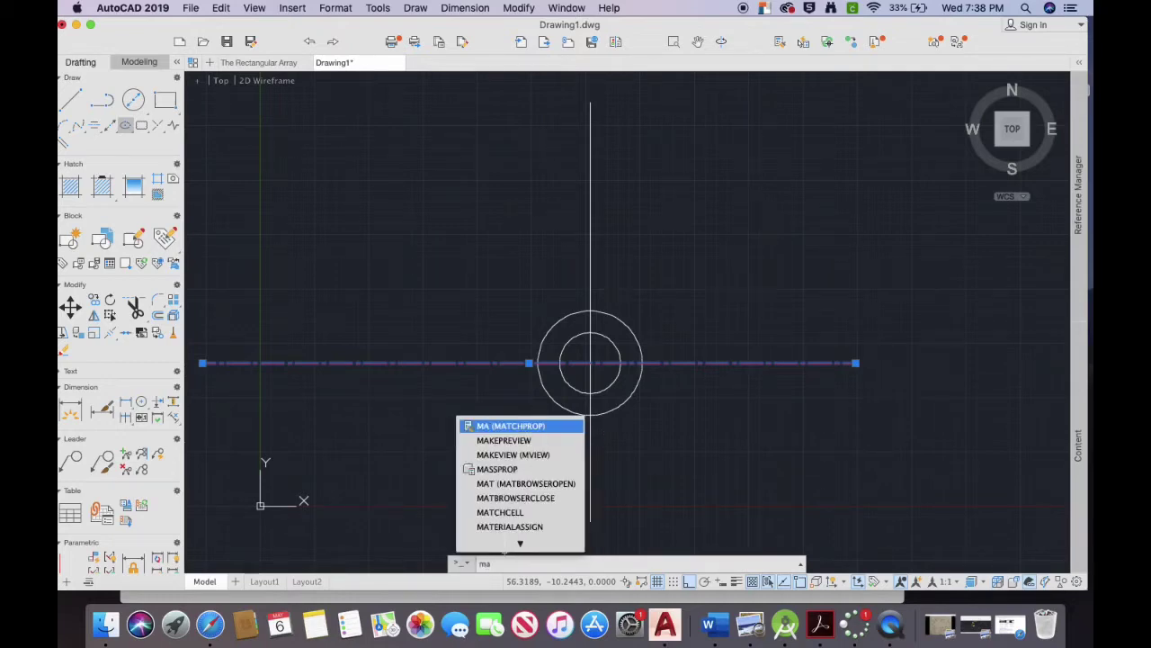
key(Return)
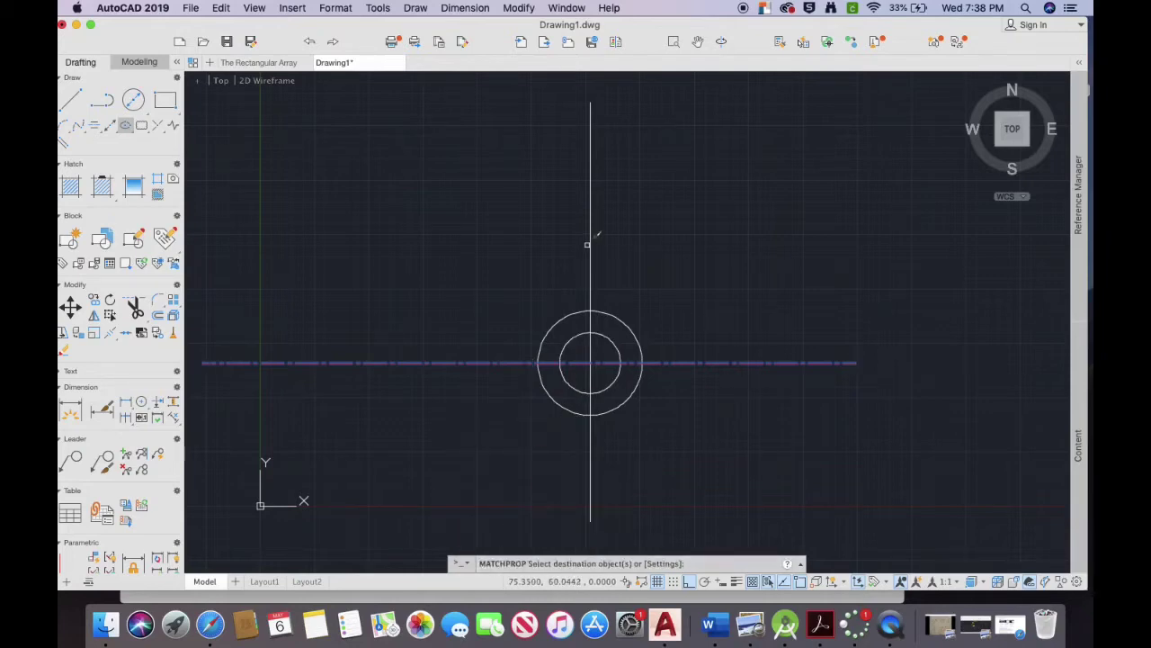
click(591, 238)
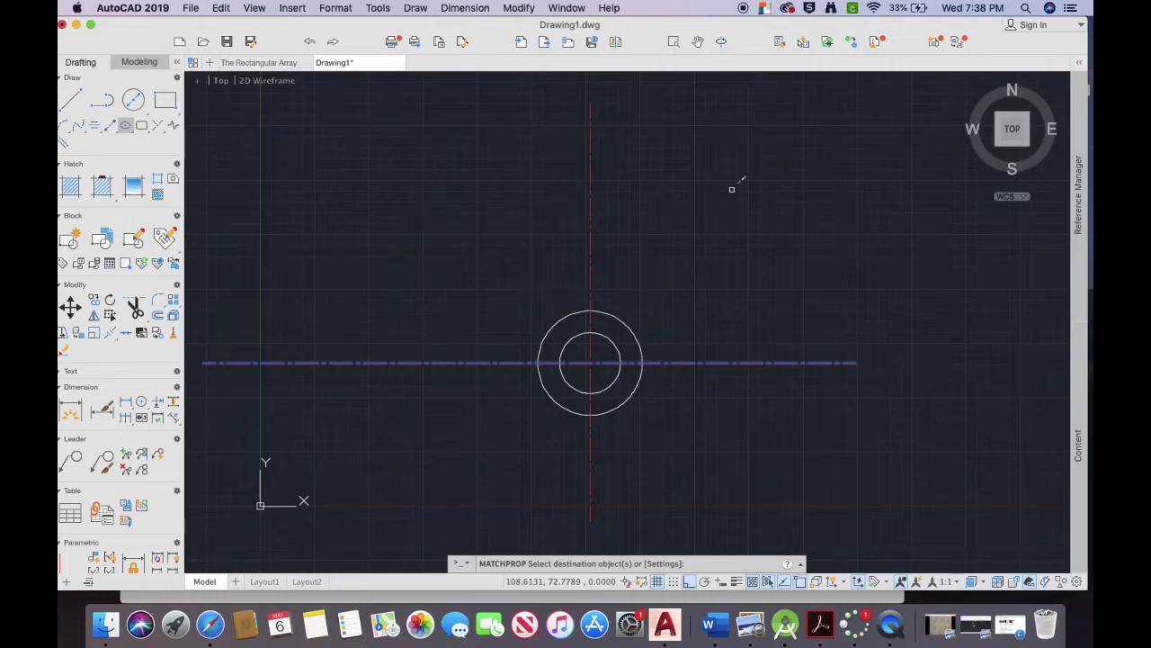
key(Return)
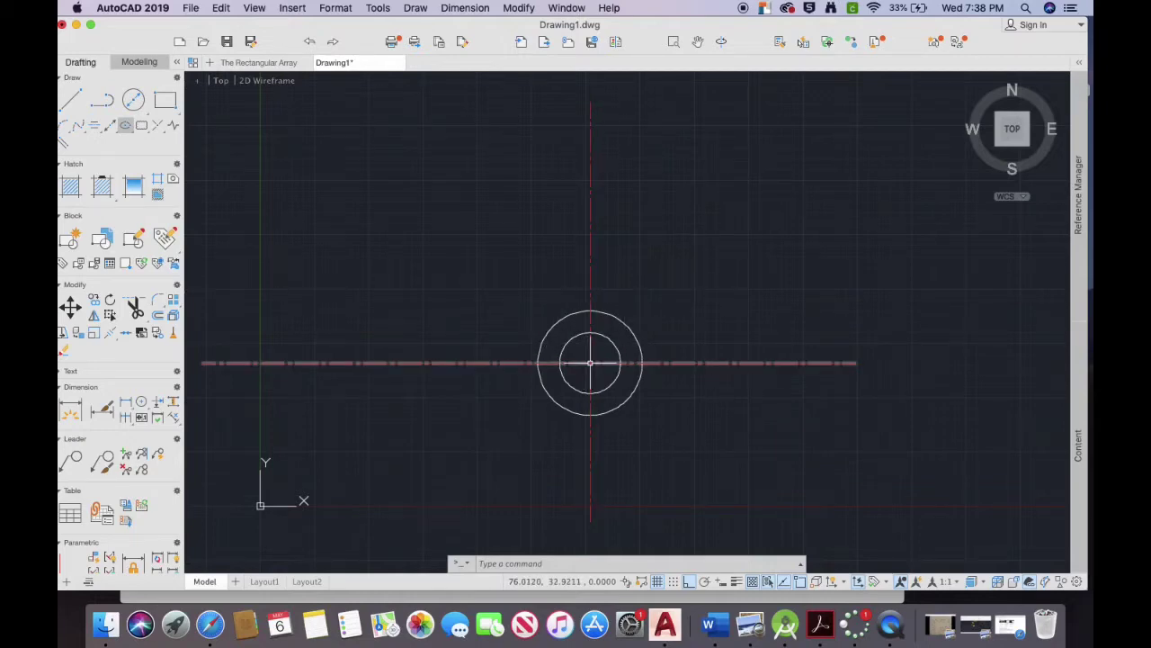
Step: Copy the vertical center line from the circles' center to 30 and 51 units on its left side
click(590, 279)
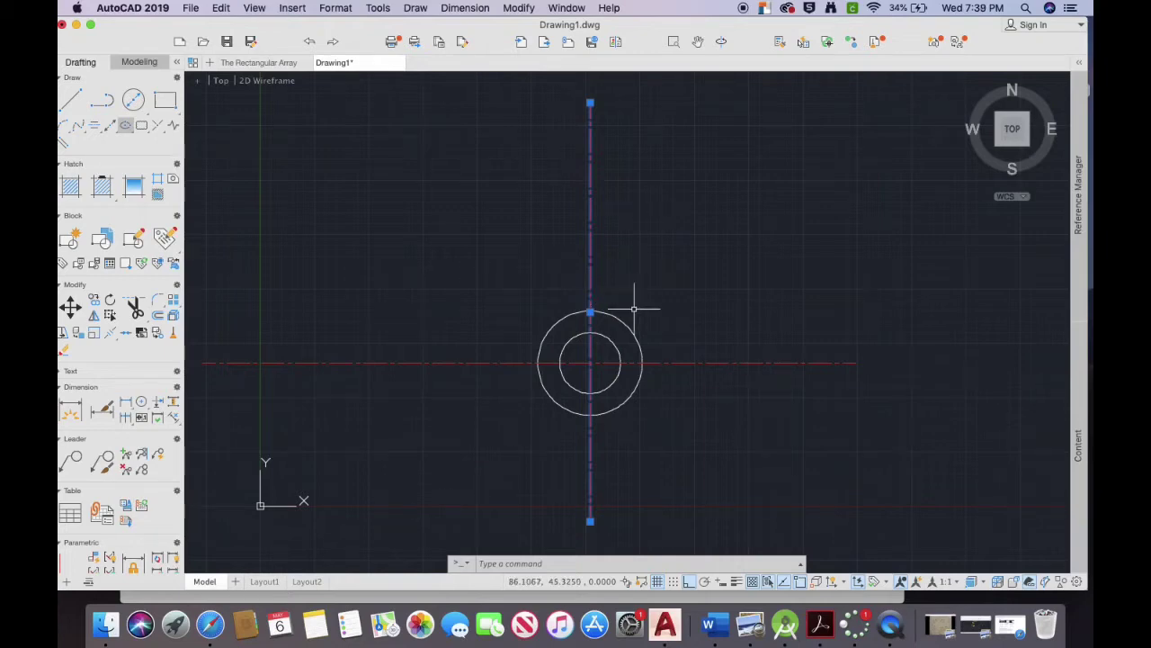
text(co)
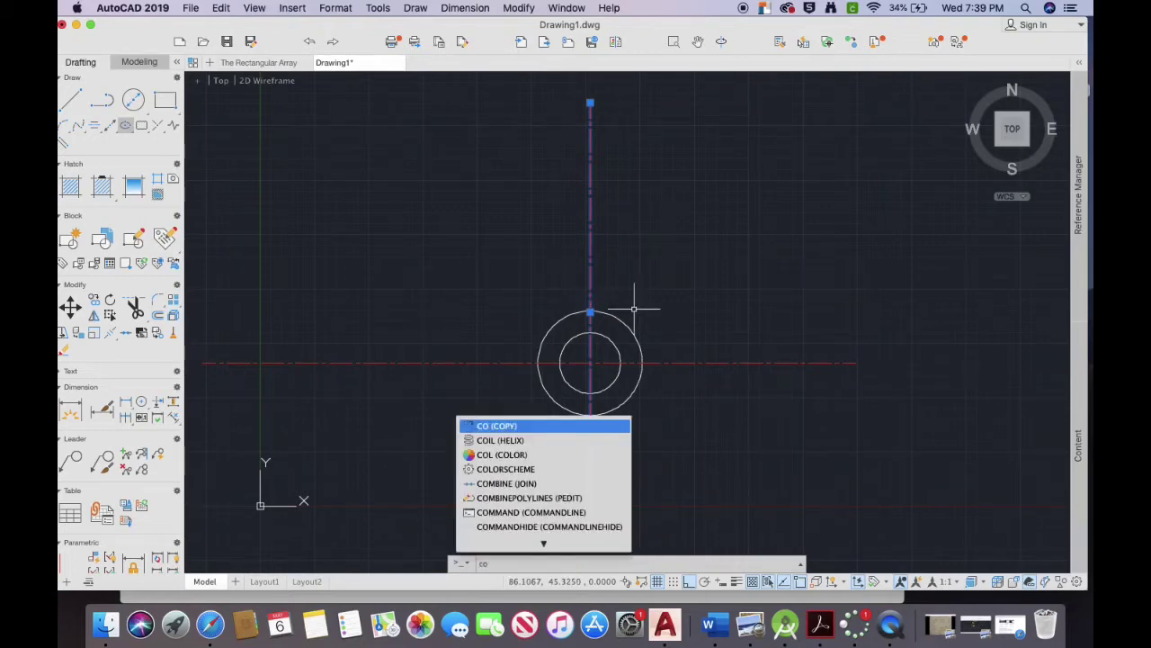
key(Return)
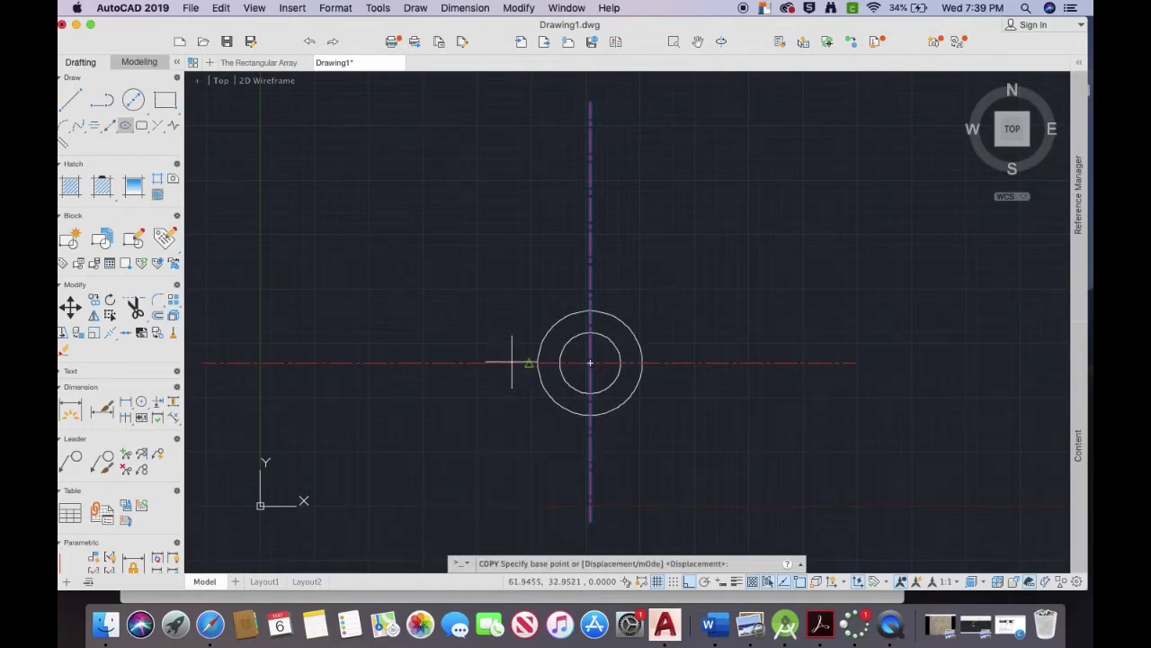
click(591, 363)
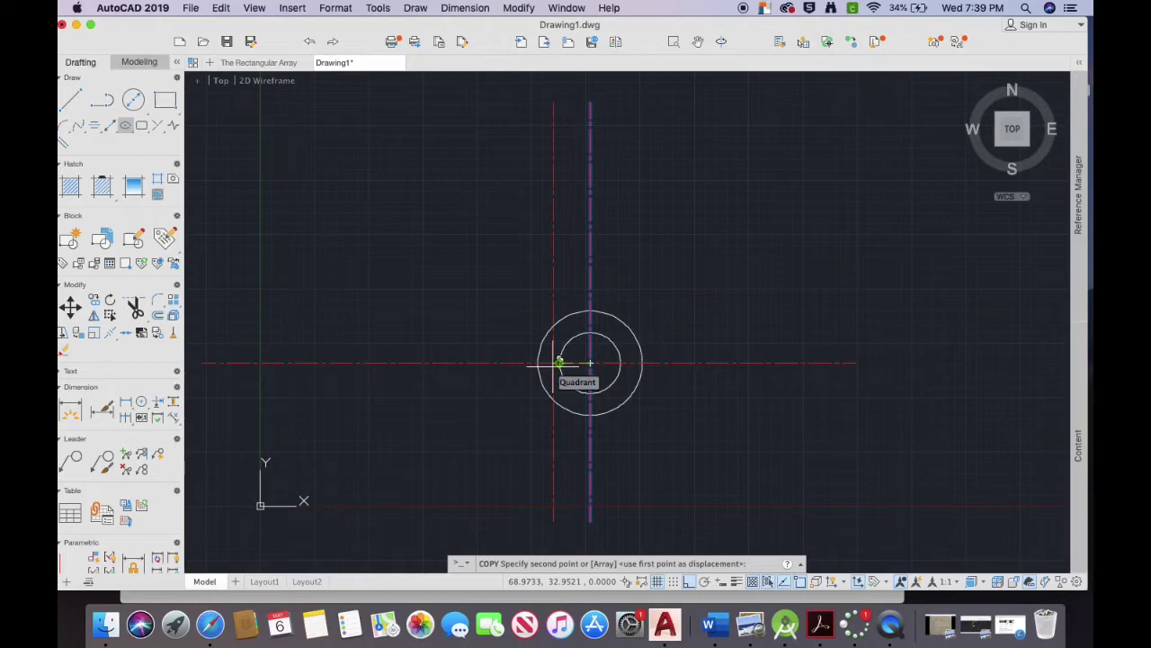
text(30)
key(Return)
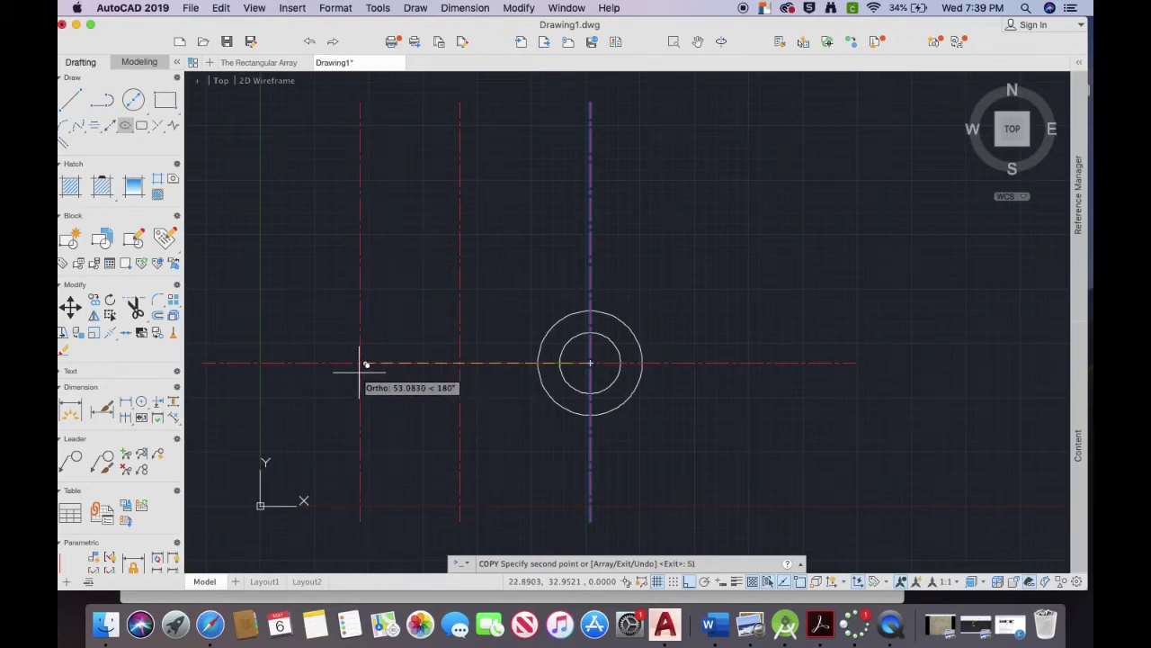
text(51)
key(Return)
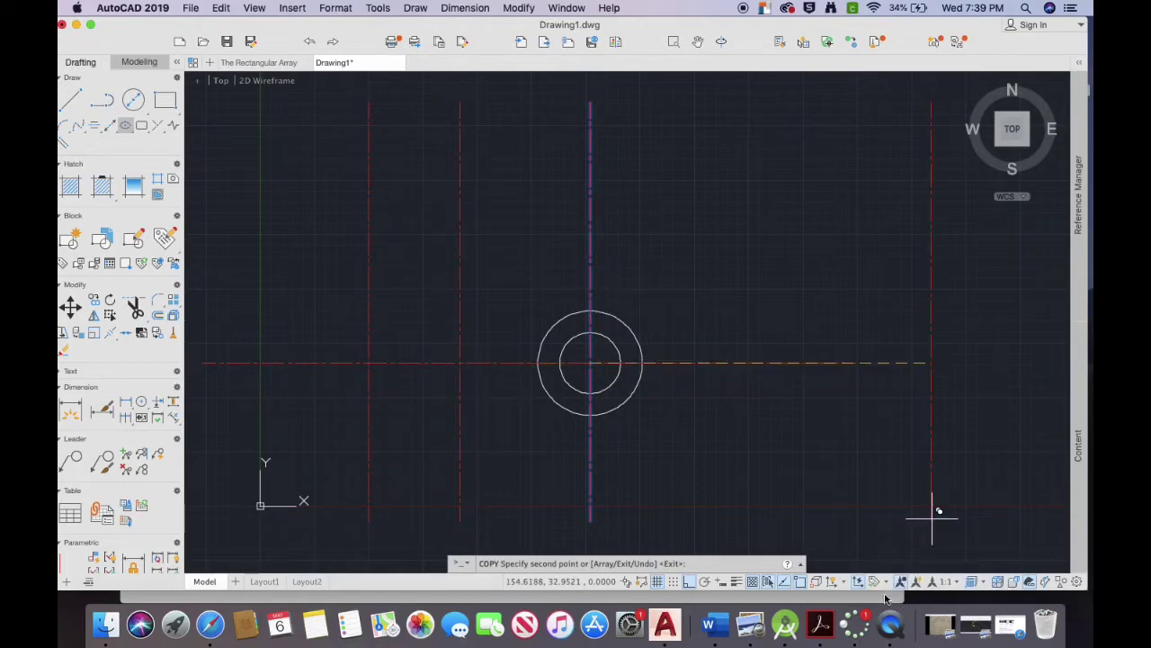
key(Escape)
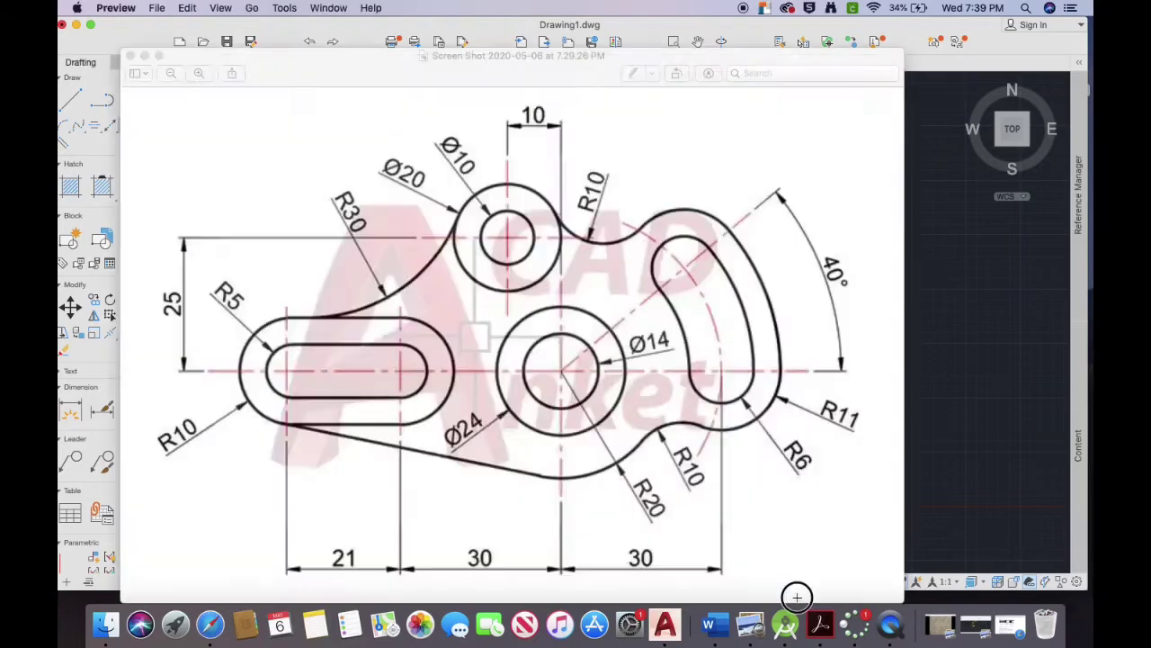
Step: Check the left slot's dimensions in the Preview reference drawing and return to AutoCAD
key(super+Tab)
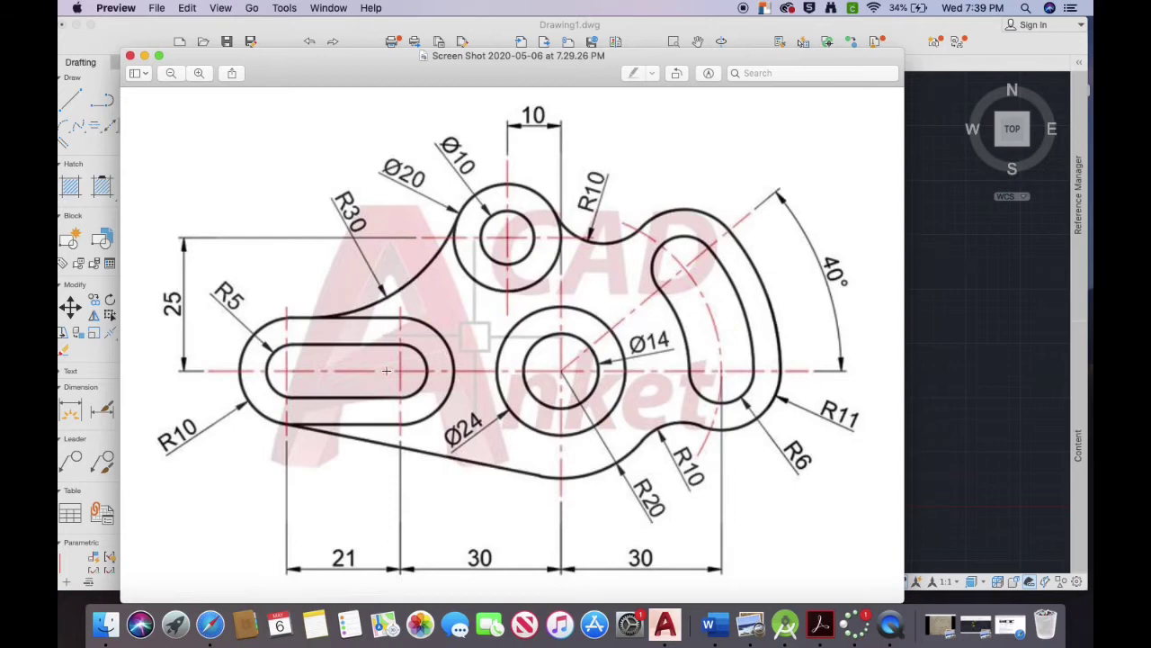
click(952, 340)
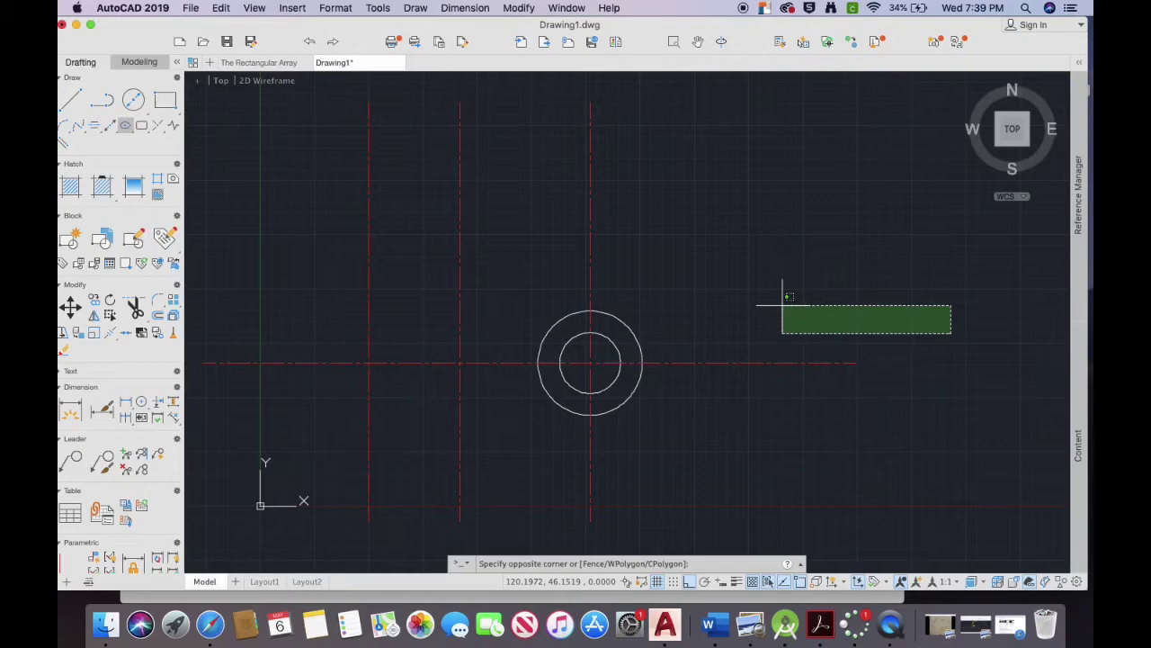
click(782, 306)
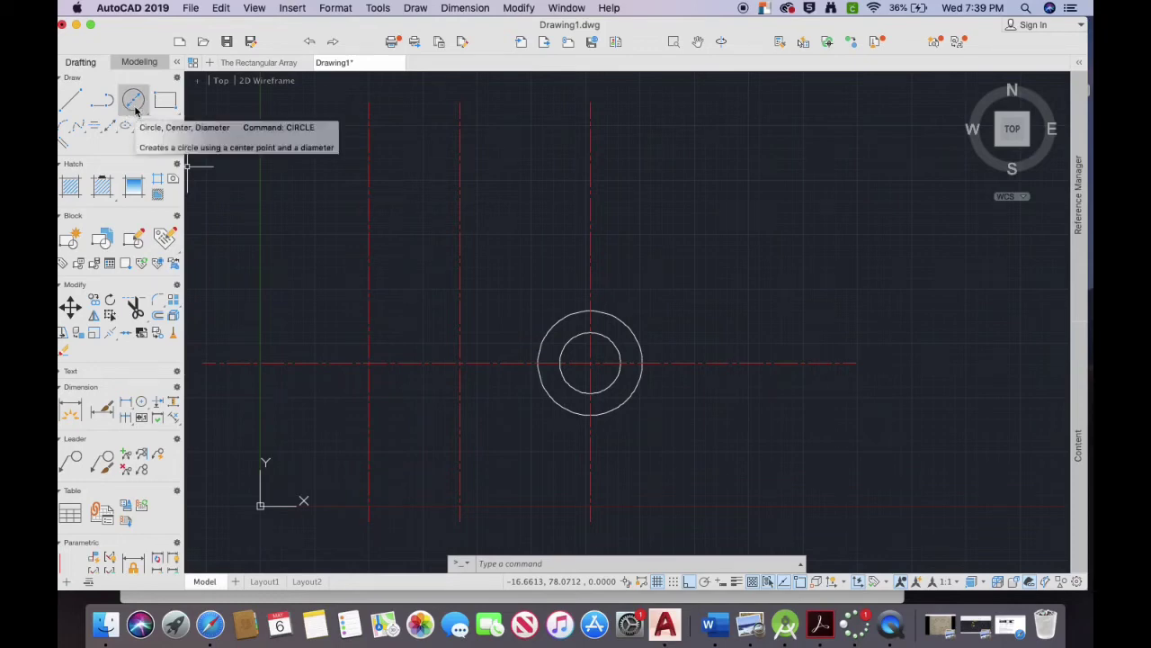
Step: Draw a circle of radius 10 centered where the leftmost vertical center line crosses the horizontal center line
click(135, 108)
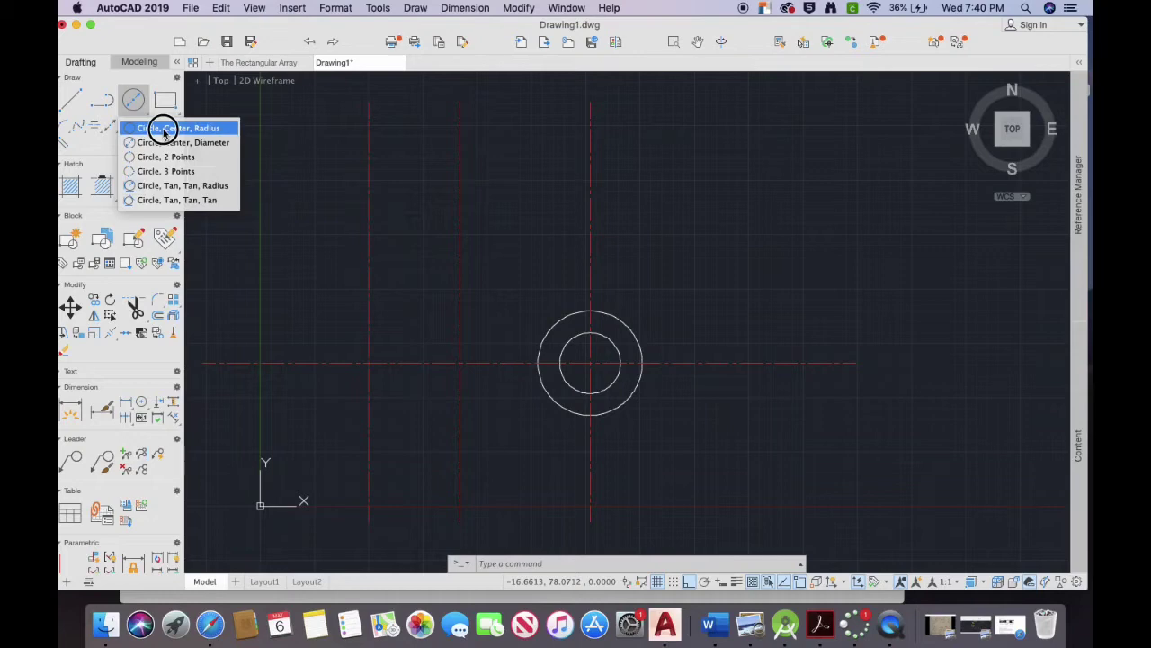
click(163, 129)
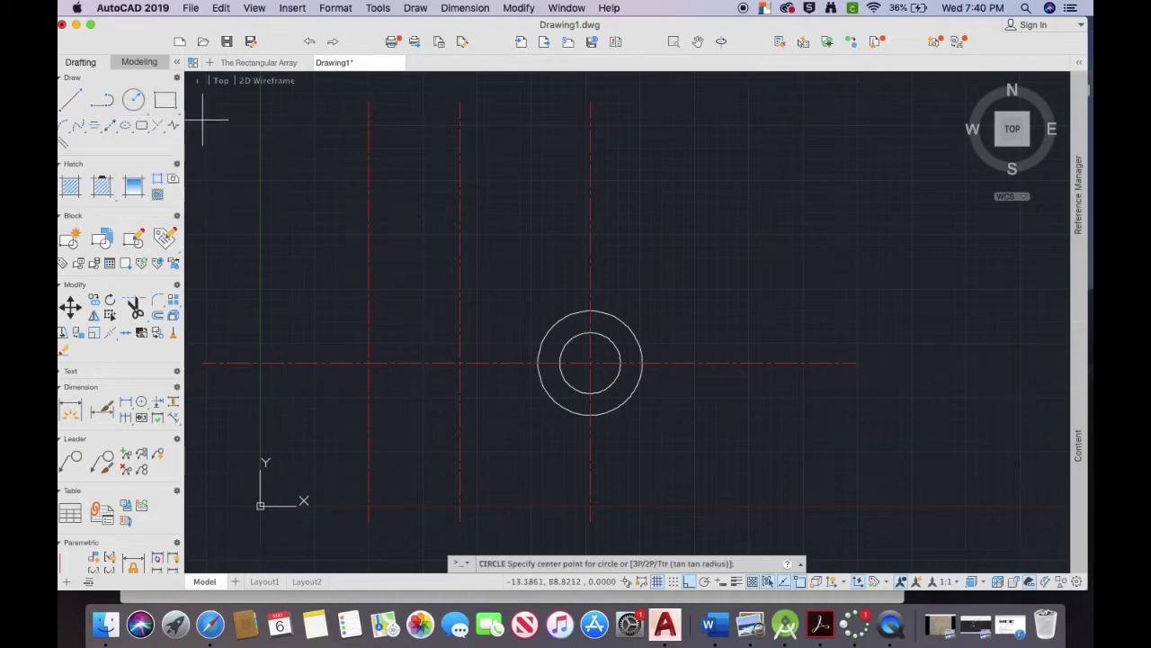
click(369, 362)
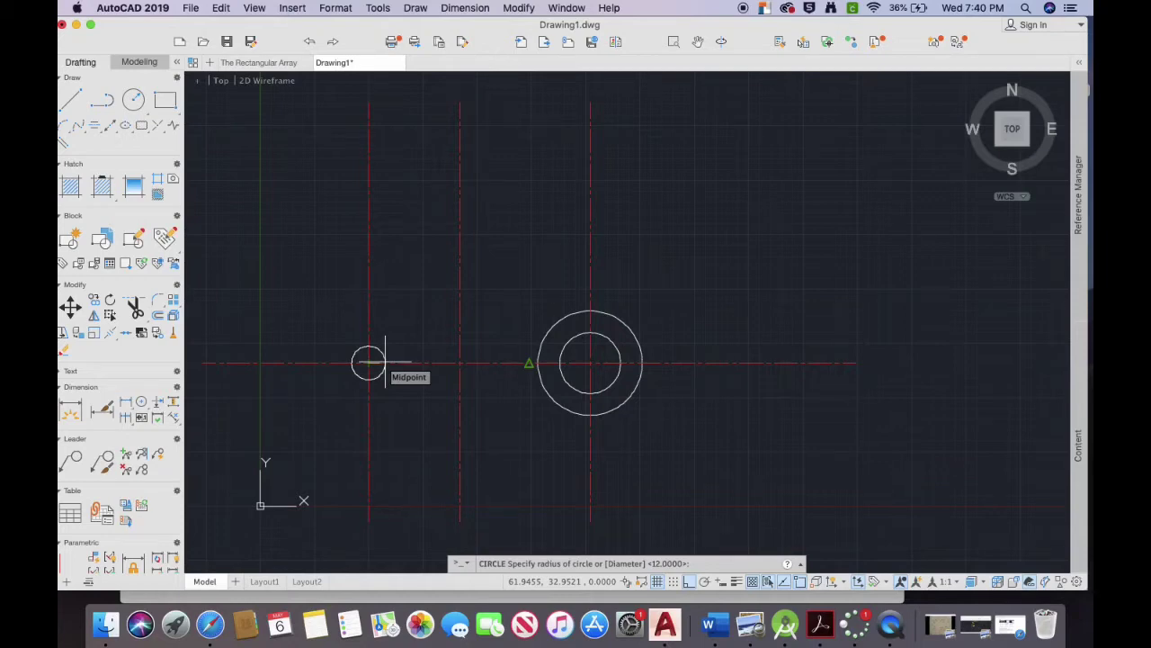
text(10)
key(Return)
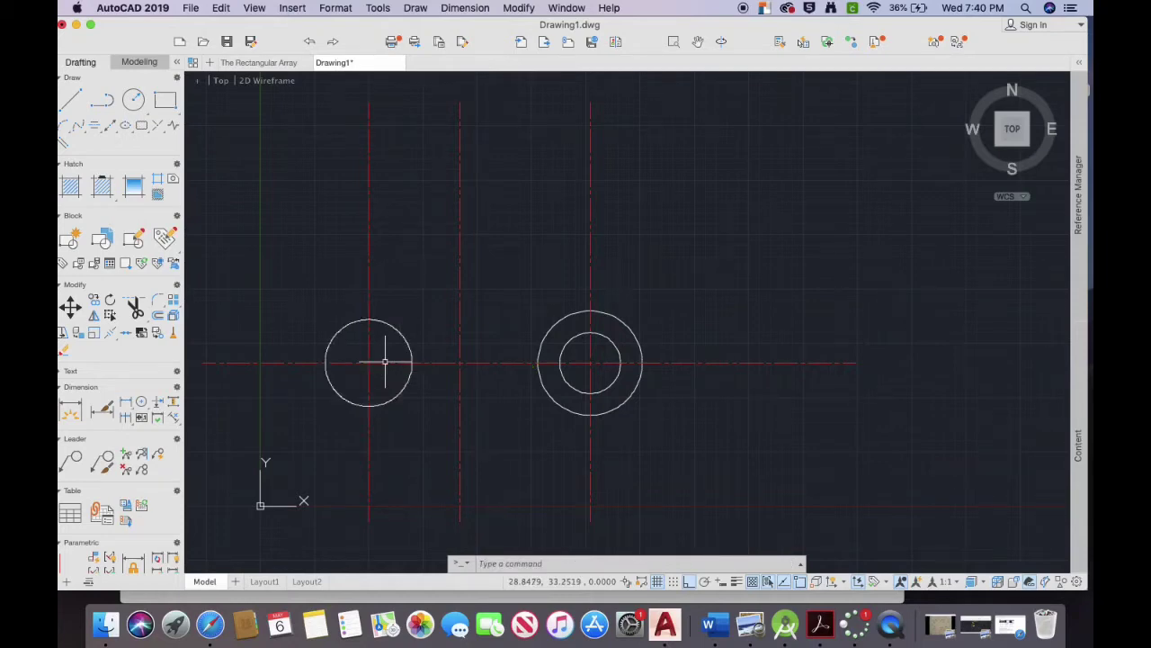
Step: Draw another circle of radius 10 where the middle vertical center line crosses the horizontal center line
click(137, 98)
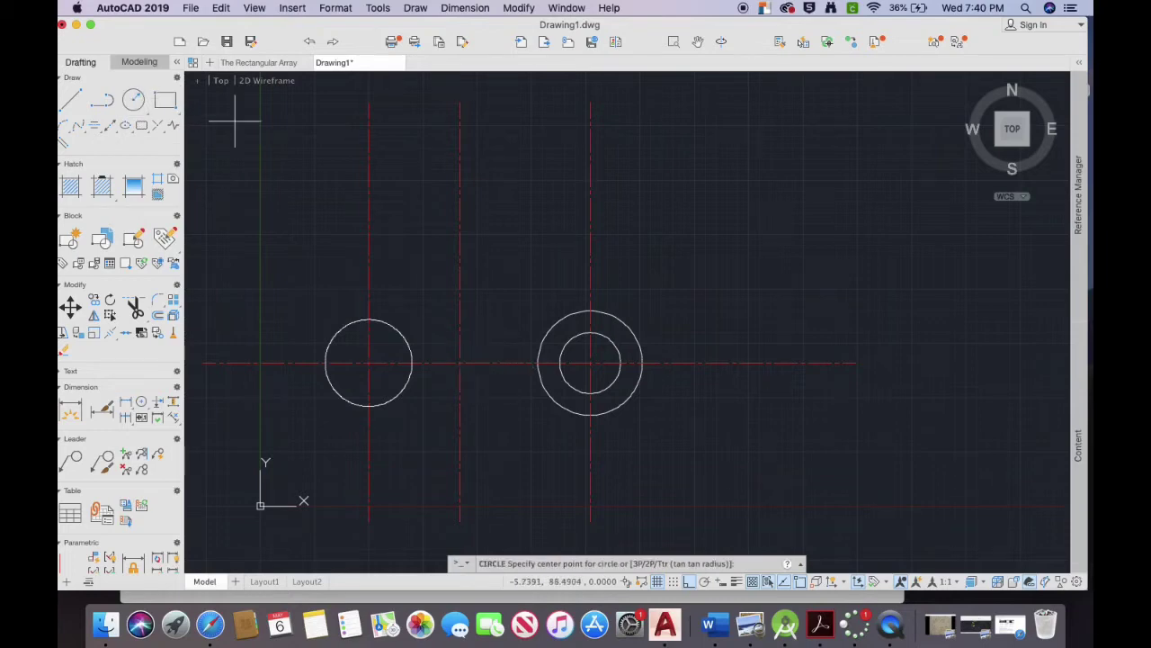
click(460, 363)
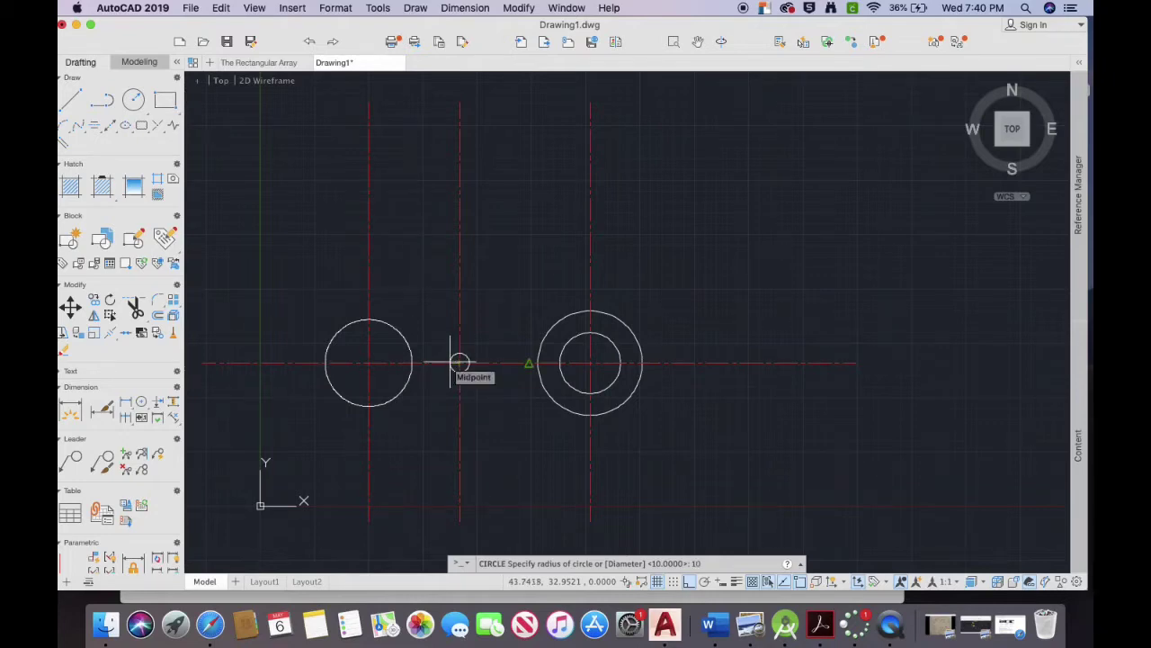
text(10)
key(Return)
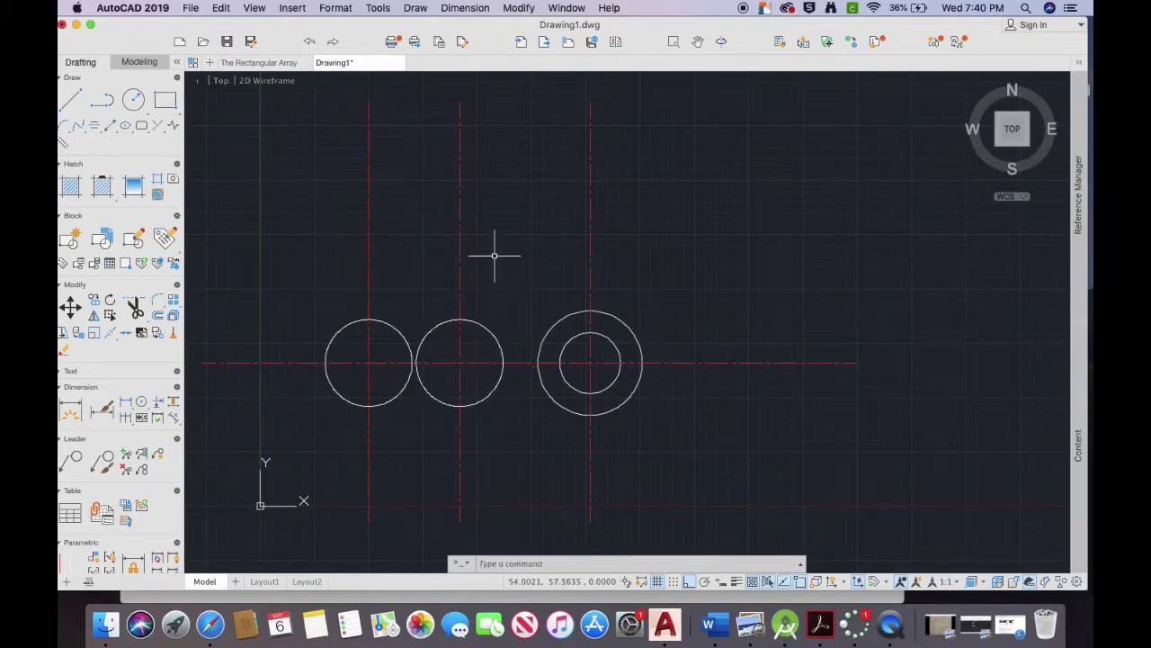
Step: Check the left slot's straight edges in the Preview reference drawing, return to AutoCAD and cancel the stray selection window
click(890, 623)
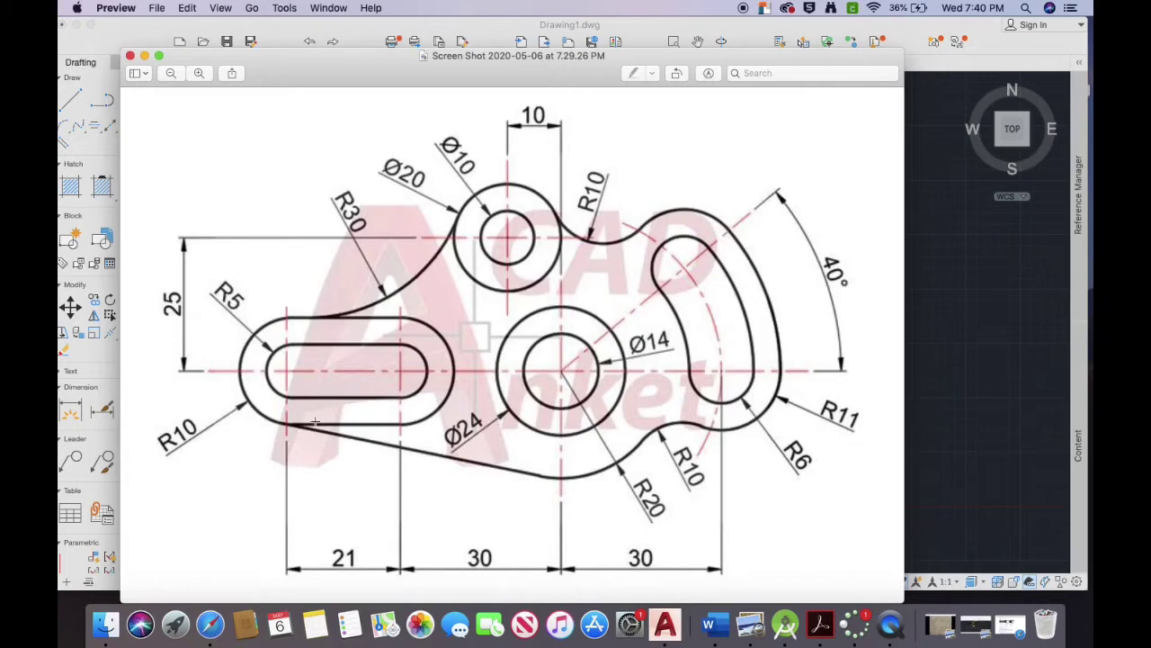
click(948, 340)
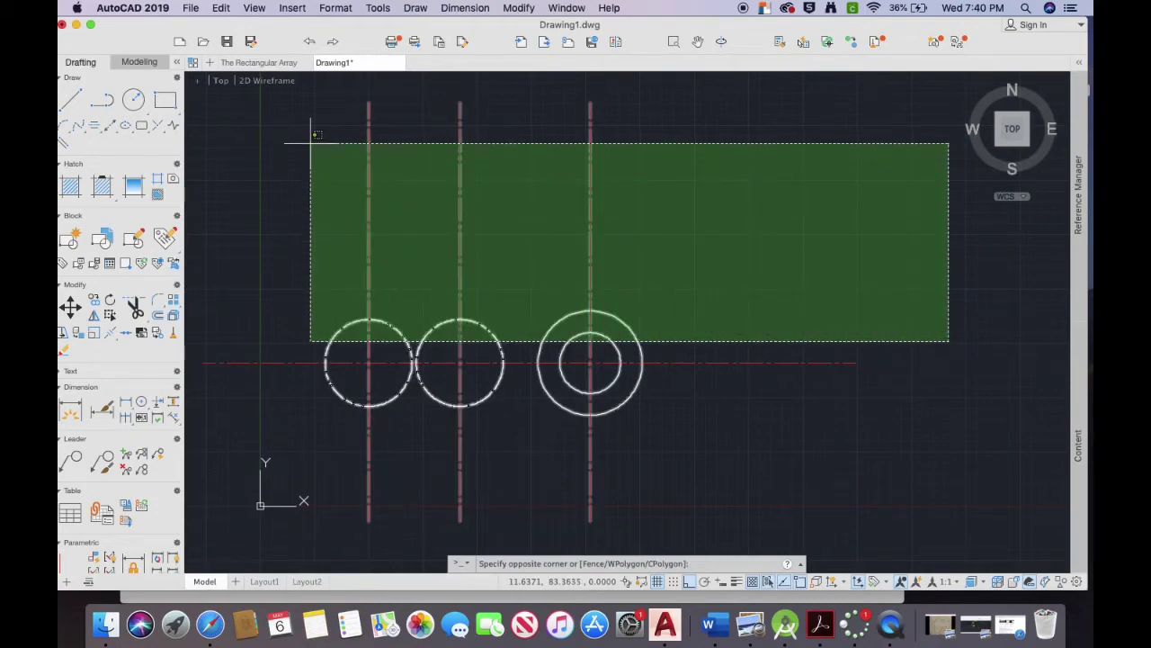
key(Escape)
Step: Connect the two radius-10 circles with horizontal lines between their top quadrants and between their bottom quadrants
click(72, 97)
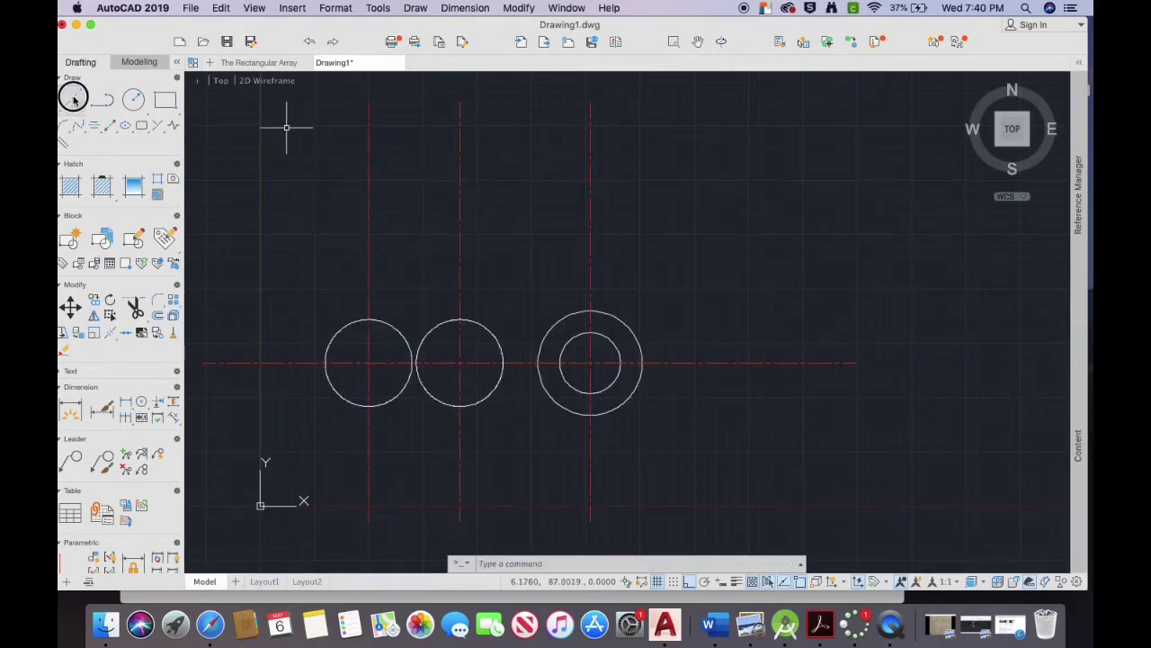
click(368, 321)
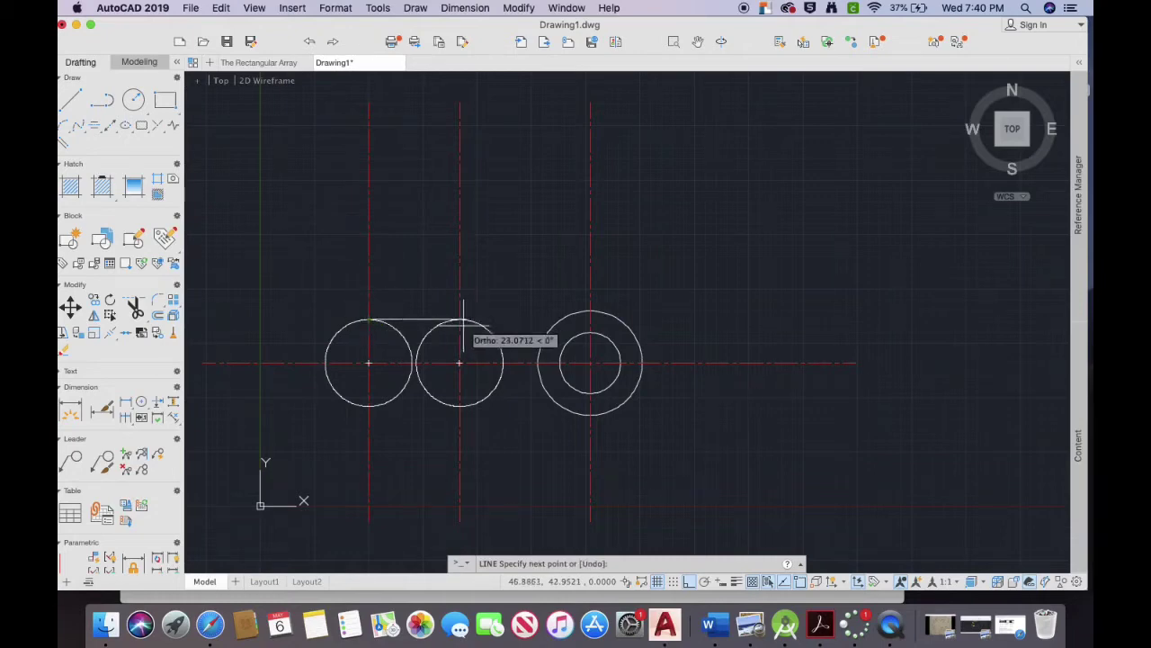
click(458, 319)
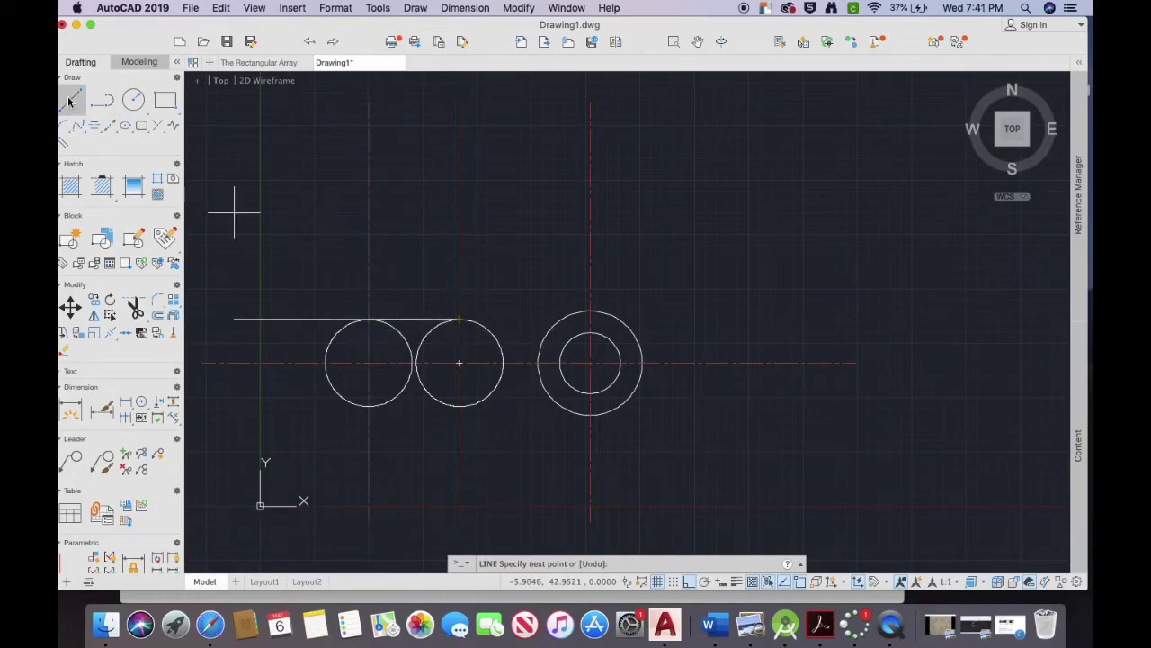
key(Return)
key(Return)
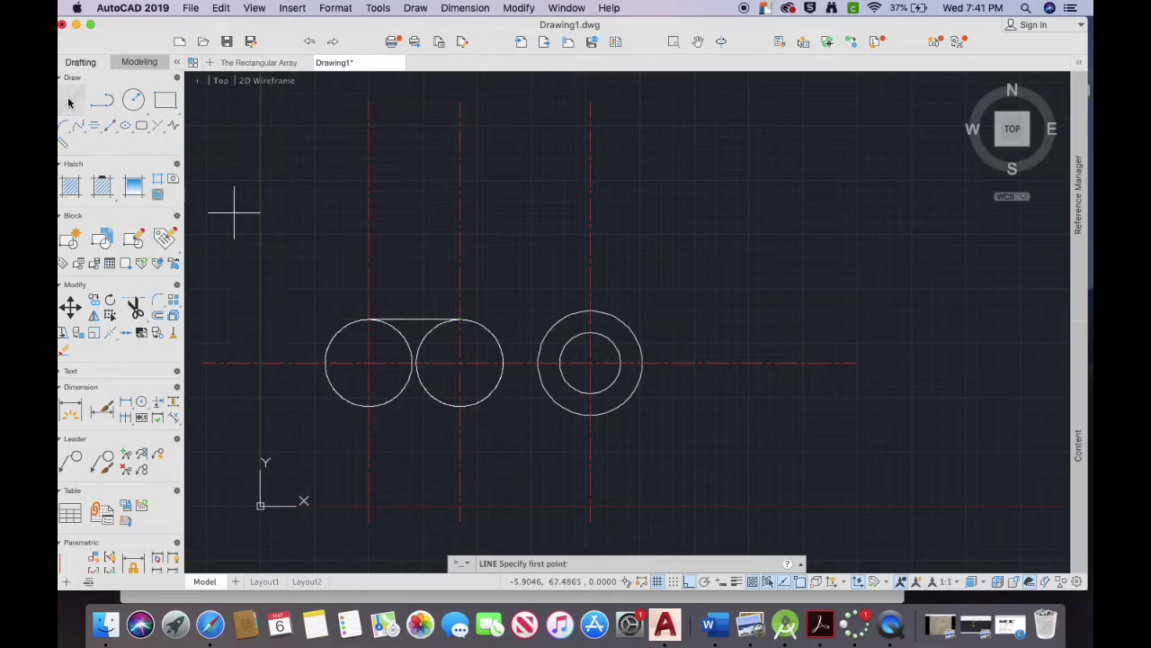
click(369, 406)
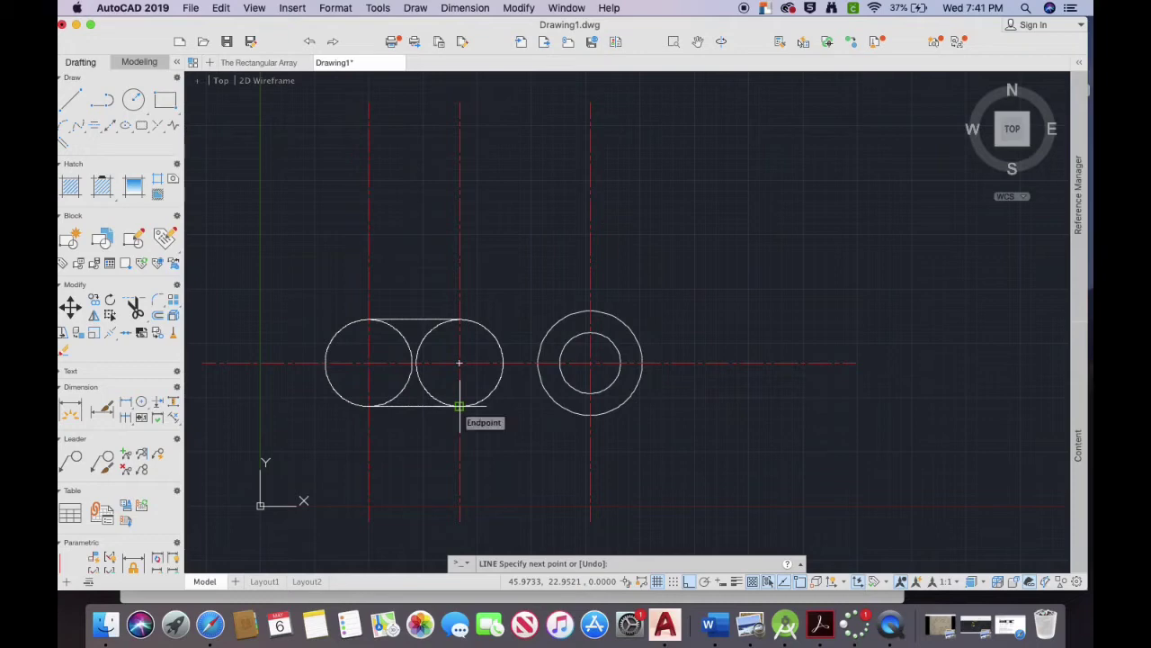
click(459, 406)
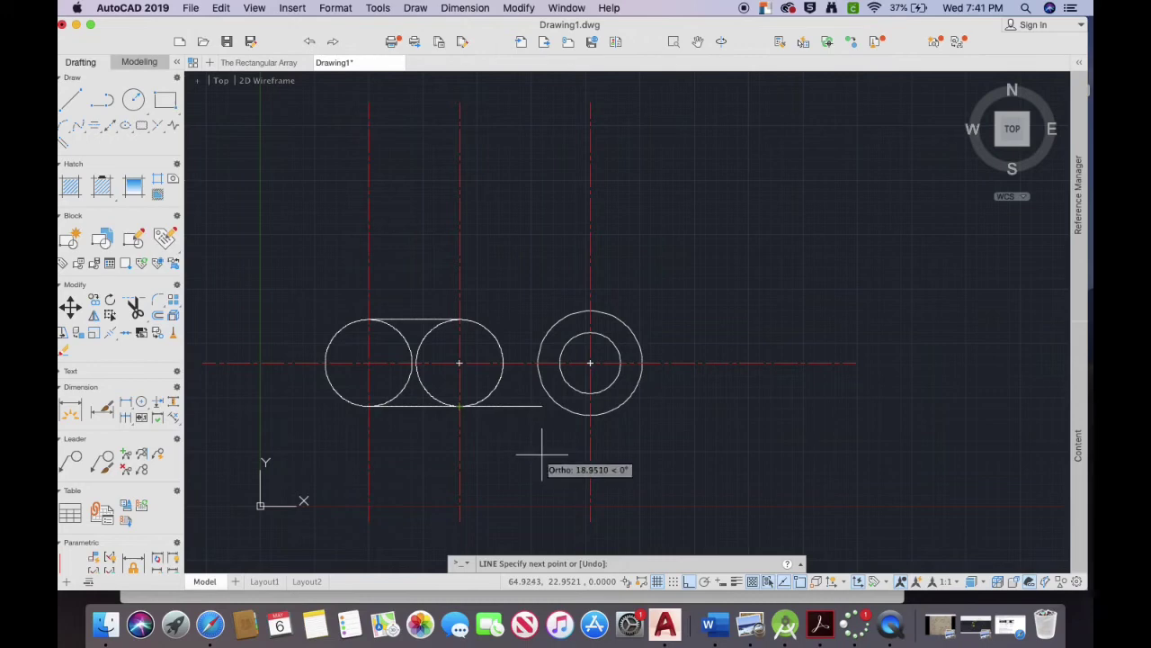
key(Escape)
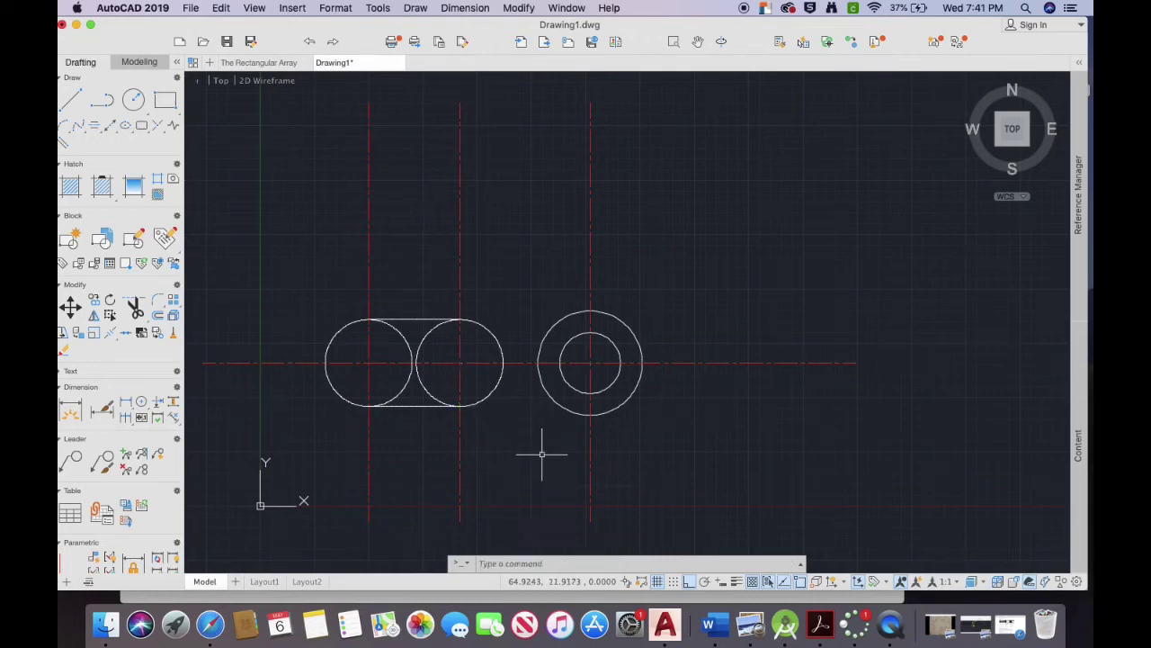
Step: Trim away the inner halves of the two connected circles, using all objects as cutting edges, to leave the outer slot outline
click(517, 562)
text(tri)
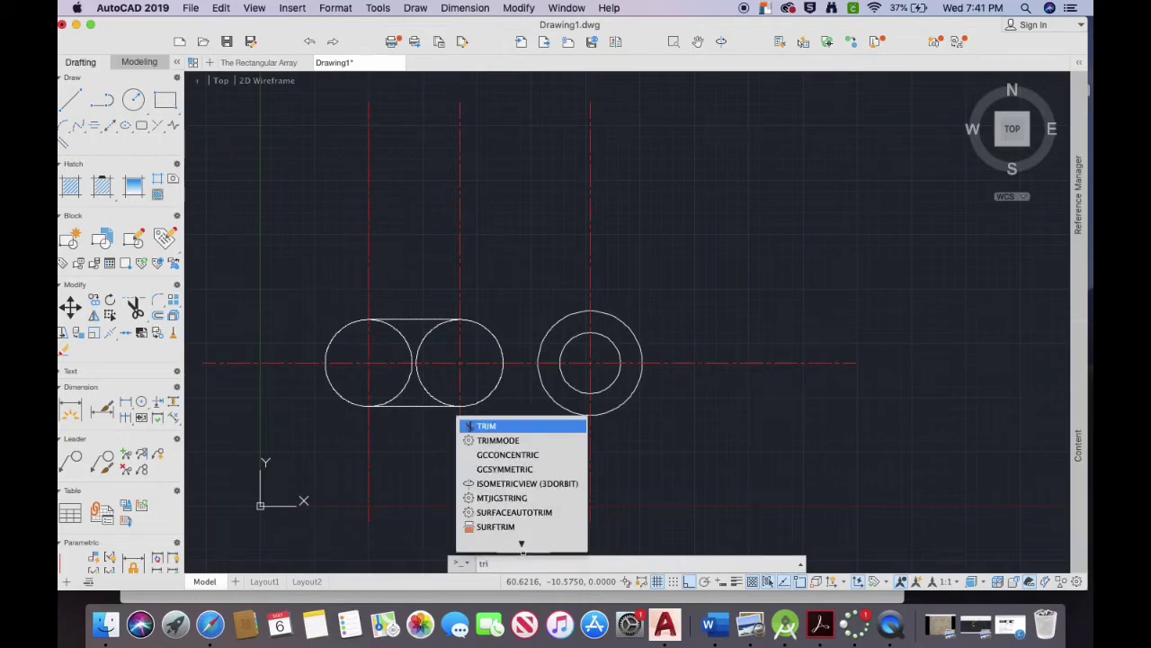
text(m)
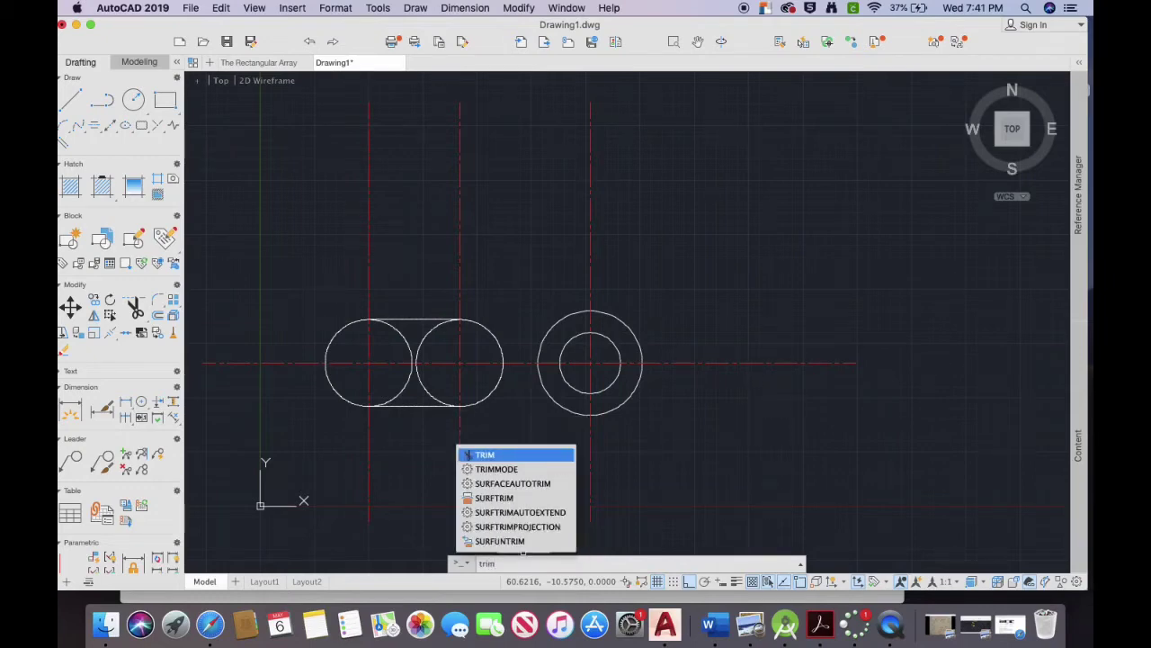
key(Return)
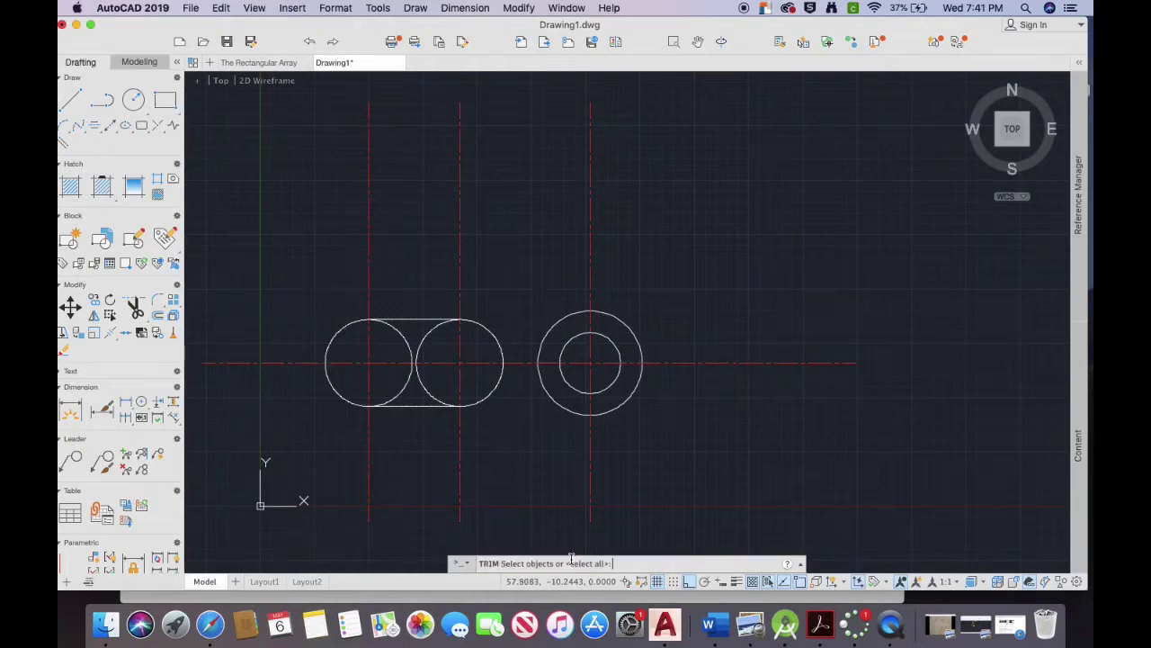
key(Return)
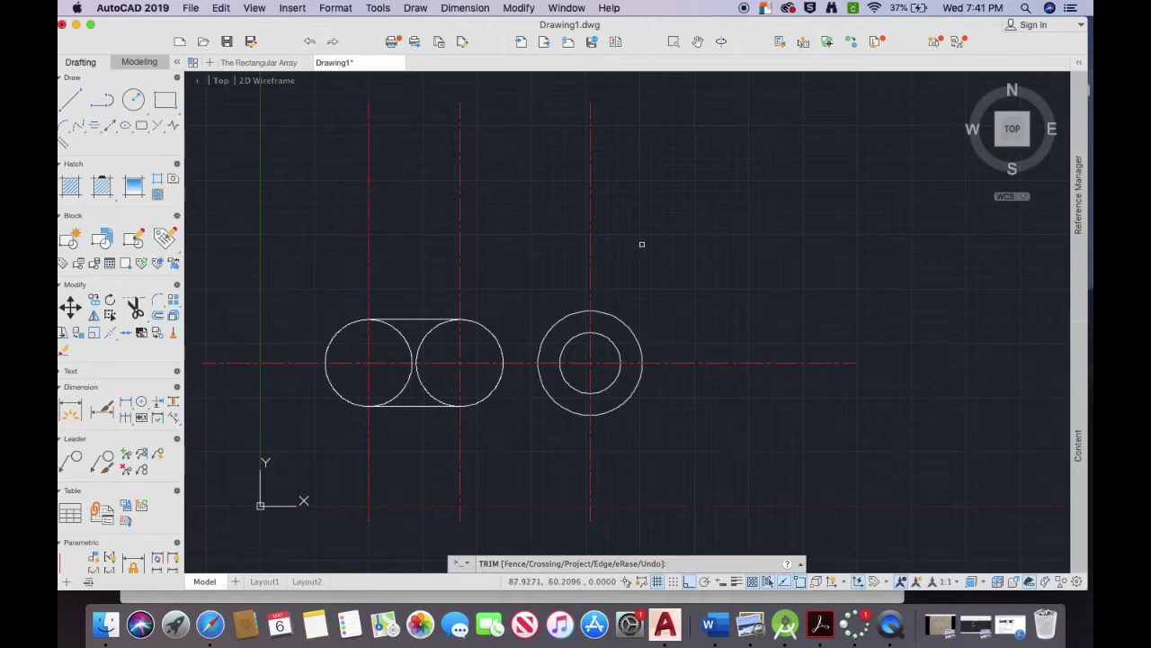
click(402, 336)
click(426, 393)
click(426, 338)
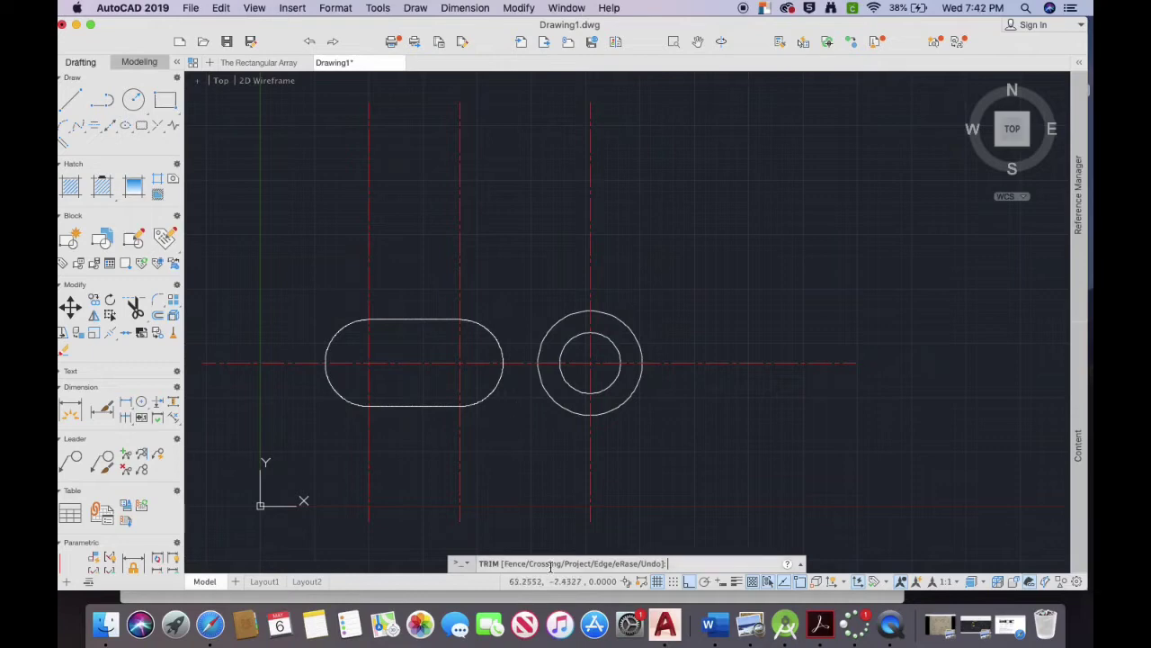
Step: Check the inner slot's radius in the Preview reference drawing, return to AutoCAD and end the Trim command
click(752, 623)
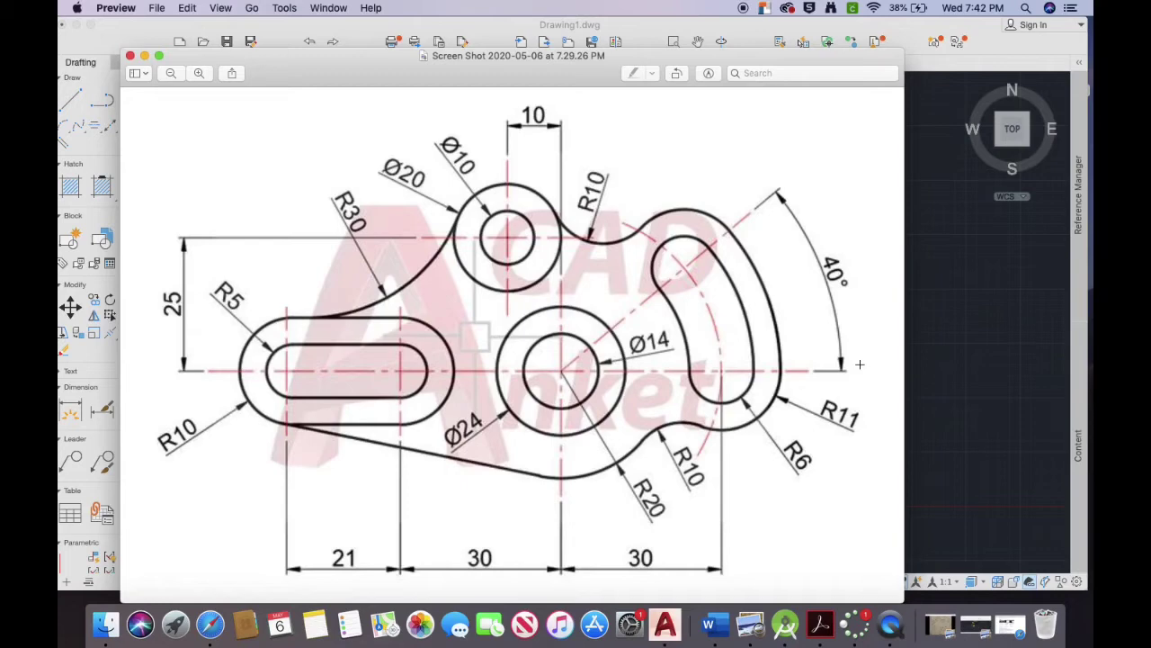
click(963, 361)
click(964, 349)
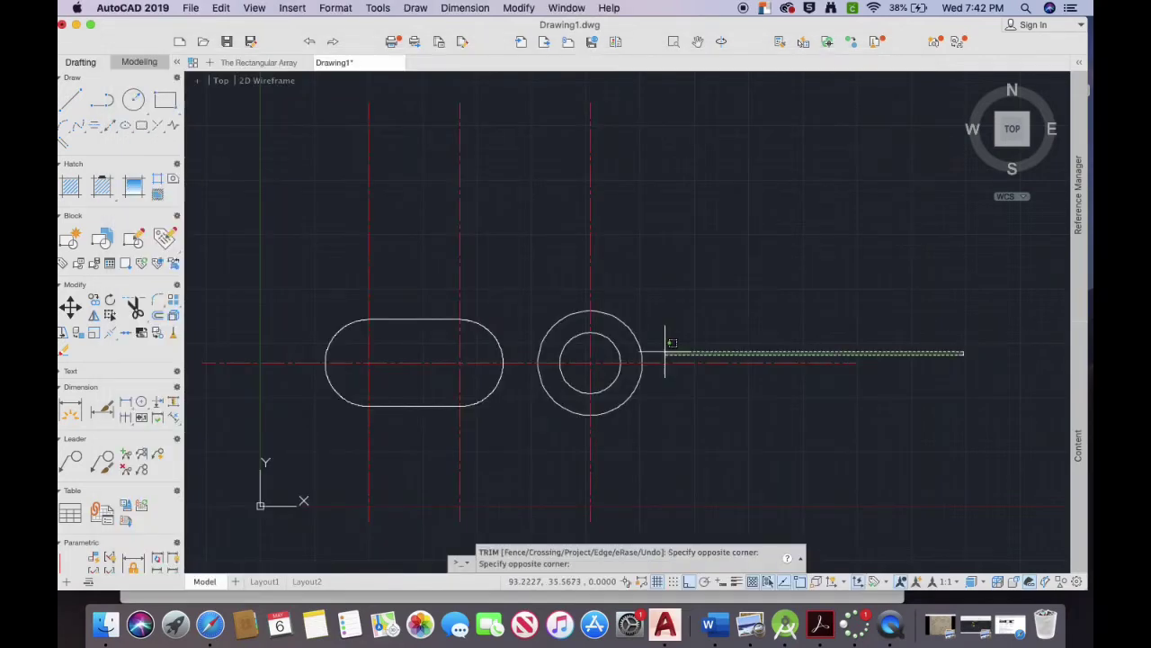
click(509, 344)
key(Return)
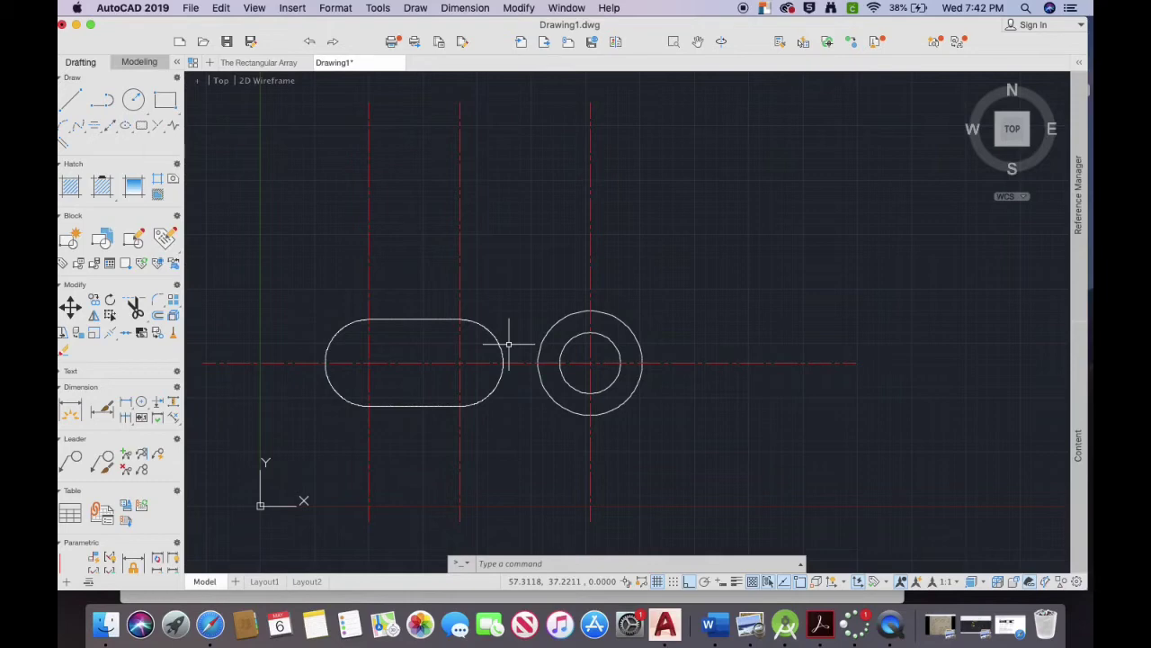
Step: Offset the outer slot's lower straight line inward by 5 units
click(515, 563)
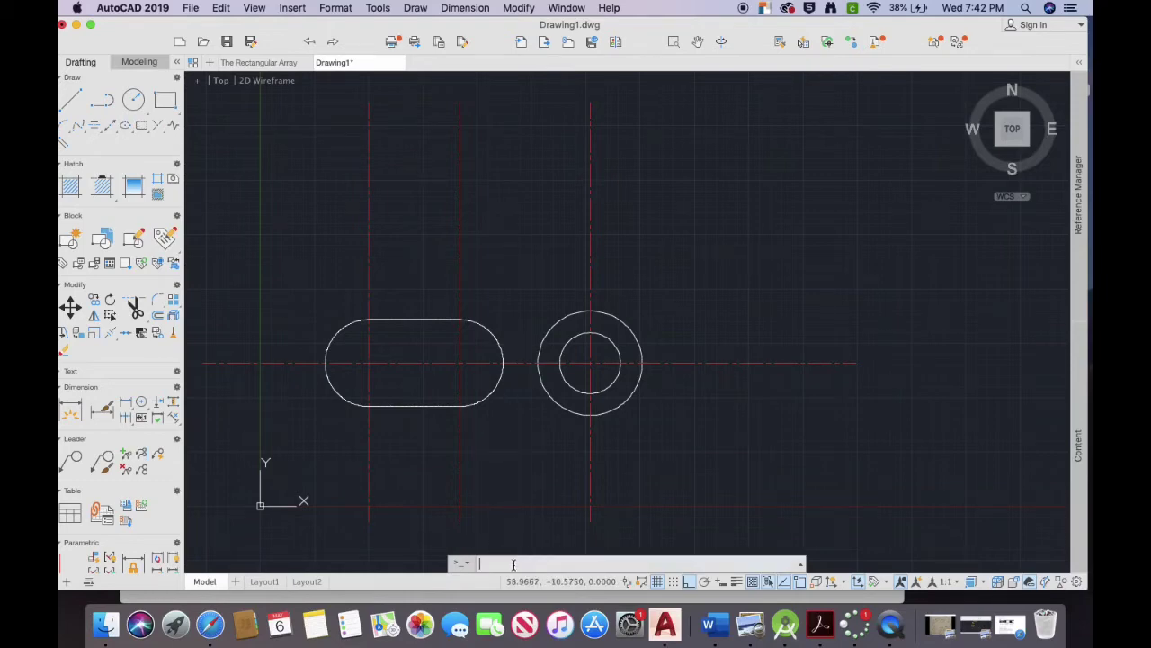
text(o)
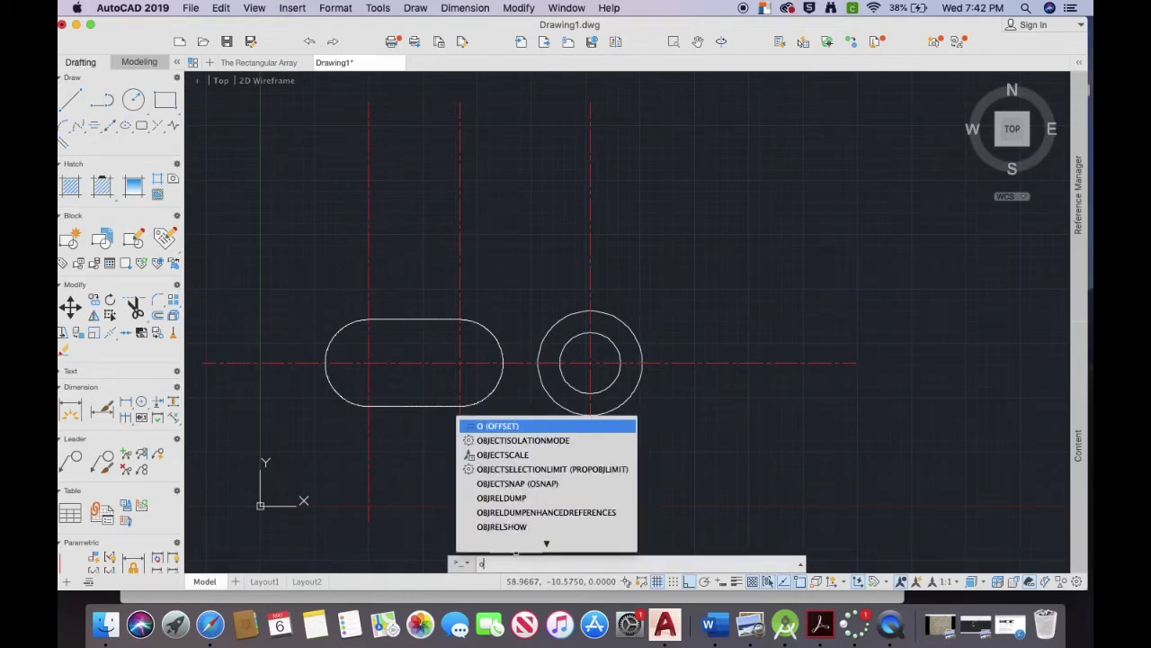
key(Return)
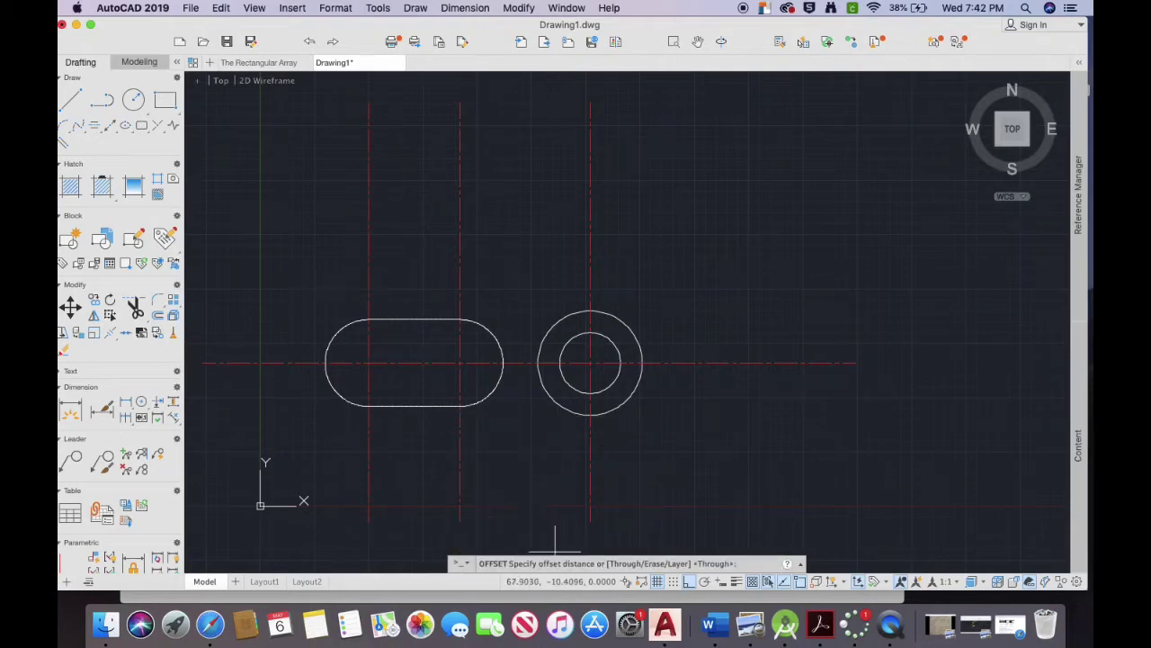
text(5)
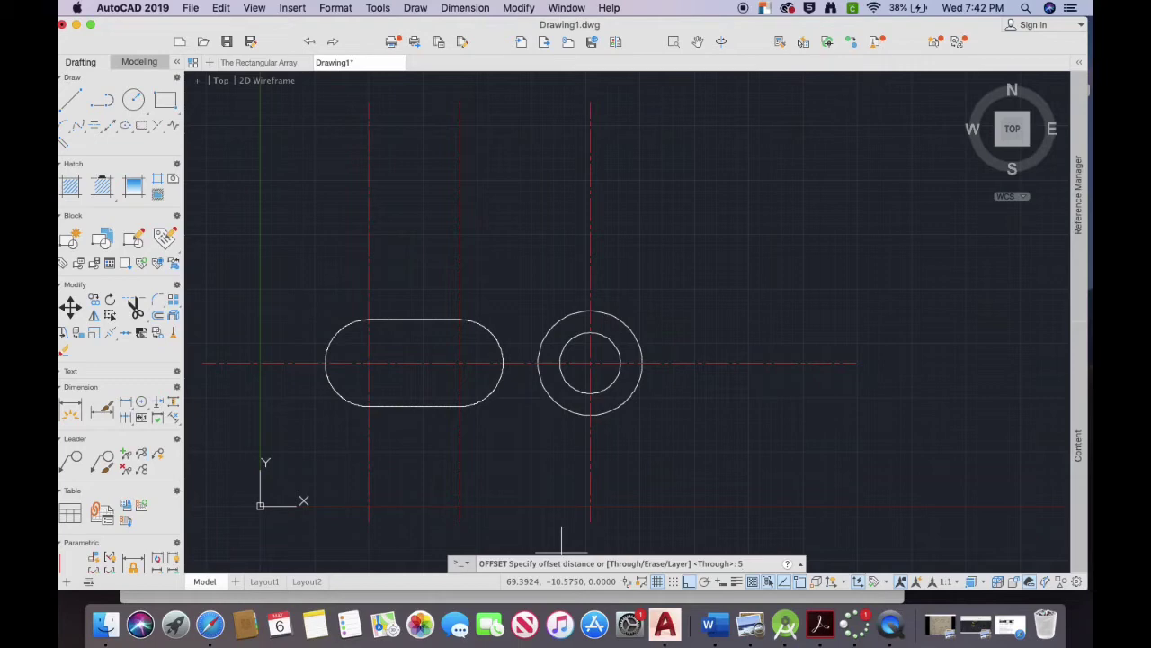
key(Return)
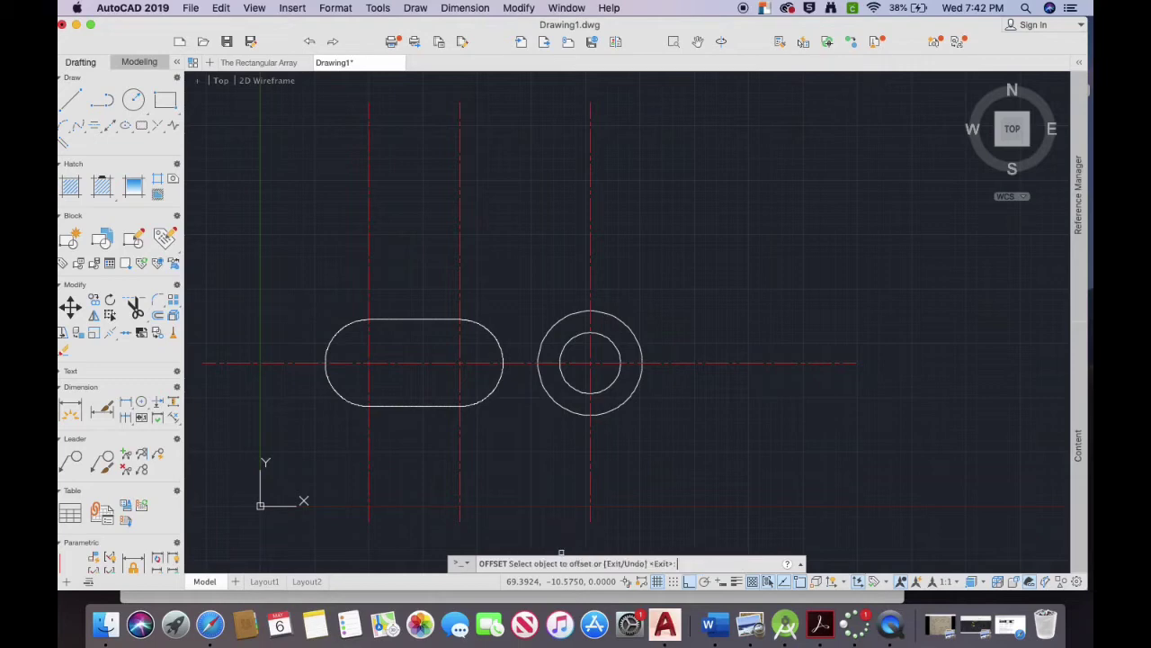
click(427, 407)
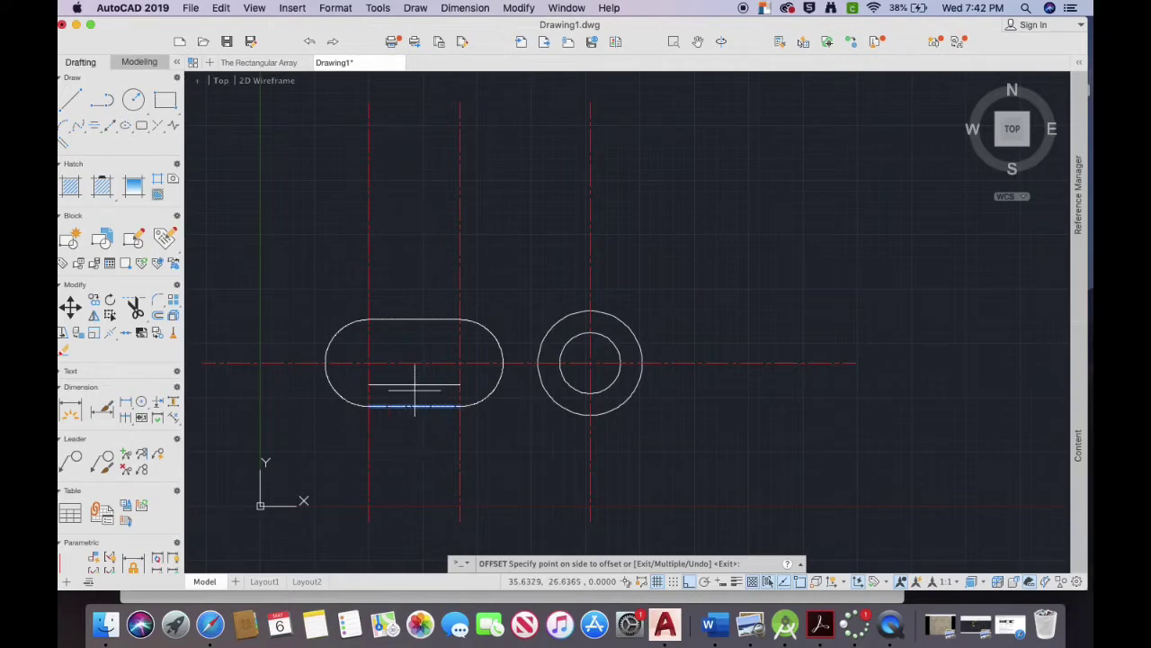
click(417, 384)
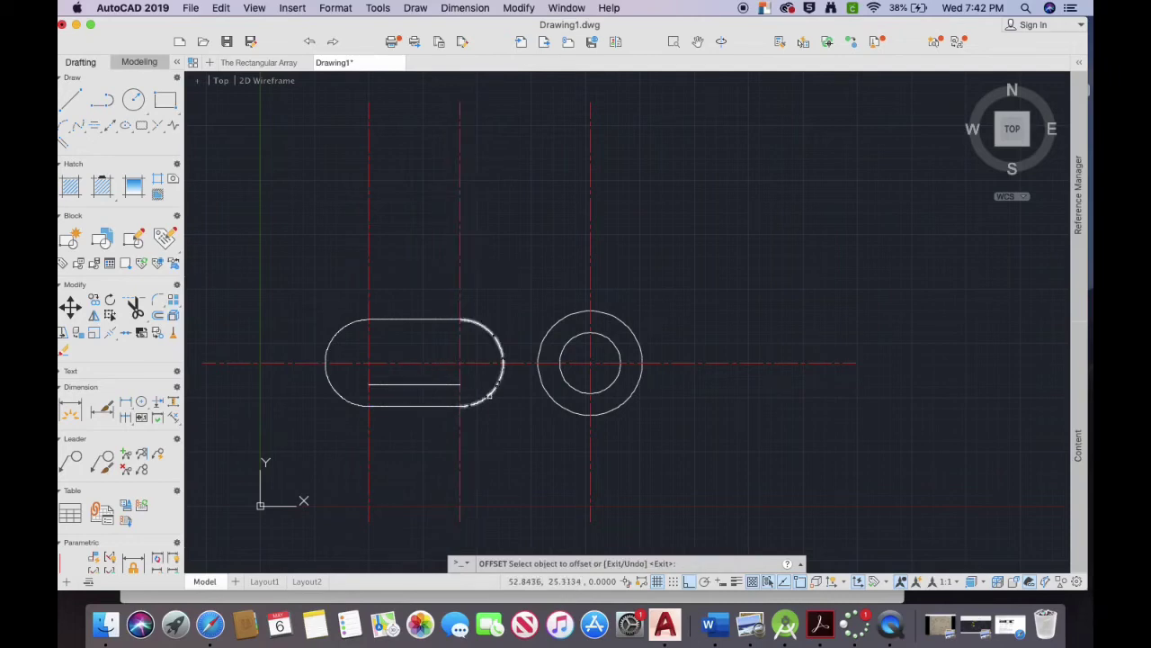
Step: Offset the outer slot's right arc, upper line and left arc inward by the same 5 units to close the inner slot
click(491, 395)
click(479, 371)
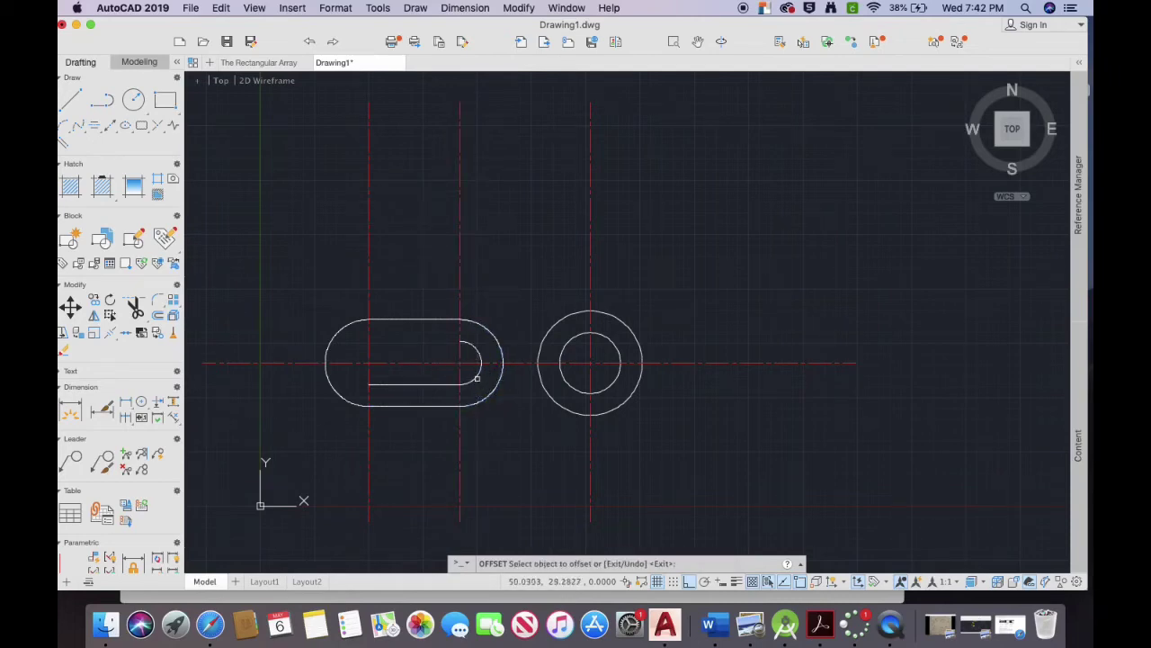
click(416, 320)
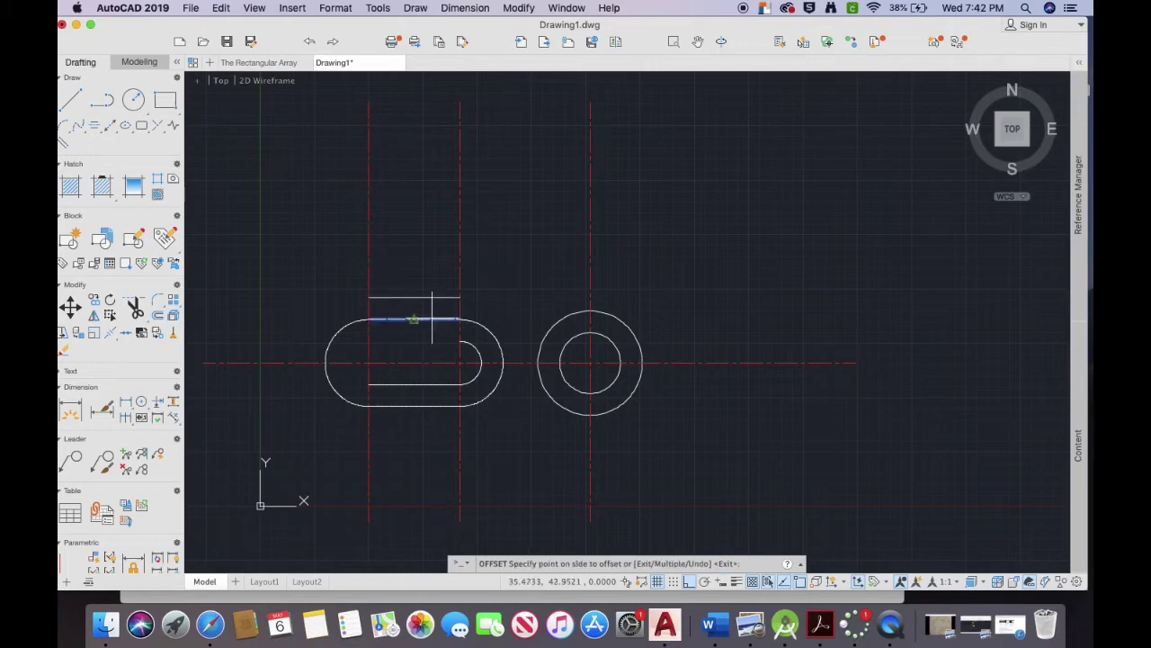
click(430, 343)
click(328, 358)
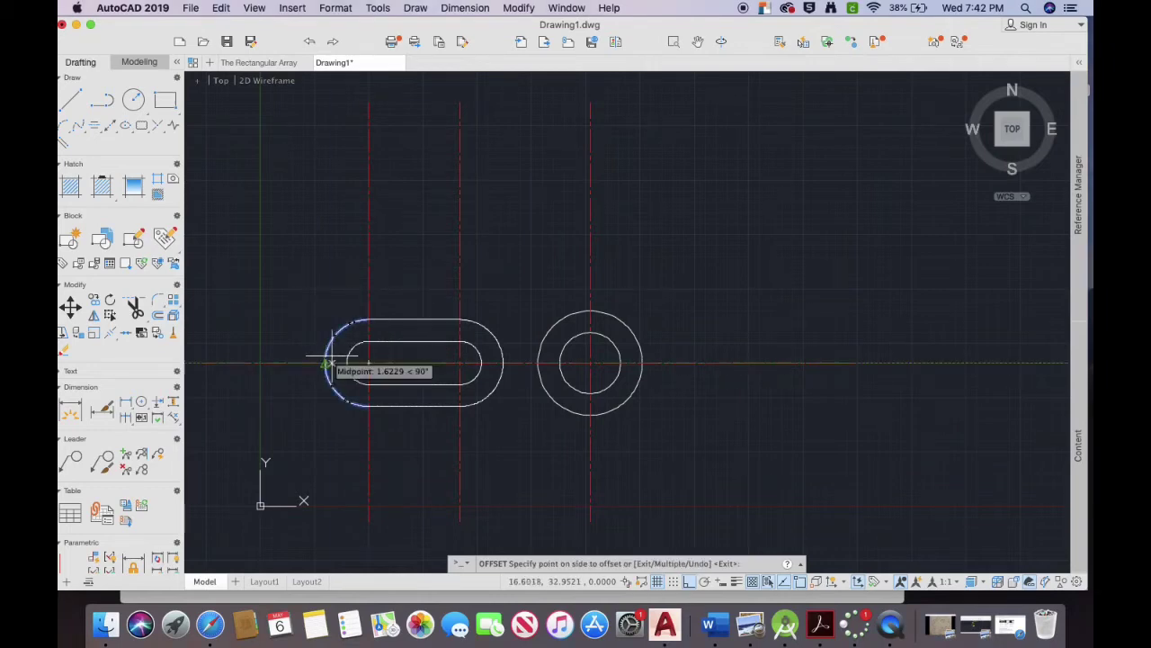
click(367, 361)
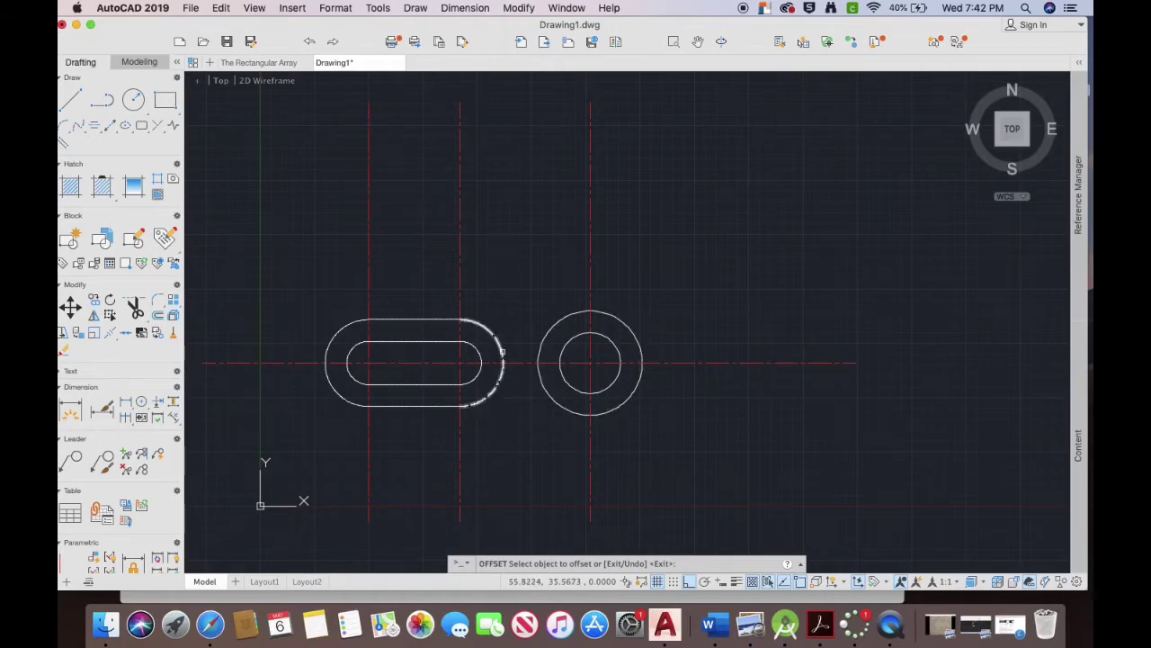
Step: Review the remaining bracket features in the Preview reference drawing and return to AutoCAD
click(890, 622)
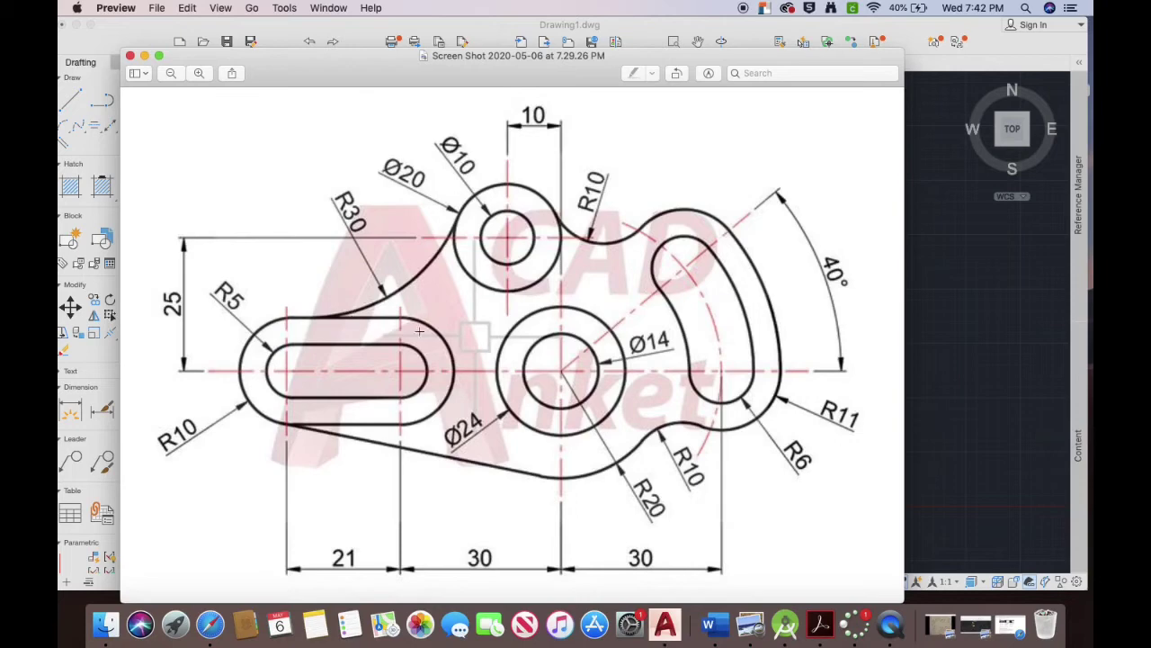
click(971, 462)
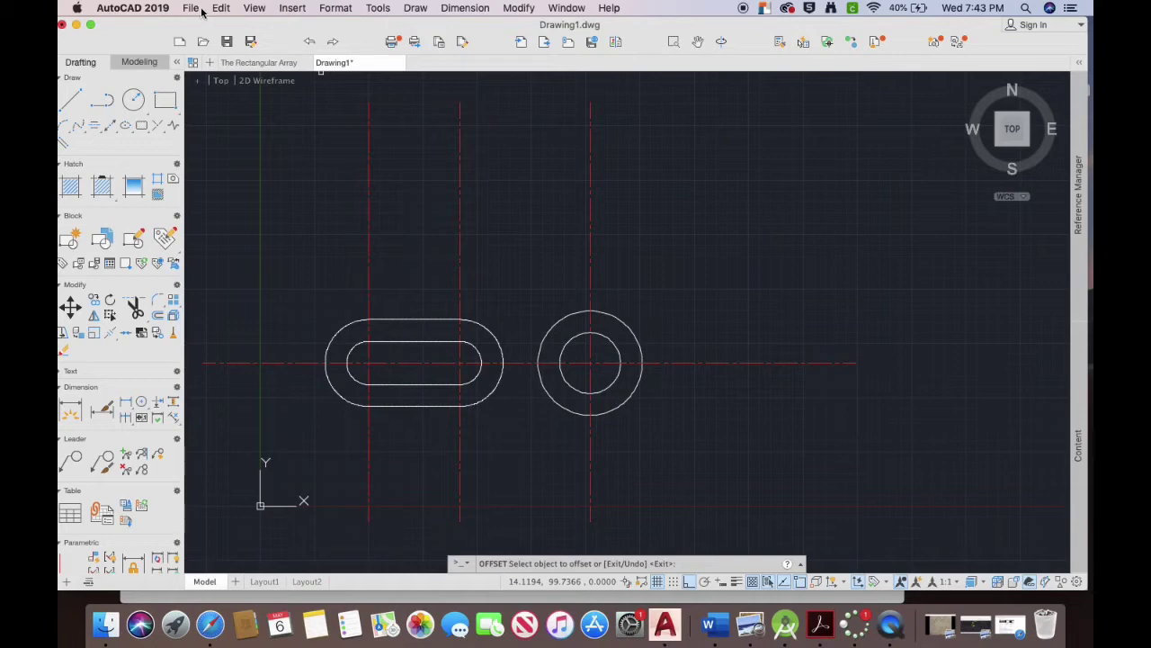
click(890, 625)
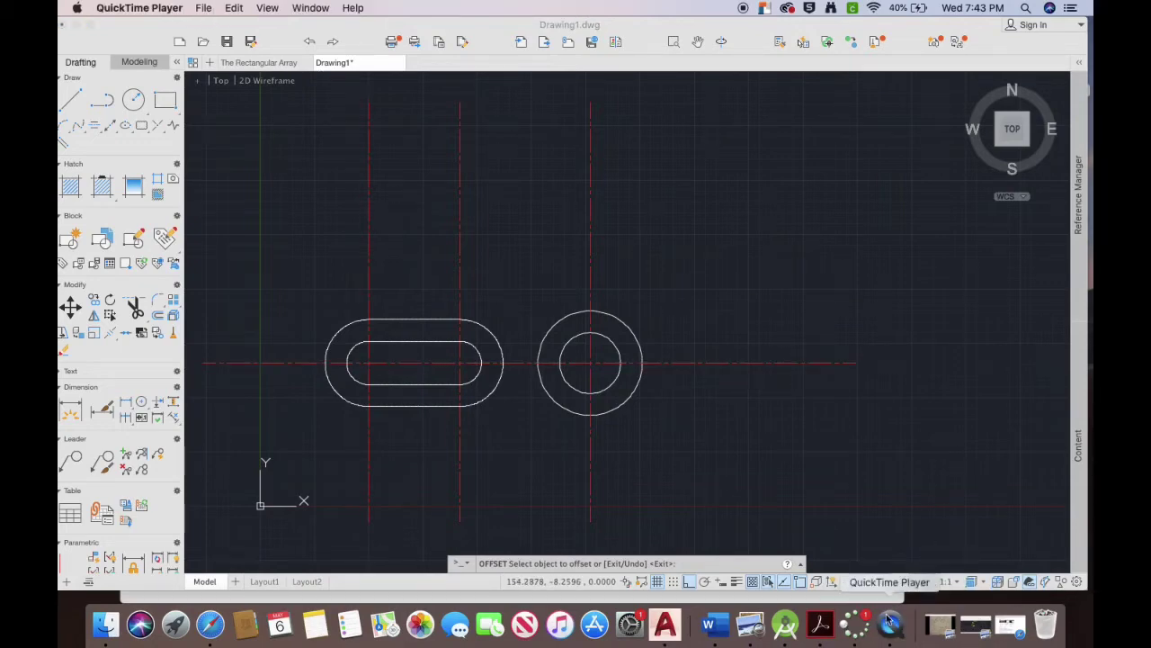
right_click(894, 635)
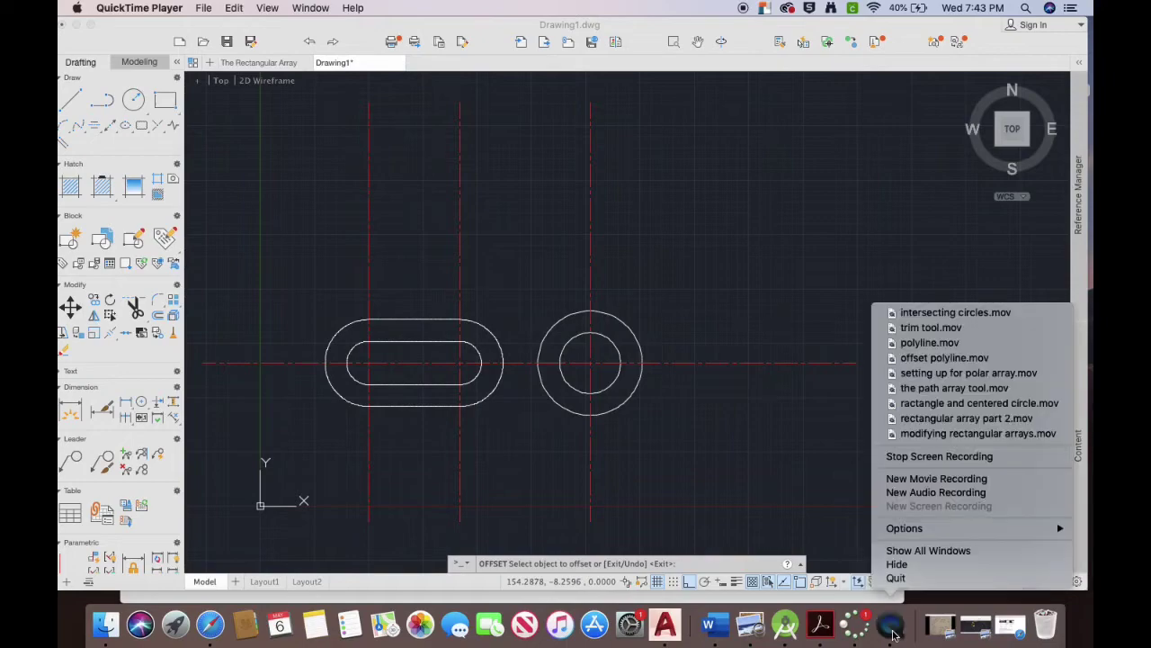
click(908, 455)
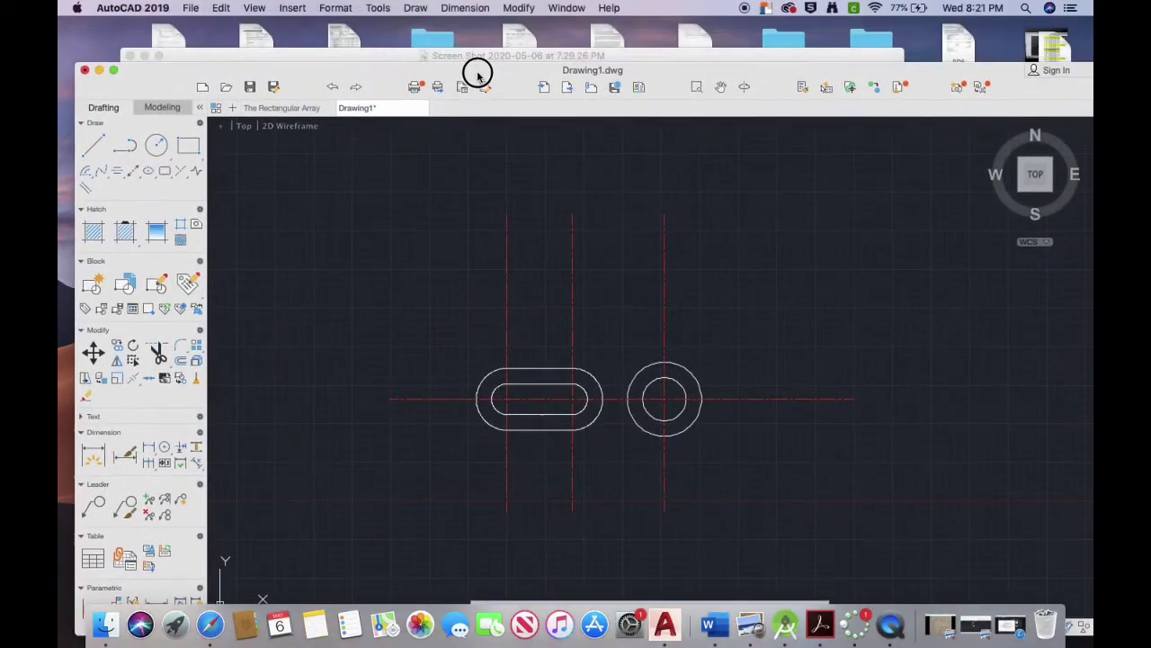
Step: Check the curved slot's horizontal distance from the concentric circles in the Preview reference, and bring AutoCAD back to the front
key(super+Tab)
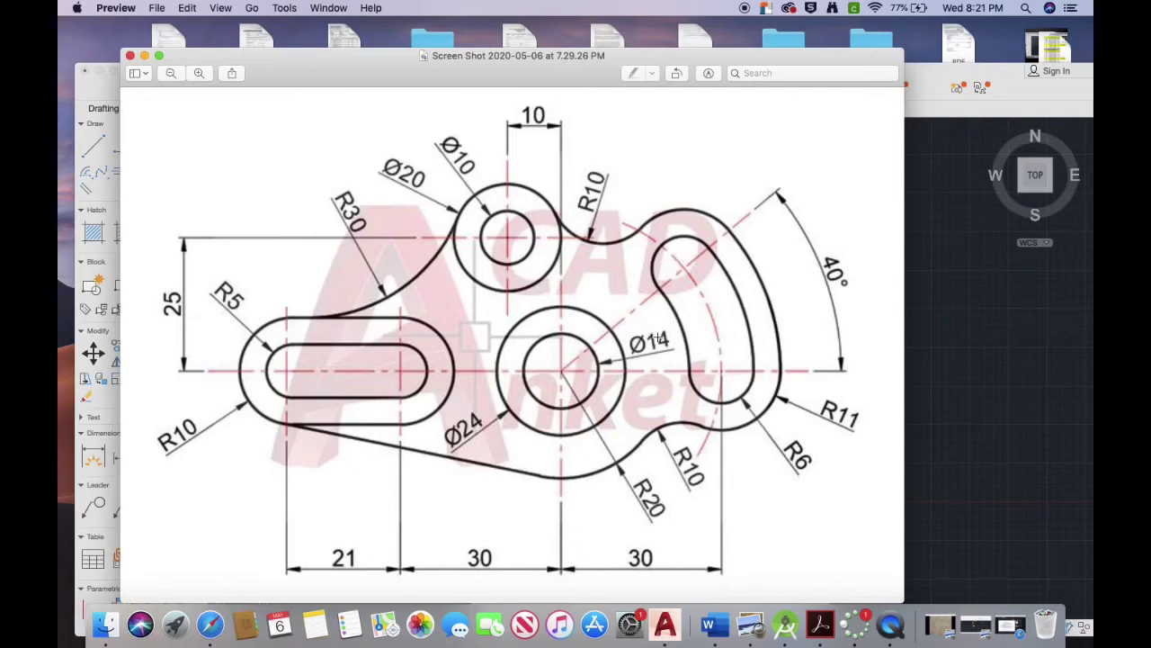
click(926, 75)
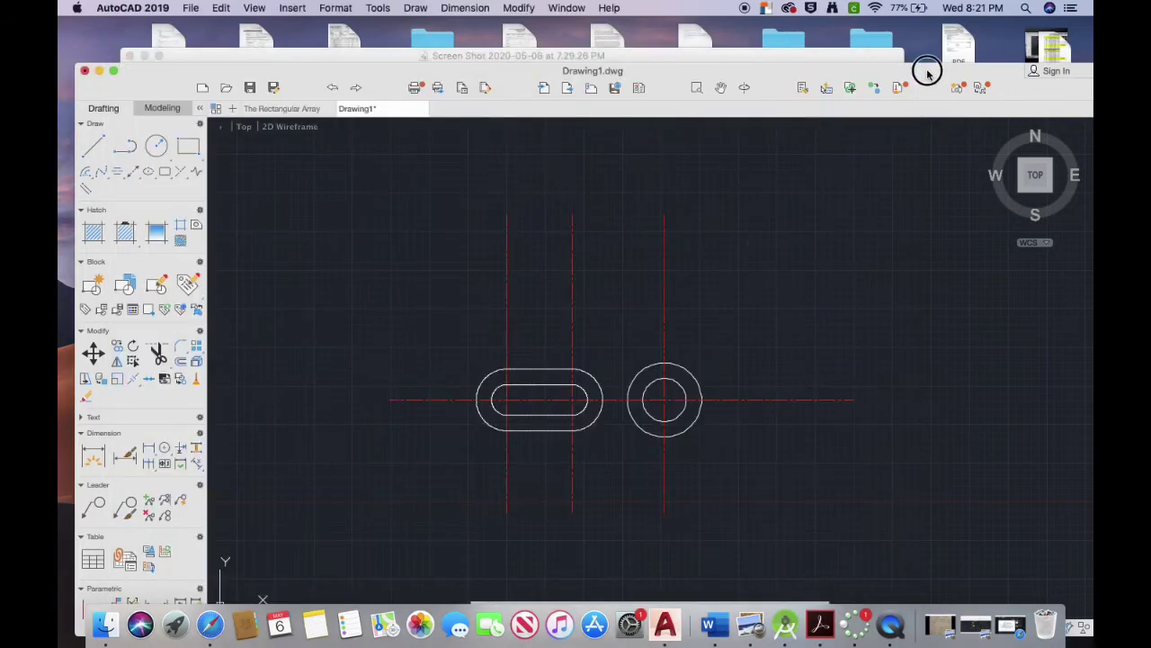
double_click(811, 76)
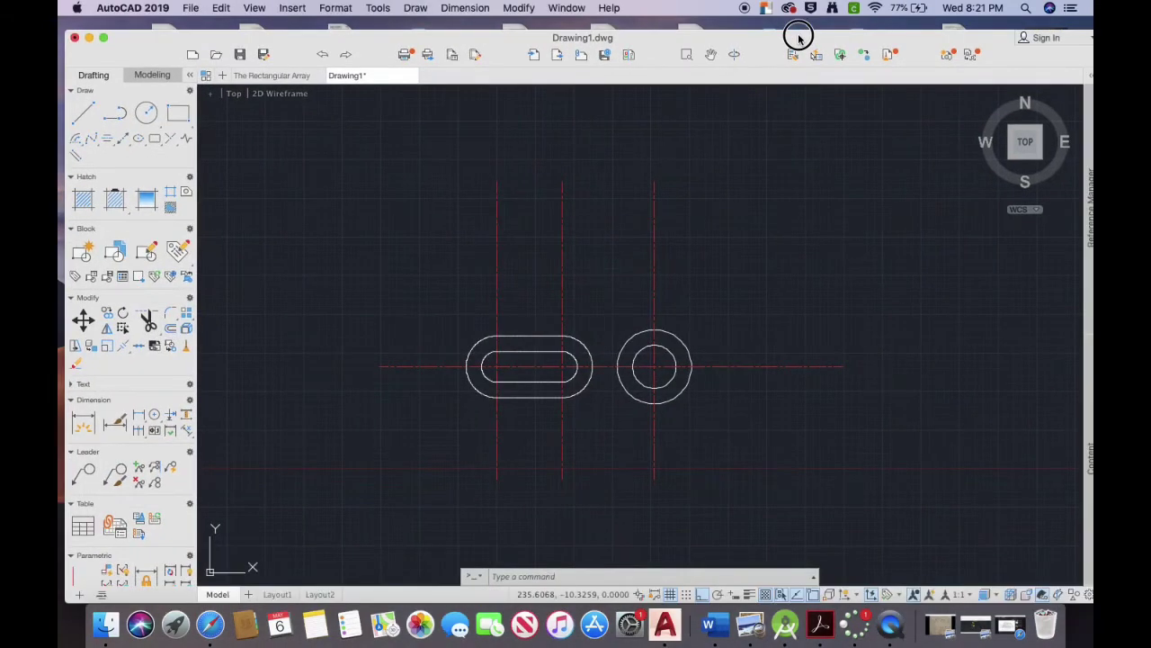
Step: Copy the vertical center line of the concentric circles 30 units to the right, using the circles' center as base point
click(655, 282)
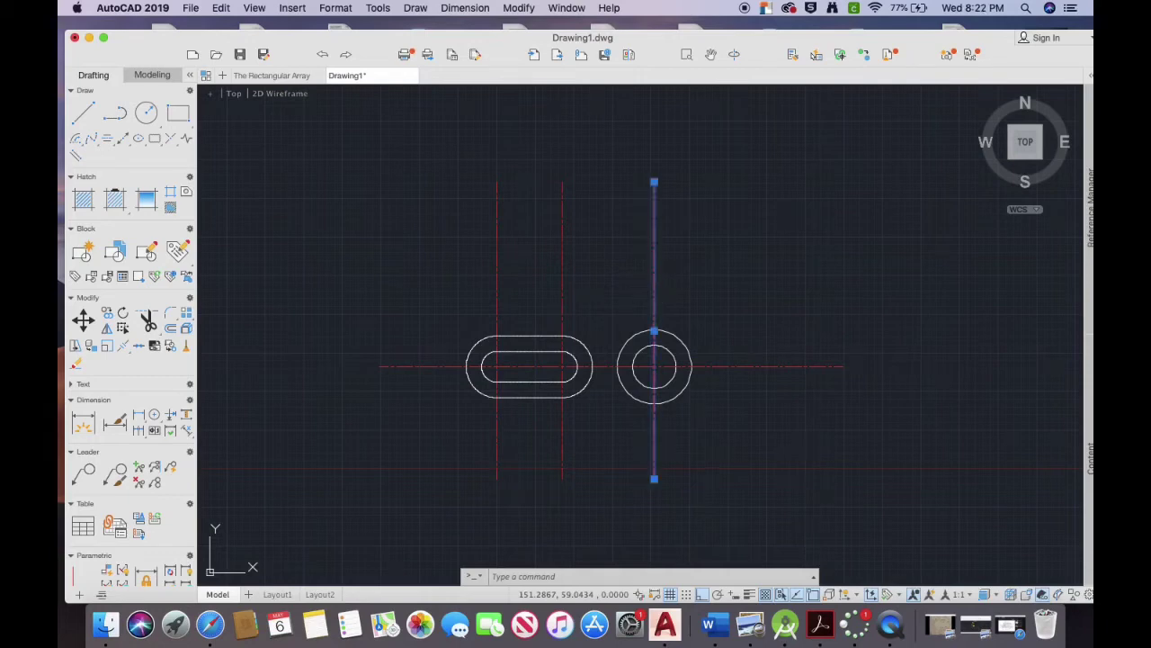
text(co)
key(Return)
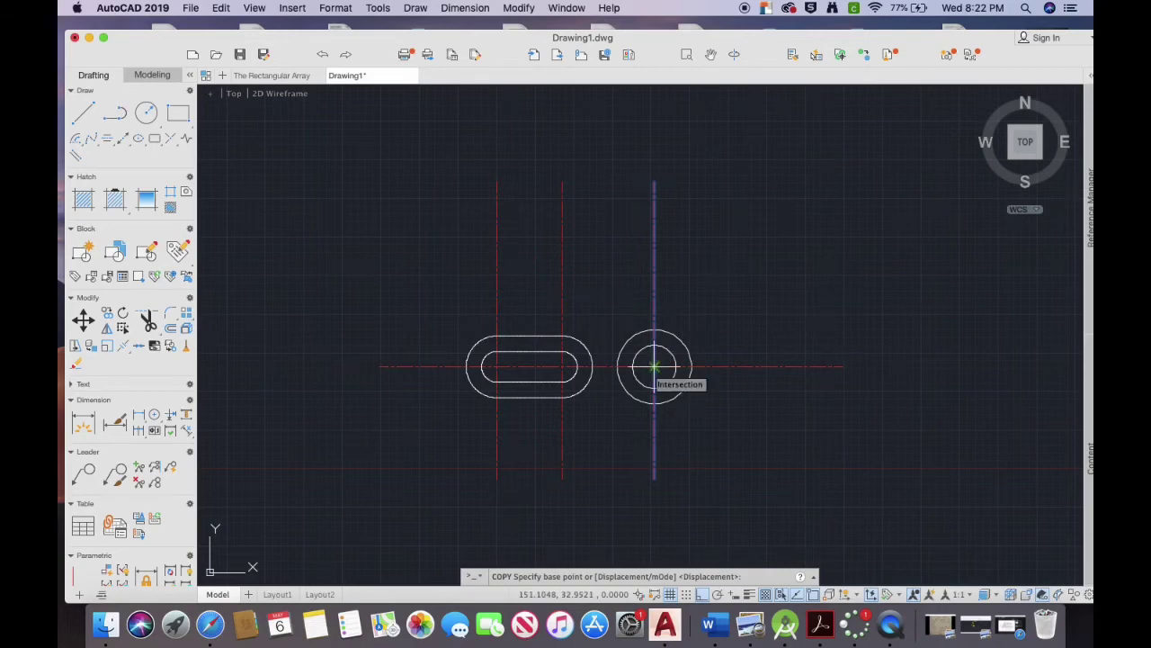
click(654, 366)
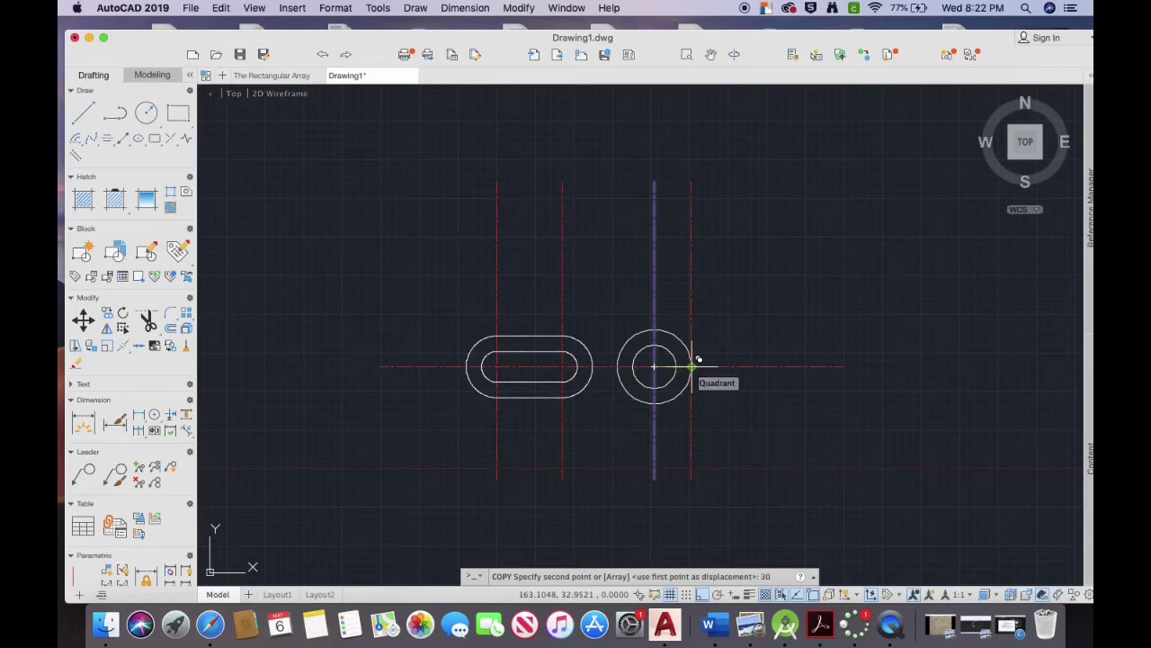
text(30)
key(Return)
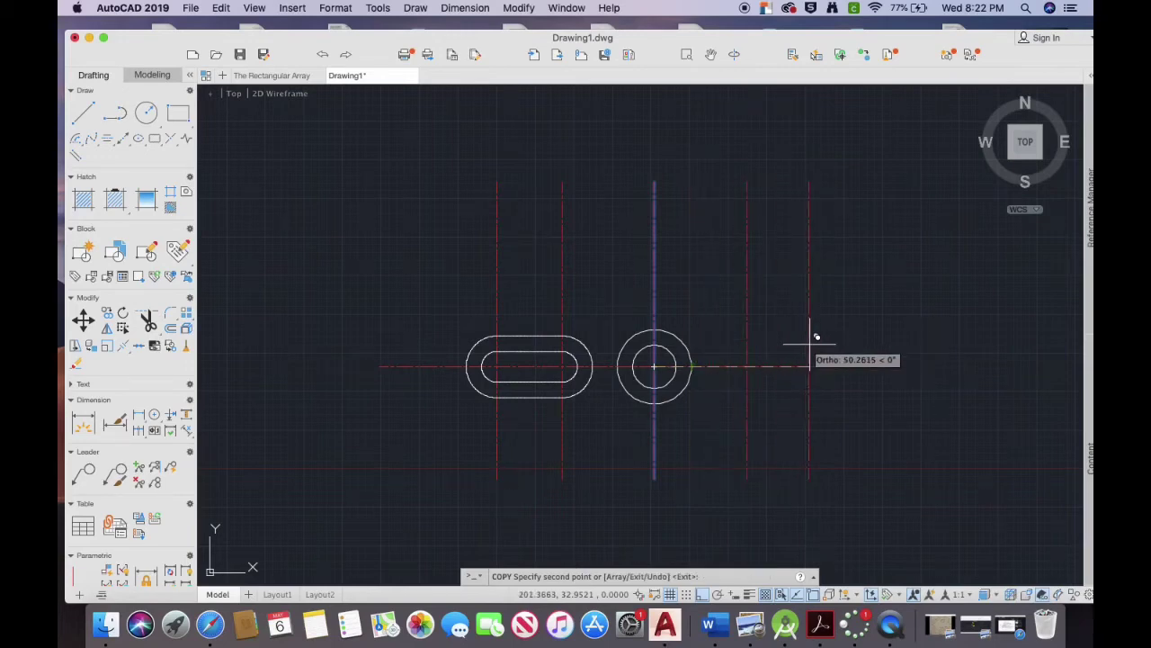
key(Return)
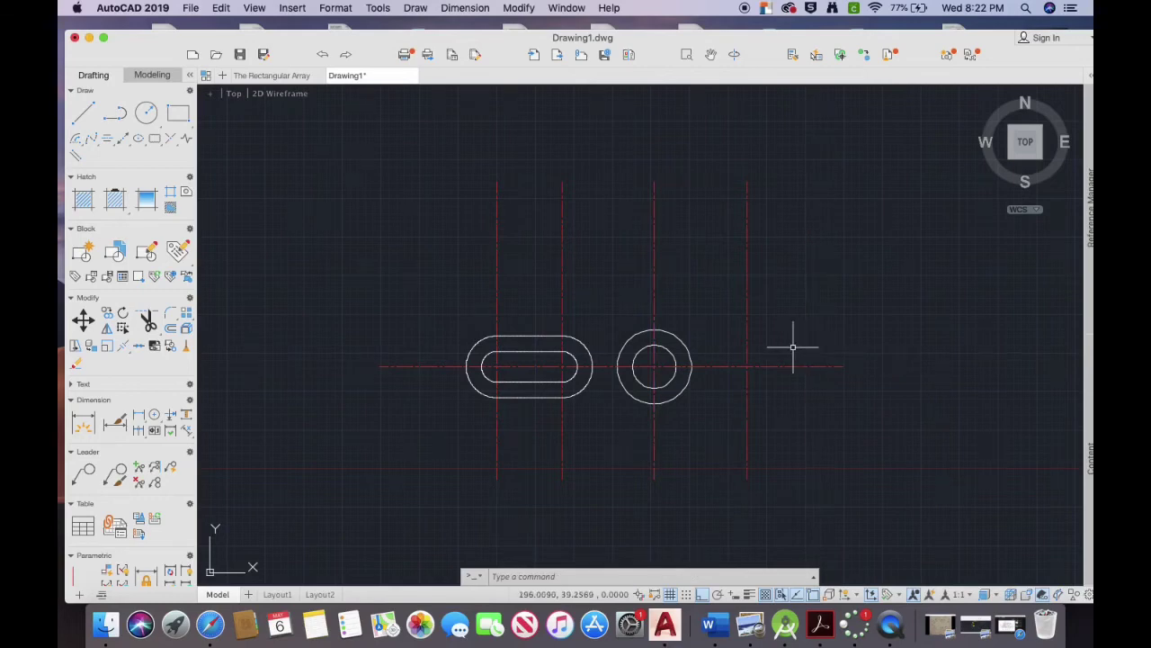
Step: Draw a Center, Start, Angle arc of 40 degrees about the concentric circles' center, starting where the new vertical center line crosses the horizontal one
click(77, 139)
click(76, 140)
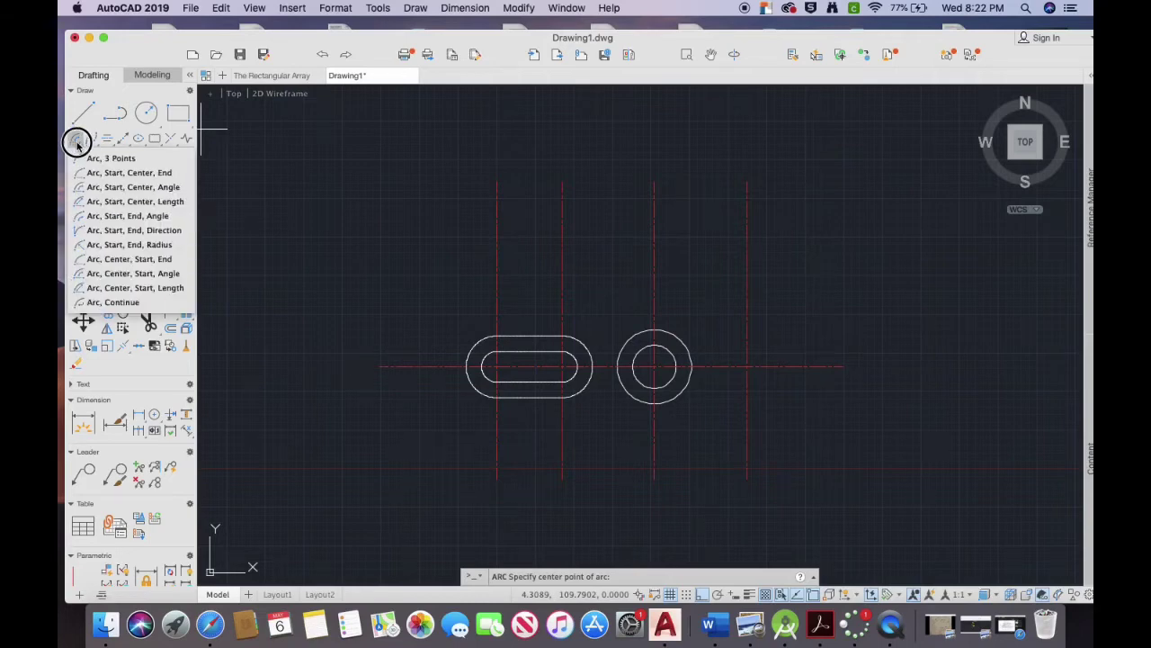
click(159, 274)
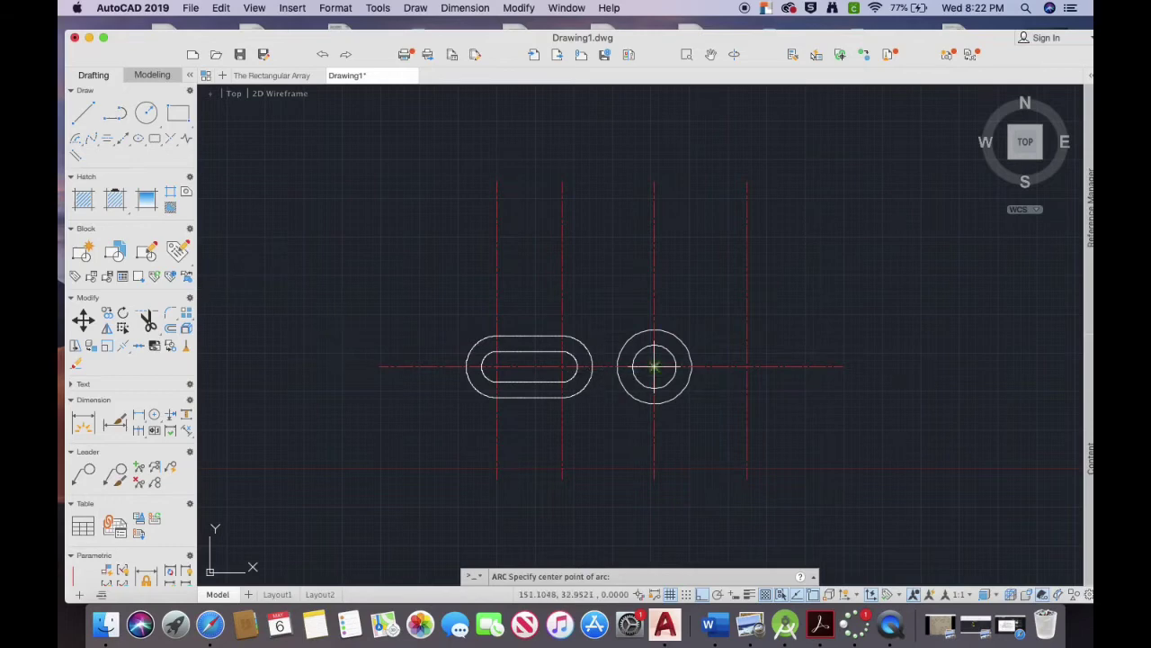
click(654, 366)
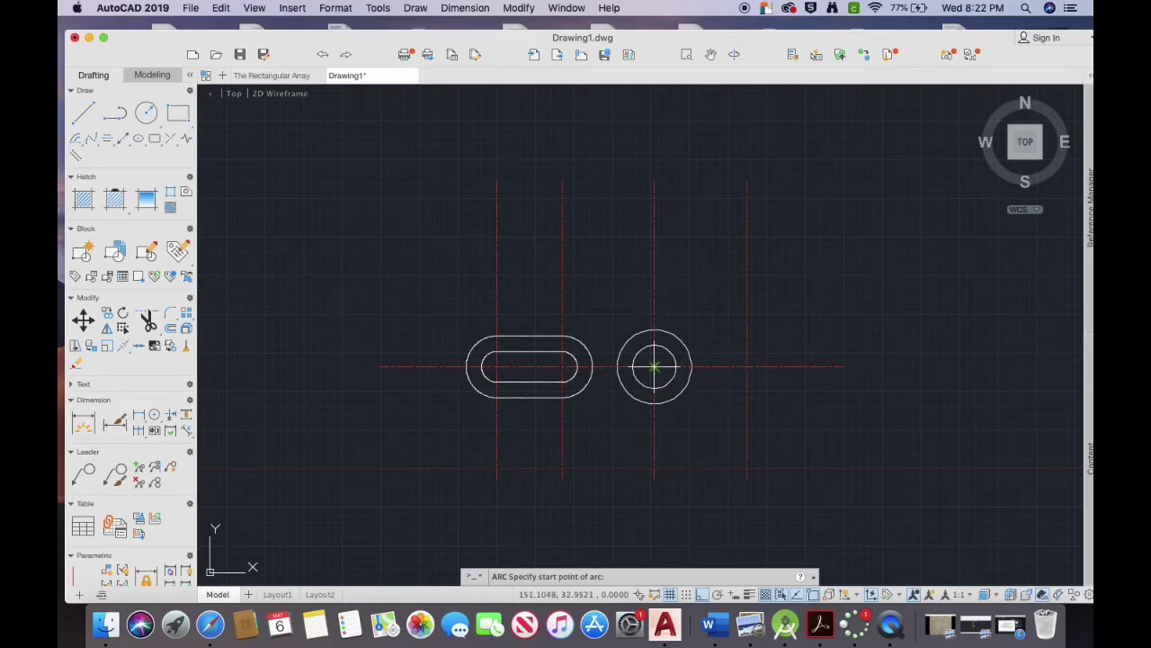
click(747, 366)
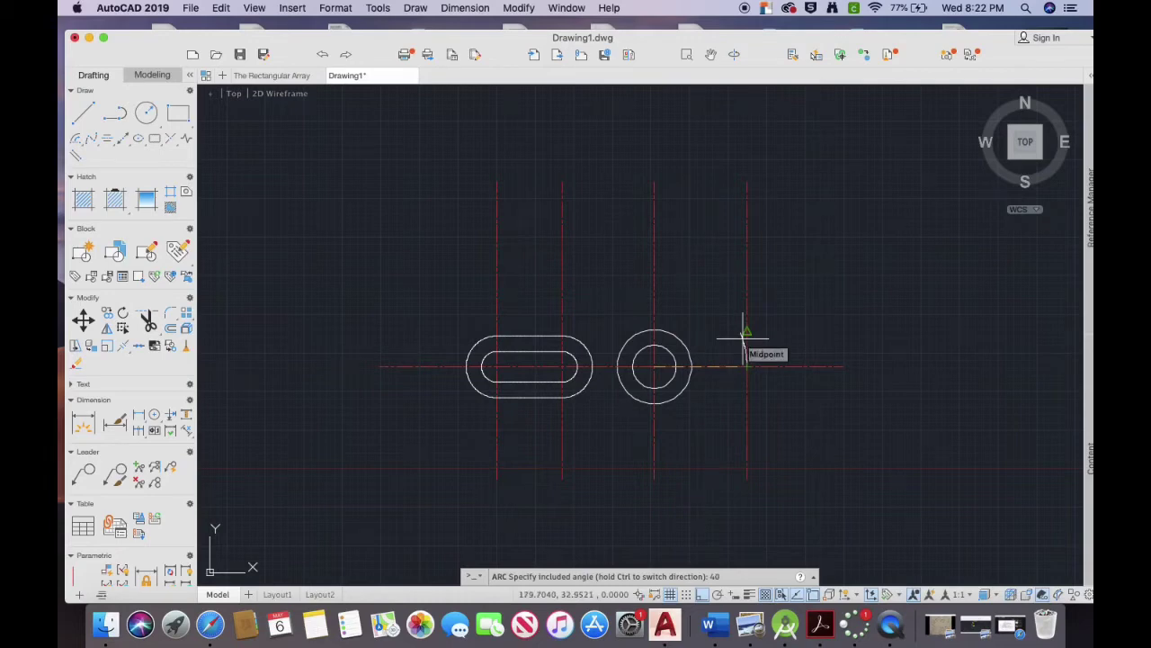
text(40)
key(Return)
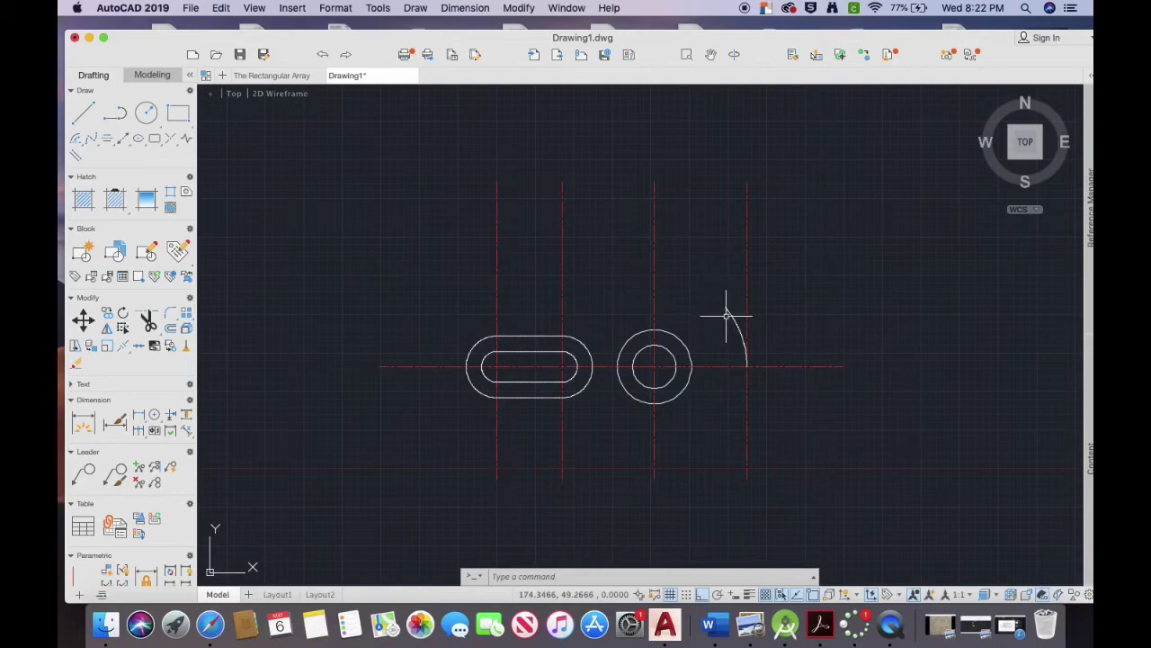
Step: Check the curved slot's arc and angled center line in the Preview reference drawing and return to AutoCAD
drag(650, 37, 666, 131)
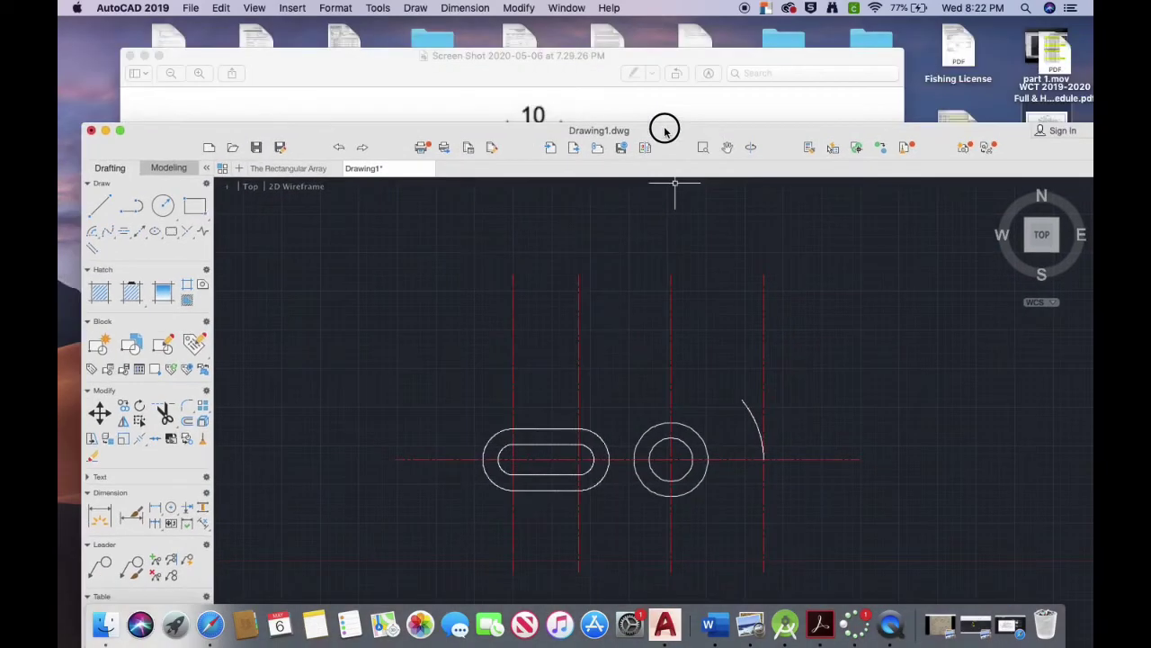
click(571, 70)
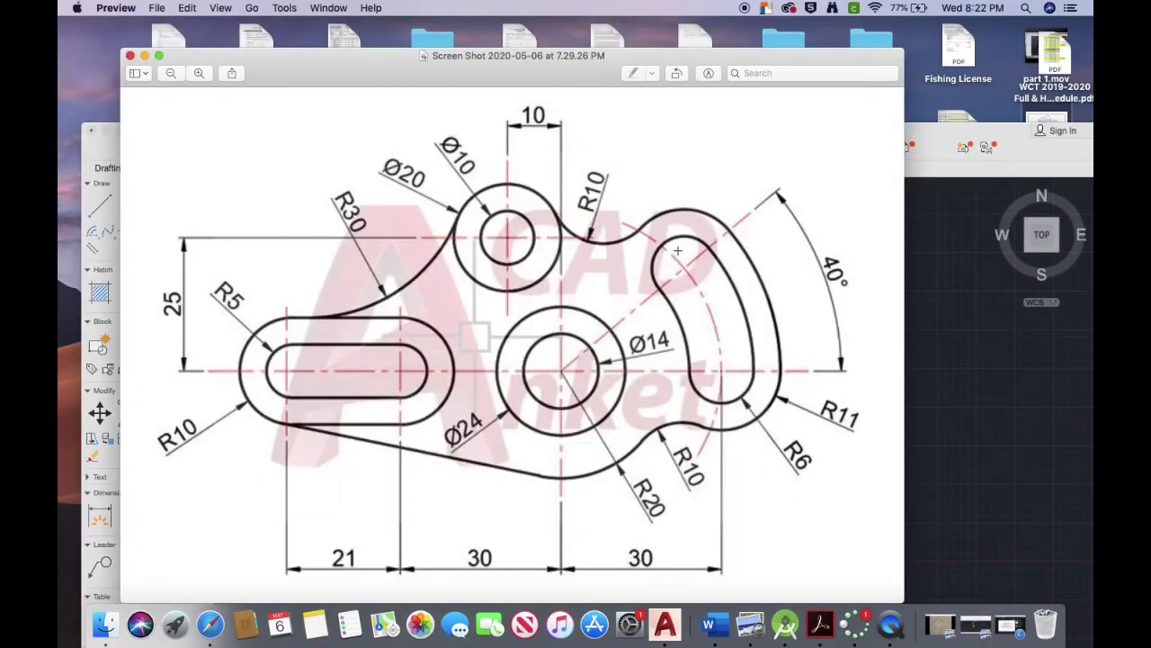
click(943, 137)
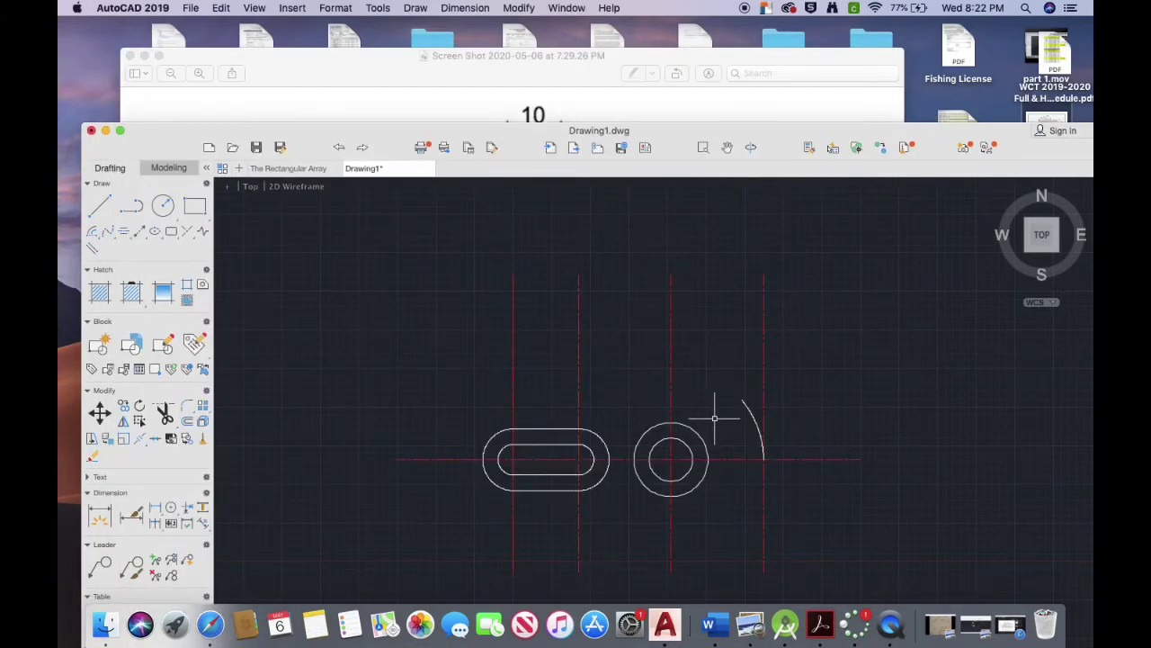
Step: Draw a line from the concentric circles' center to the upper end of the 40-degree arc
text(line)
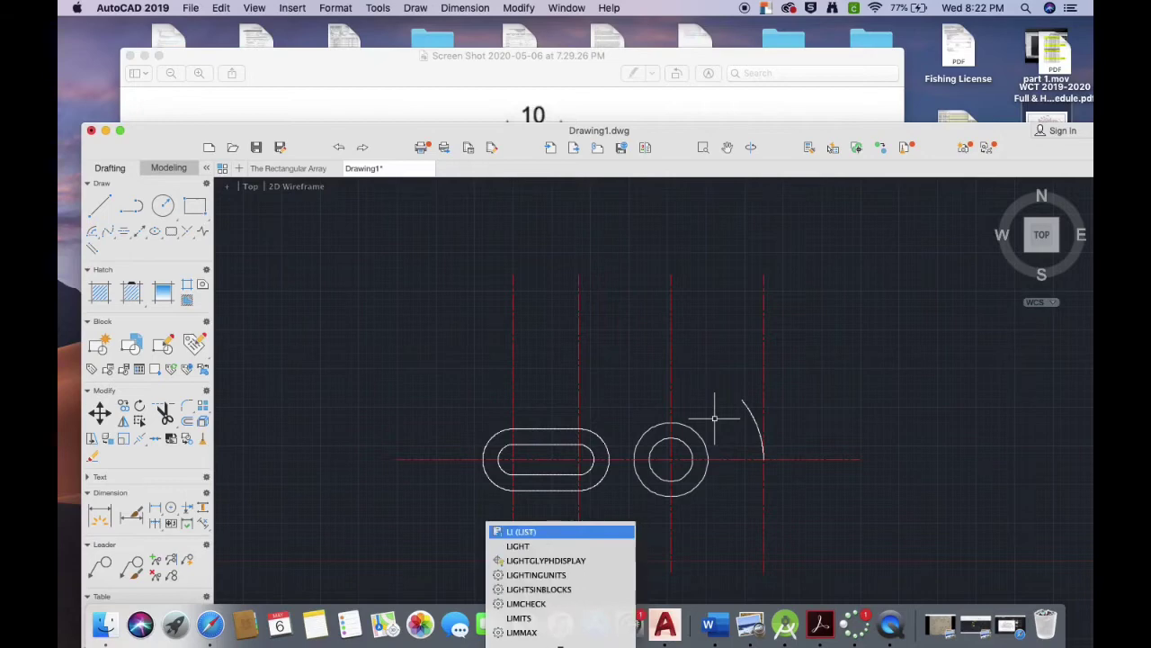
key(Return)
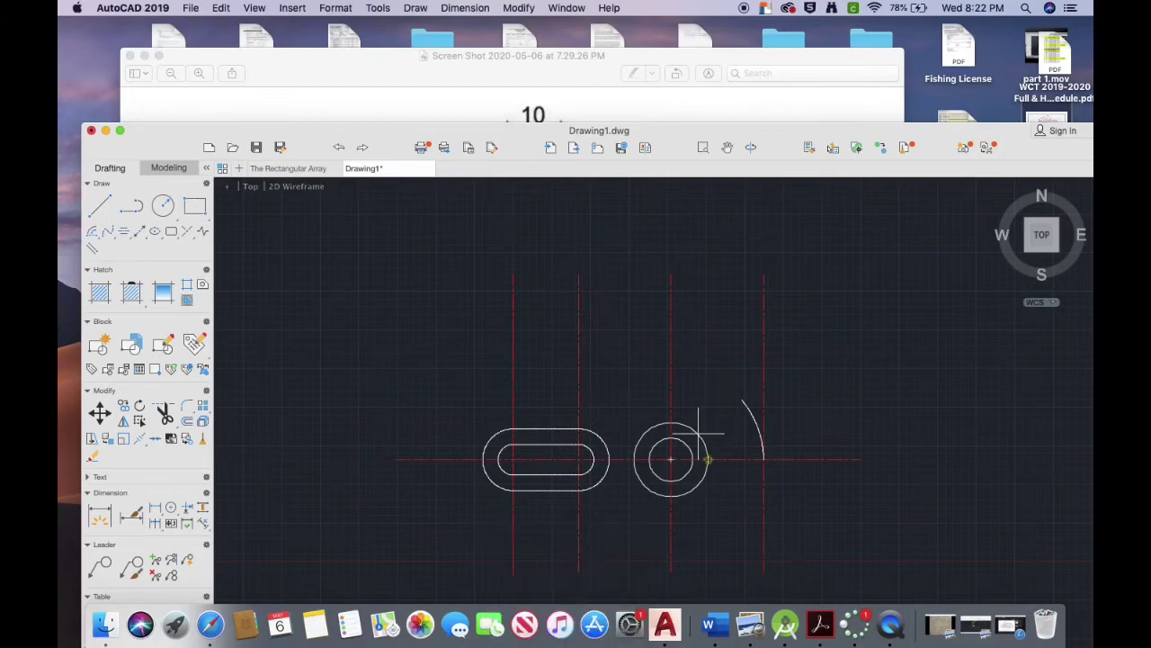
click(671, 460)
click(741, 400)
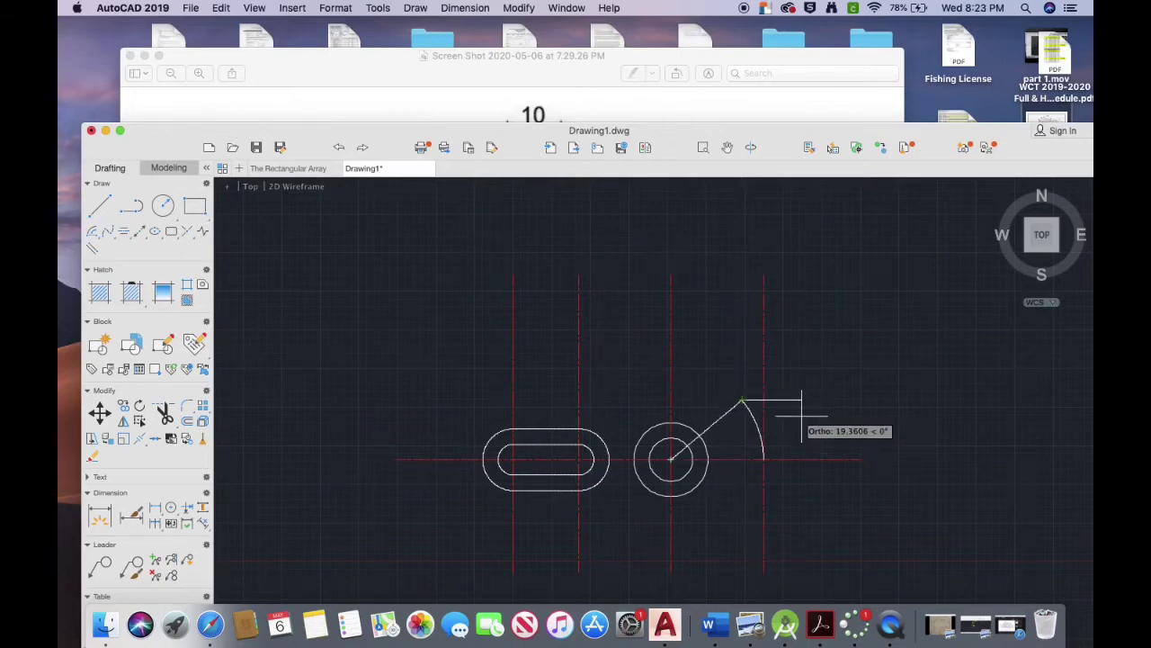
key(Escape)
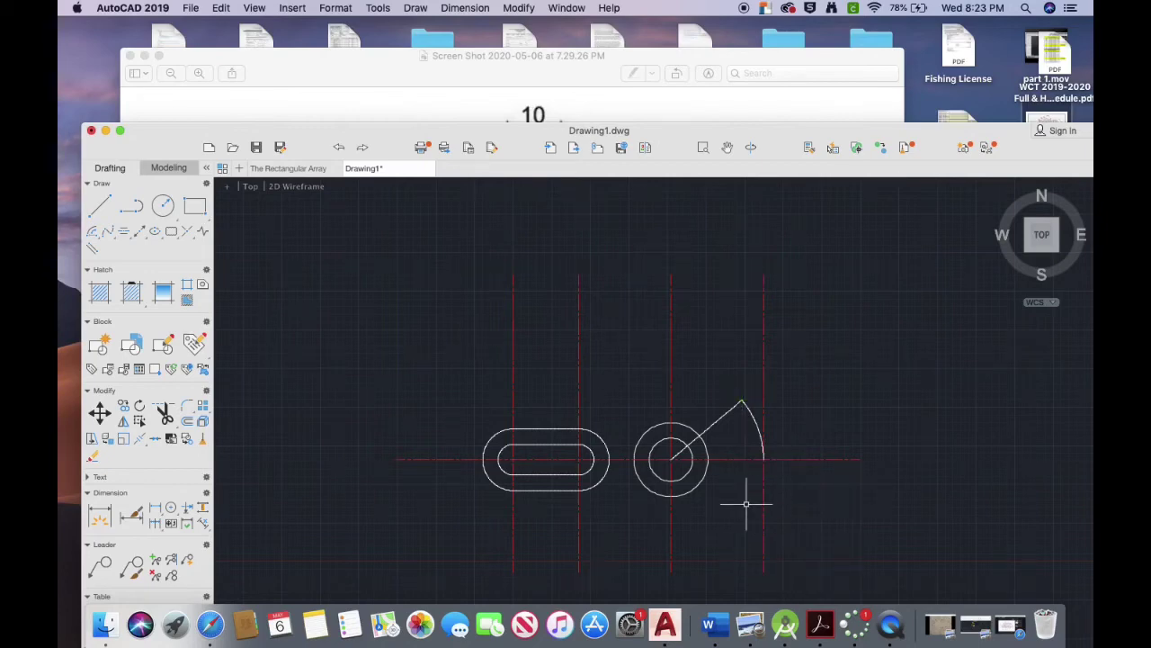
Step: Match the horizontal center line's properties onto the 40-degree arc and the angled line
click(837, 459)
text(ma)
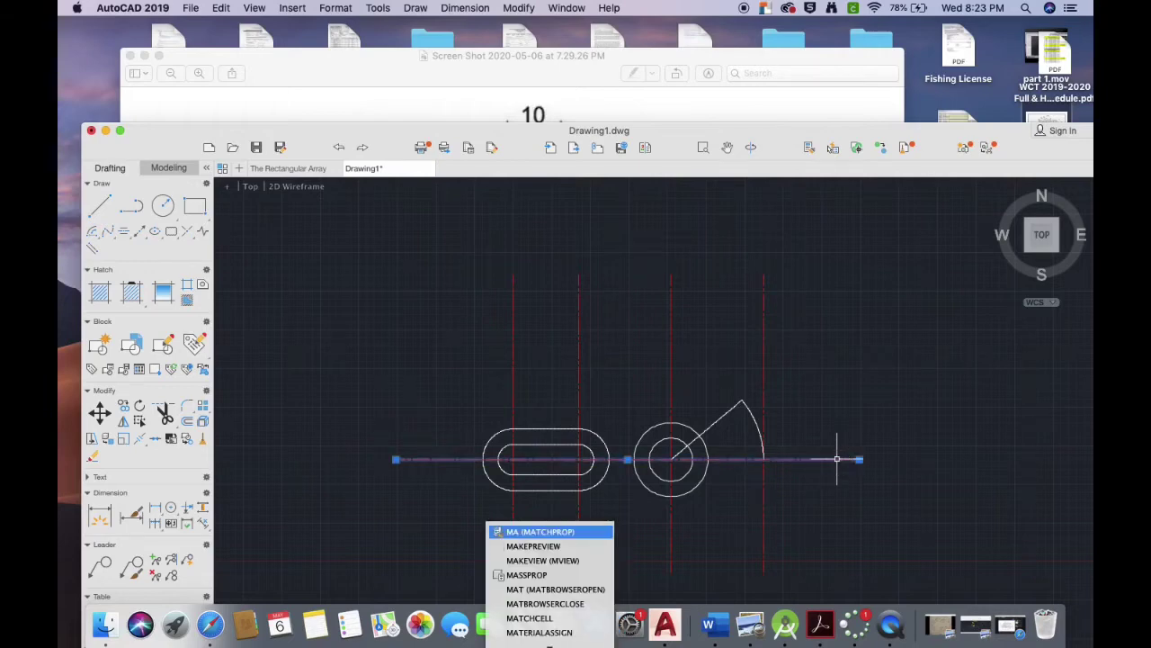
key(Return)
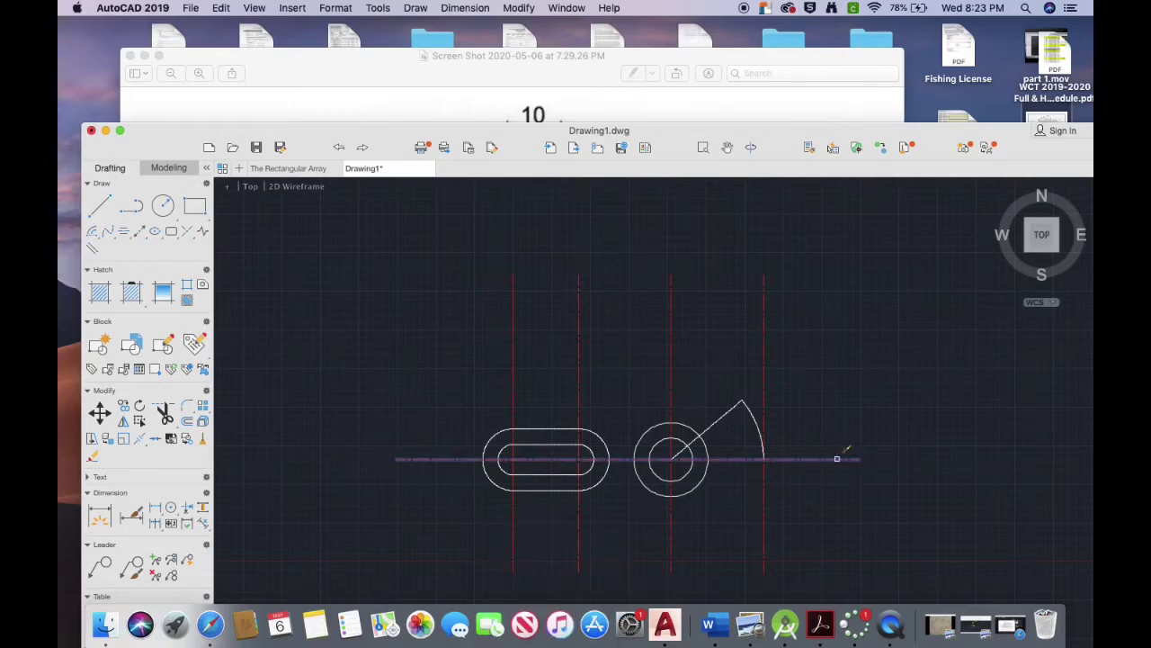
click(758, 426)
click(725, 410)
key(Escape)
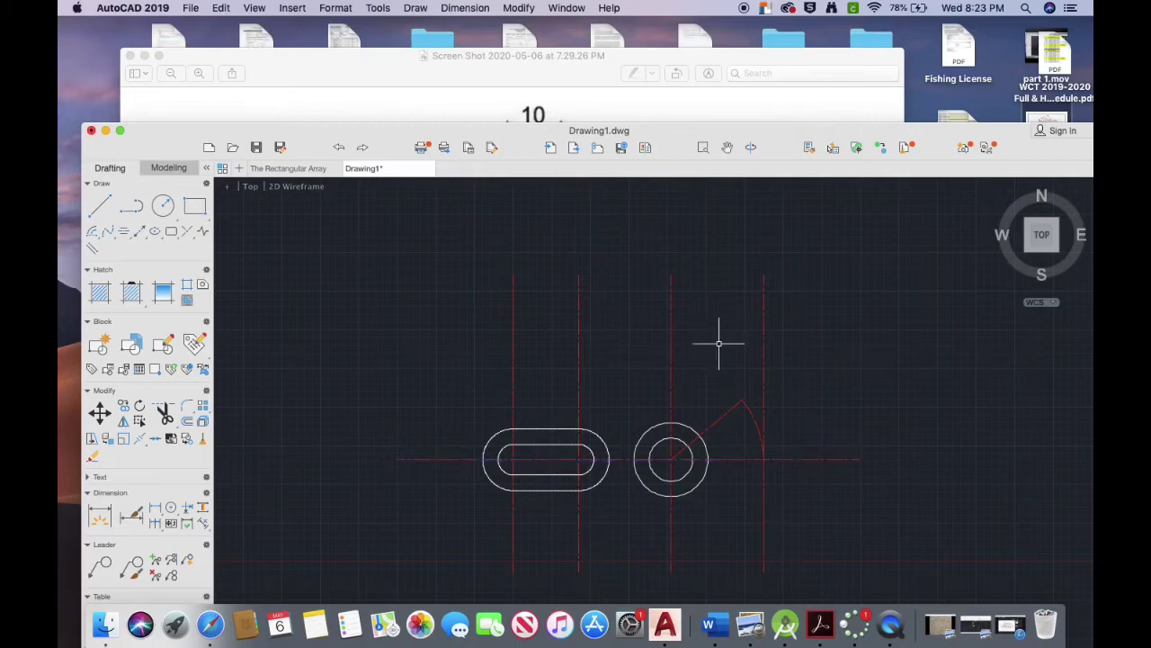
Step: Draw a circle of radius 11 centered on the lower end of the 40-degree arc
click(165, 214)
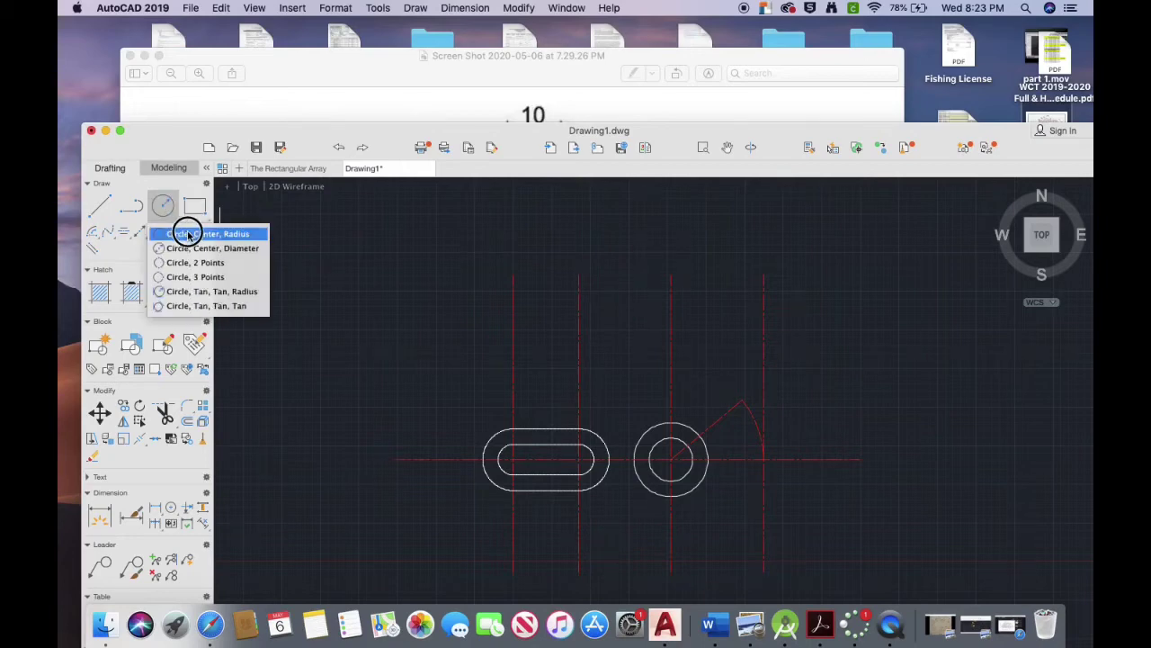
click(193, 235)
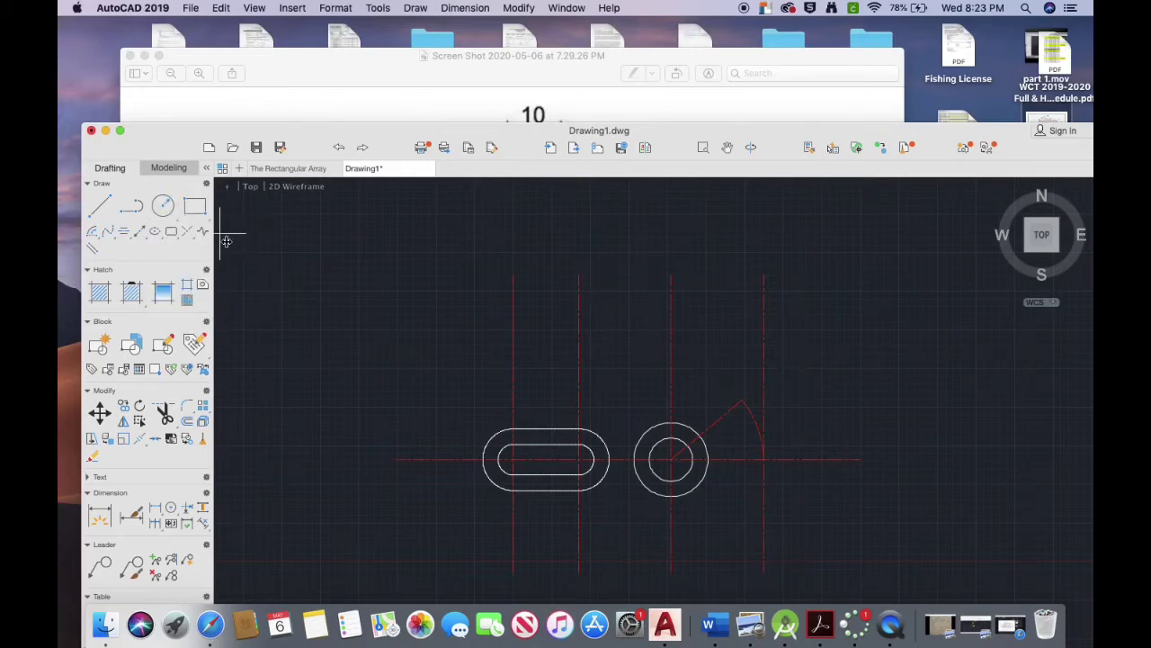
click(763, 459)
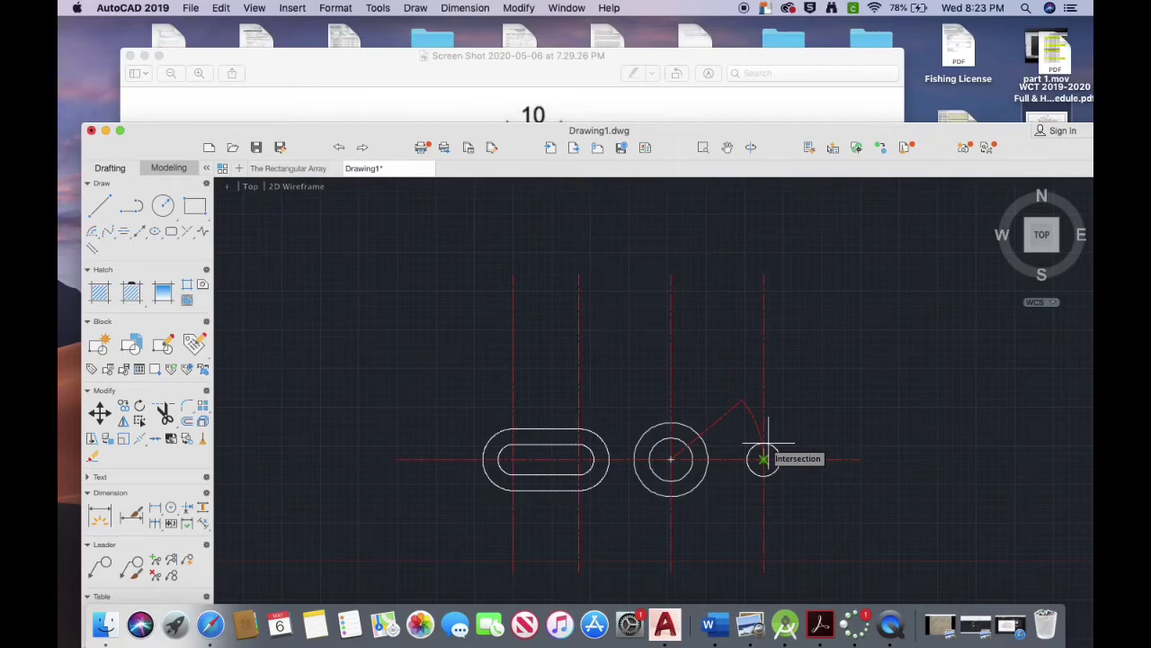
click(766, 428)
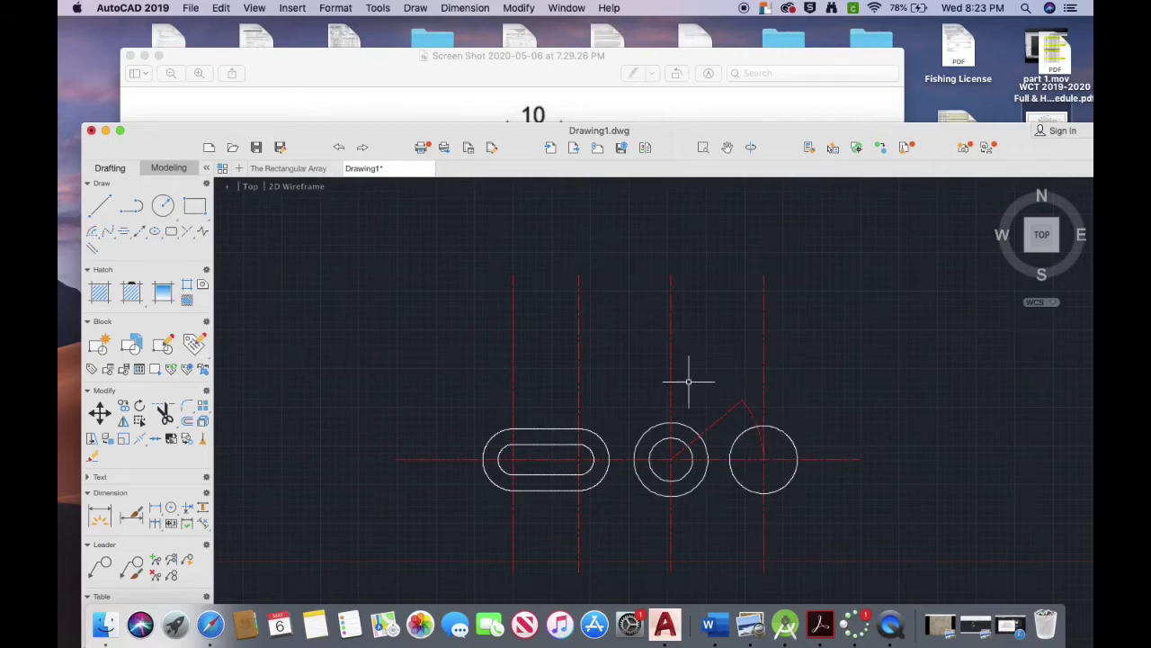
Step: Draw a circle of radius 11 centered on the upper end of the 40-degree arc
click(99, 205)
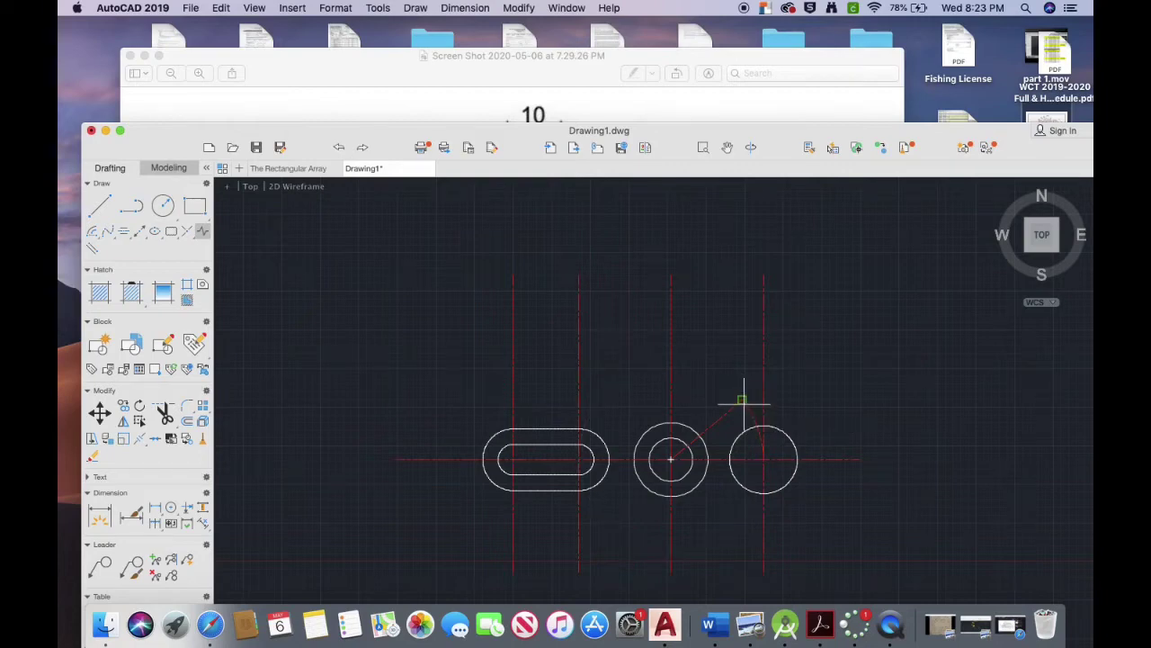
click(155, 206)
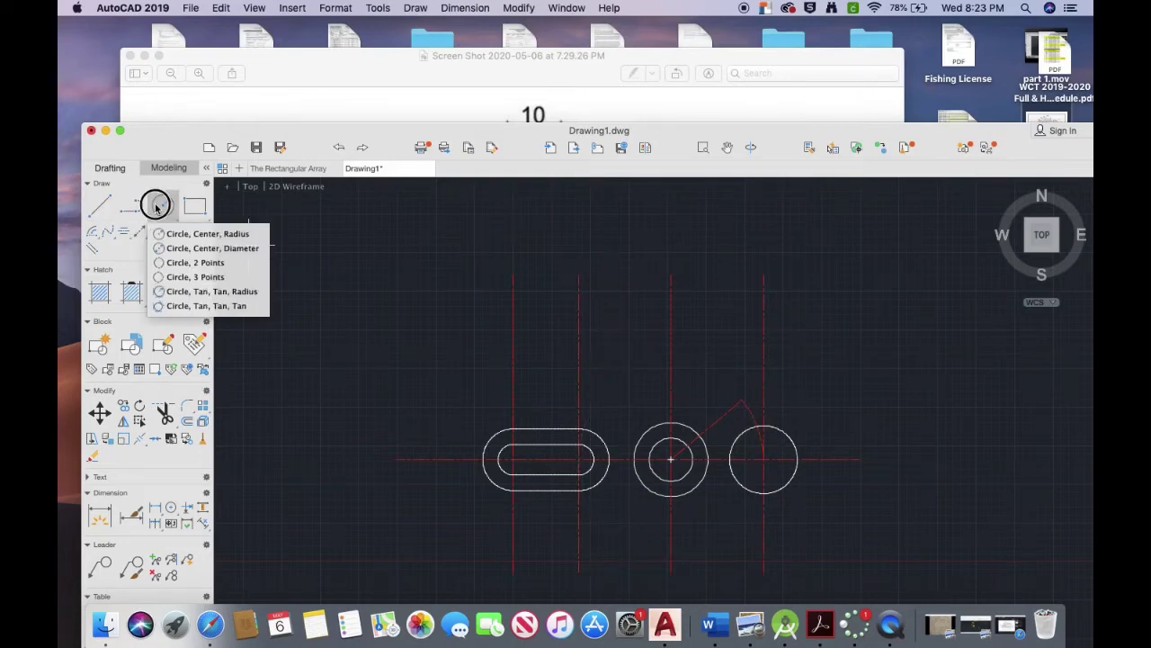
click(185, 233)
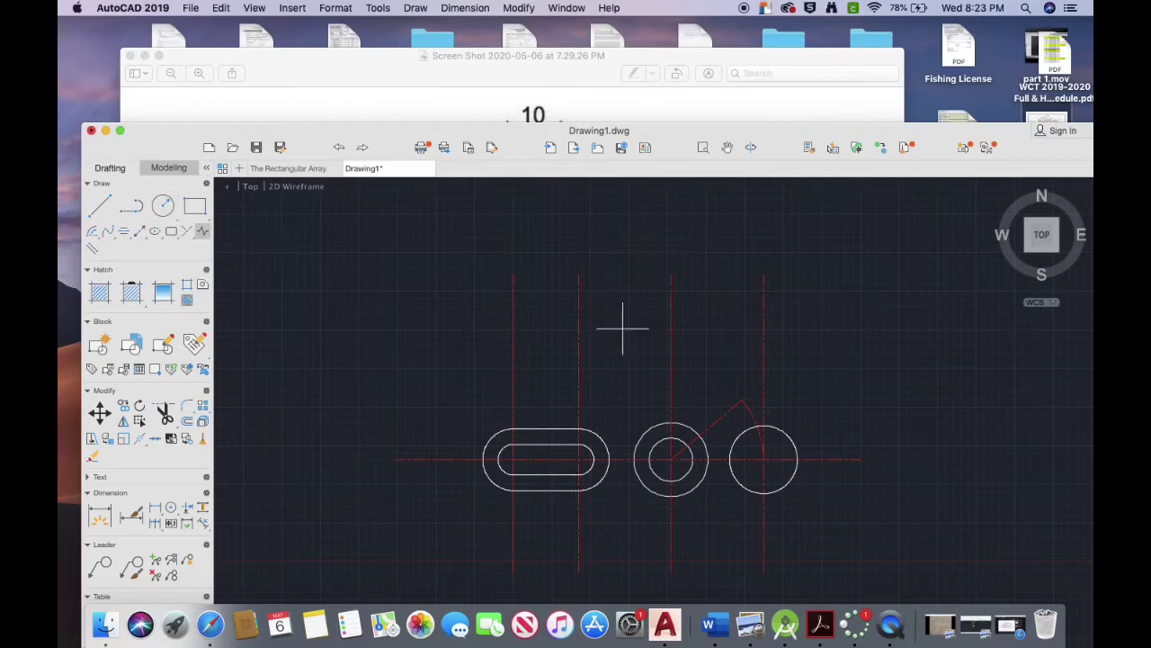
click(742, 399)
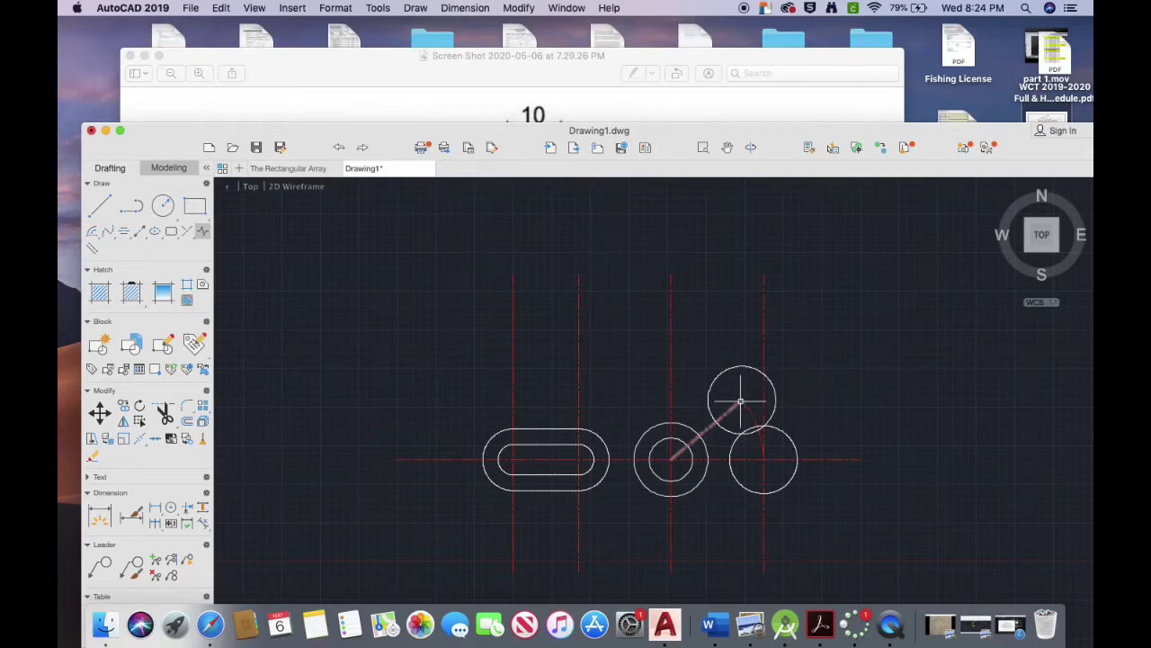
Step: Try to extend the angled center line beyond the upper circle's center, using the line itself as the boundary
click(736, 406)
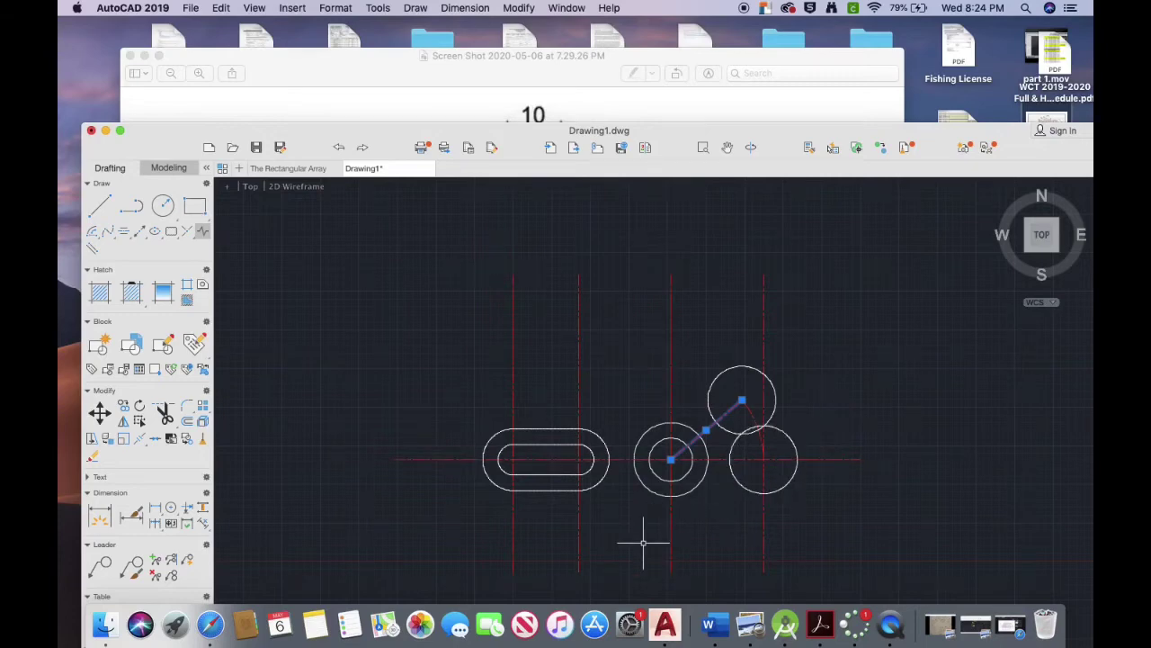
key(Escape)
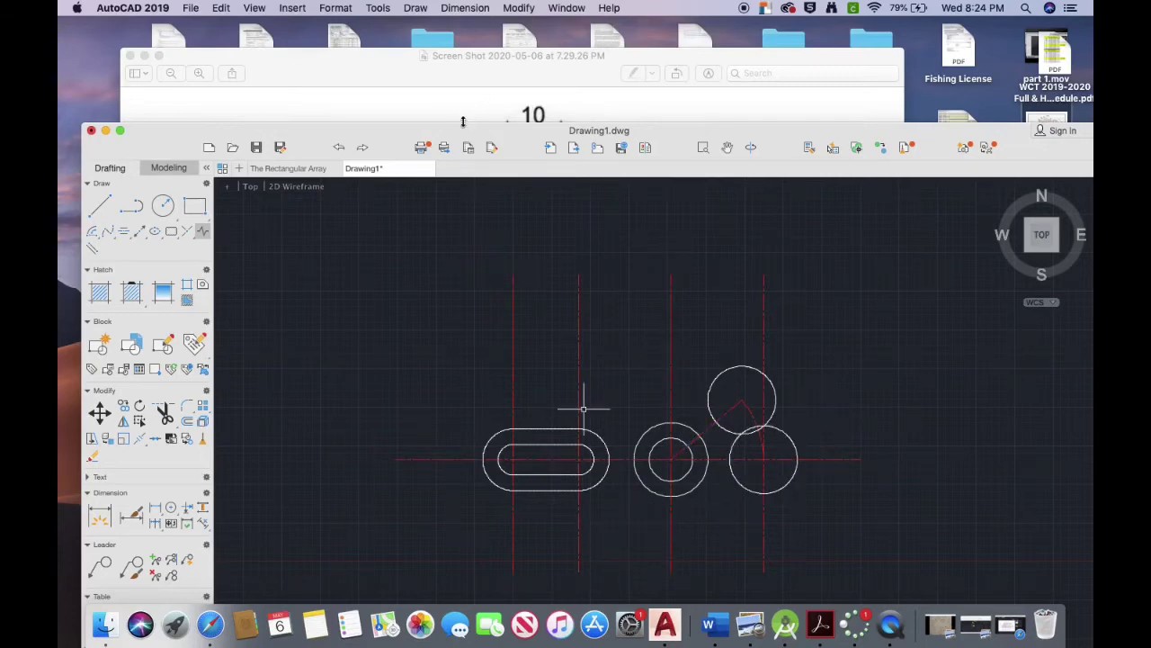
drag(459, 129, 469, 28)
text(ex)
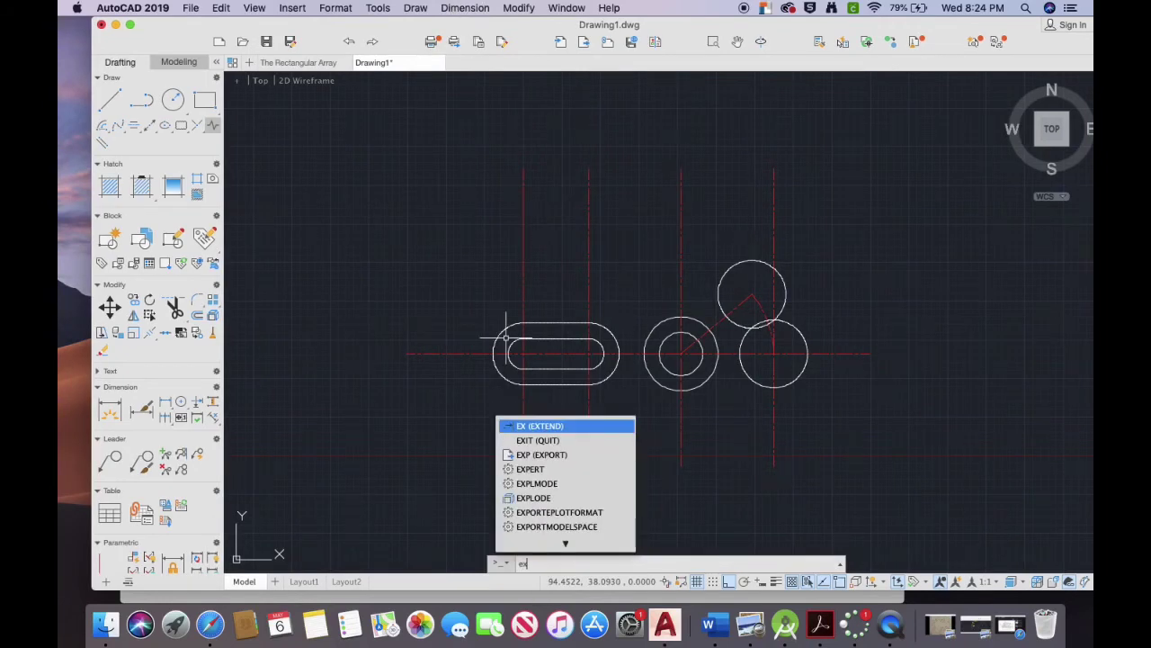
key(Return)
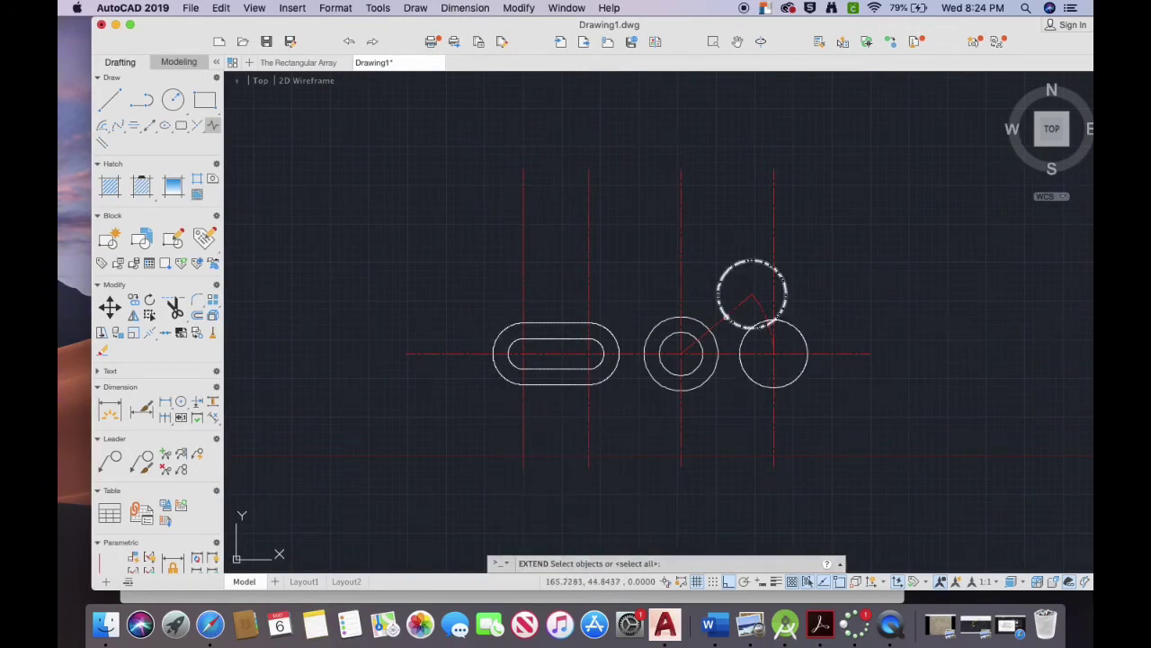
click(717, 322)
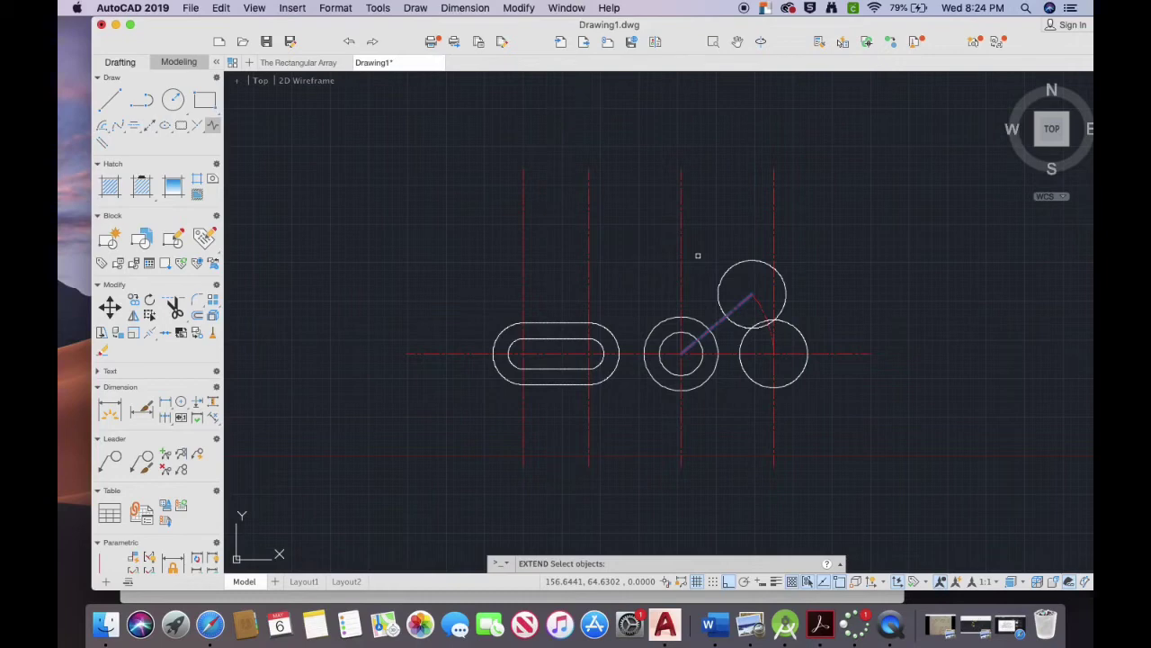
key(Return)
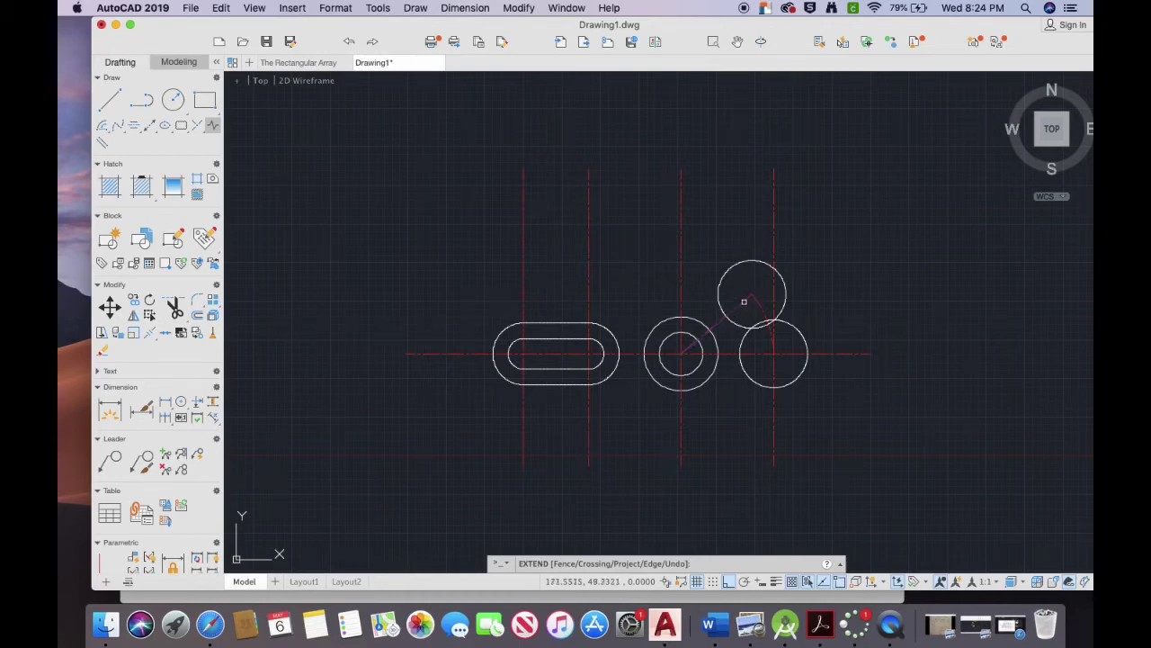
click(745, 303)
key(Return)
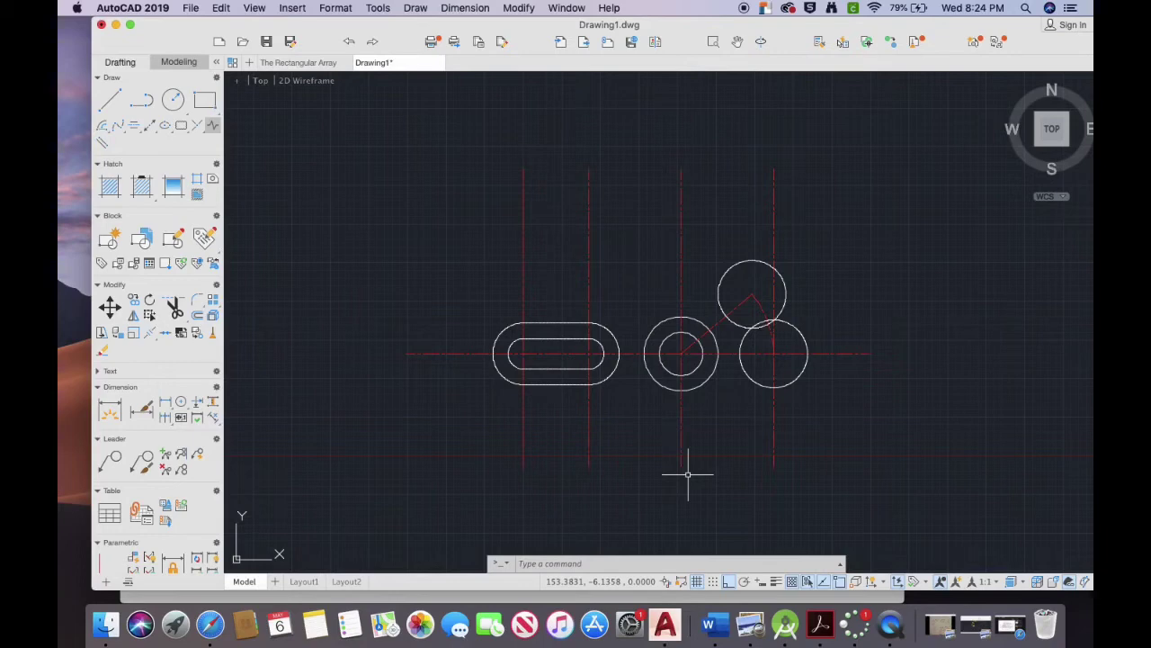
Step: Extend the angled center line to the vertical center line of the lower radius 11 circle, with all objects as boundaries
text(ex)
key(Return)
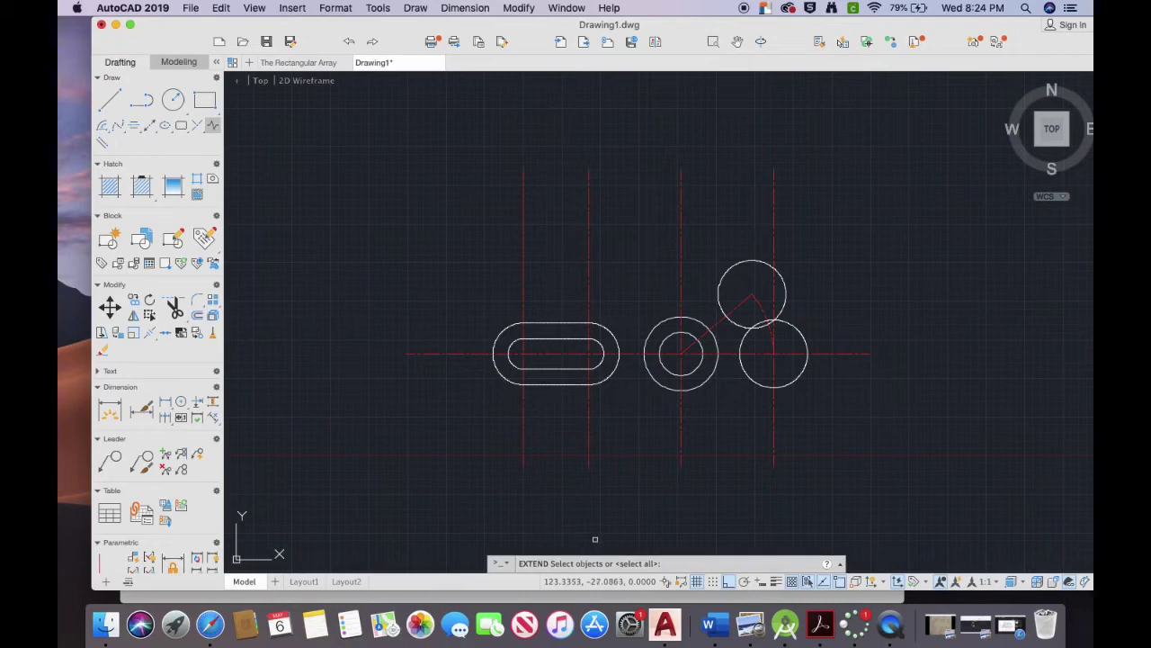
key(Return)
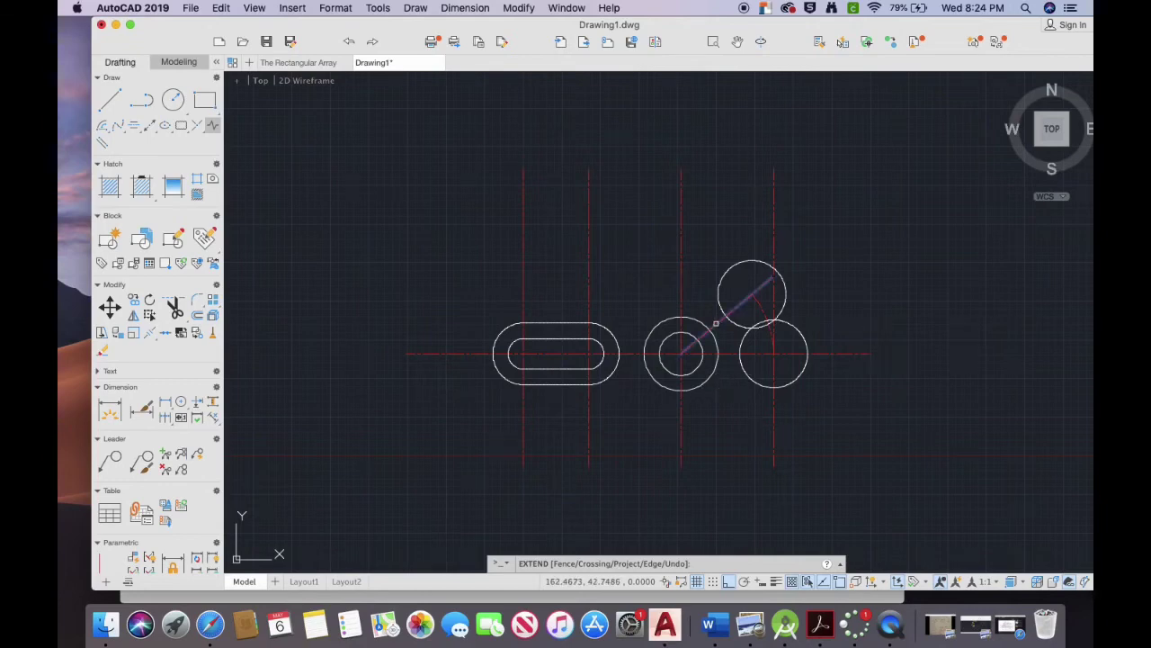
click(716, 322)
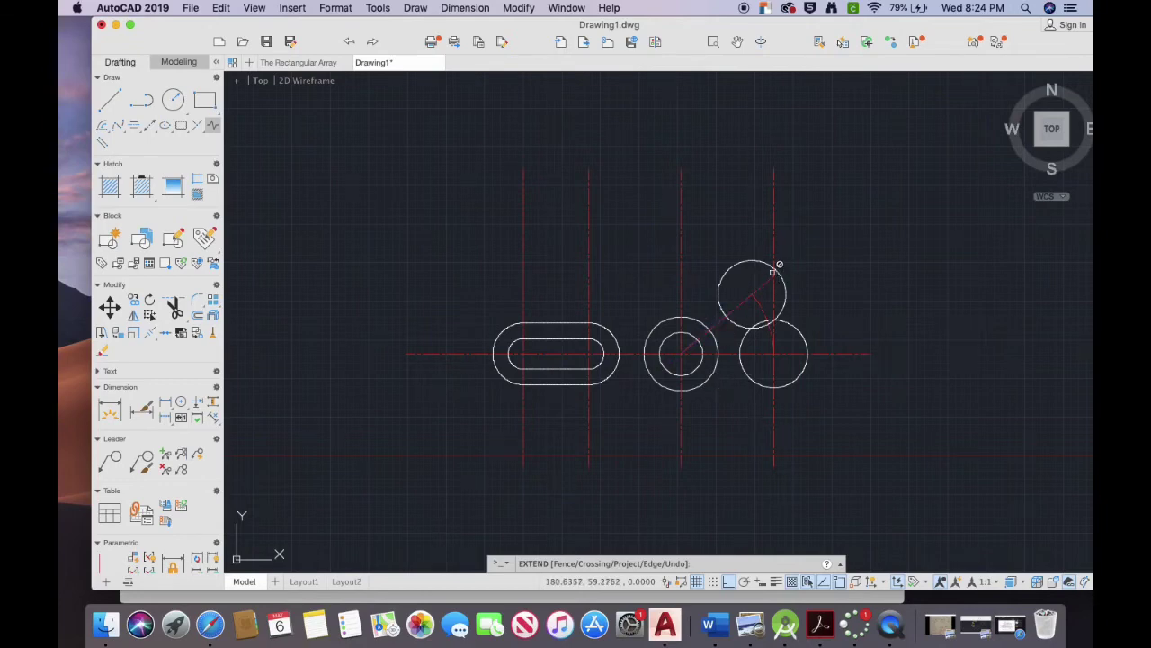
click(775, 272)
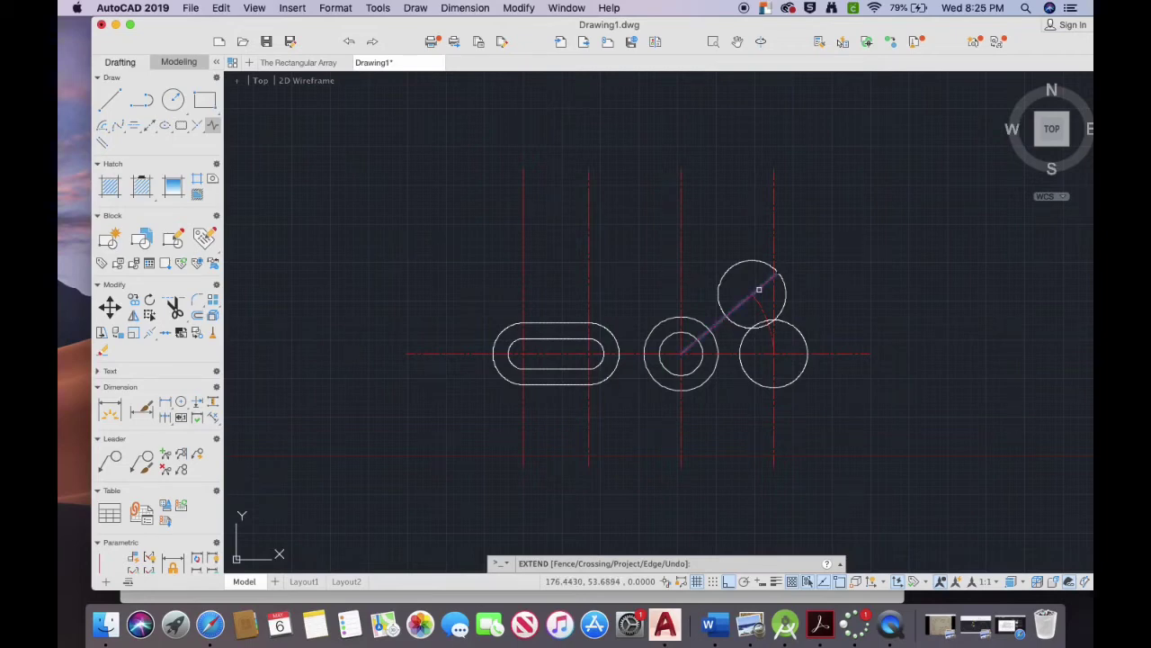
key(Escape)
Step: Shorten the vertical center line through the lower radius 11 circle by stretching its upper end down to near the circle's top
click(773, 209)
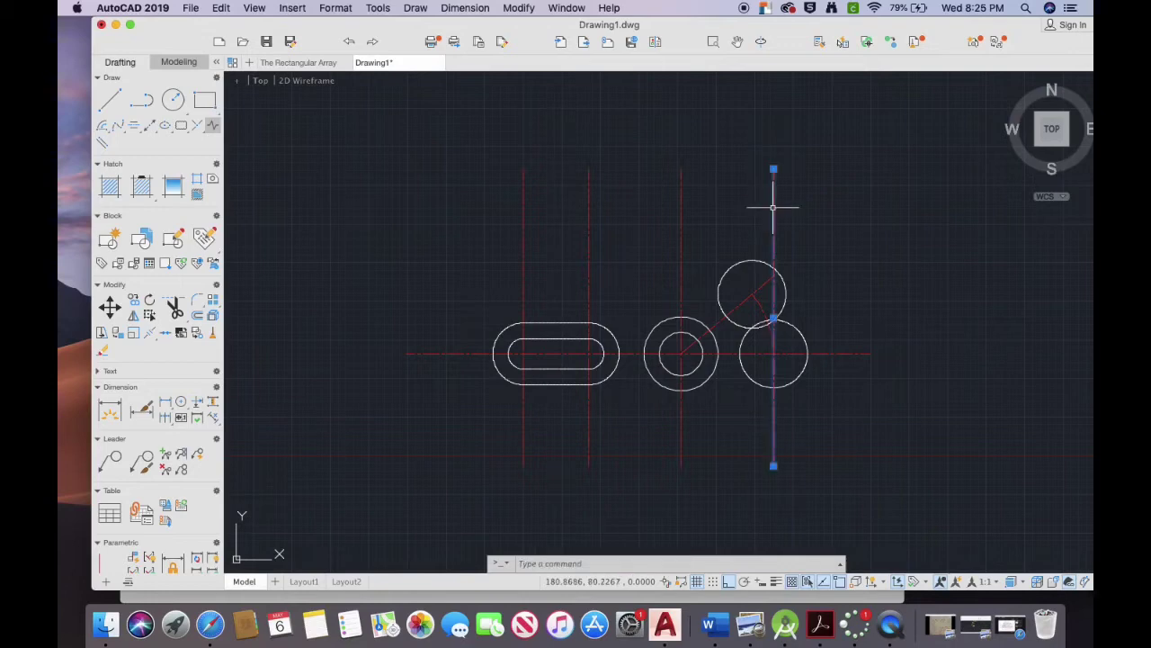
click(774, 169)
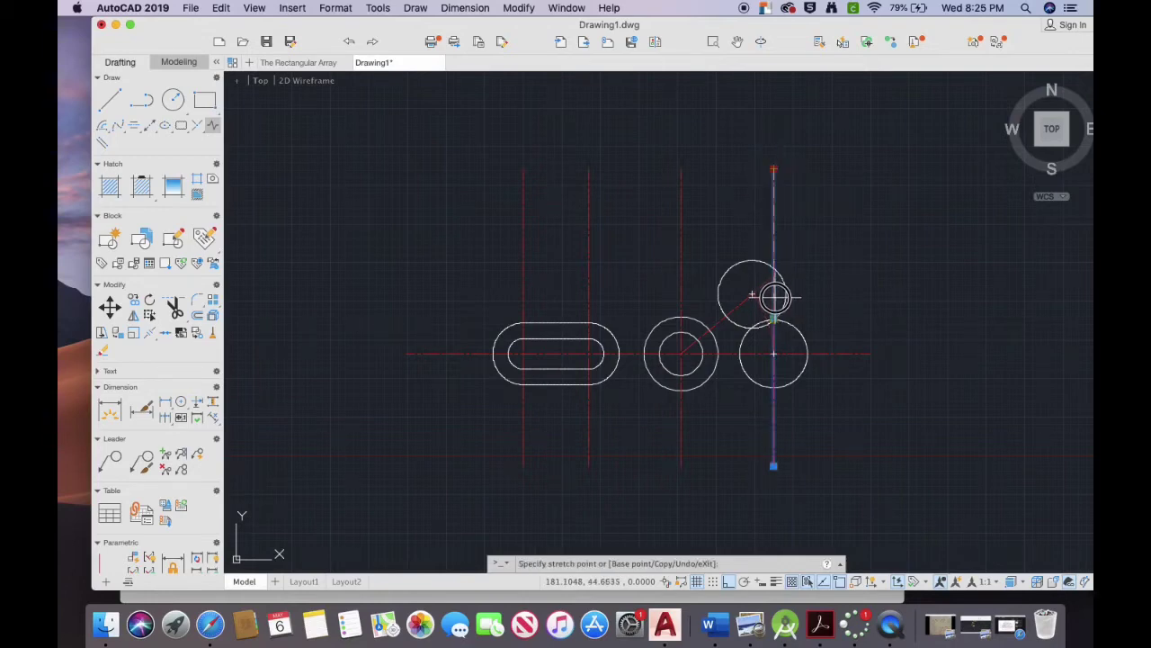
click(752, 293)
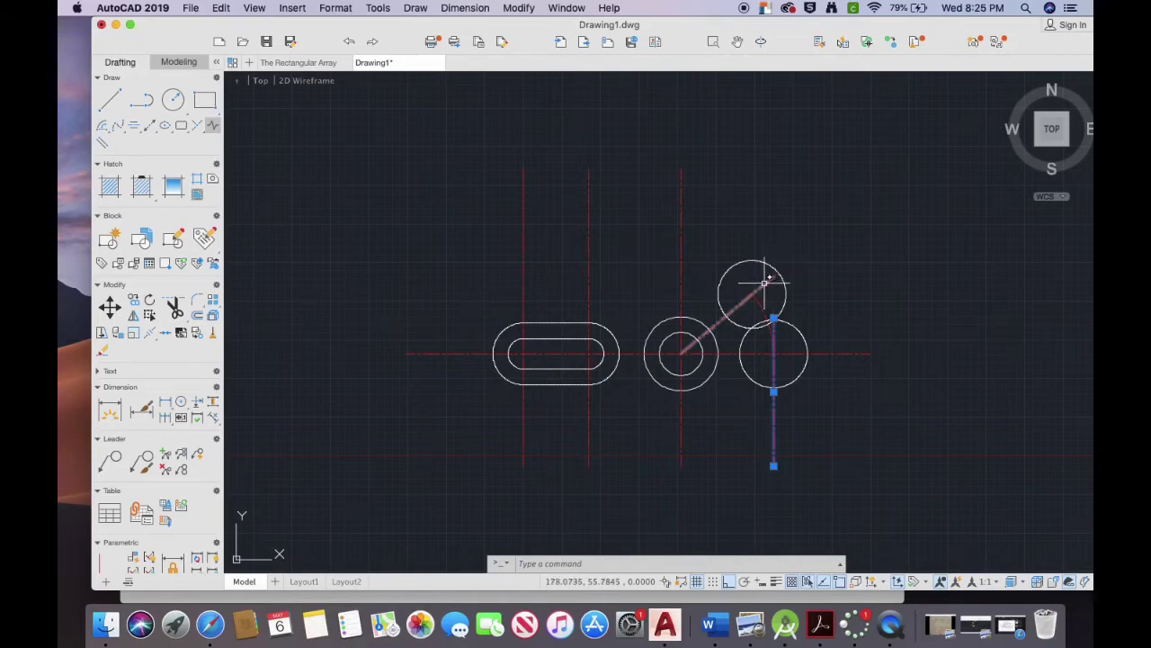
click(763, 283)
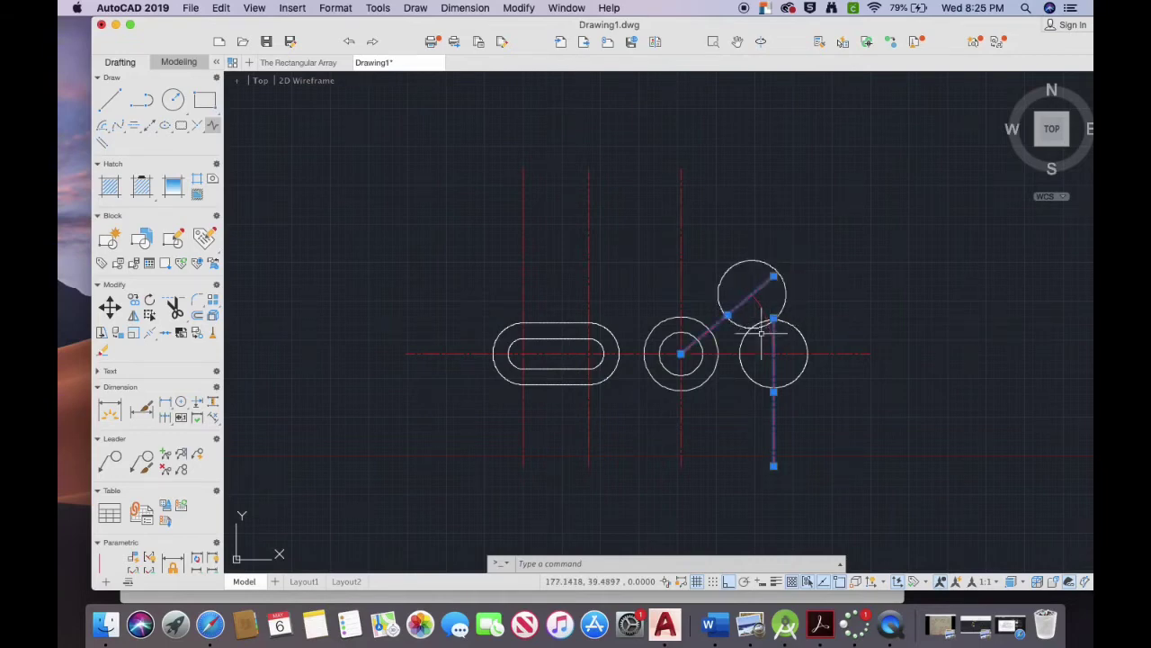
click(871, 281)
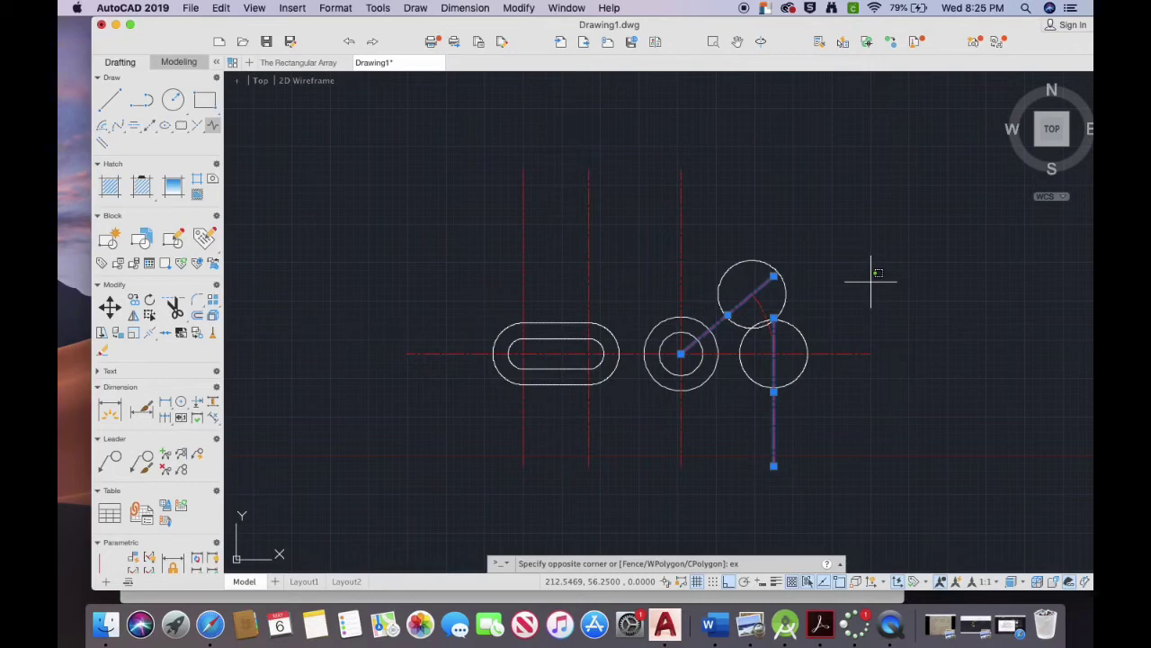
key(Return)
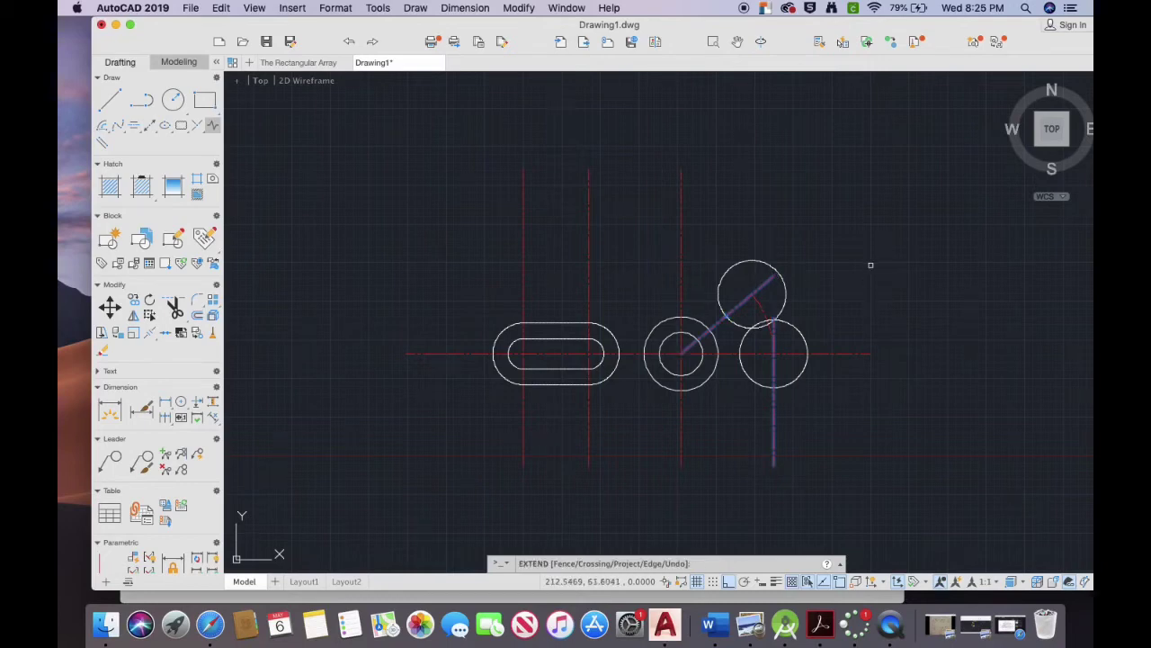
key(Escape)
Step: Extend the angled center line to the outer edge of the upper radius 11 circle, with all objects as boundaries
text(ex)
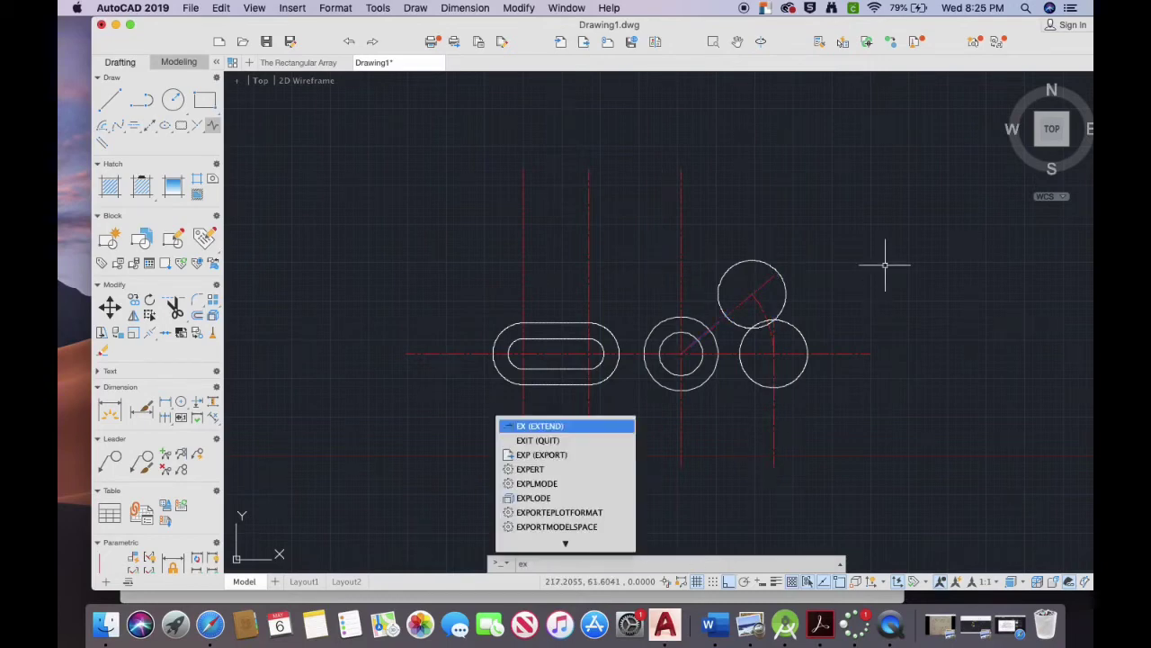
key(Return)
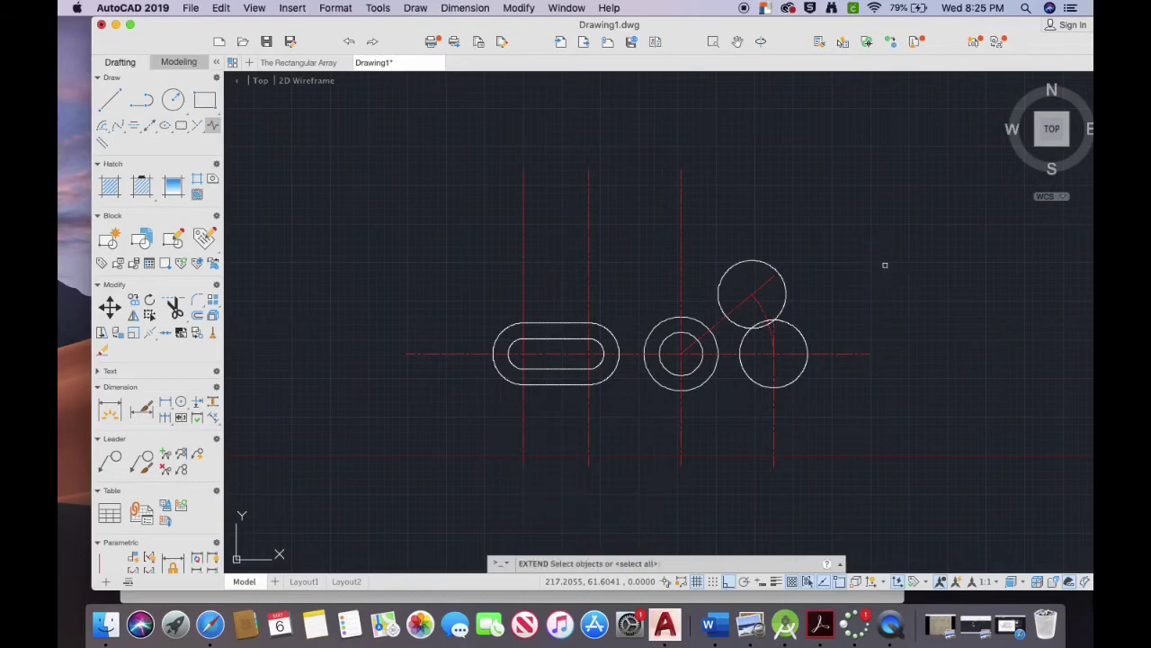
key(Return)
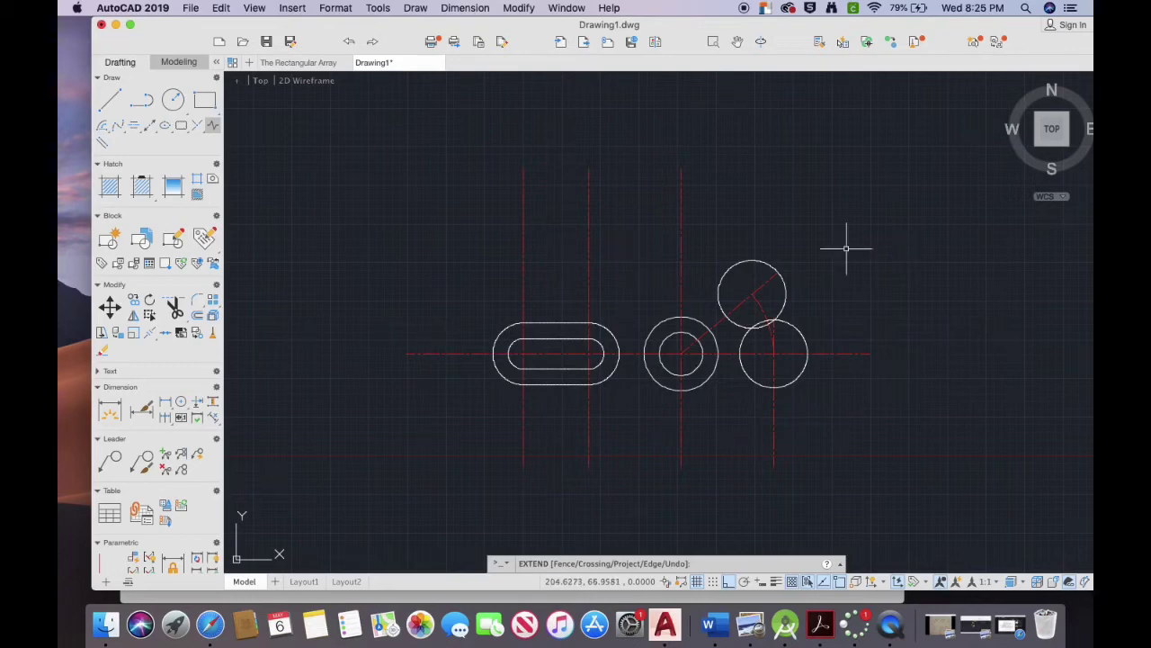
key(Escape)
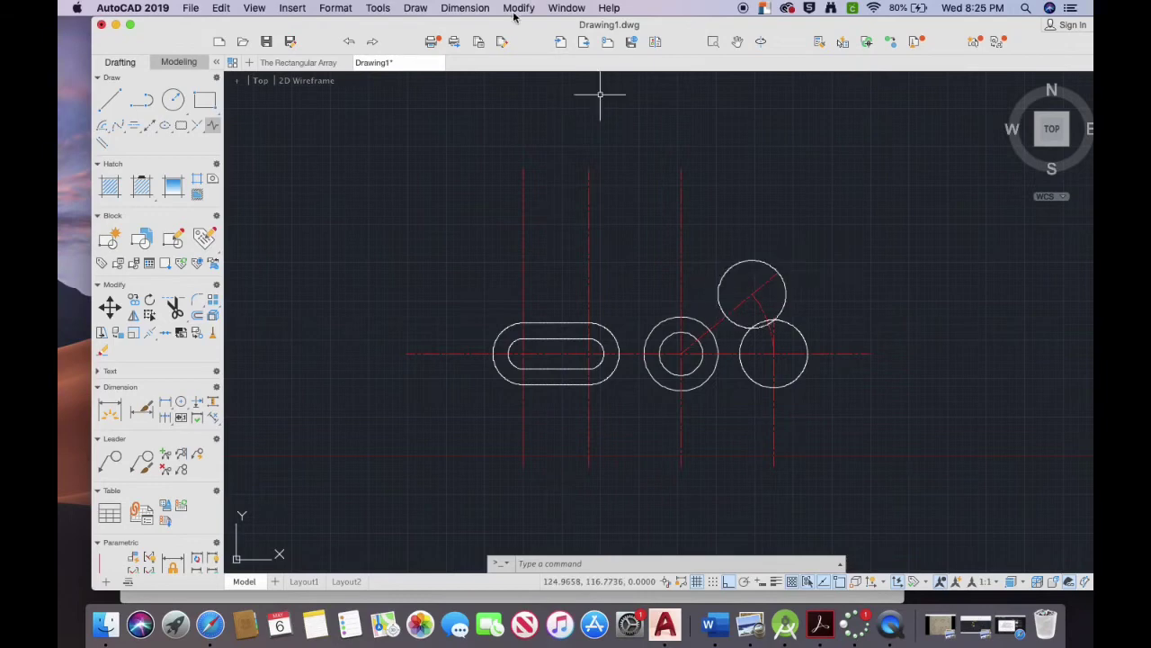
Step: Check the outline around the curved slot in the Preview reference drawing and return to AutoCAD
drag(531, 23, 542, 38)
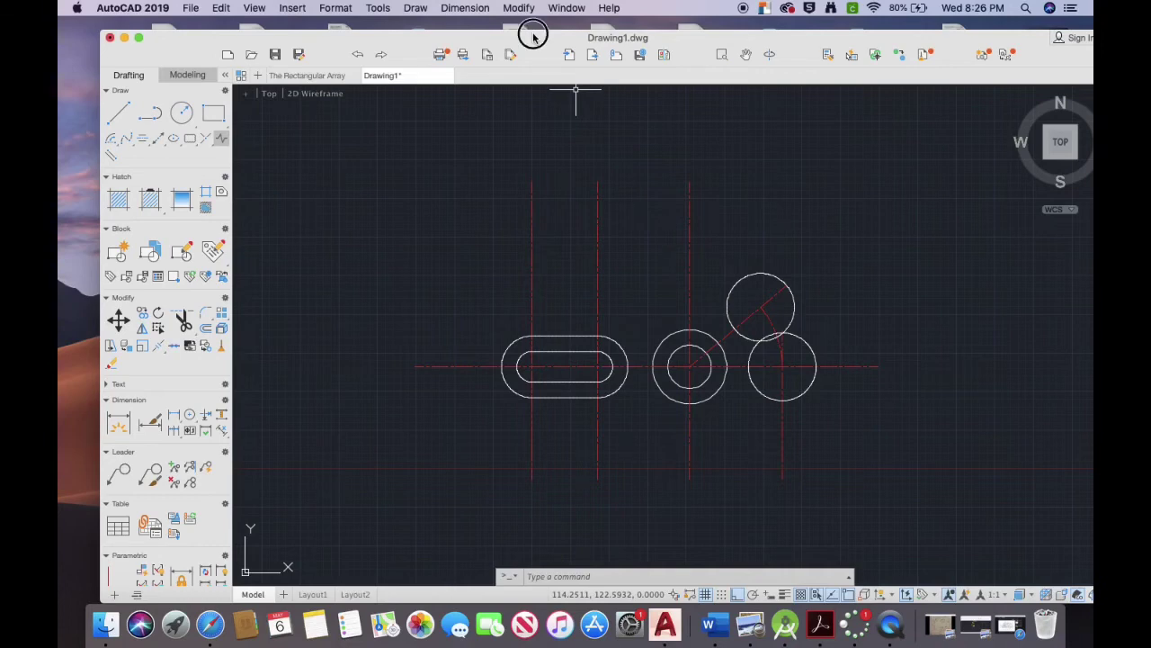
key(super+Tab)
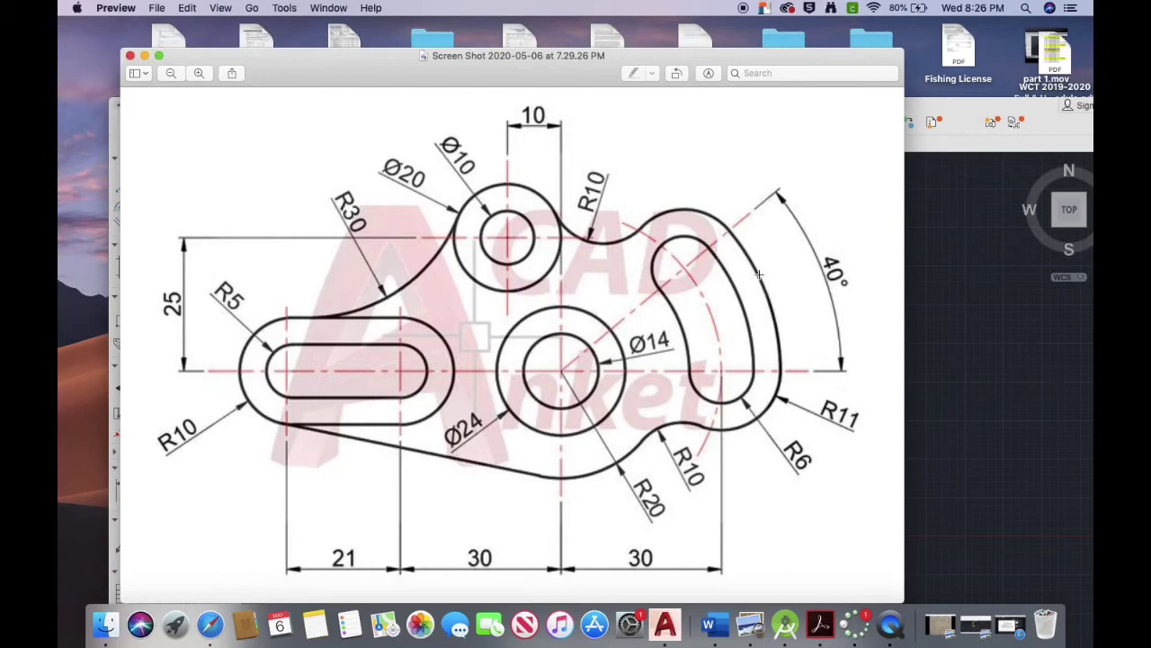
click(955, 108)
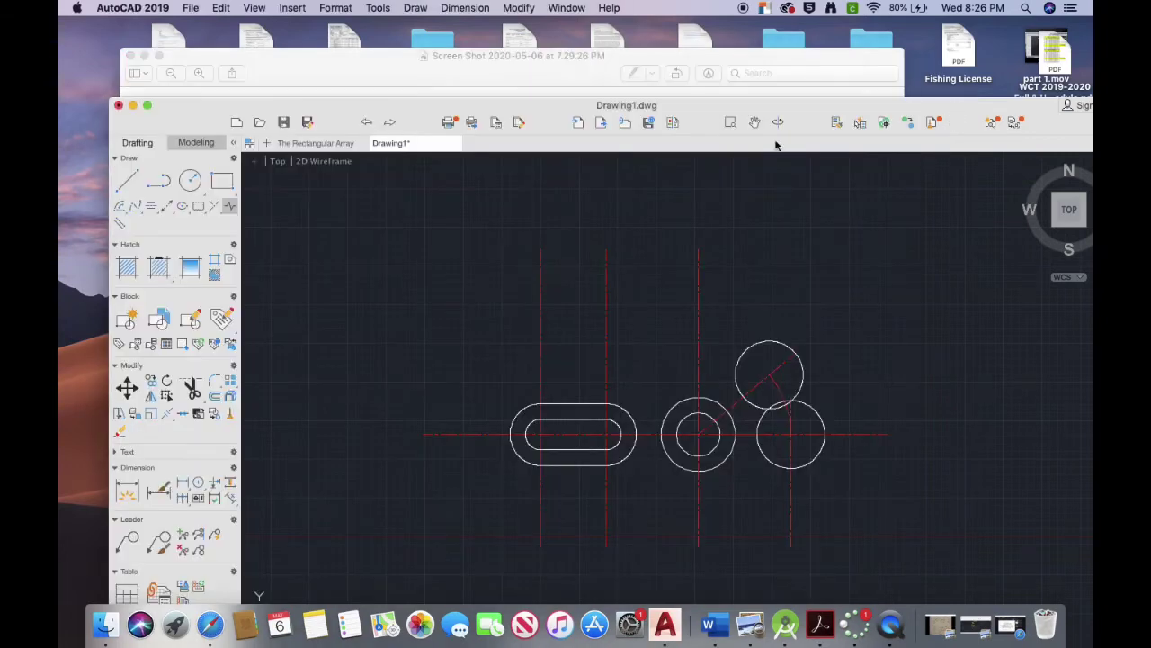
drag(573, 106, 569, 67)
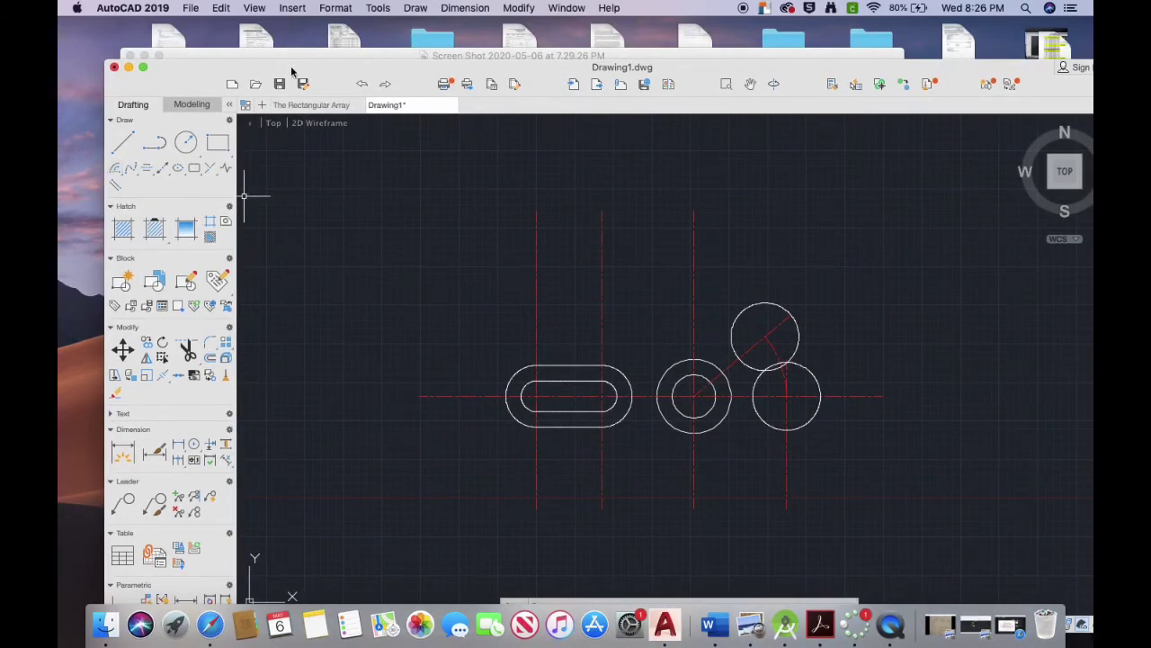
drag(294, 68, 275, 29)
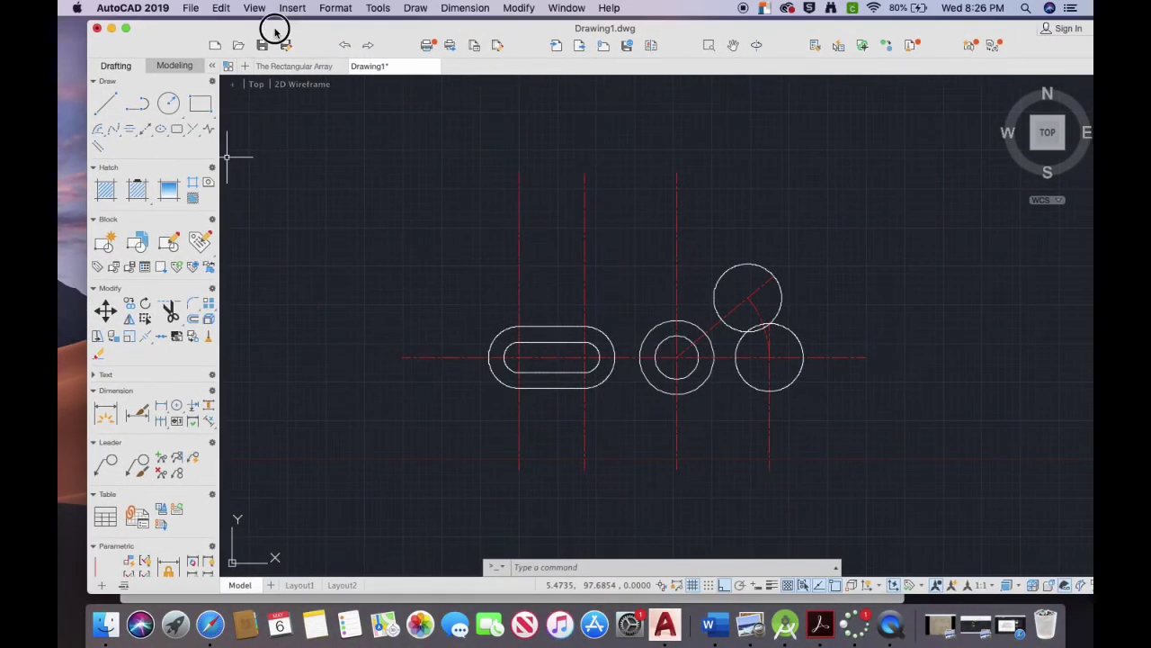
Step: Draw an arc centered on the concentric circles, from the lower radius 11 circle's outer quadrant to the angled center line's end on the upper circle
click(102, 131)
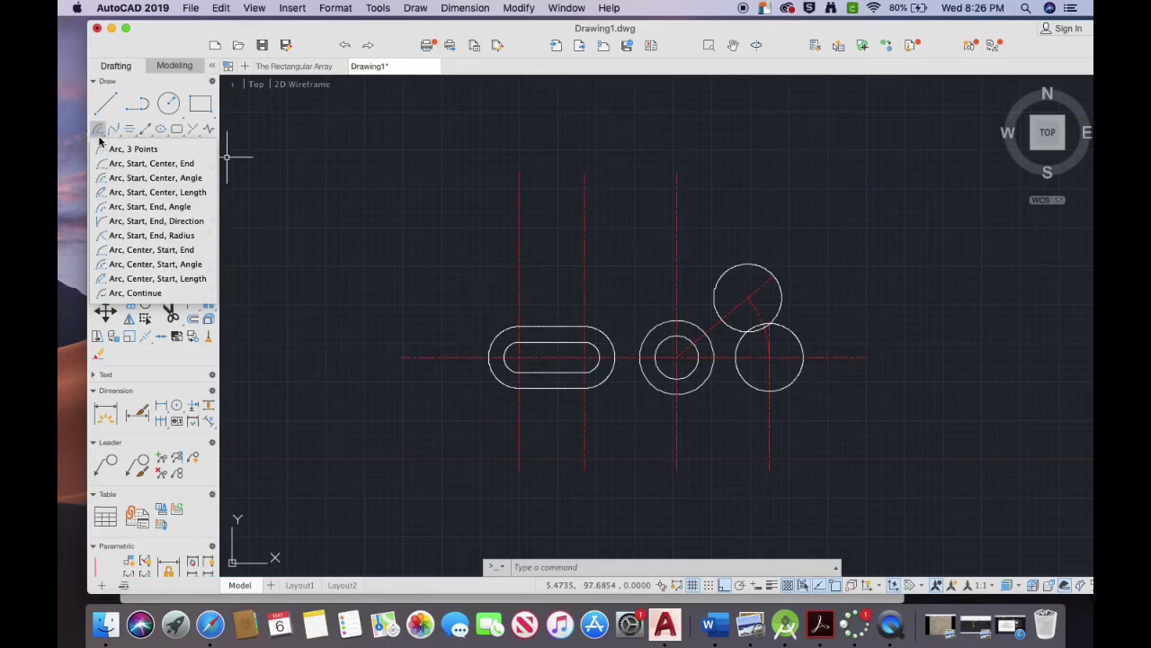
click(193, 264)
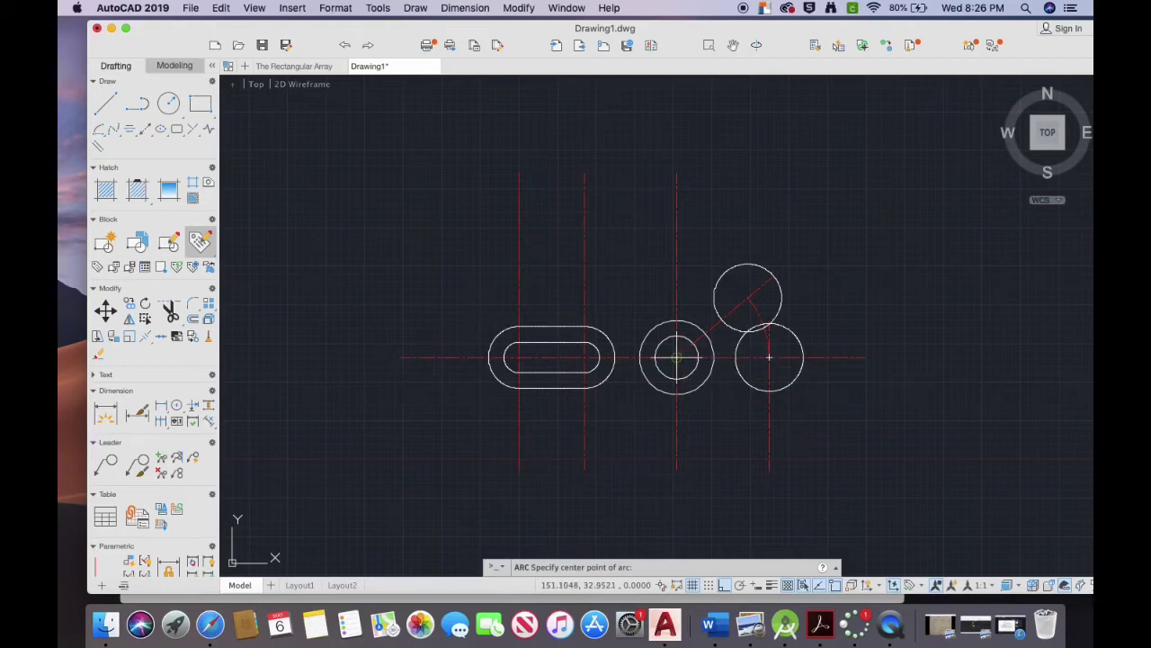
click(677, 358)
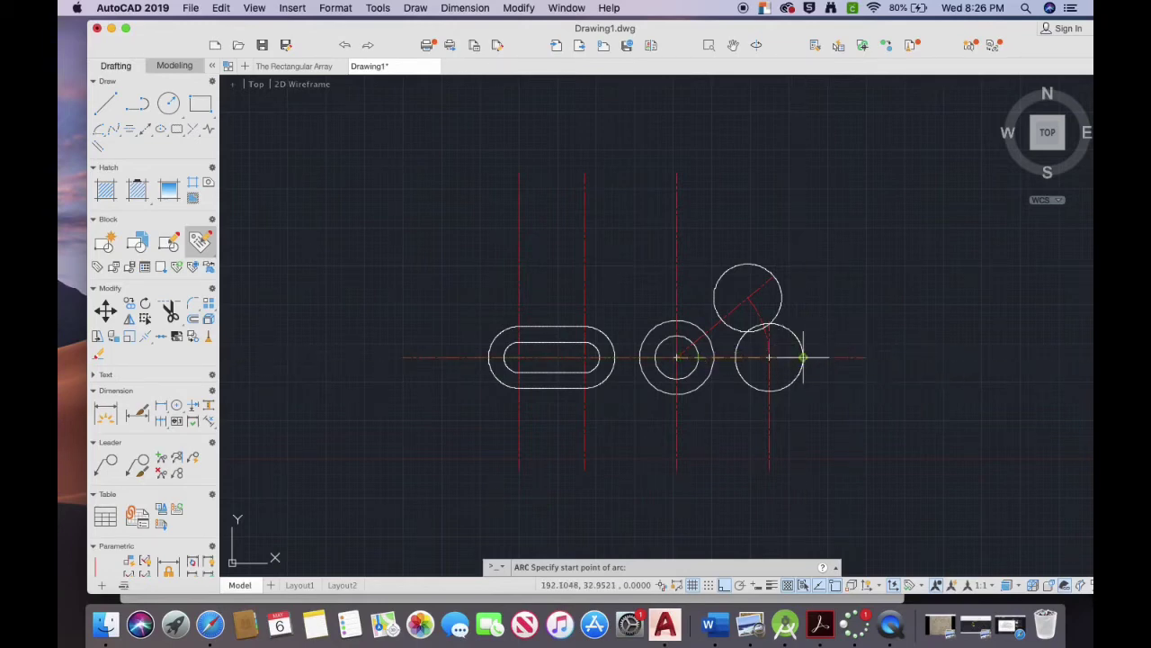
click(803, 357)
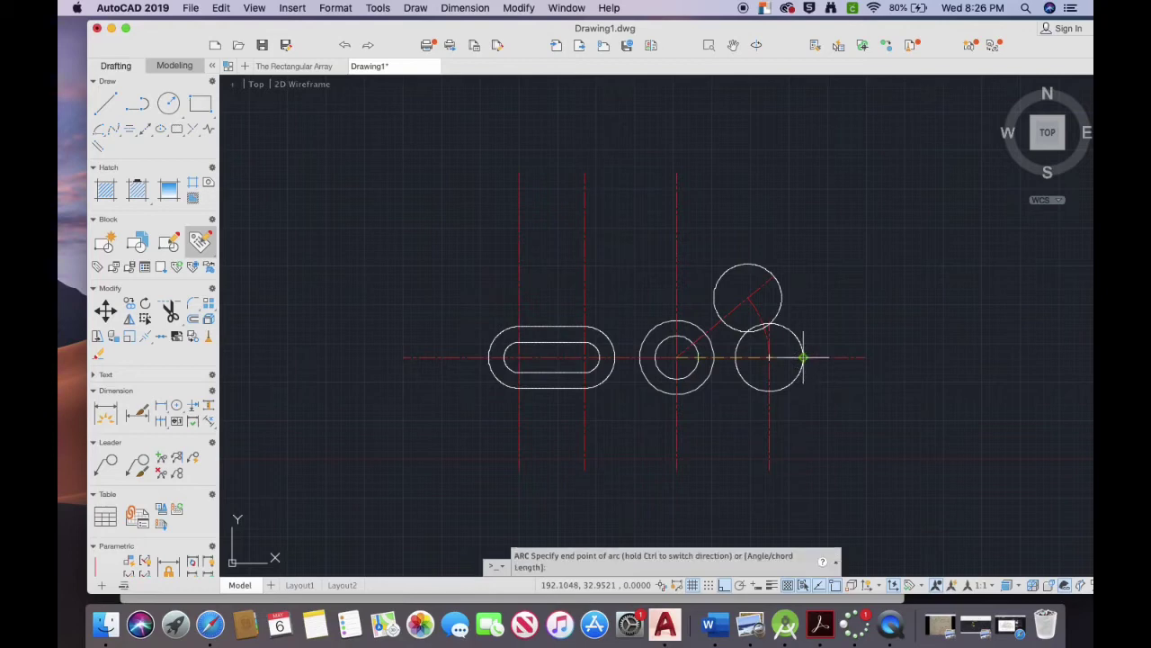
click(774, 275)
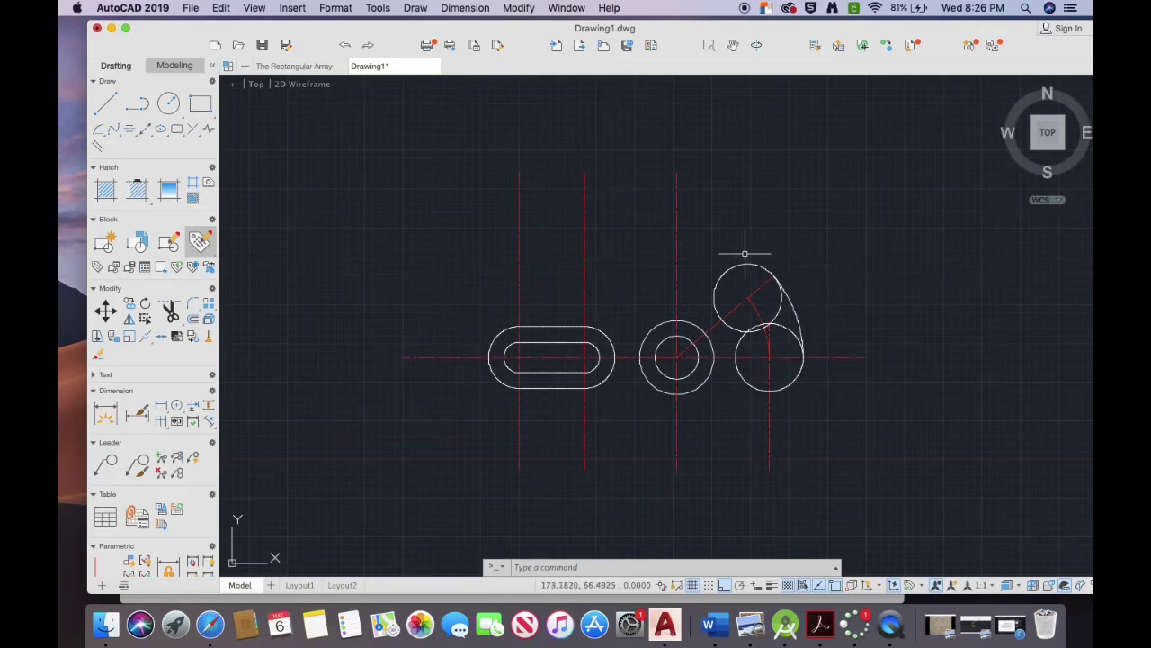
scroll(540, 334, down, 1)
scroll(575, 319, down, 3)
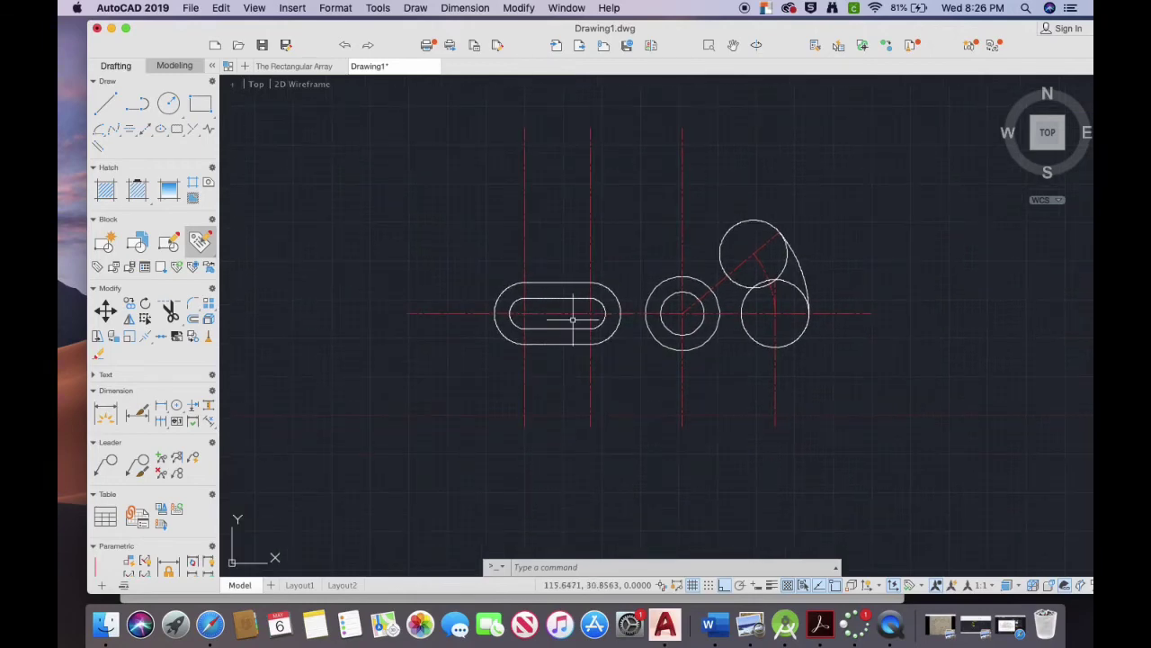
scroll(584, 317, down, 2)
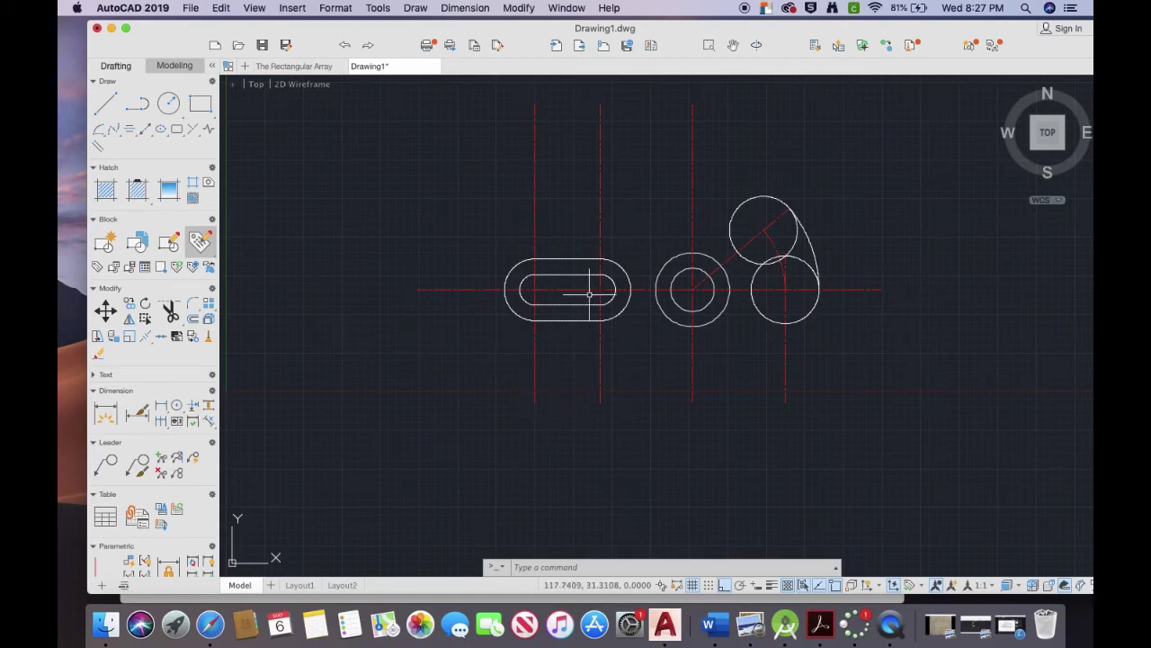
click(559, 566)
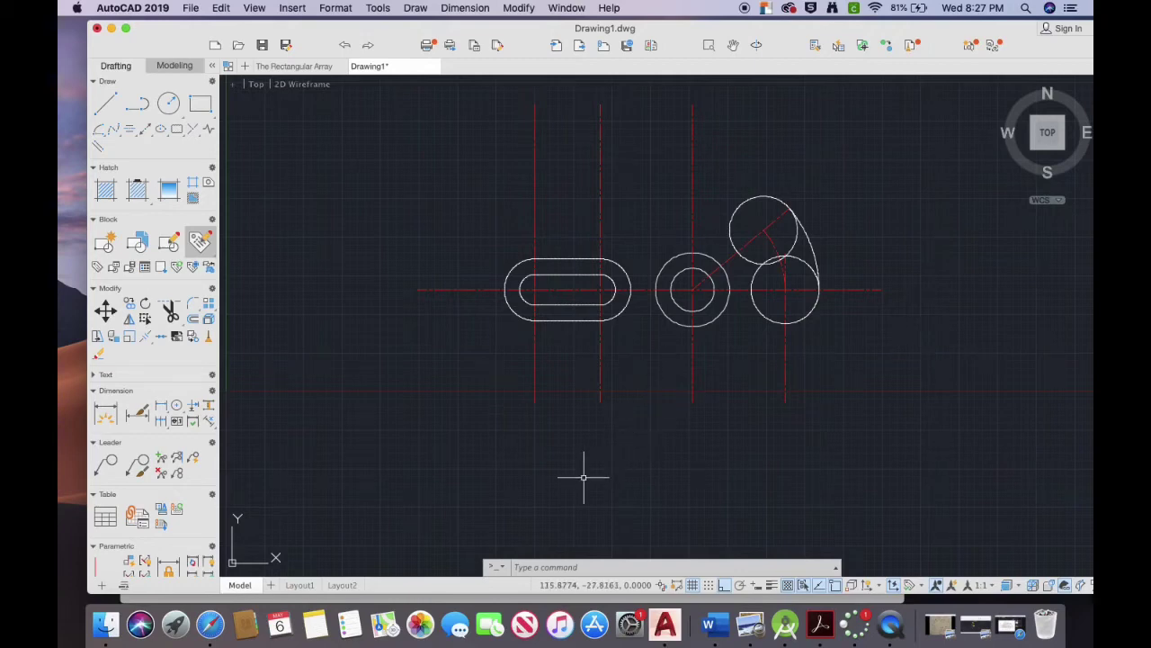
click(693, 239)
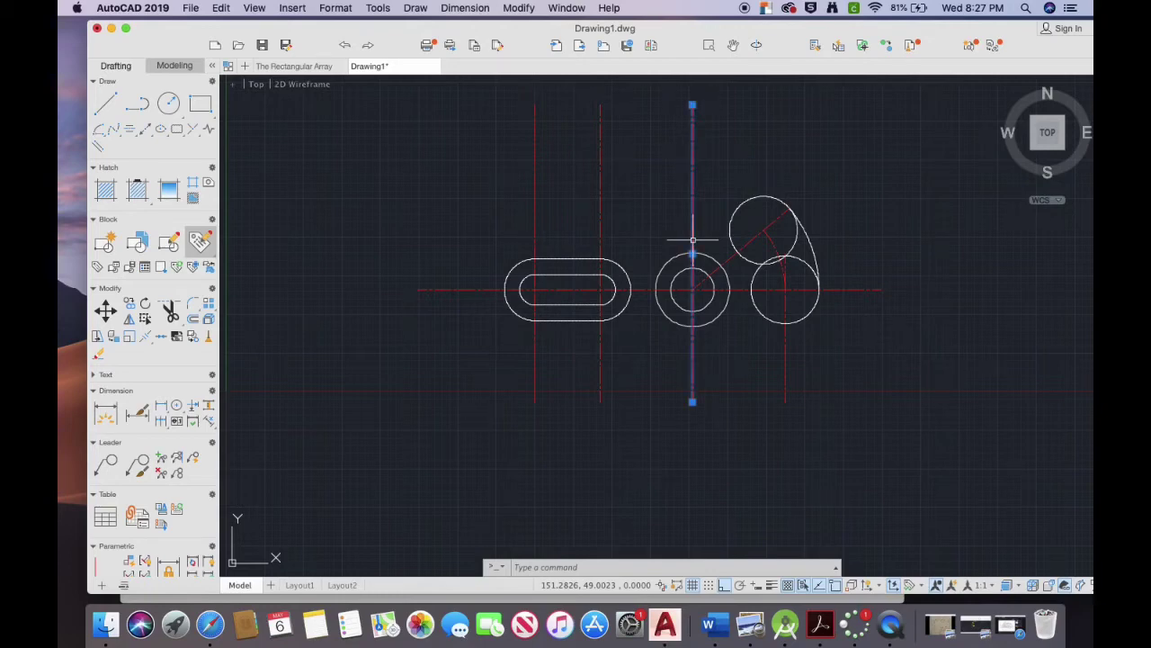
key(Escape)
click(701, 567)
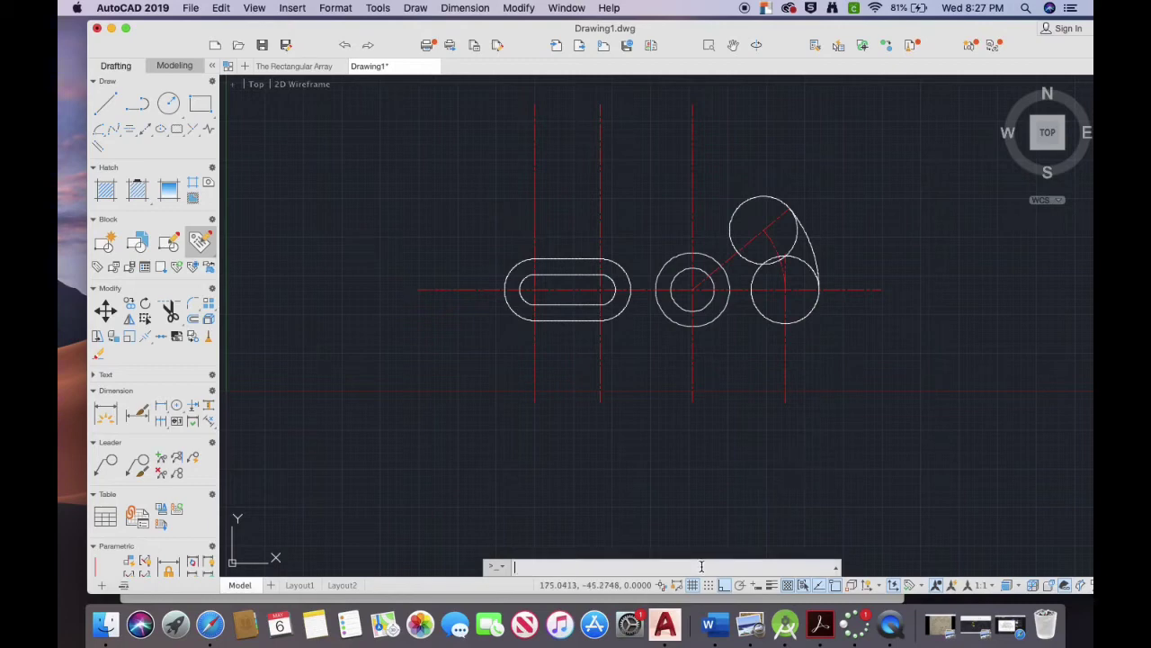
text(co)
key(Return)
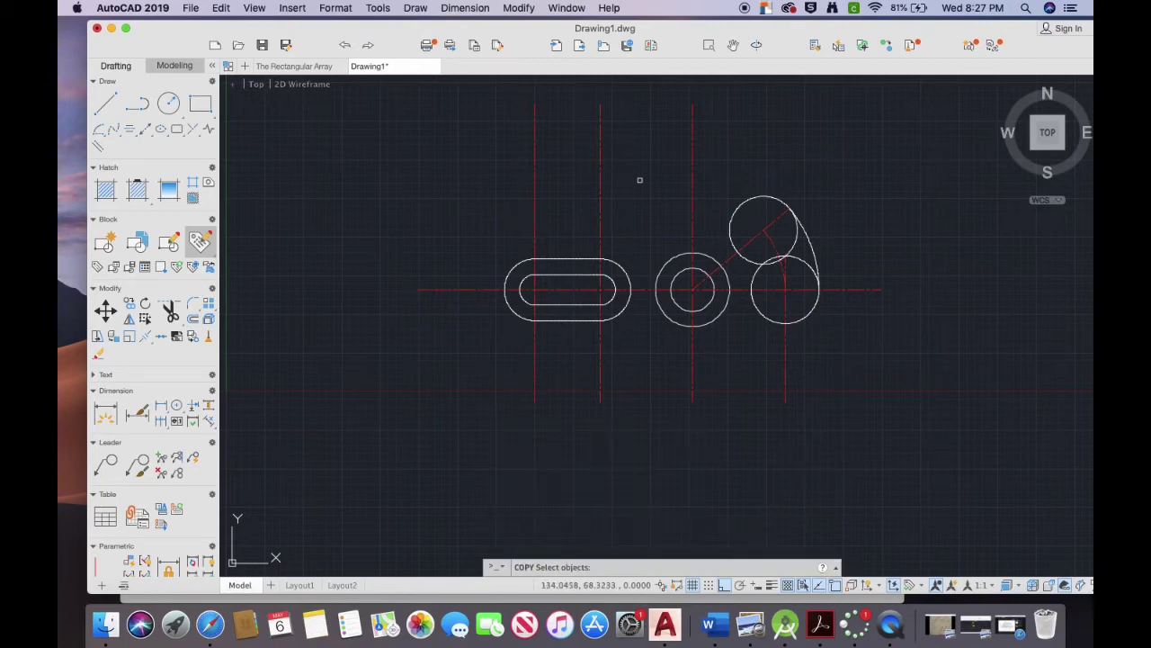
click(692, 281)
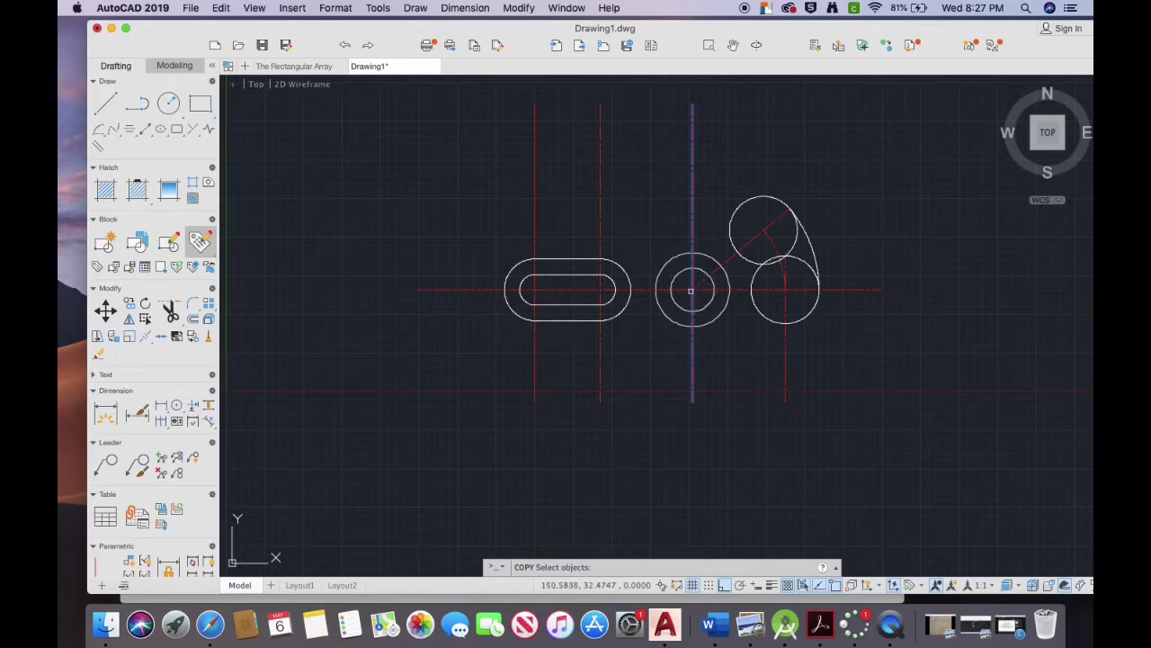
click(703, 280)
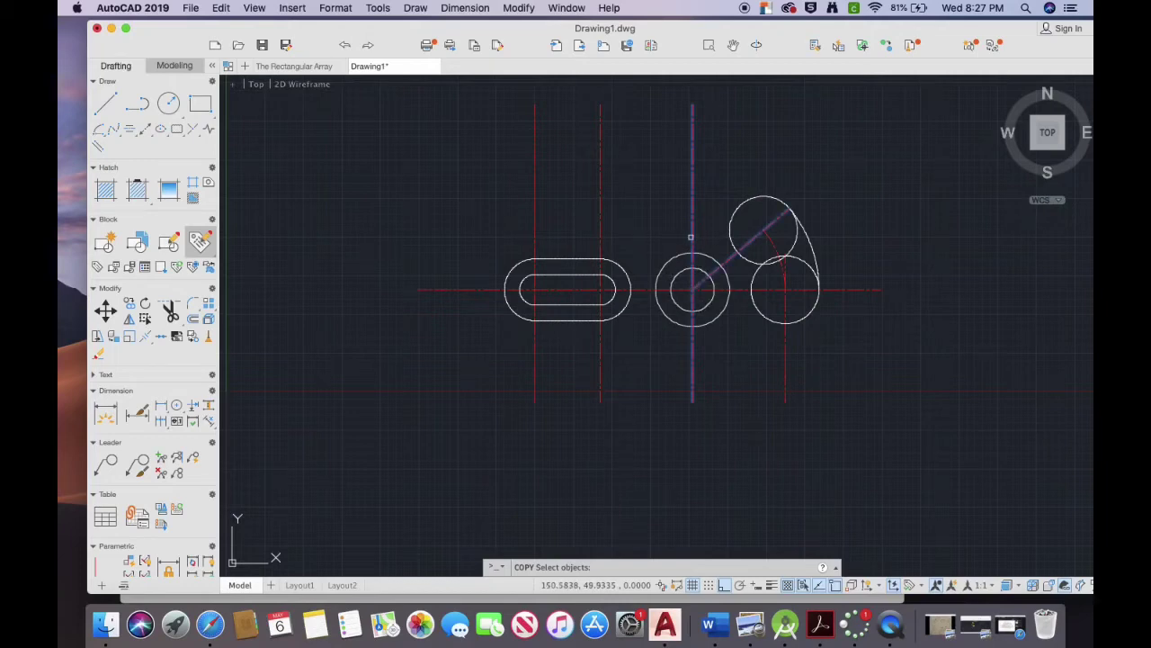
key(Escape)
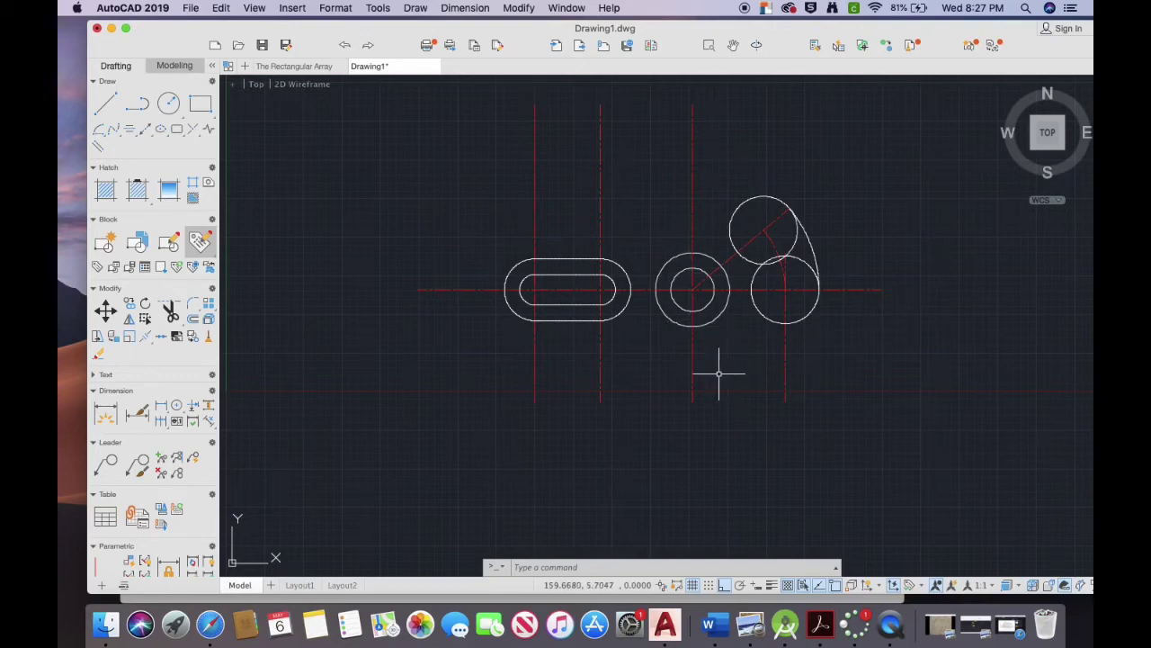
text(copy)
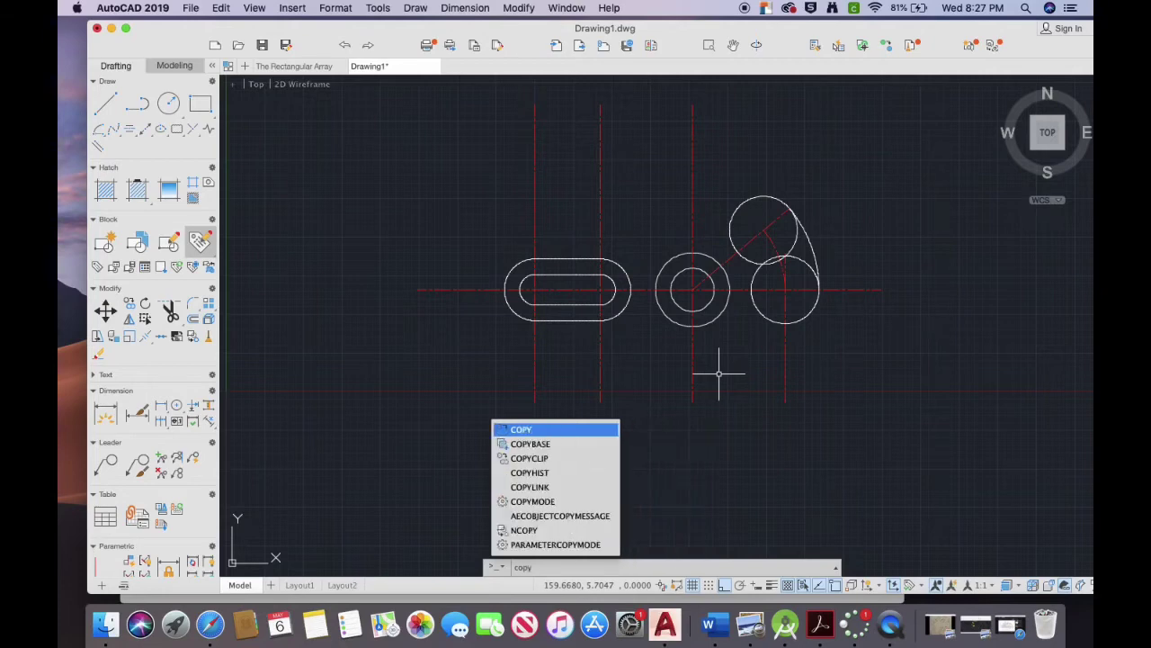
key(Return)
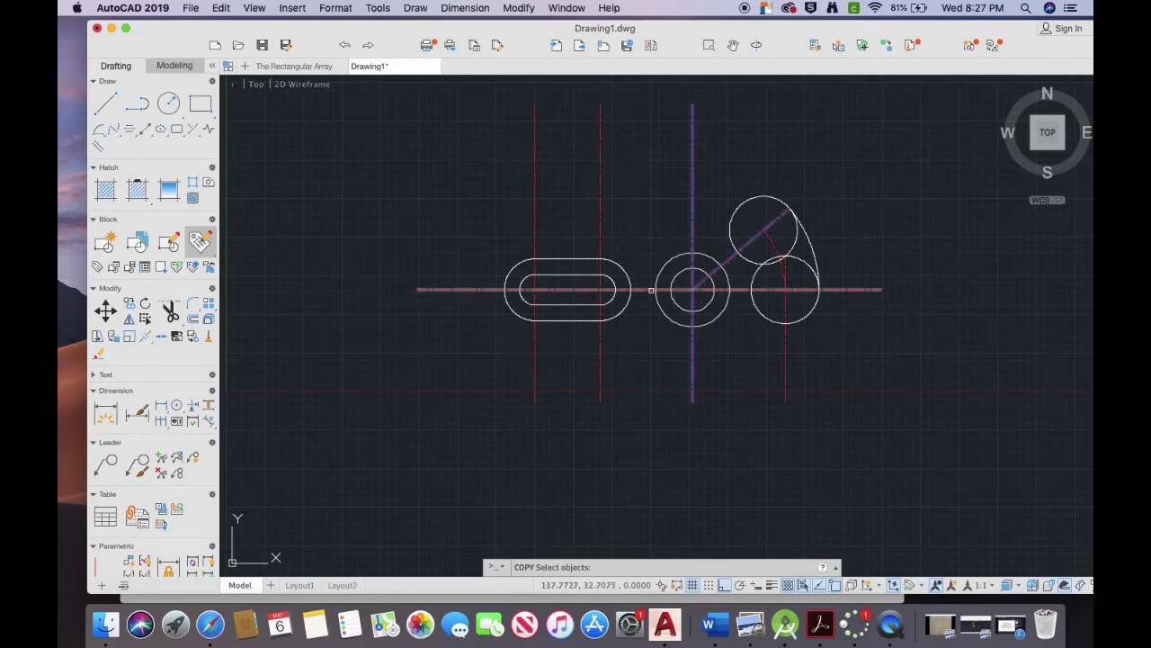
key(Escape)
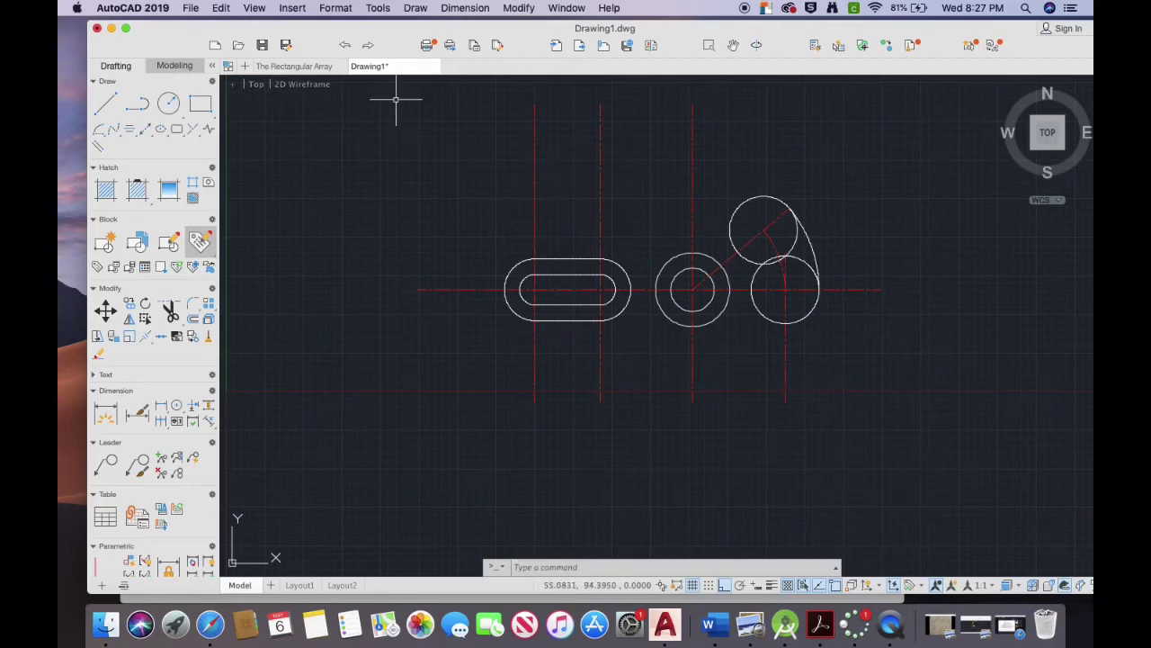
click(891, 623)
right_click(891, 623)
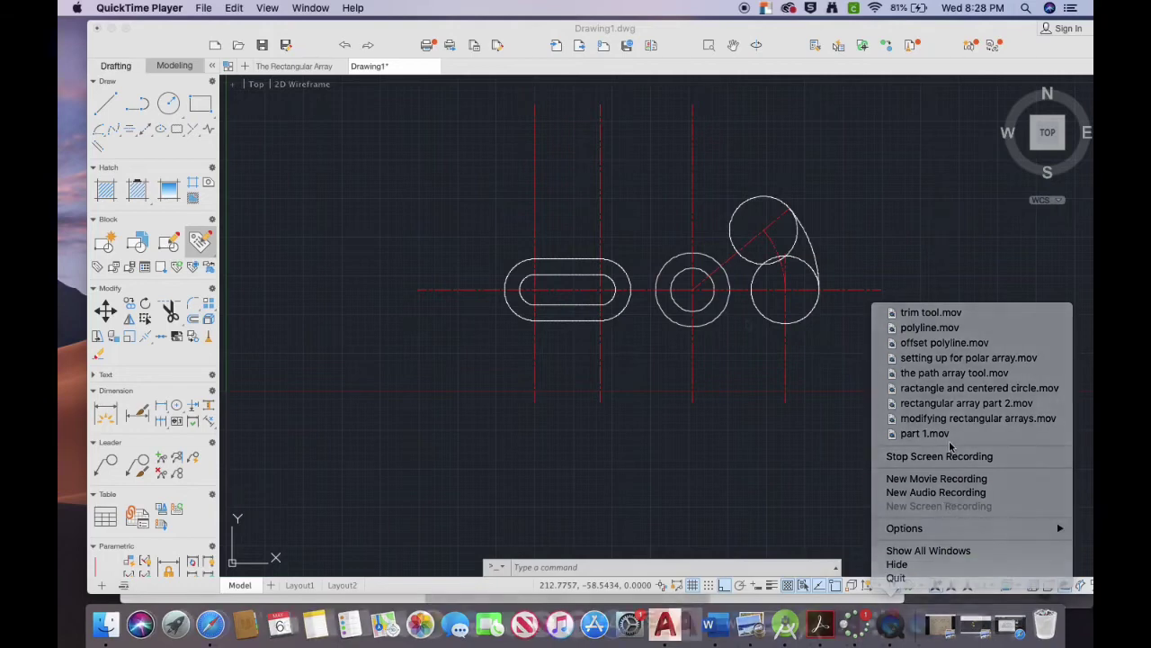
click(940, 456)
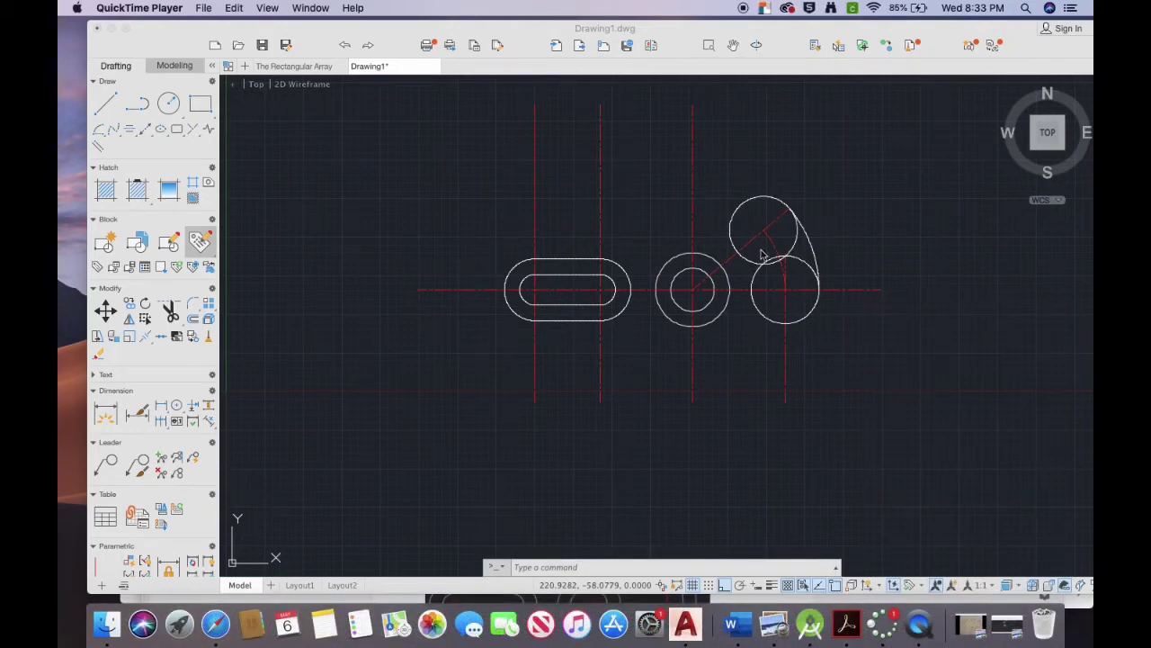
Step: Trim away the inner halves of the two radius 11 circles, using all objects as cutting edges
click(584, 565)
text(trim)
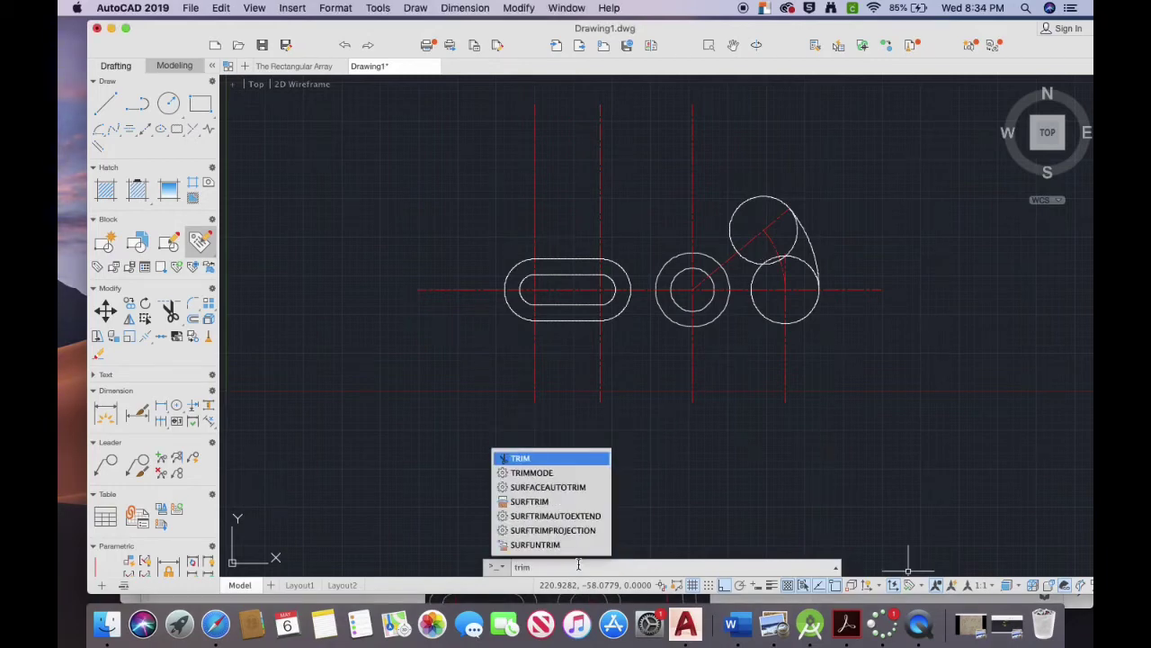
key(Return)
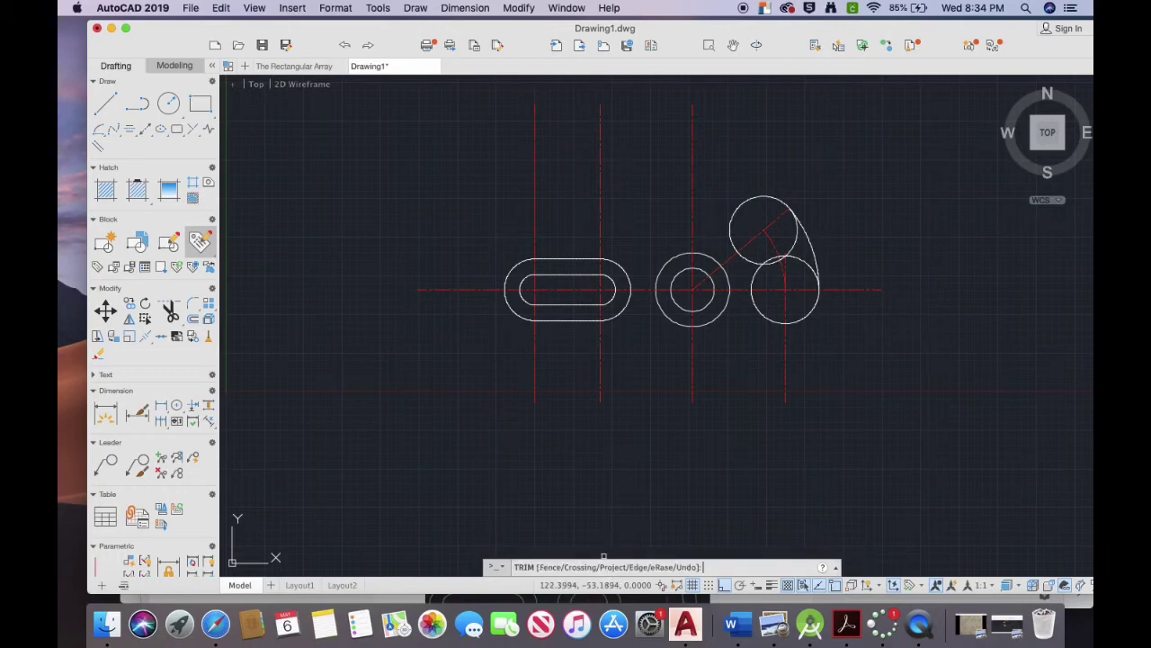
key(Return)
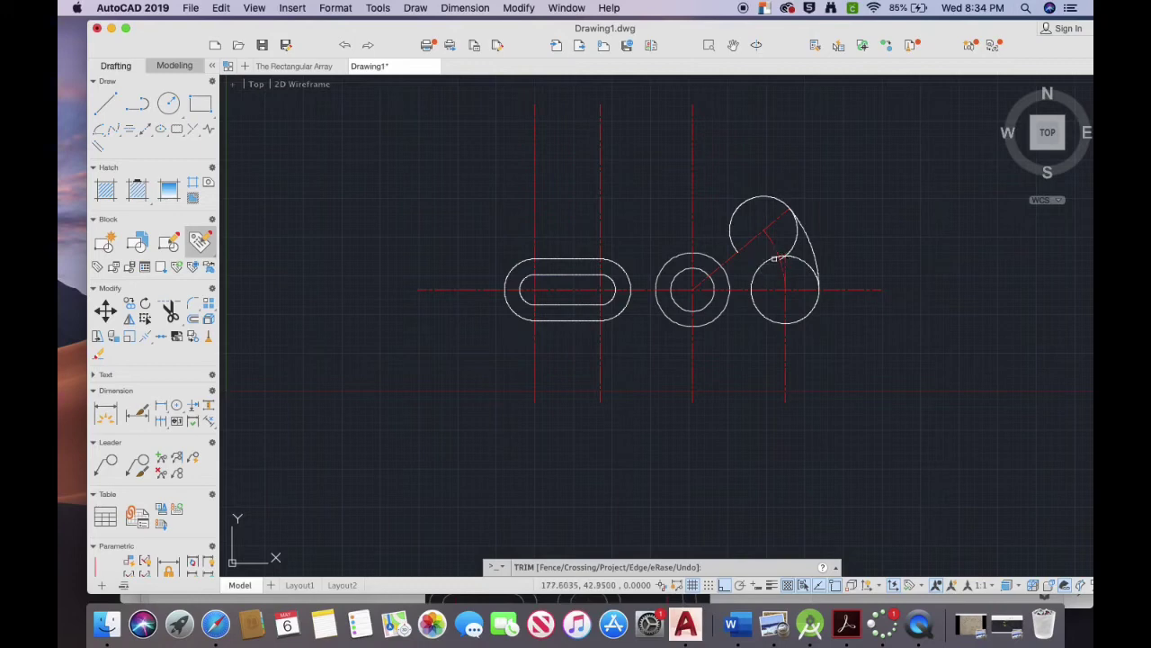
click(774, 259)
click(795, 241)
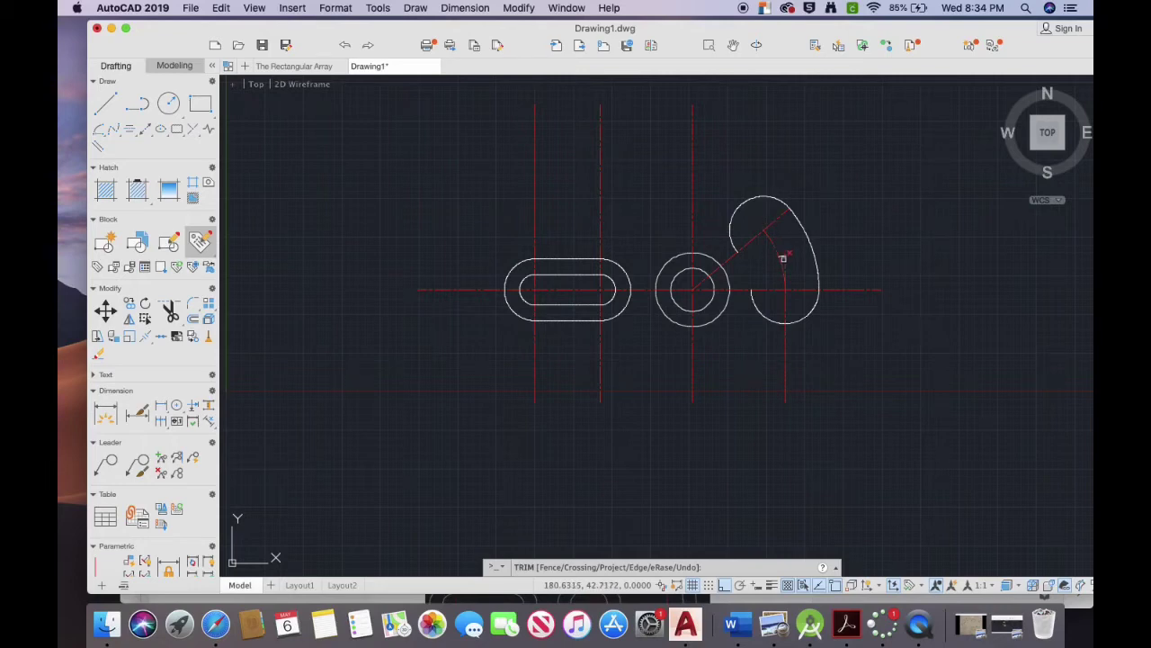
Step: Erase the small leftover arc fragment between the curved center line and the vertical center line's upper end
scroll(783, 259, up, 10)
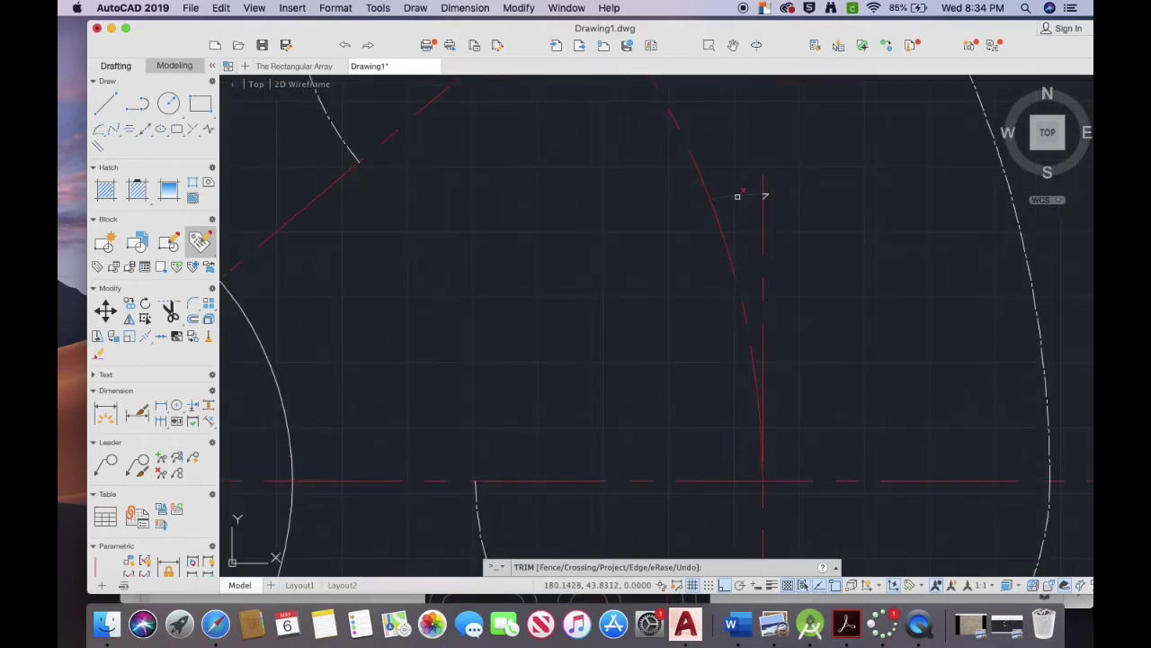
click(738, 196)
key(Escape)
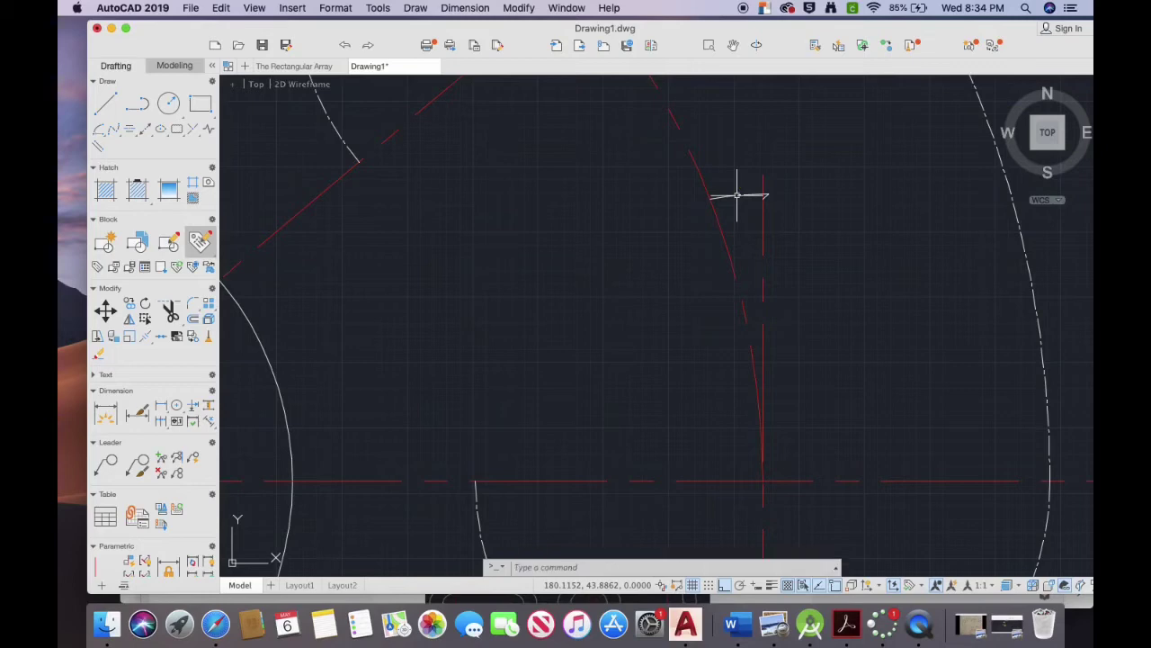
text(eras)
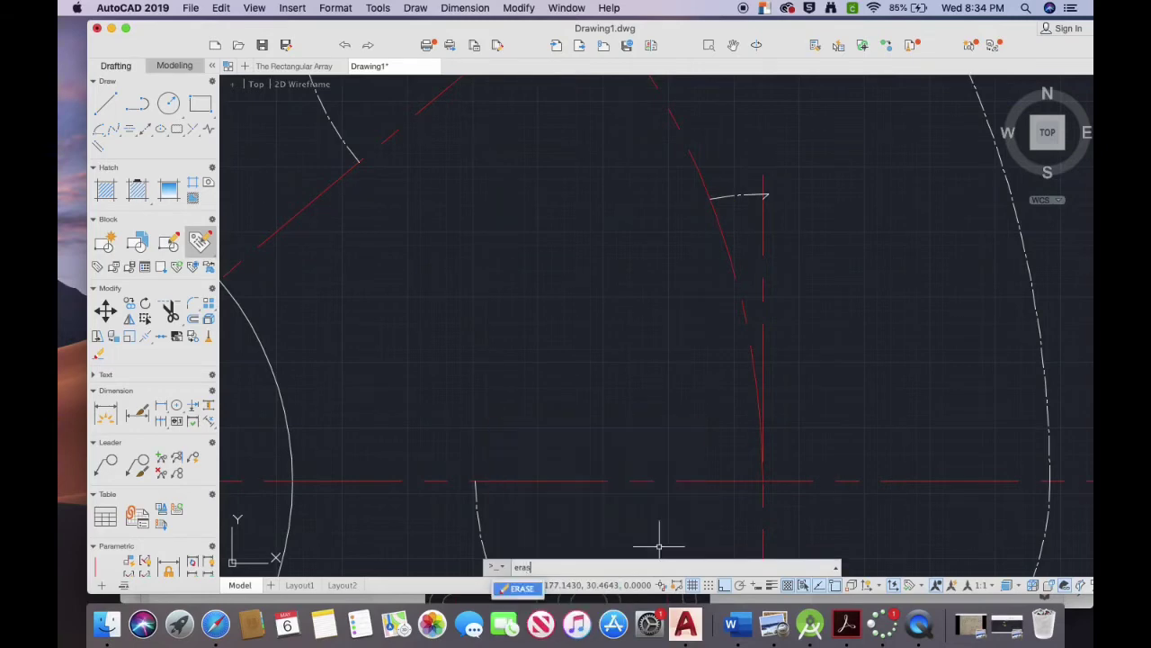
text(e)
key(Return)
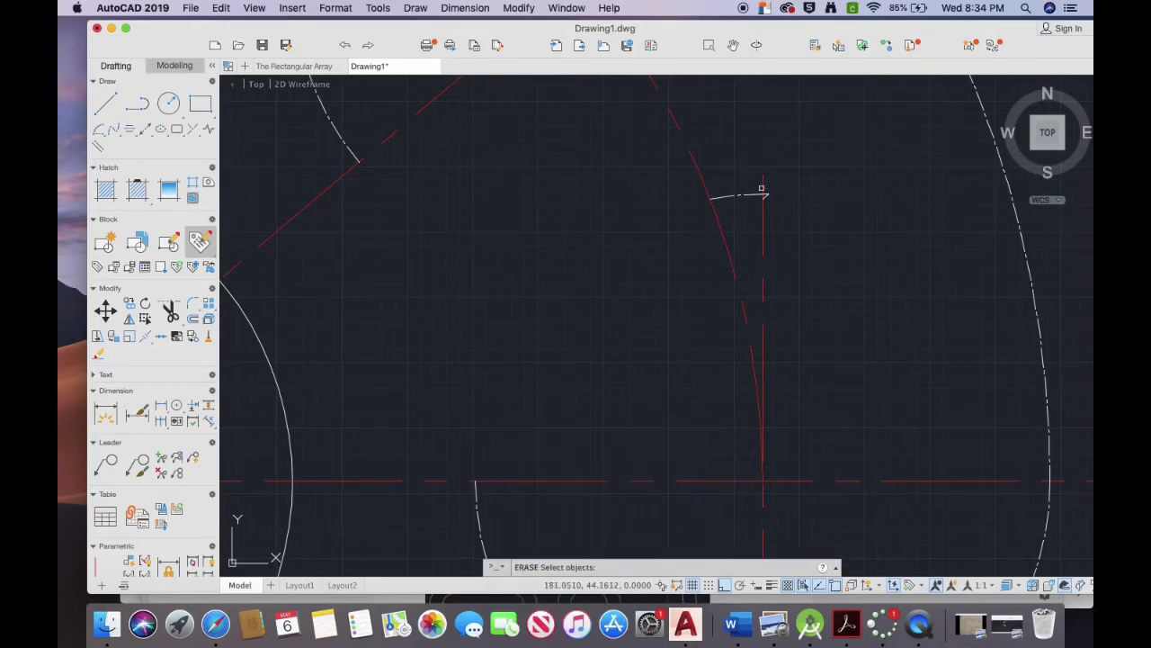
click(739, 198)
key(Return)
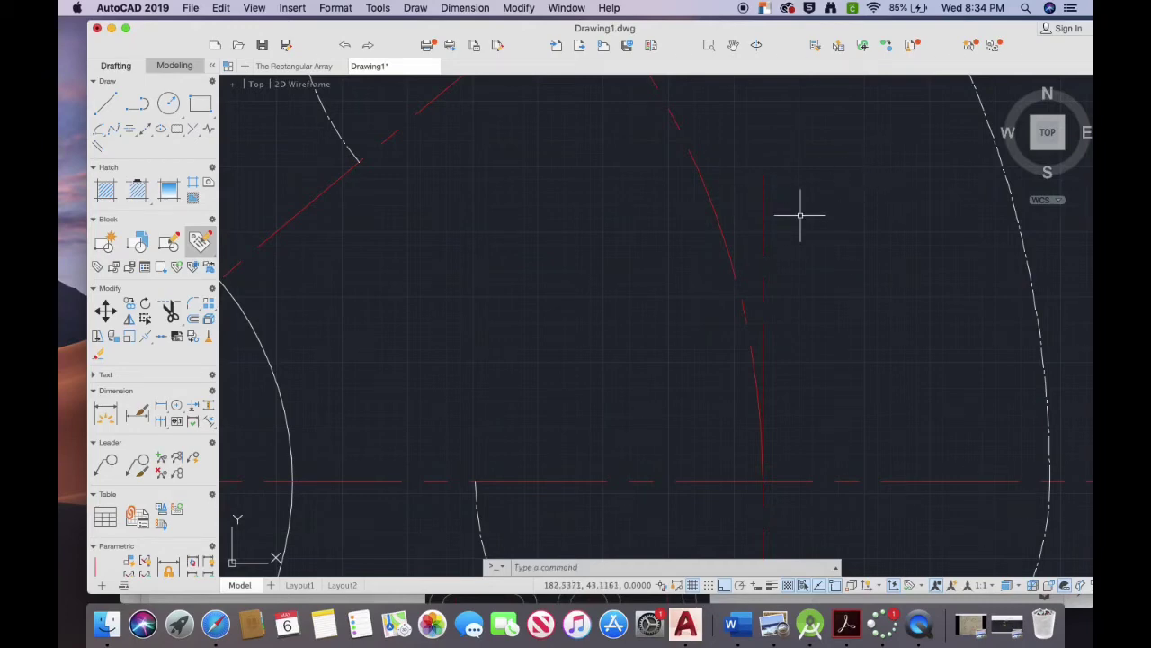
Step: Check the R6 and R11 radii of the curved slot in the Google Docs reference drawing and return to AutoCAD
scroll(799, 215, down, 10)
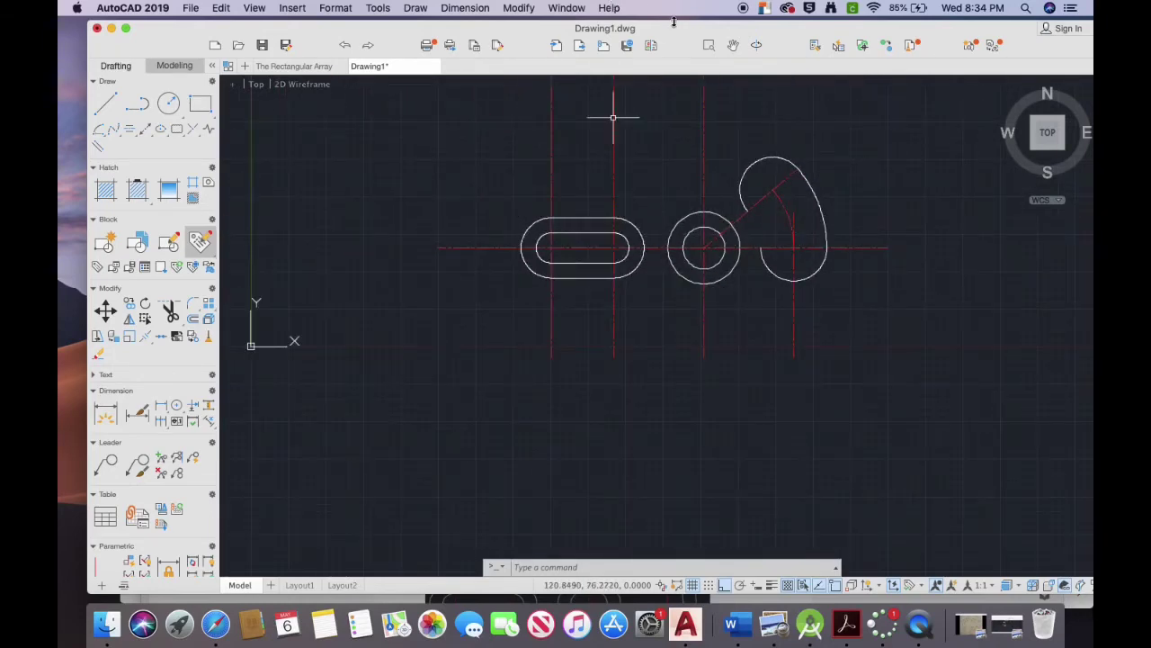
drag(672, 29, 663, 99)
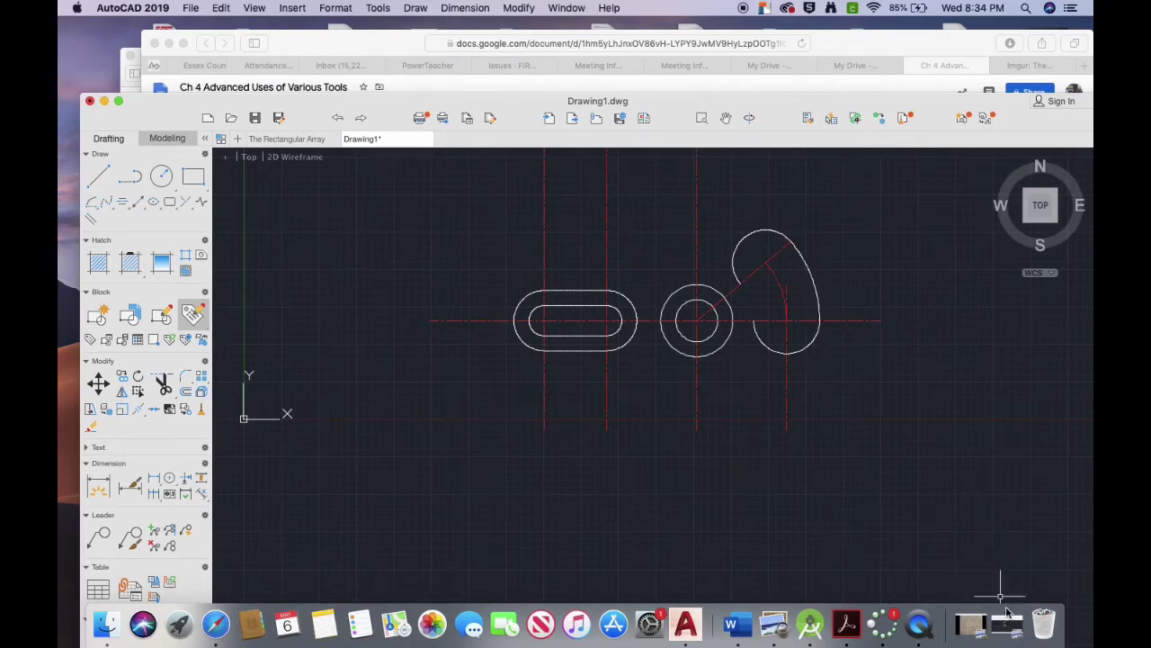
click(959, 65)
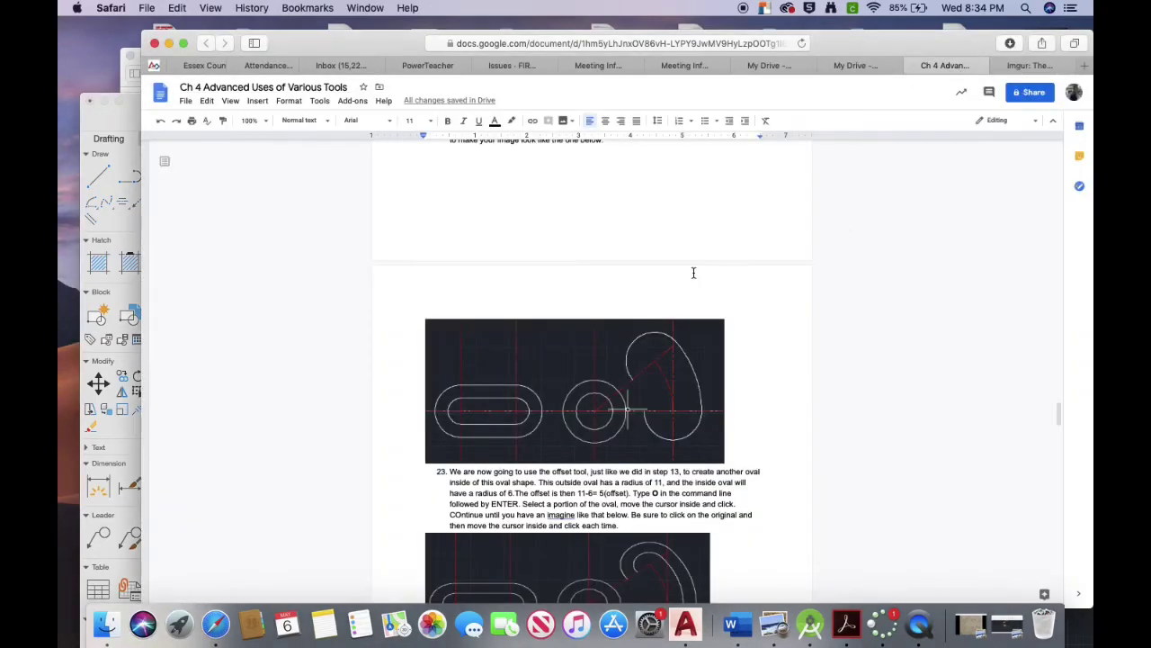
scroll(693, 272, up, 20)
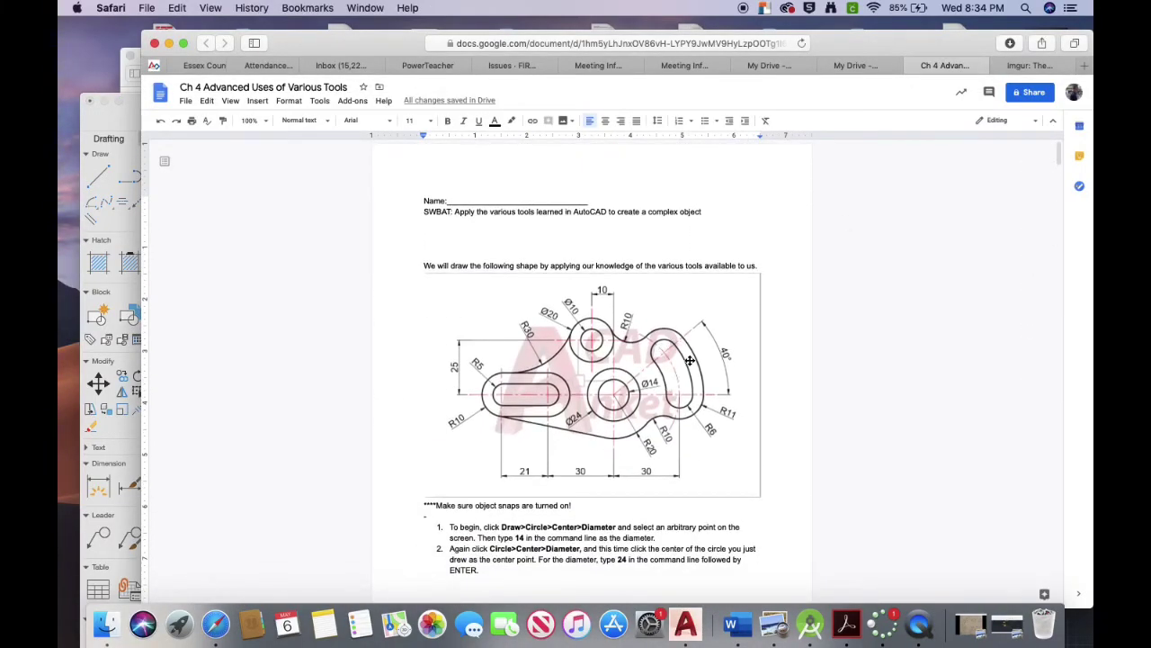
ctrl+scroll(690, 361, up, 5)
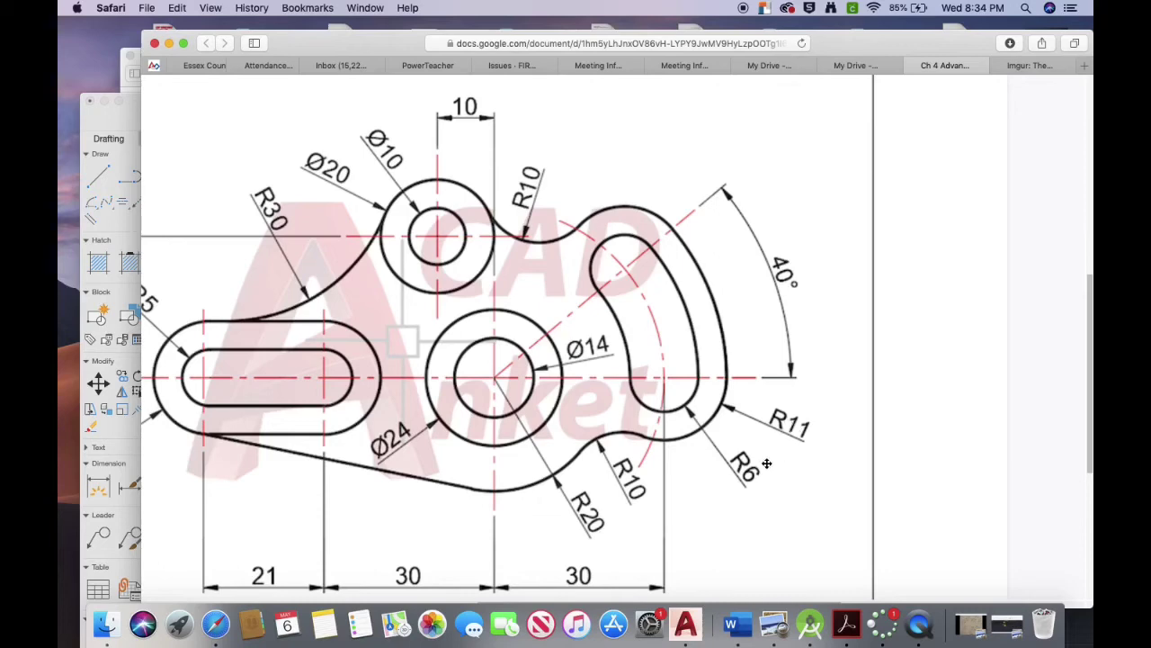
click(135, 111)
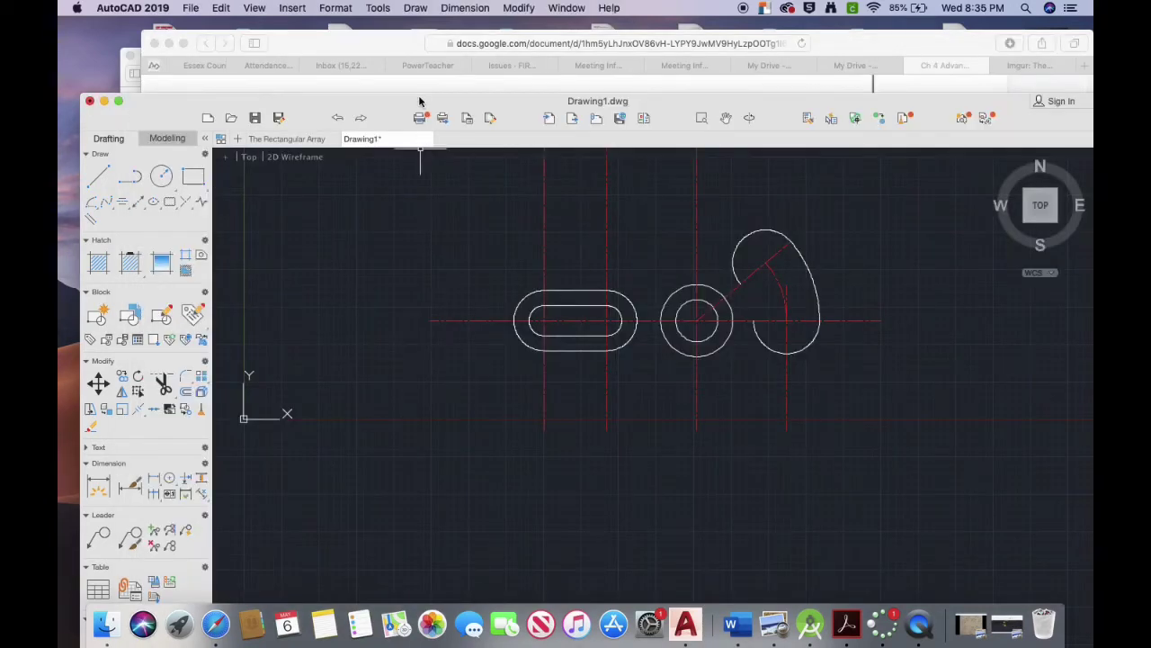
drag(420, 101, 407, 27)
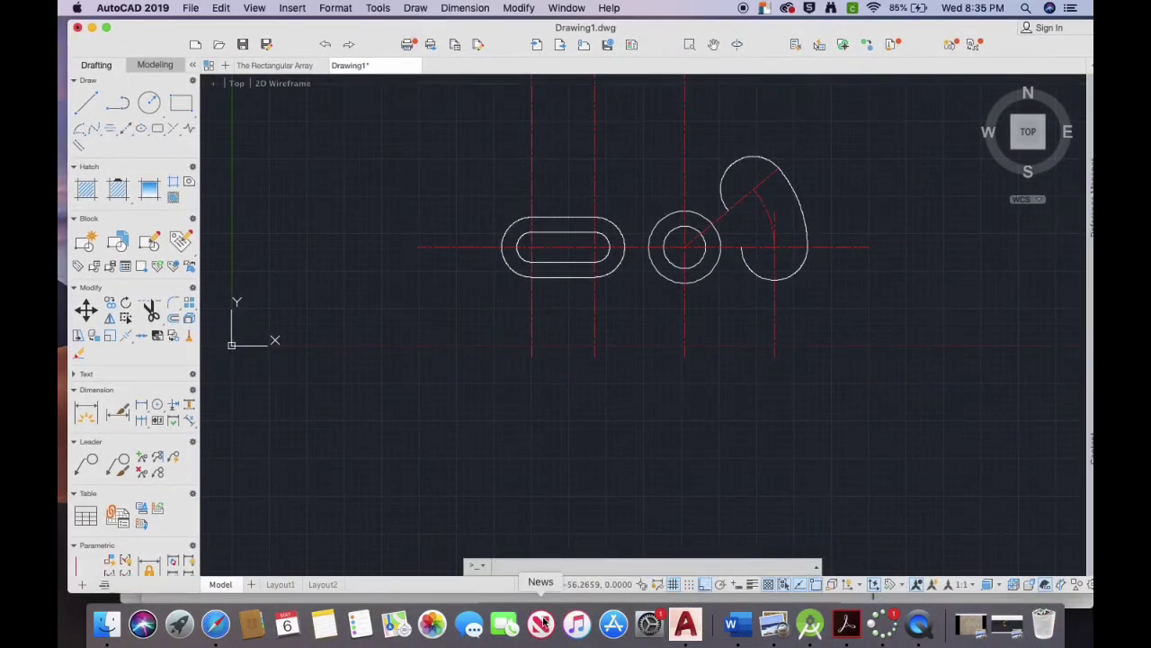
Step: Offset the lower end arc, the outer side arc and the upper end arc of the R11 outline inward by 5
text(o)
key(Return)
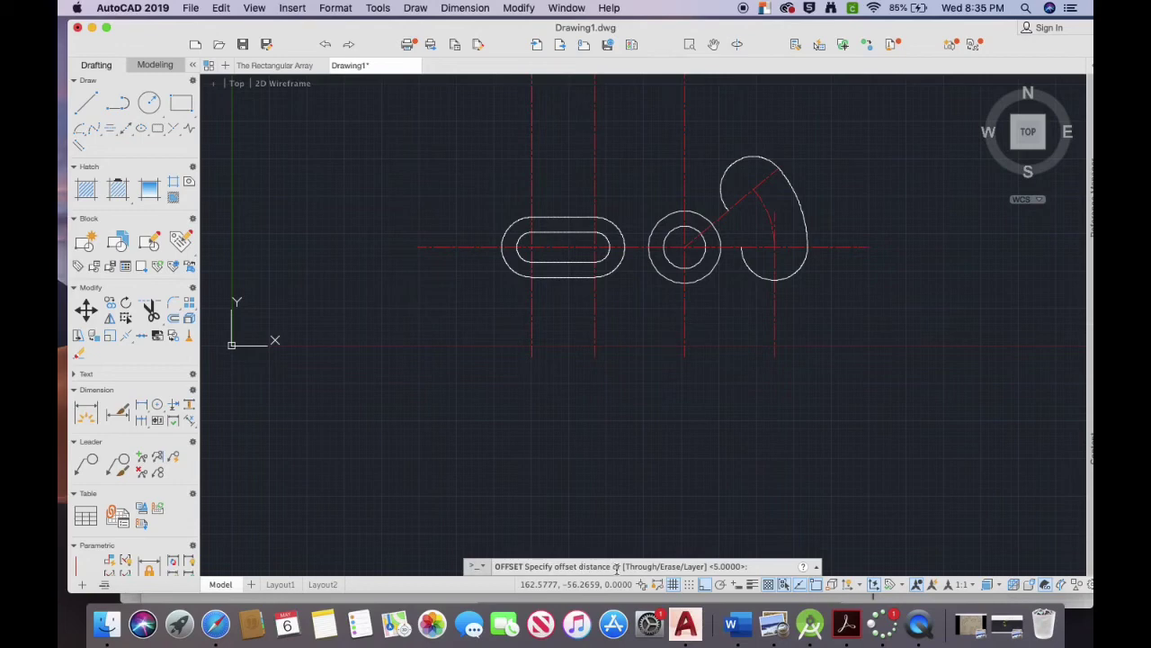
text(5)
key(Return)
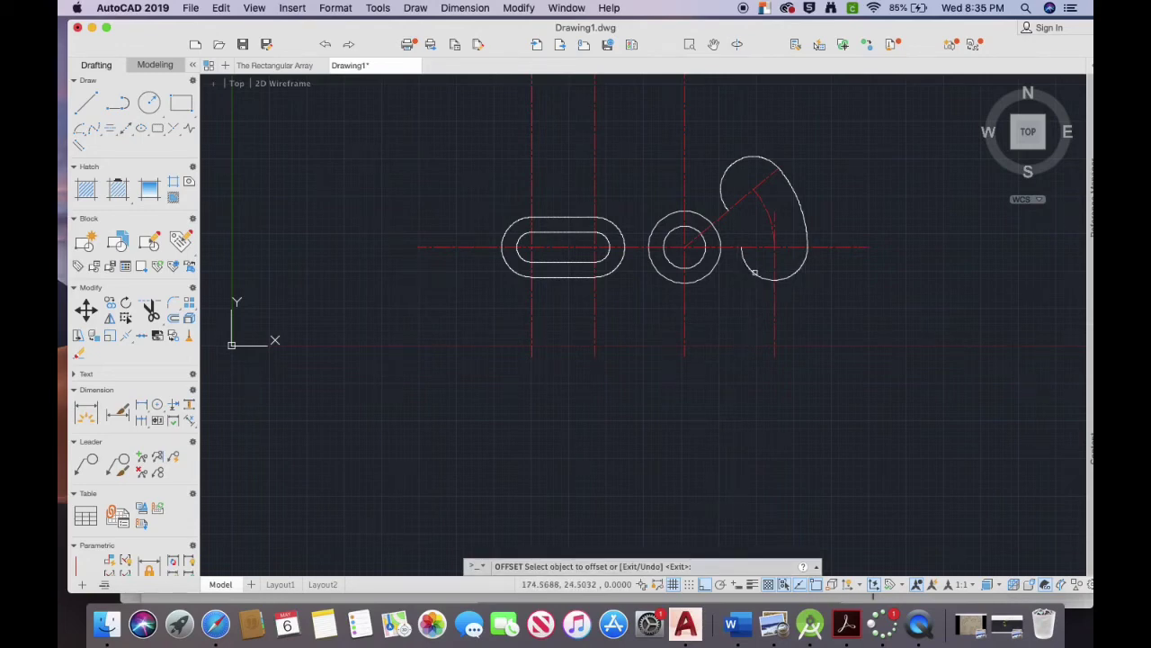
click(754, 273)
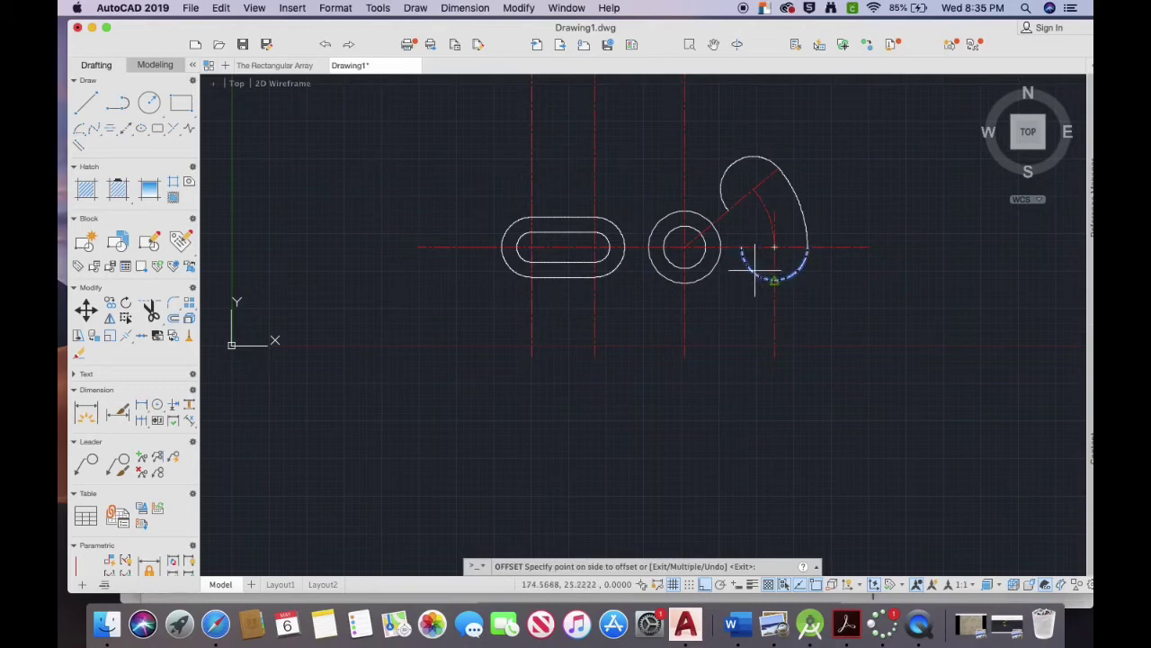
click(773, 247)
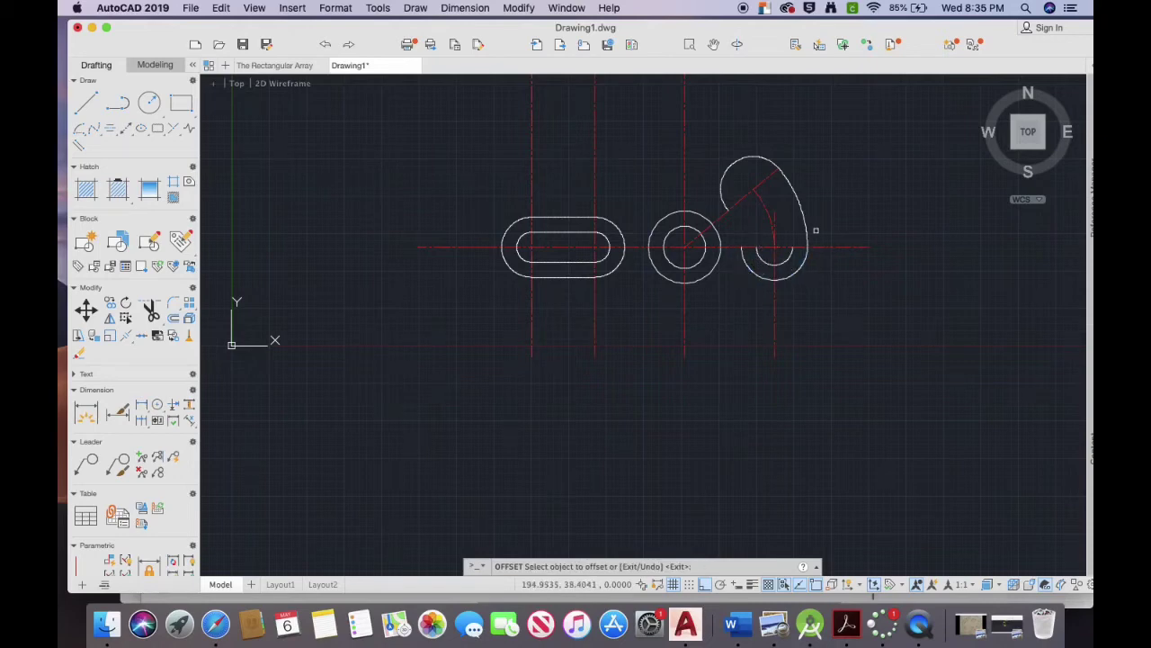
click(804, 227)
click(790, 235)
click(752, 159)
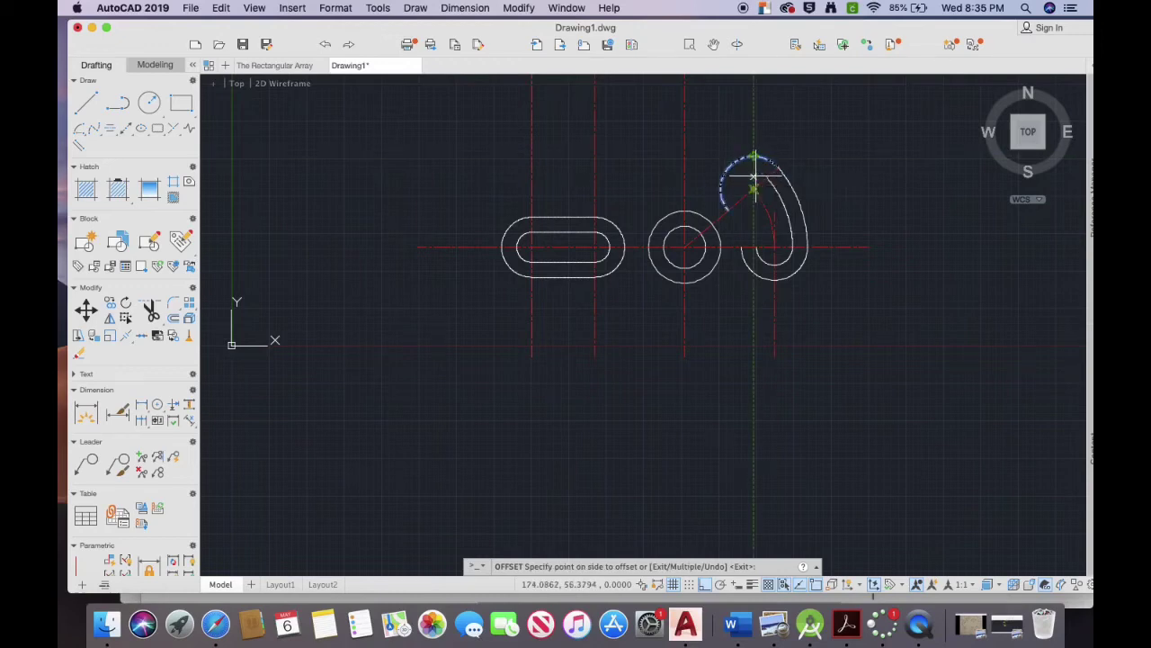
click(752, 171)
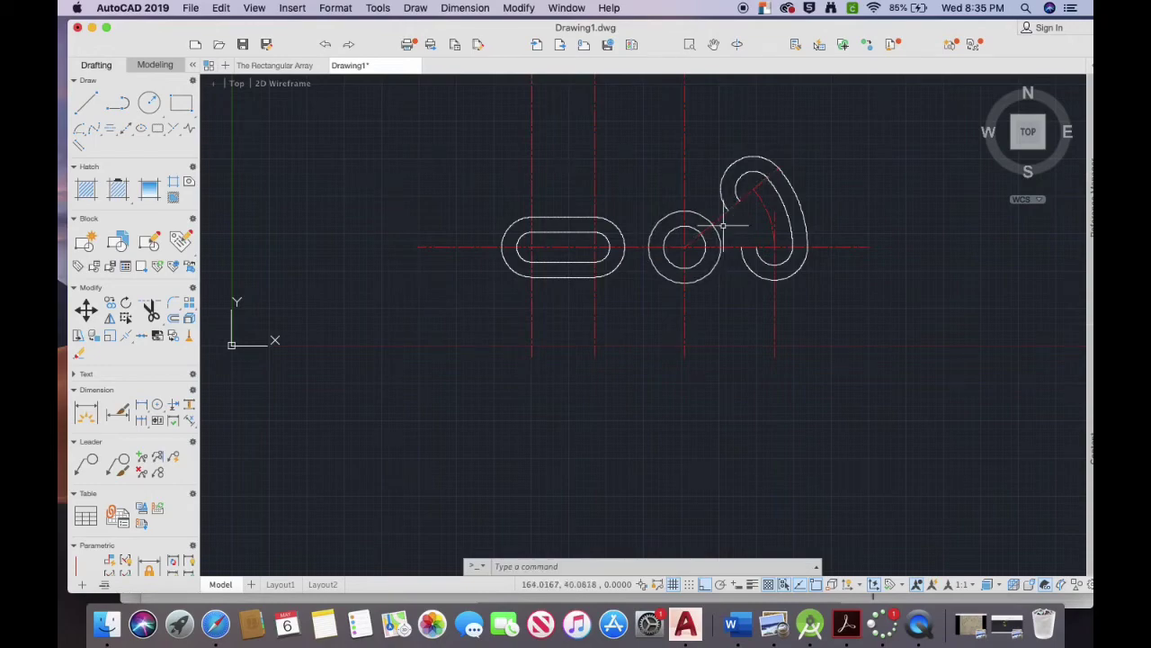
Step: Check how the curved slot's inner side closes in the Google Docs reference drawing and return to AutoCAD
drag(673, 29, 714, 180)
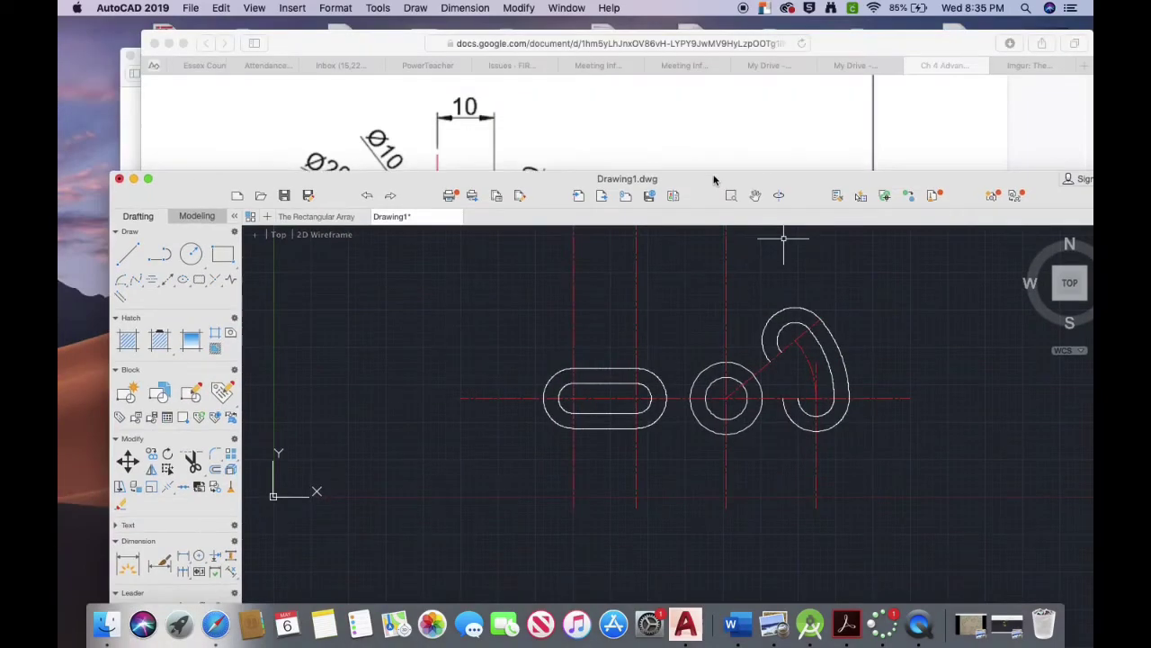
click(690, 114)
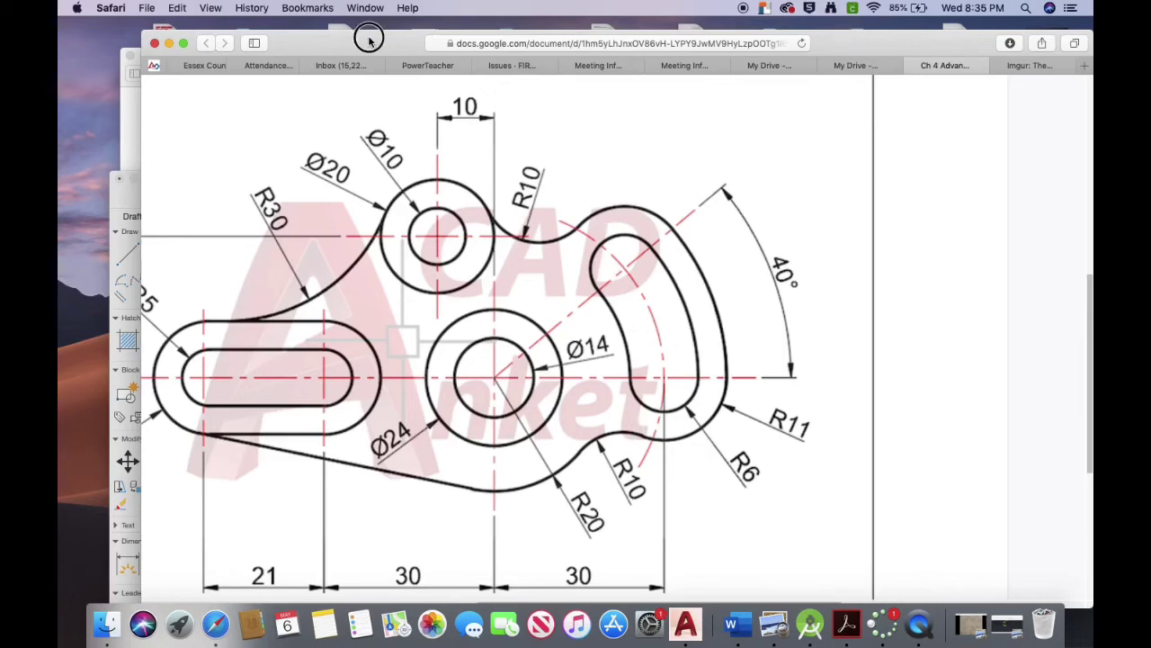
drag(360, 36, 366, 64)
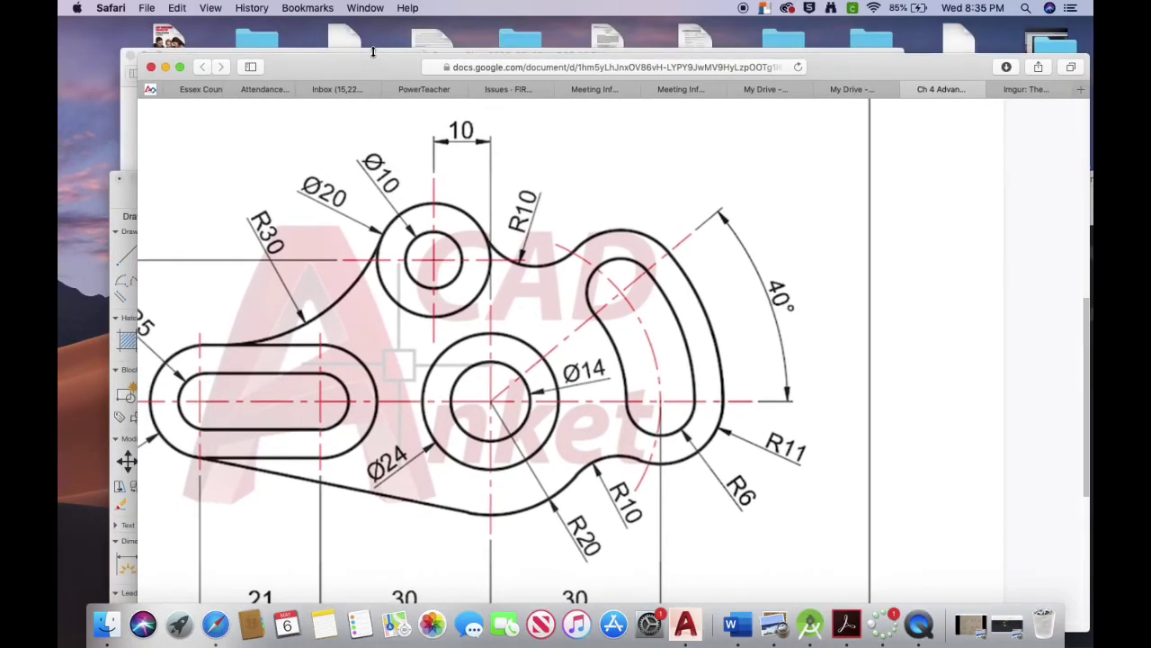
double_click(369, 38)
click(957, 68)
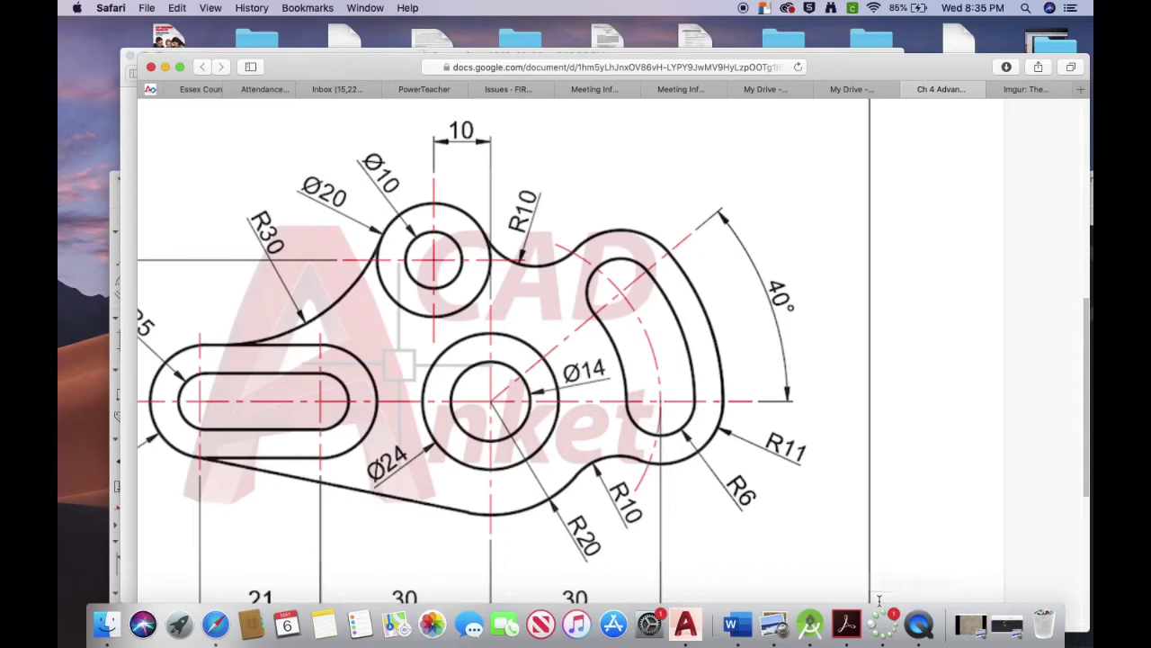
click(684, 629)
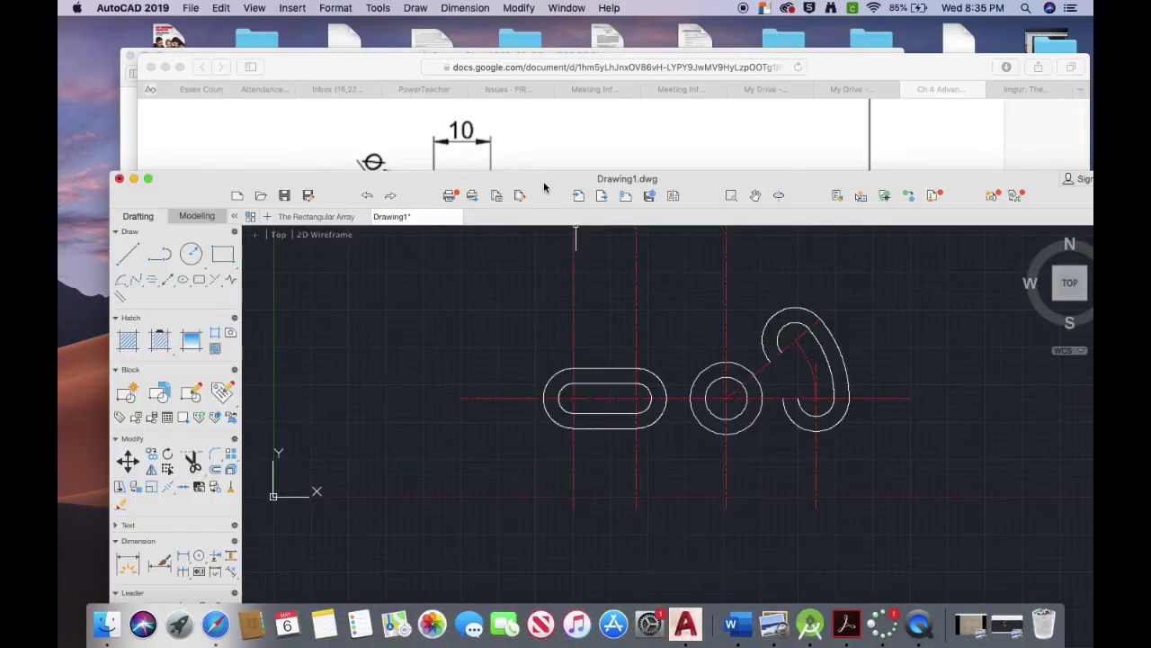
drag(544, 187, 473, 31)
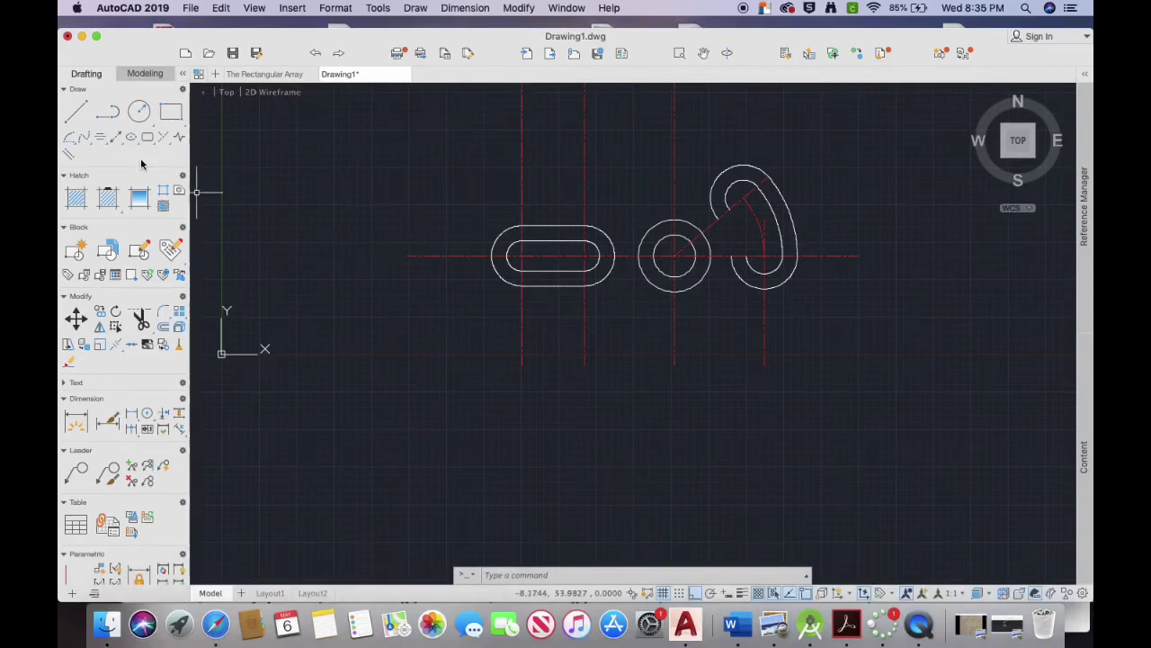
Step: Draw an arc centered on the concentric circles, from the inner end of the slot's lower arc to the inner end of its upper arc
click(69, 137)
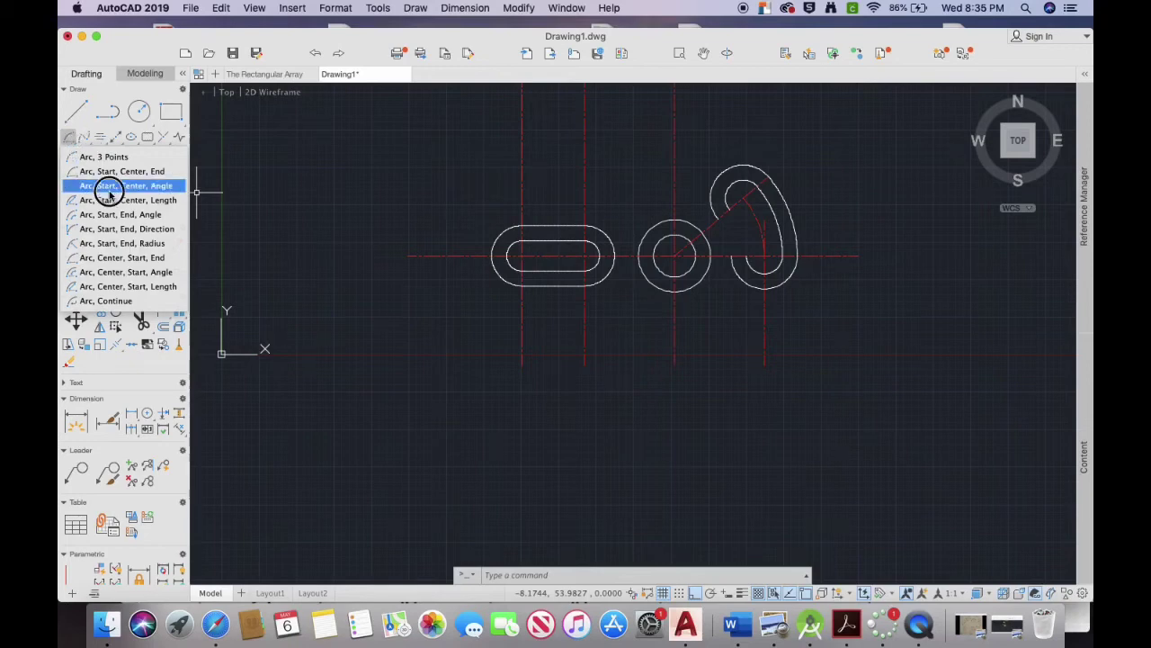
click(137, 272)
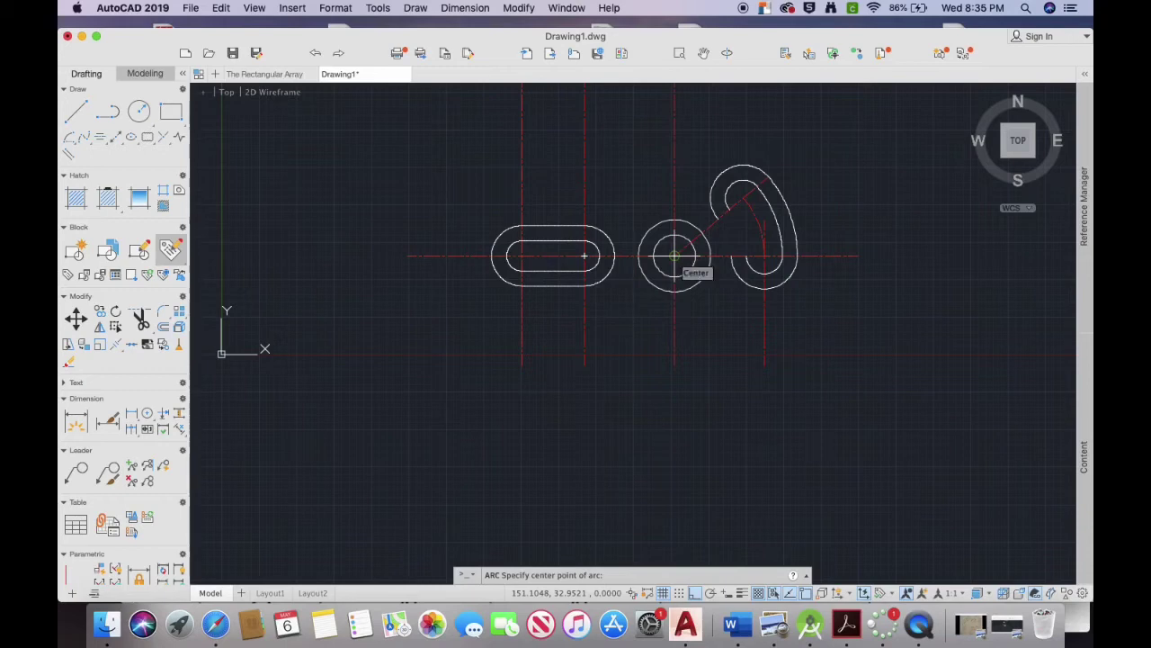
click(674, 256)
click(746, 256)
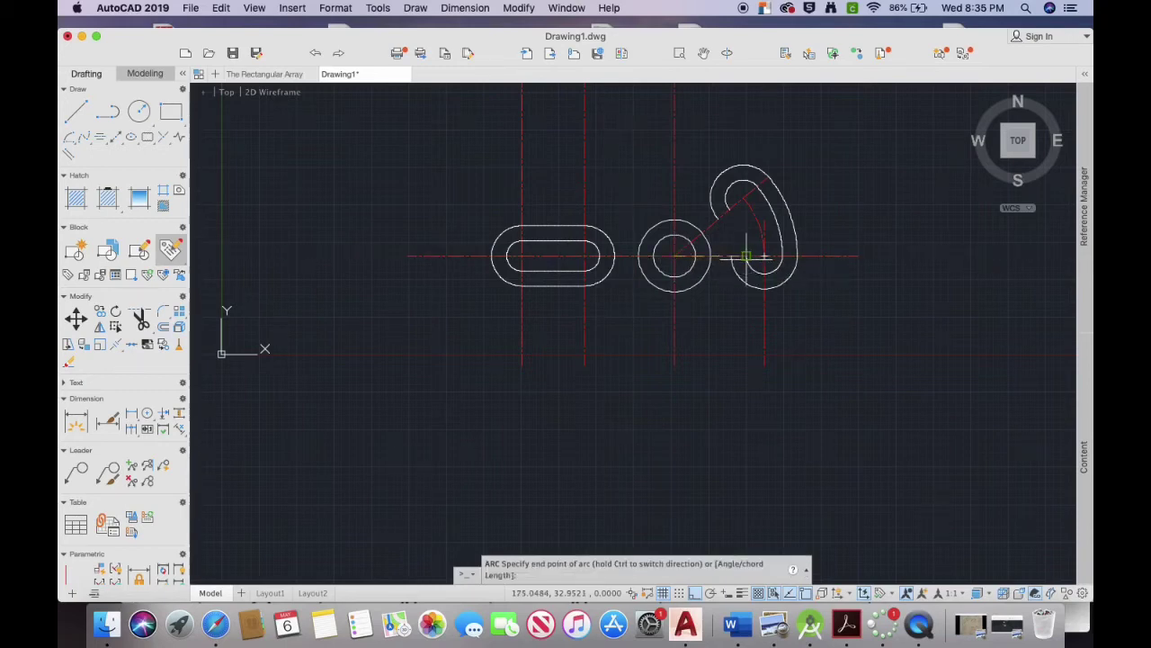
click(724, 205)
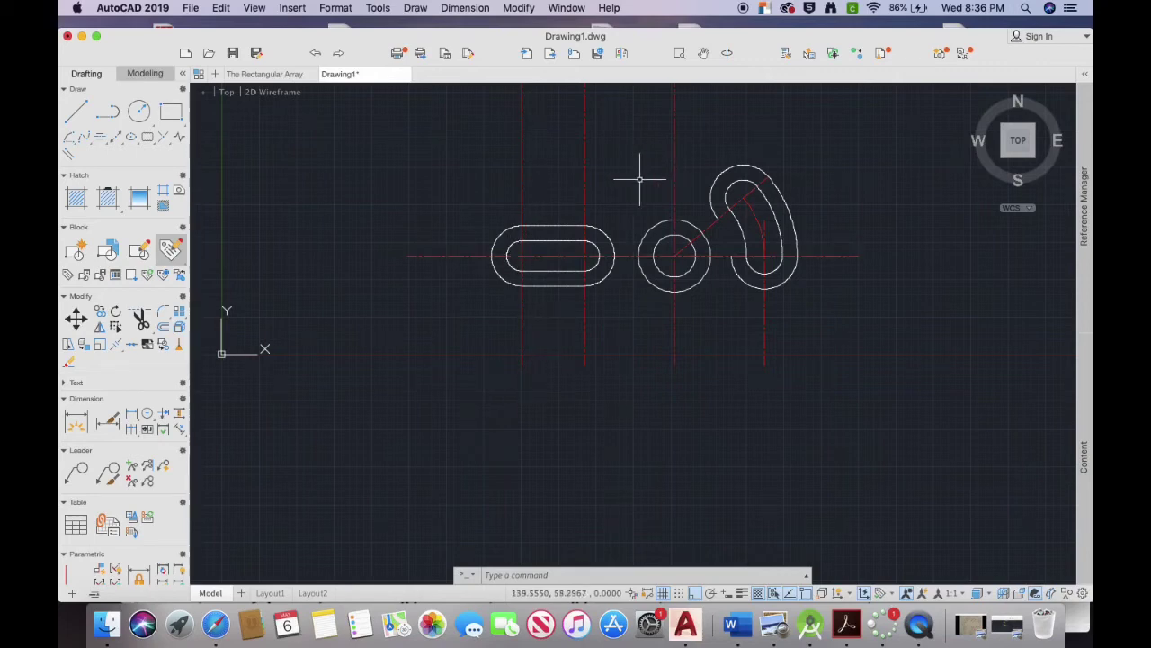
Step: Copy the horizontal center line 25 units upward, using the concentric circles' center as the base point
text(copy)
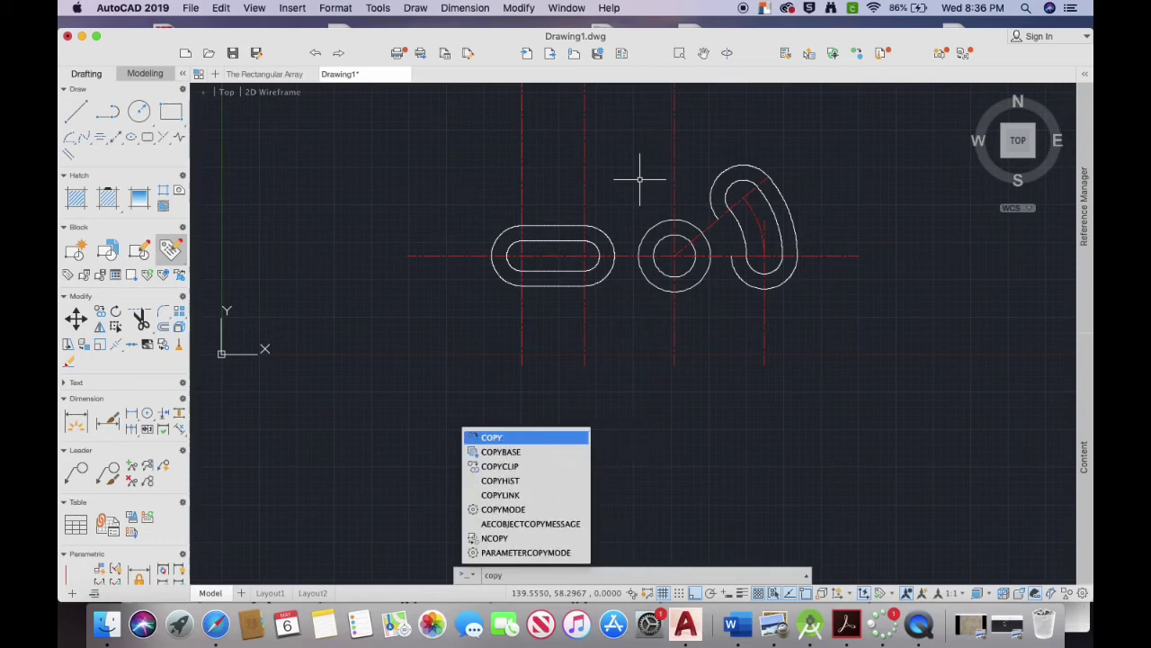
key(Return)
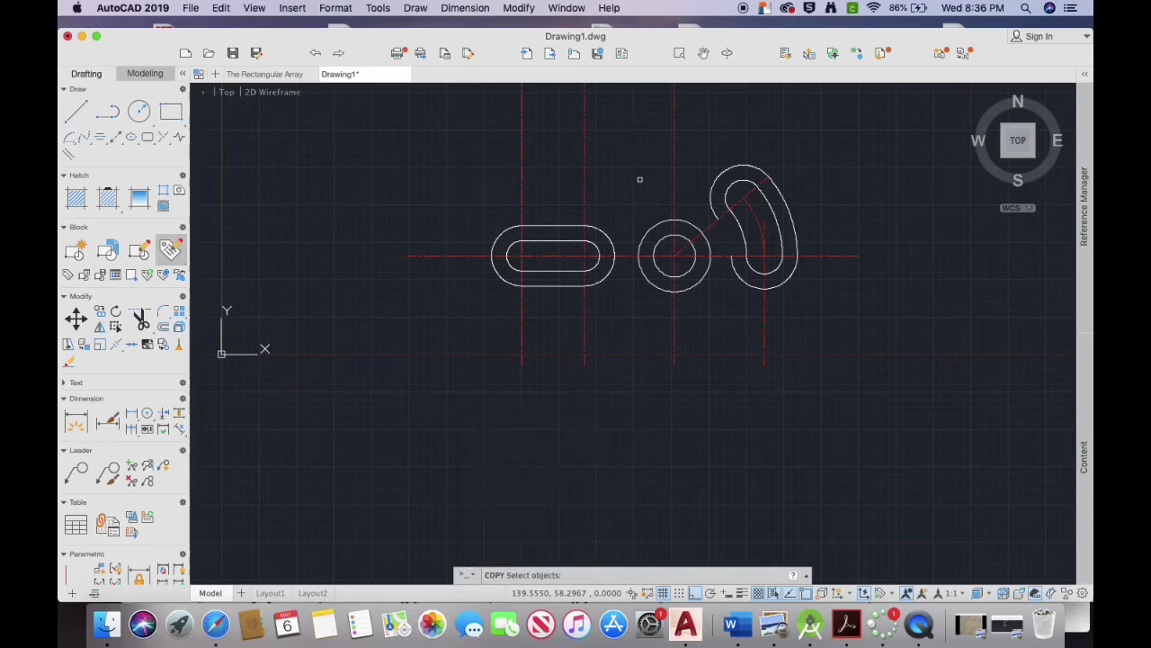
click(624, 255)
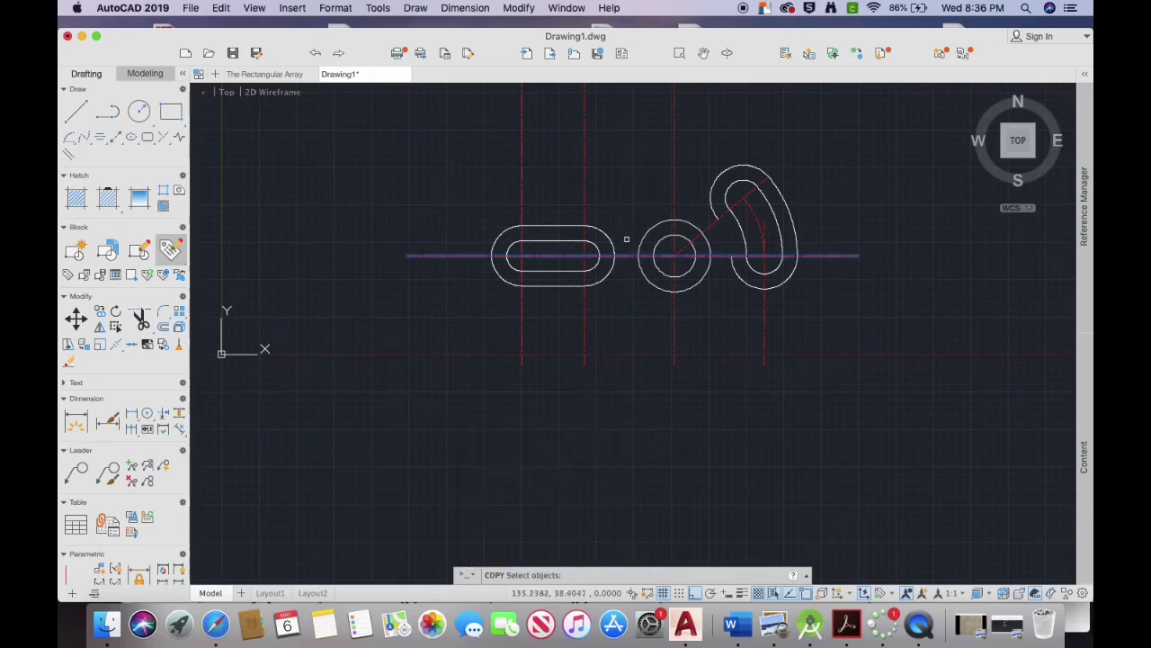
key(Return)
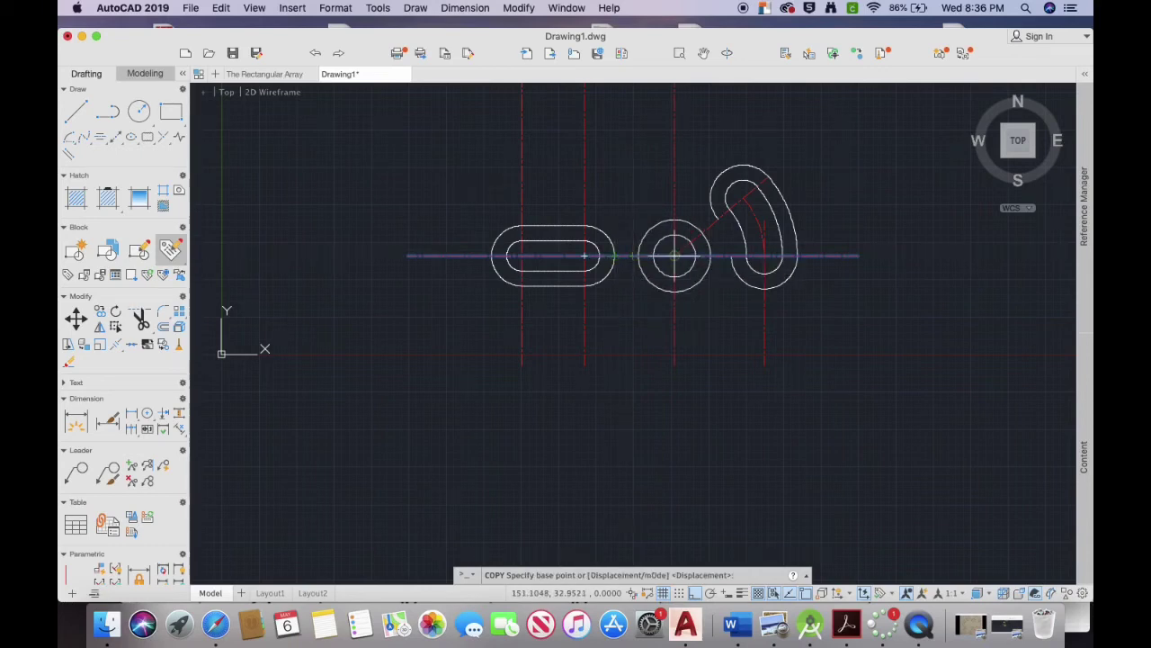
click(675, 256)
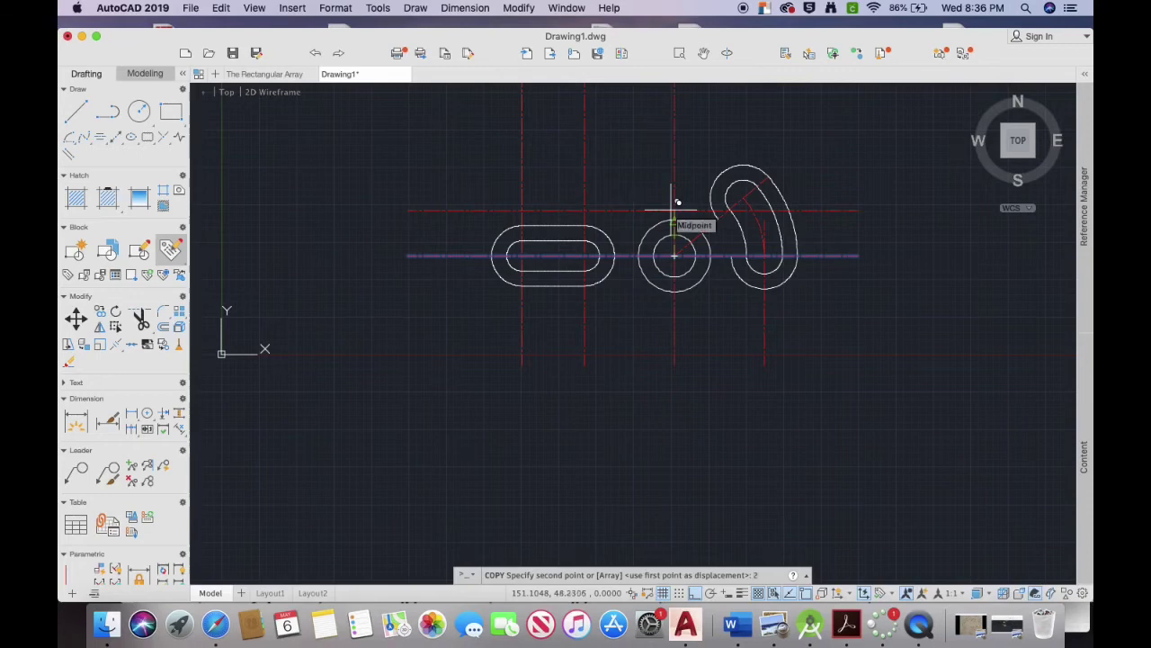
click(672, 205)
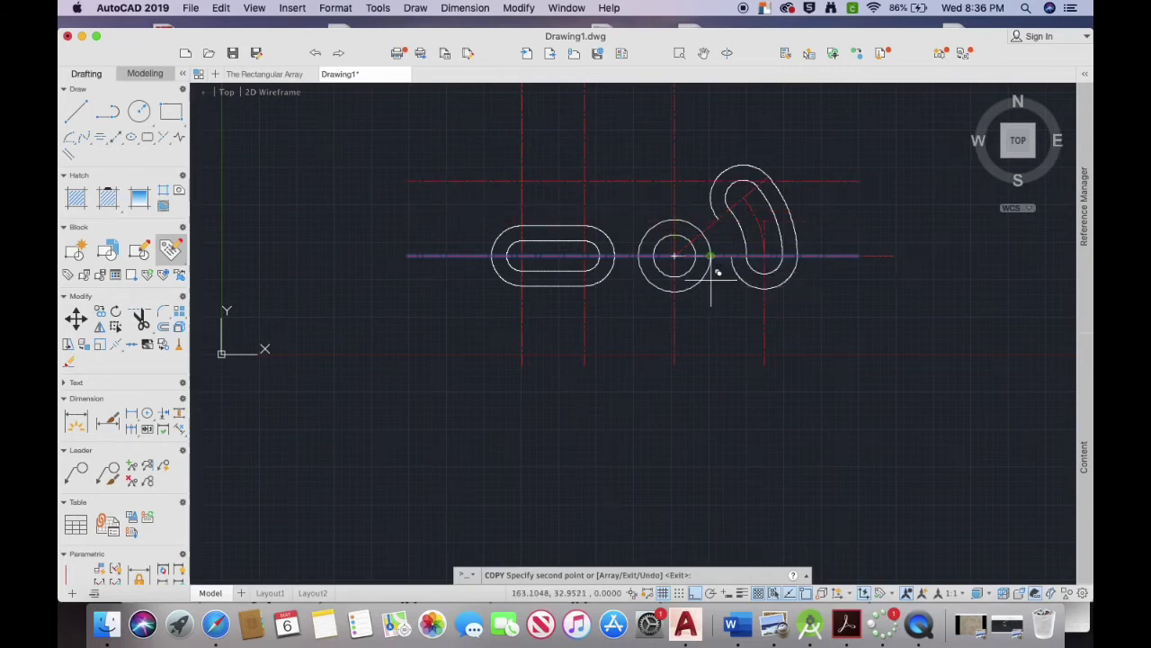
key(Return)
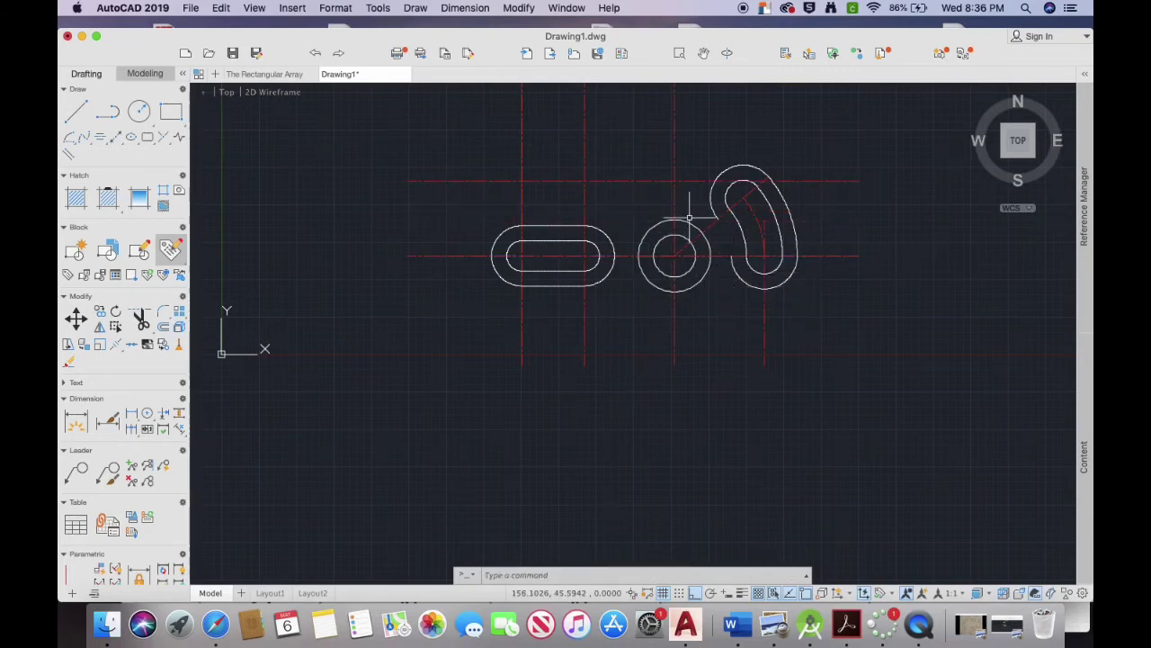
Step: Copy the vertical center line through the concentric circles 10 units to the left, using their center as the base point
text(copy)
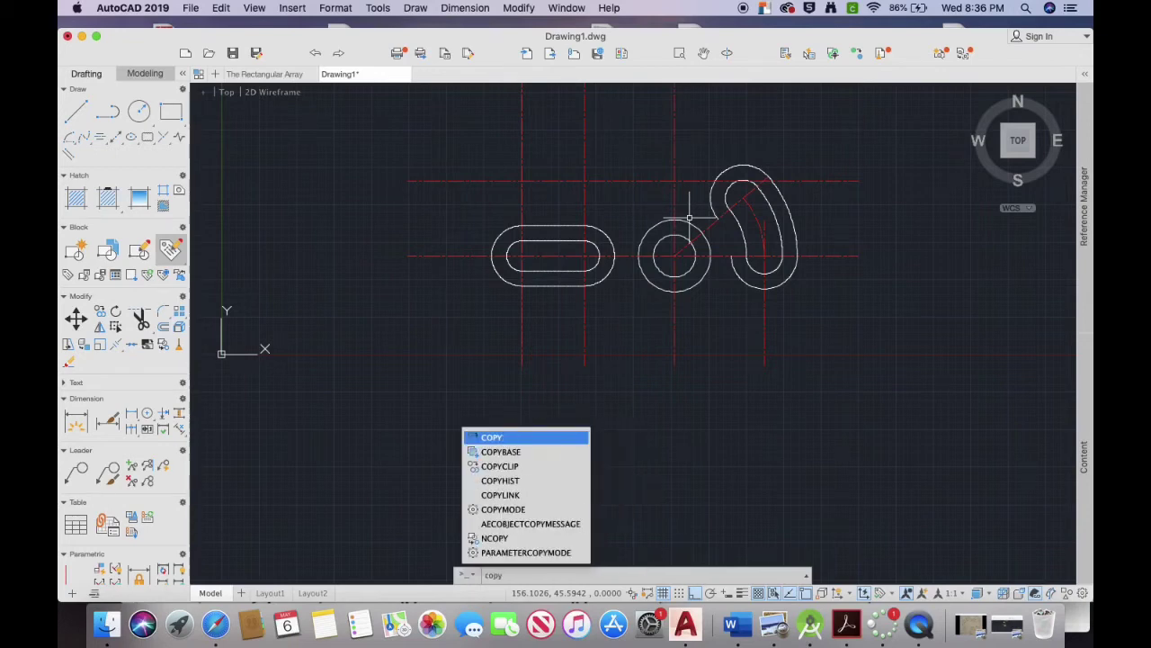
key(Return)
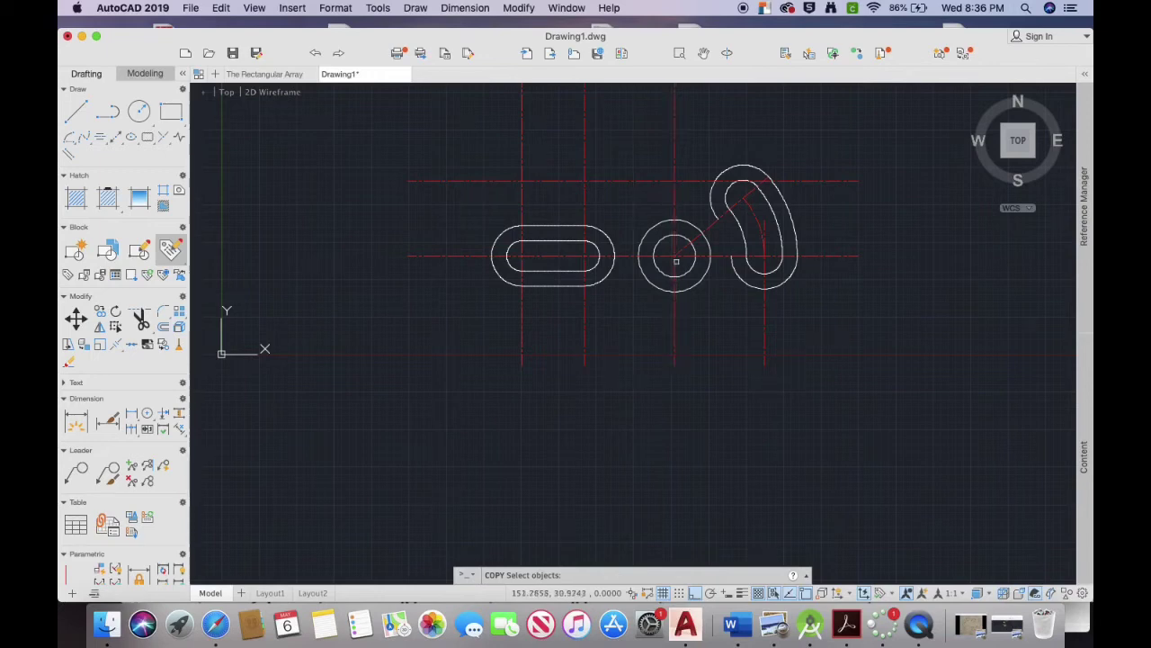
click(675, 196)
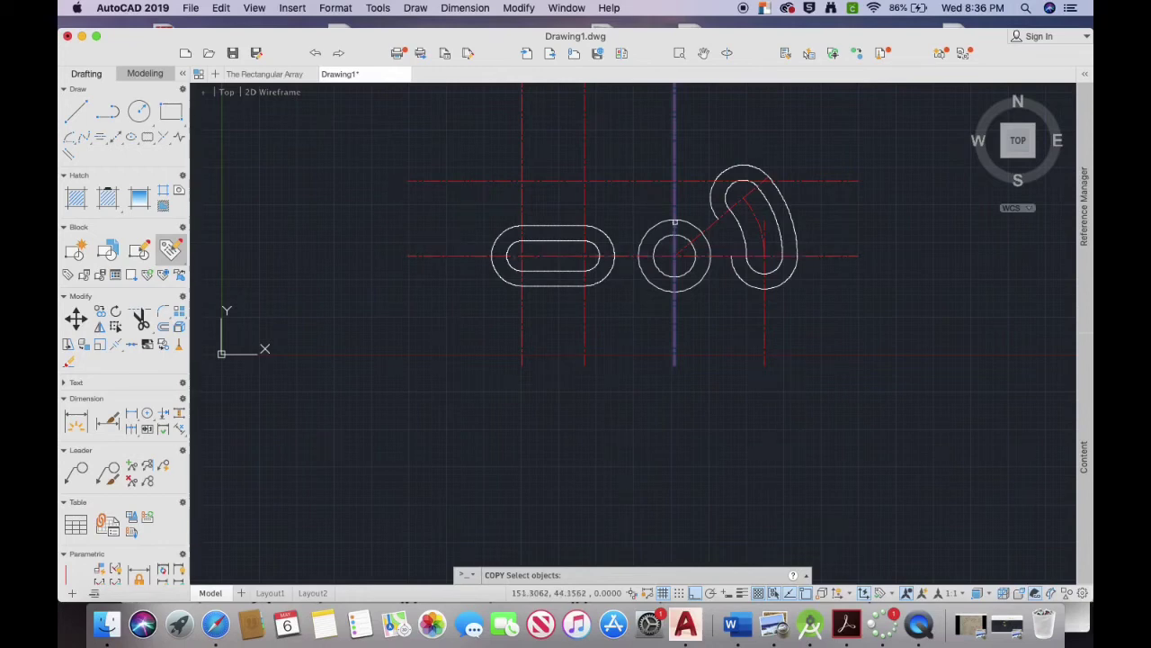
key(Return)
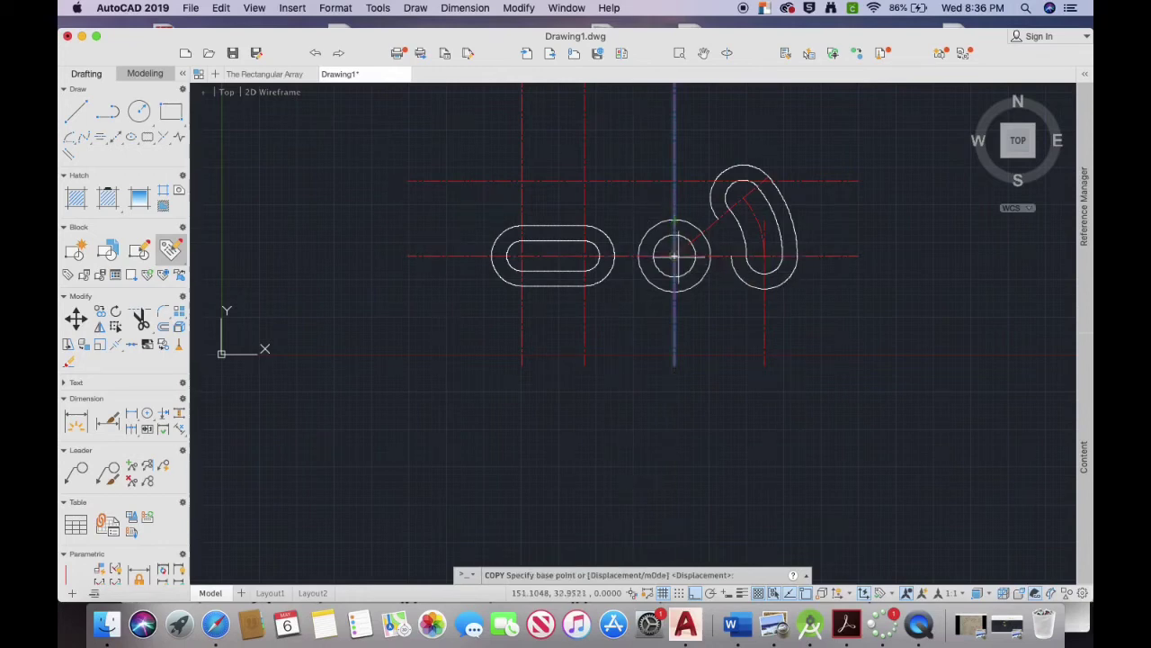
click(676, 258)
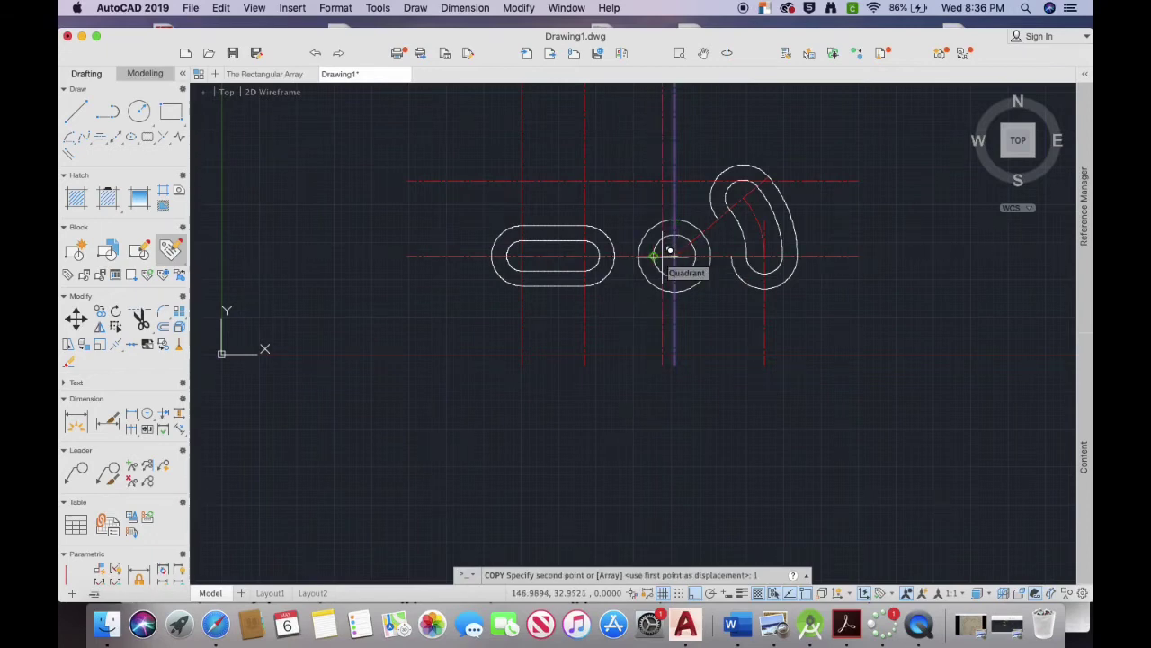
click(668, 252)
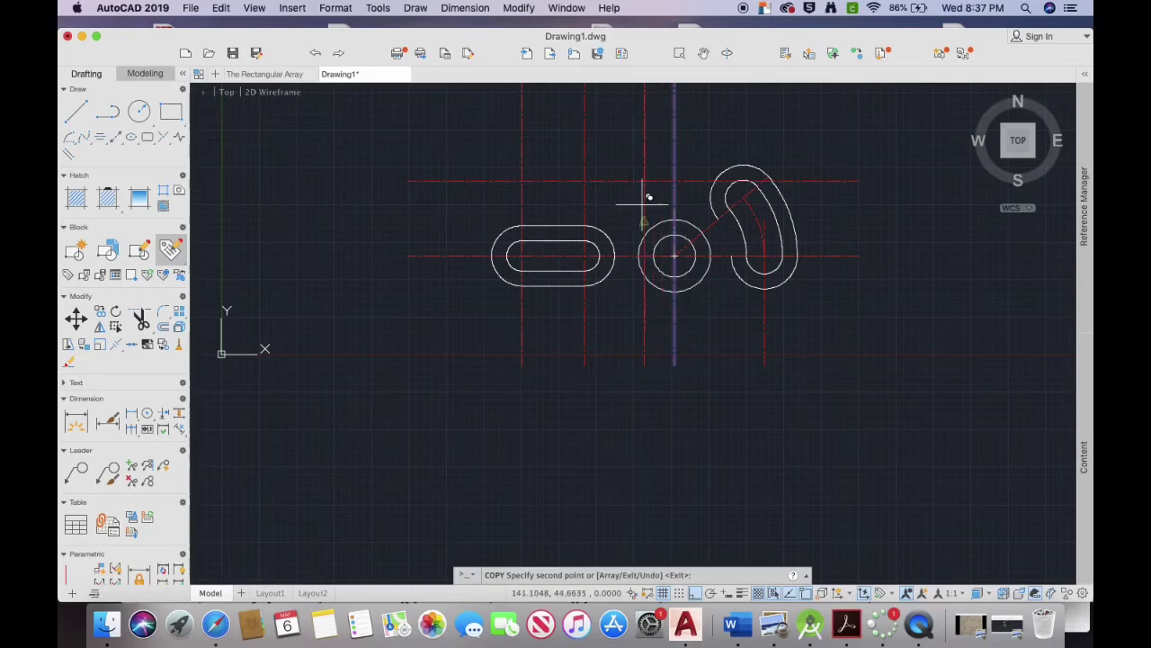
key(Return)
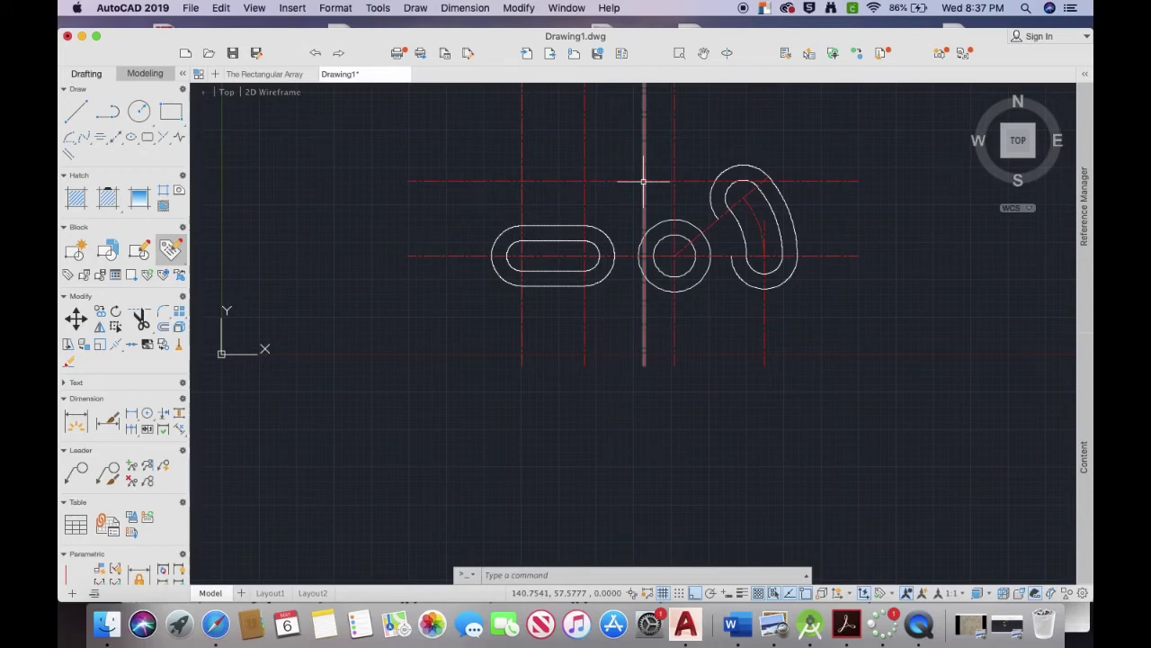
Step: Draw a diameter 10 circle centered where the copied vertical and upper horizontal center lines cross
click(140, 117)
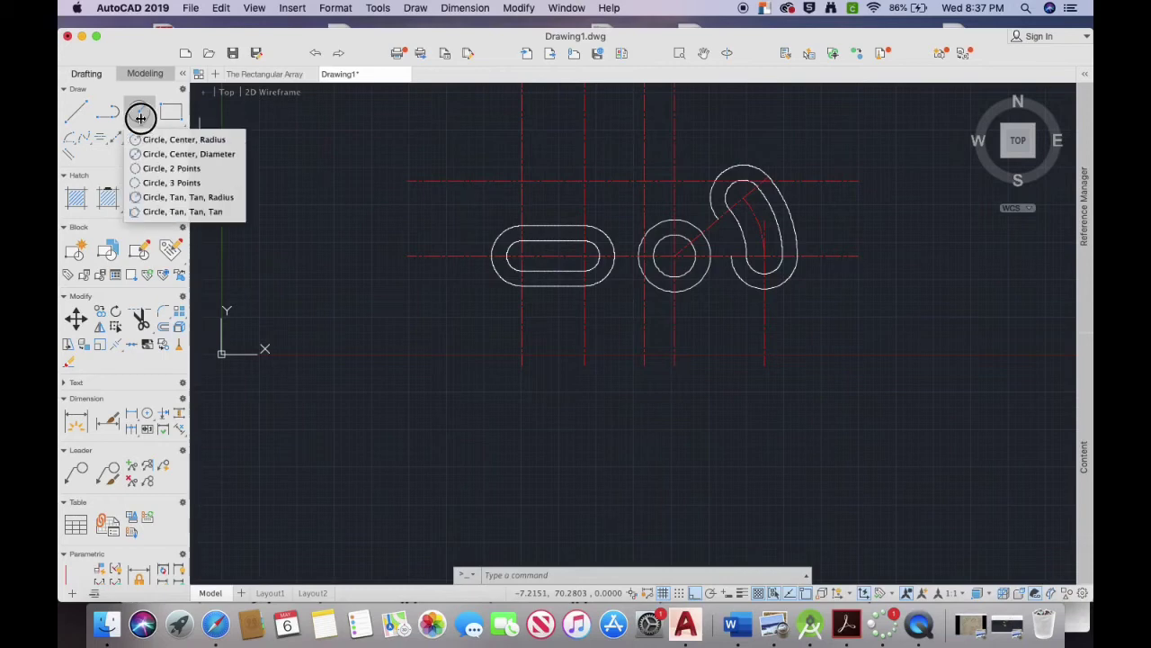
click(183, 154)
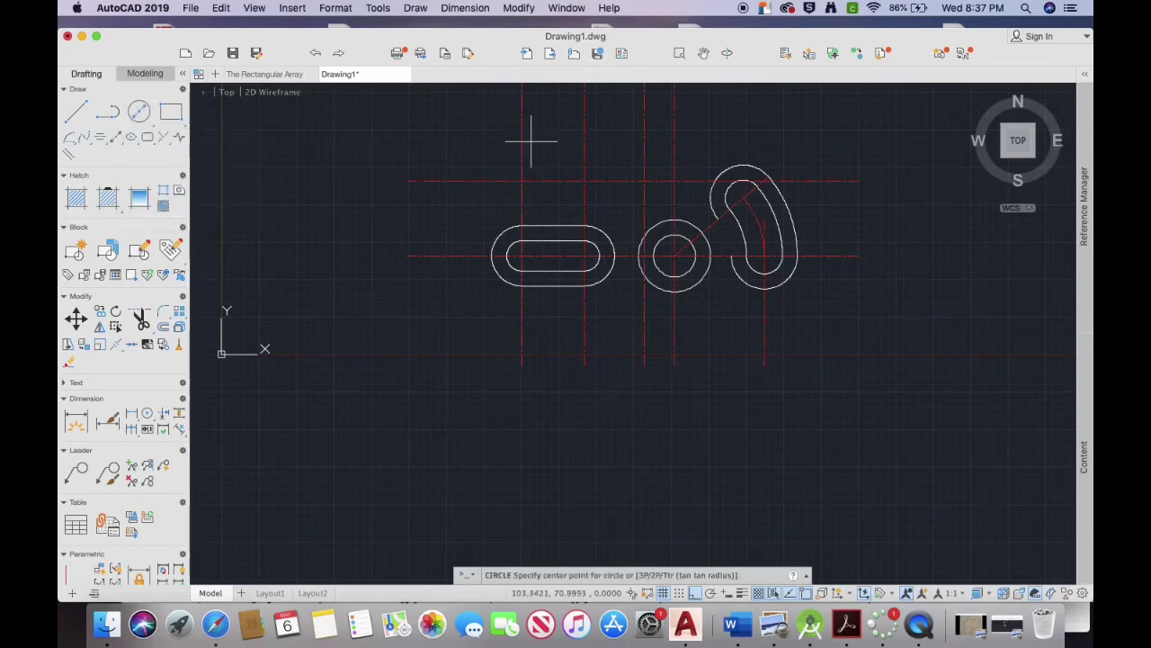
click(644, 181)
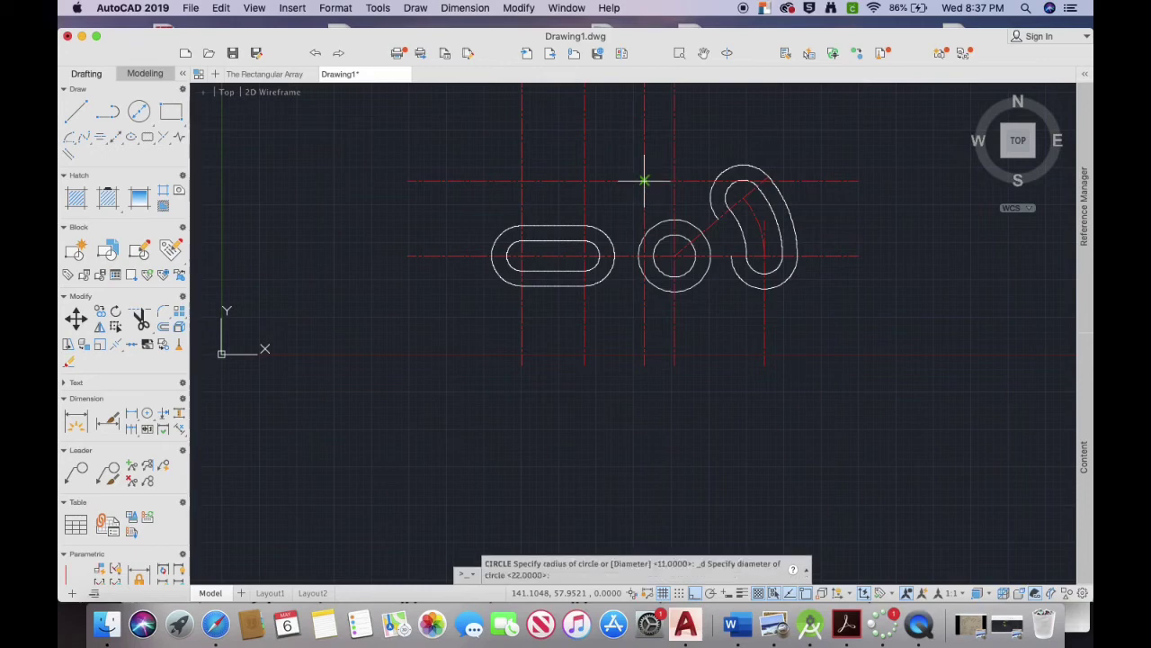
text(1)
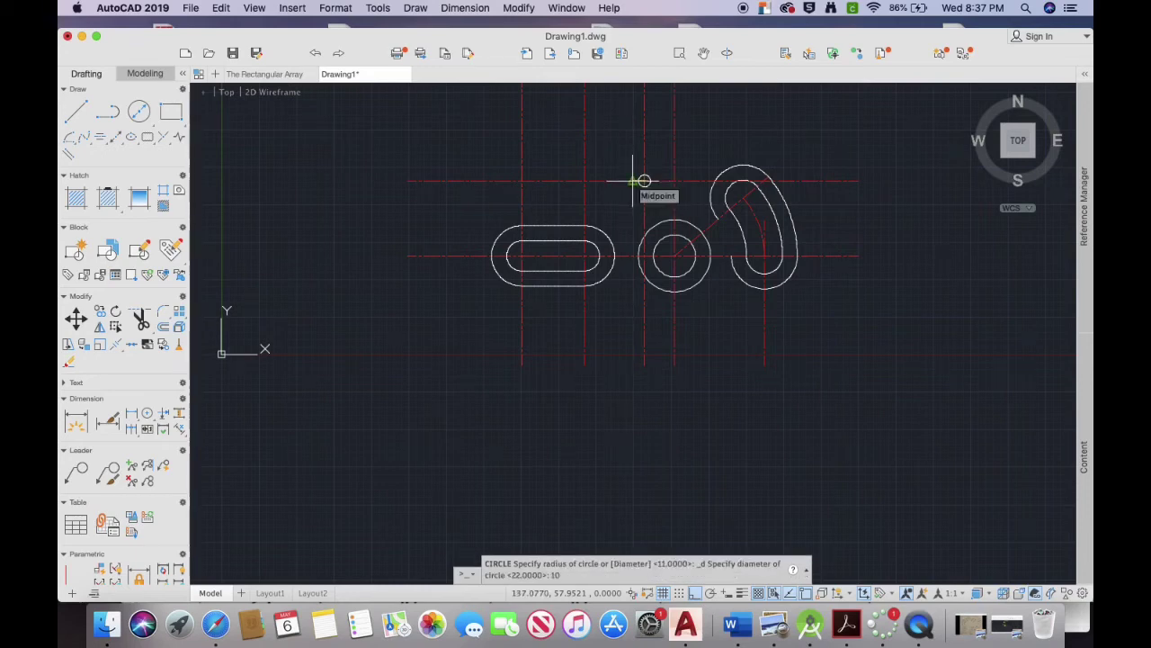
text(0)
key(Return)
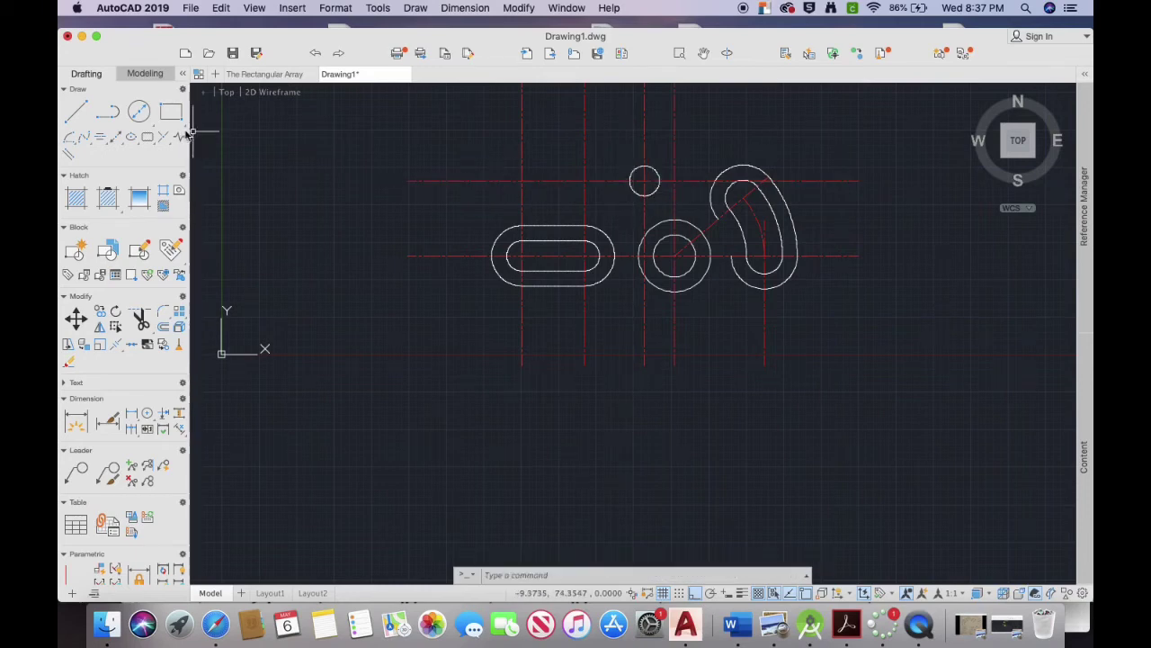
Step: Draw a diameter 20 circle concentric with the upper diameter 10 circle
click(145, 113)
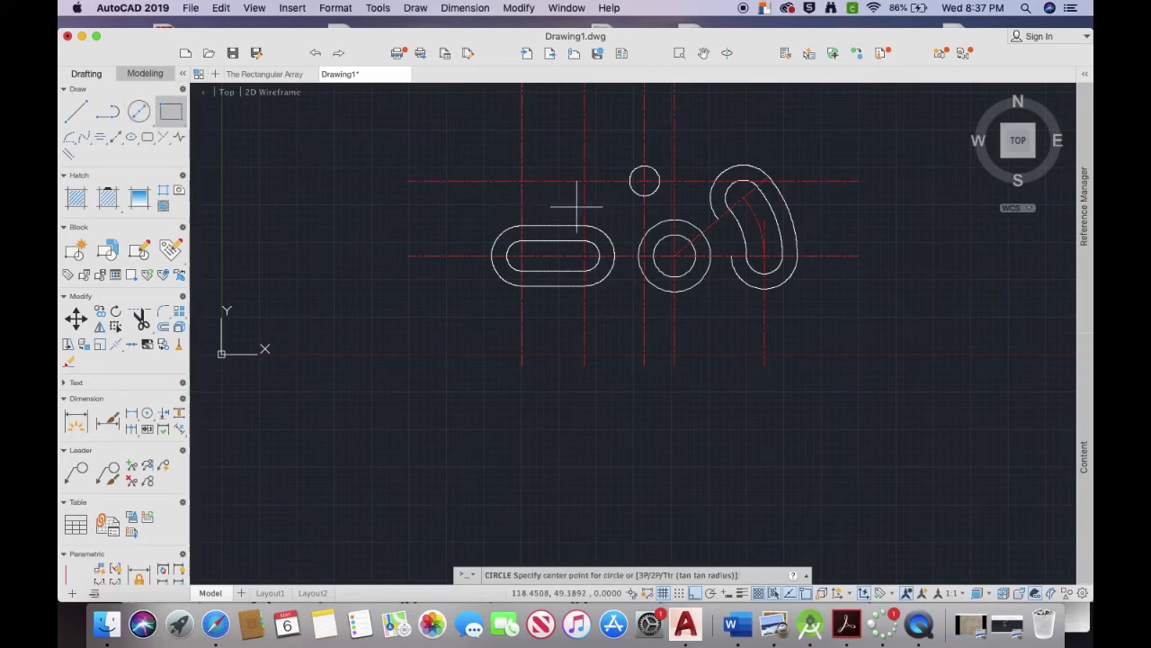
click(644, 180)
text(d)
key(Return)
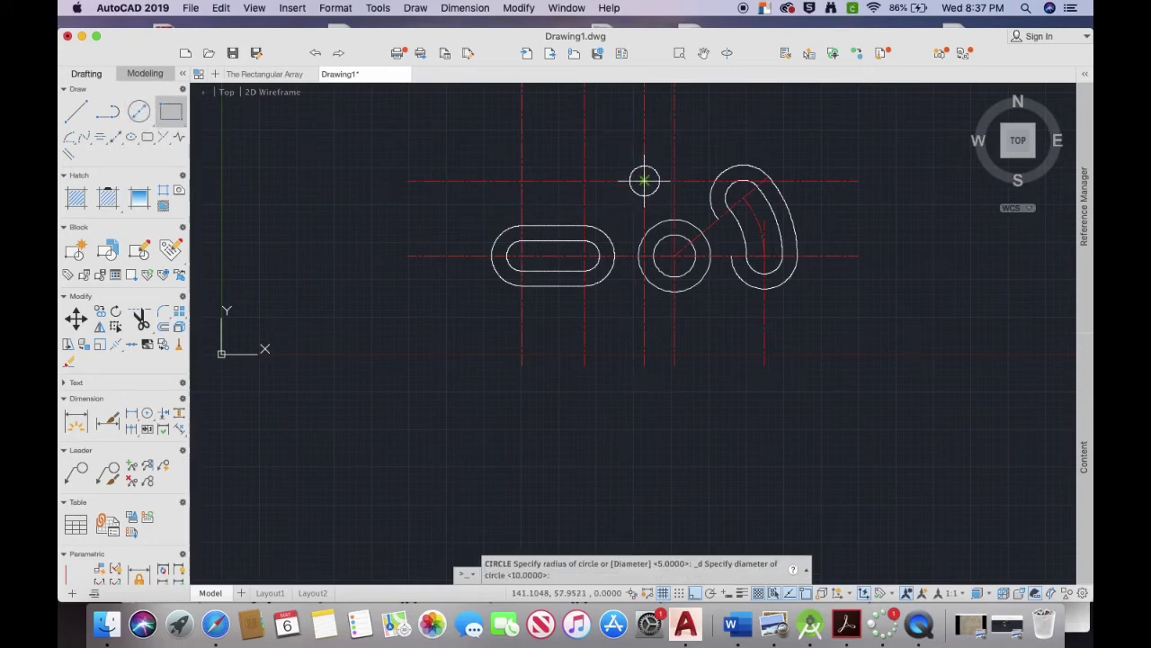
text(20)
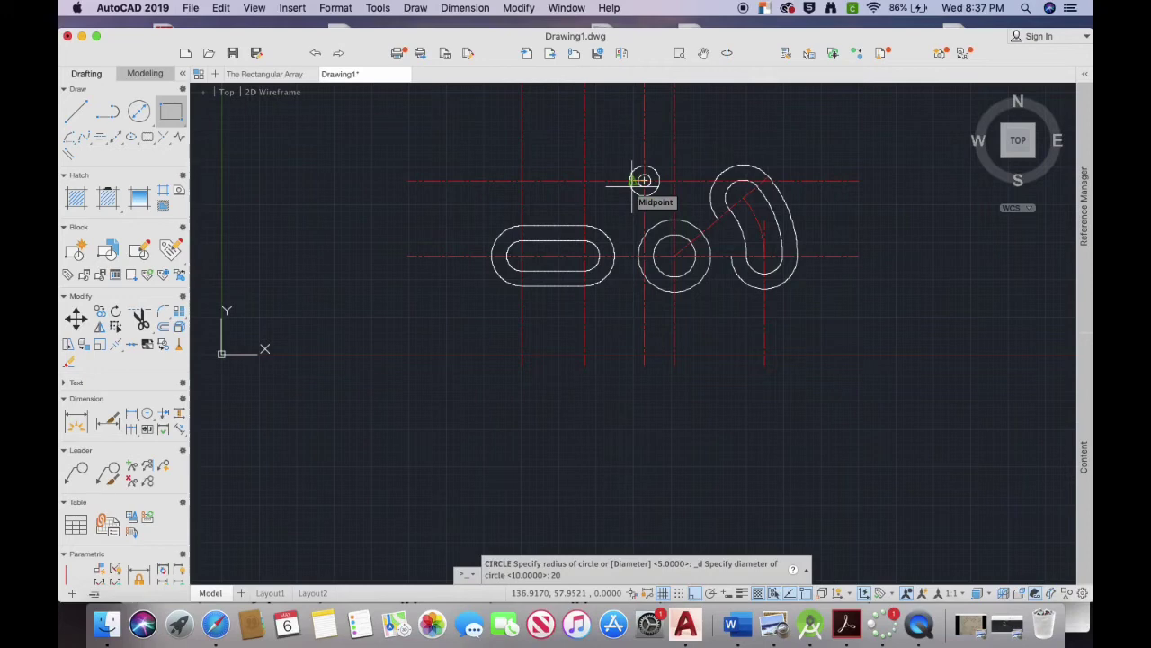
key(Return)
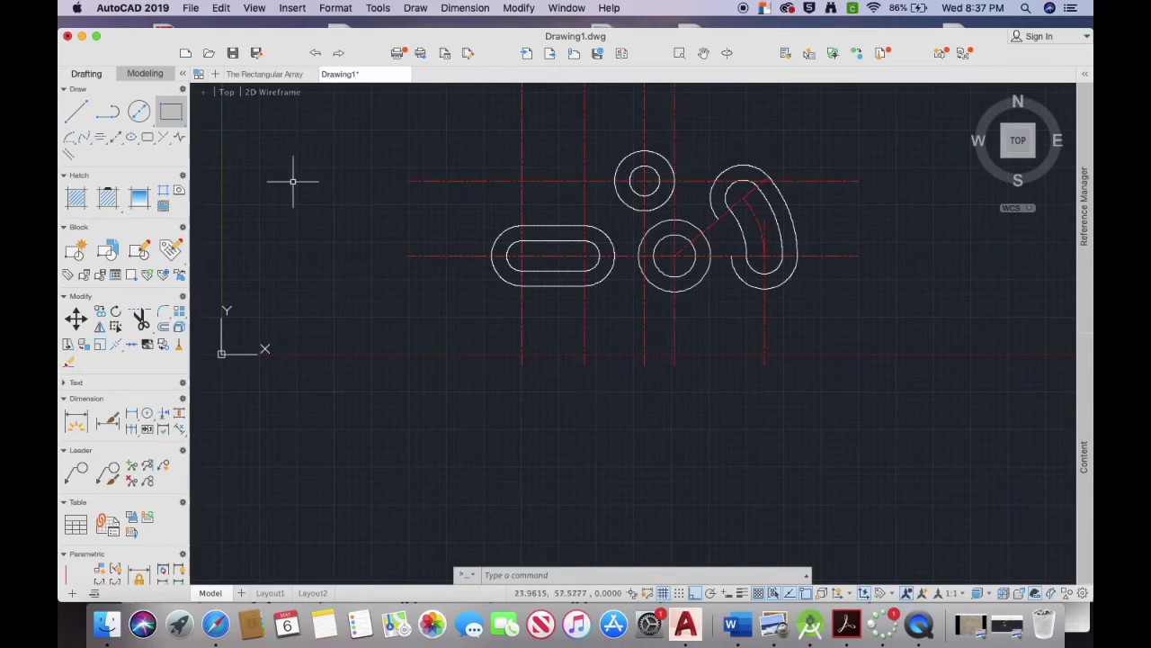
Step: Fillet the upper diameter 20 circle to the curved slot's upper outer arc with a radius of 10
click(569, 576)
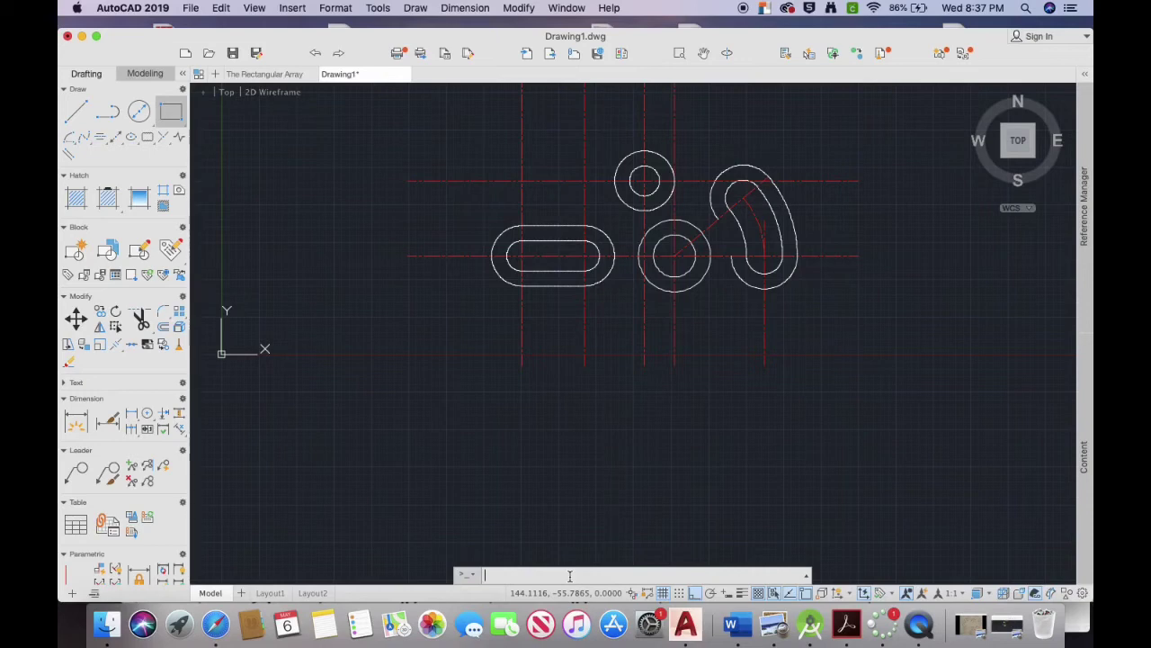
text(f)
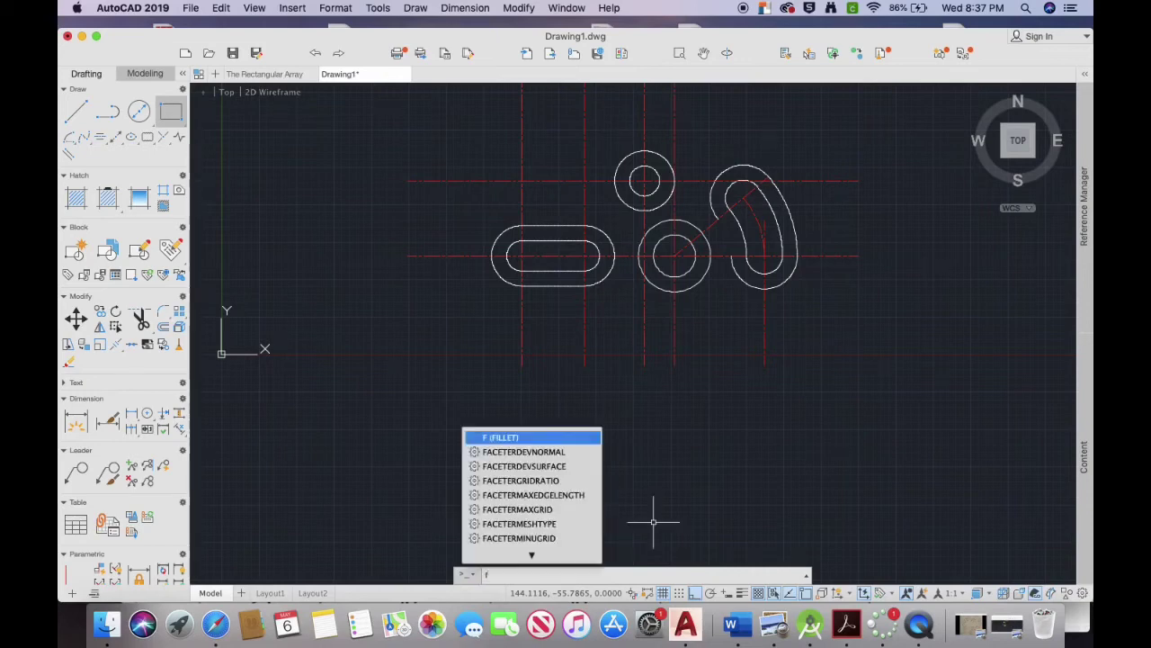
key(Return)
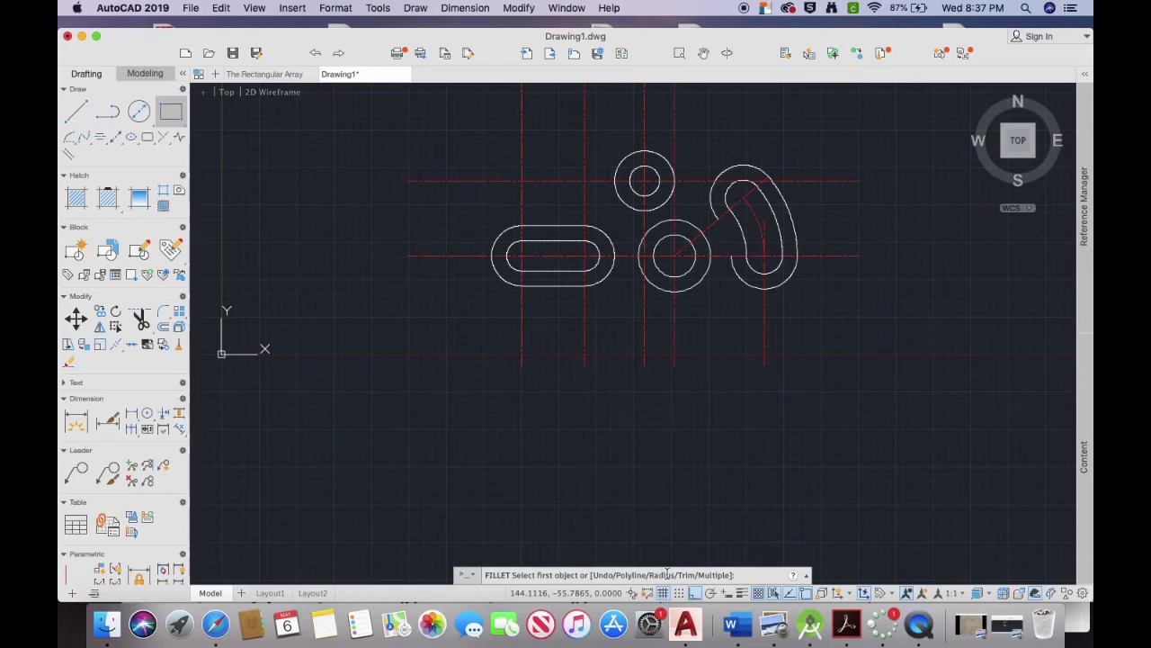
text(radius)
key(Return)
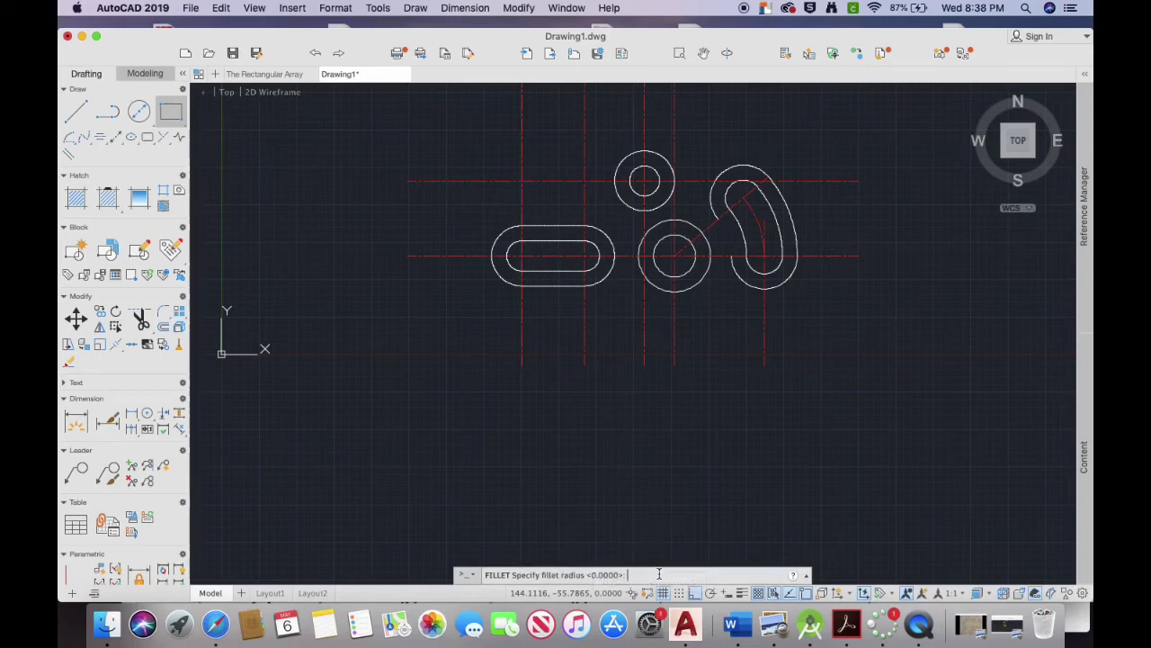
text(10)
key(Return)
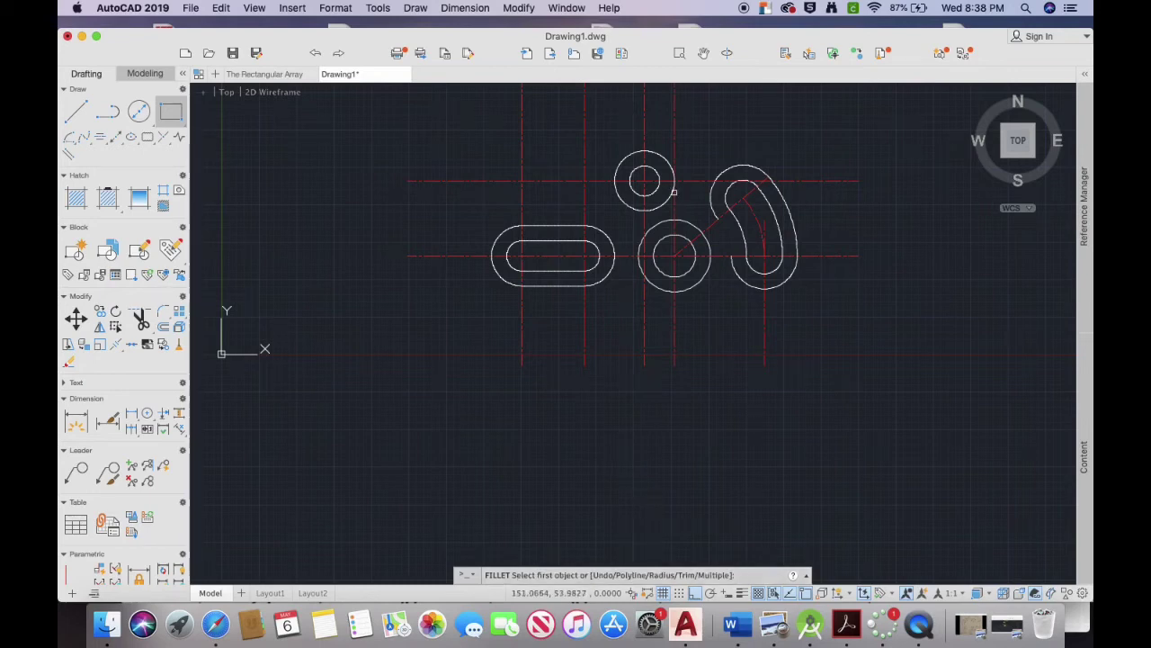
click(675, 179)
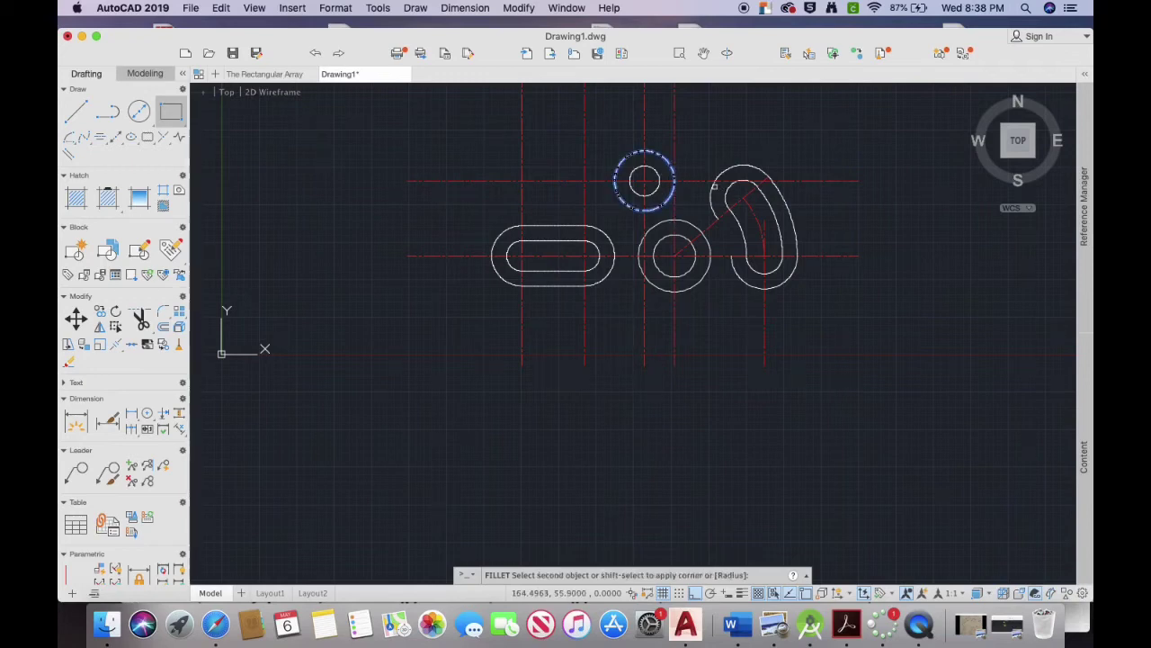
click(712, 183)
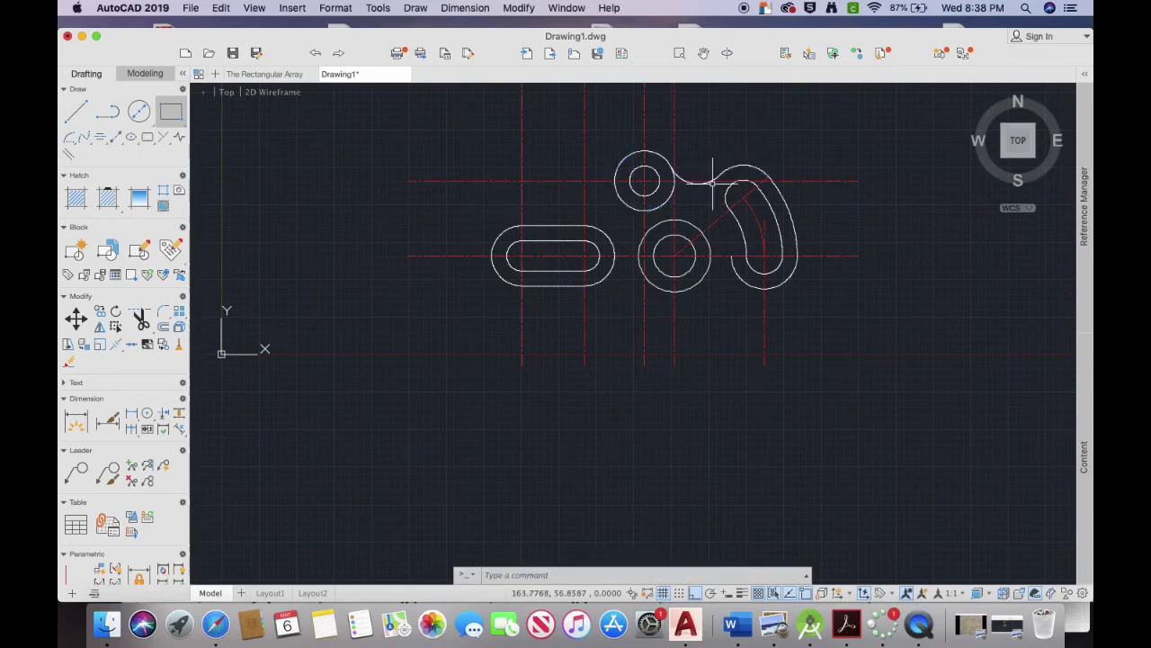
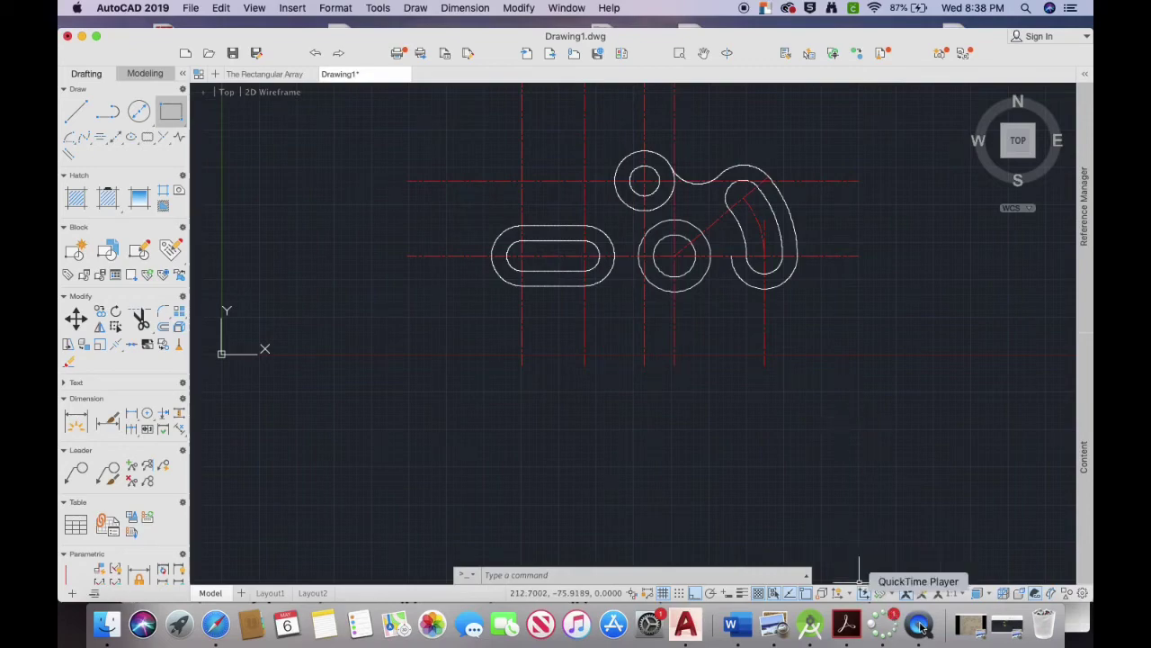
right_click(919, 622)
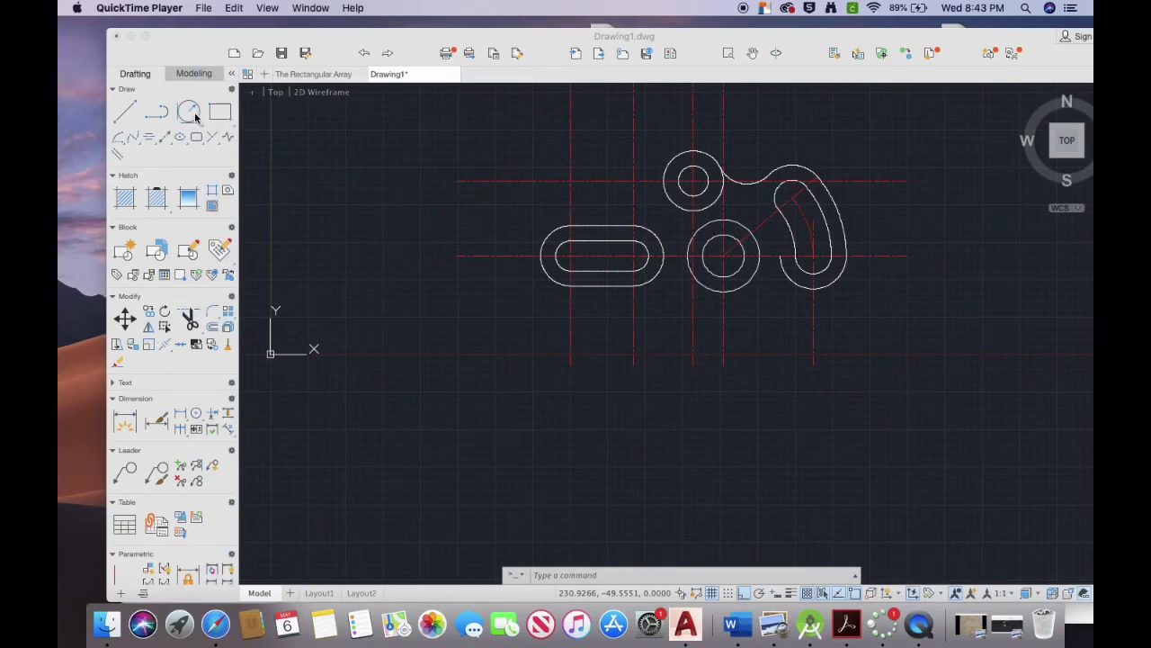
Step: Draw a radius 30 circle tangent to the upper diameter 20 circle and the straight slot's upper outer edge
click(194, 111)
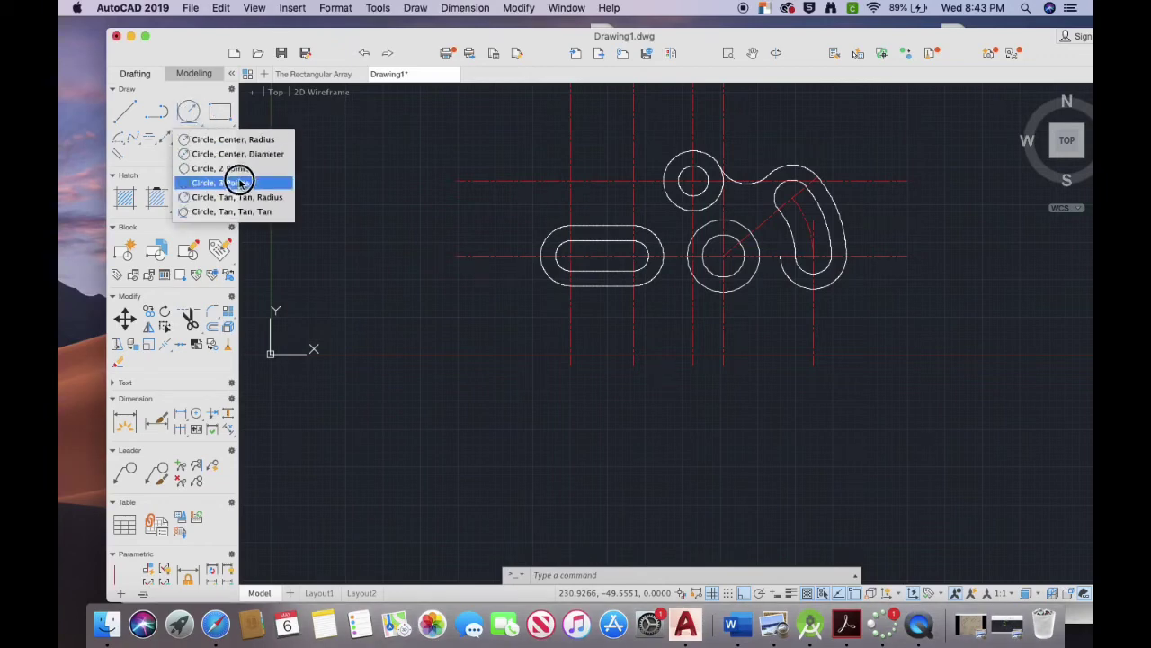
click(256, 197)
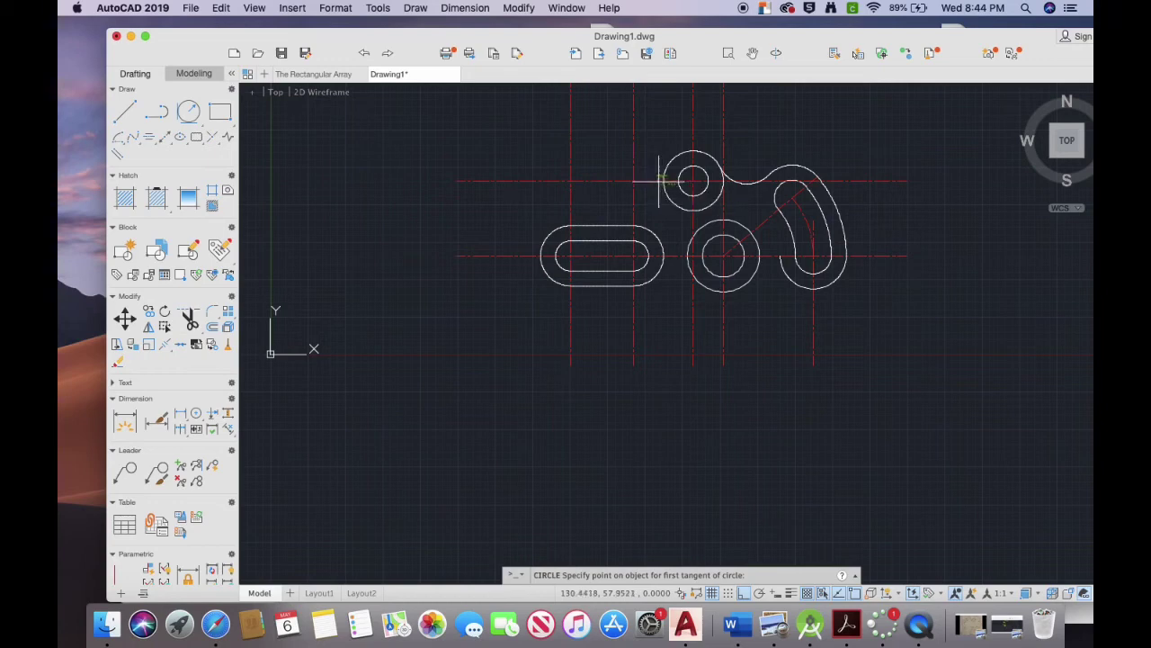
click(664, 182)
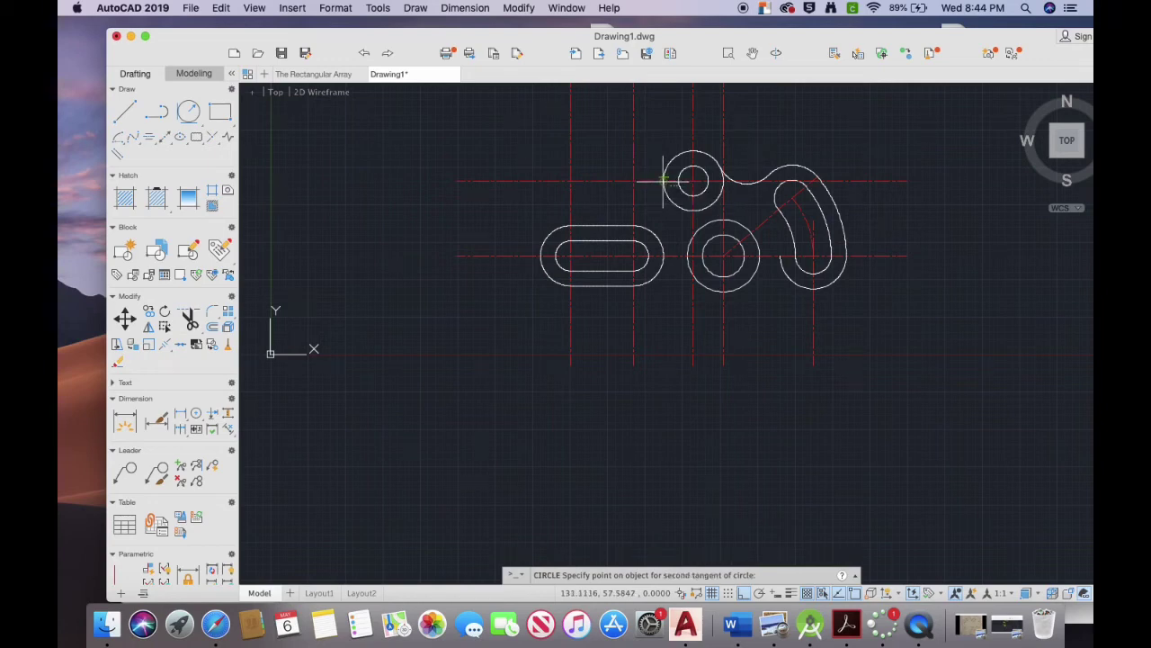
click(581, 224)
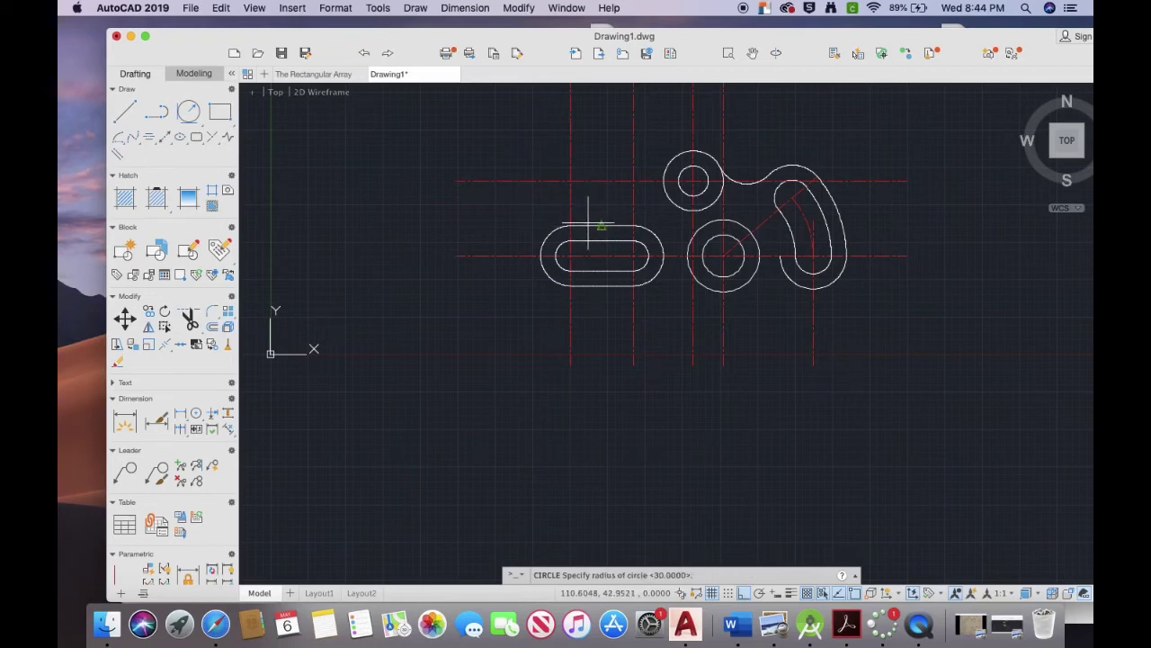
text(30)
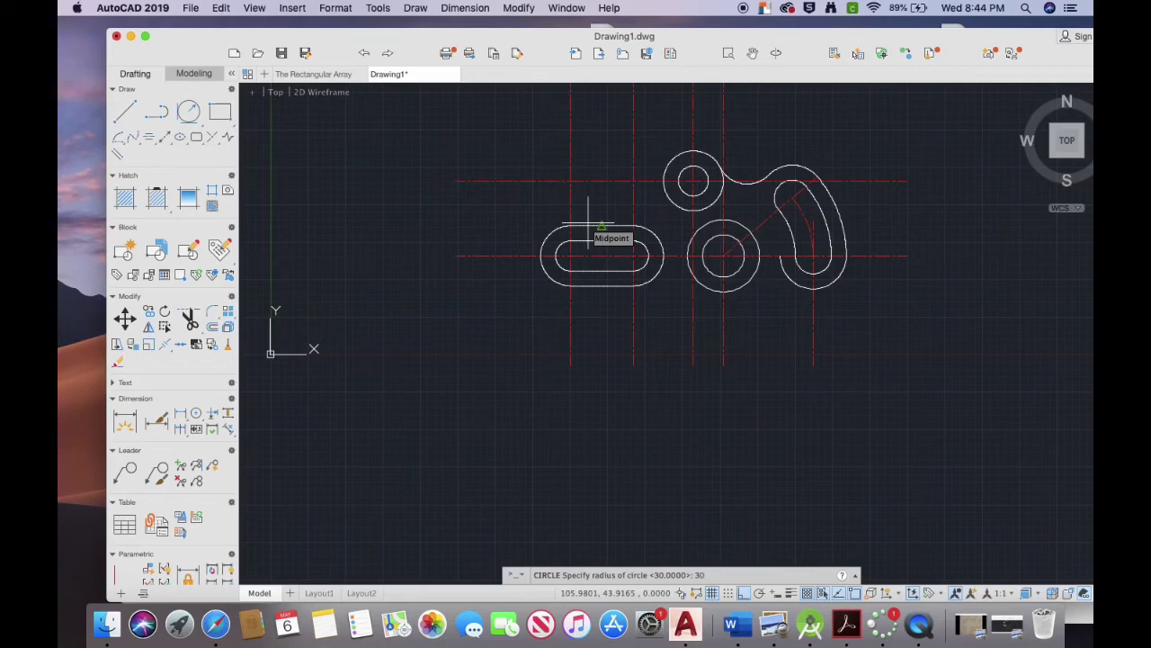
key(Return)
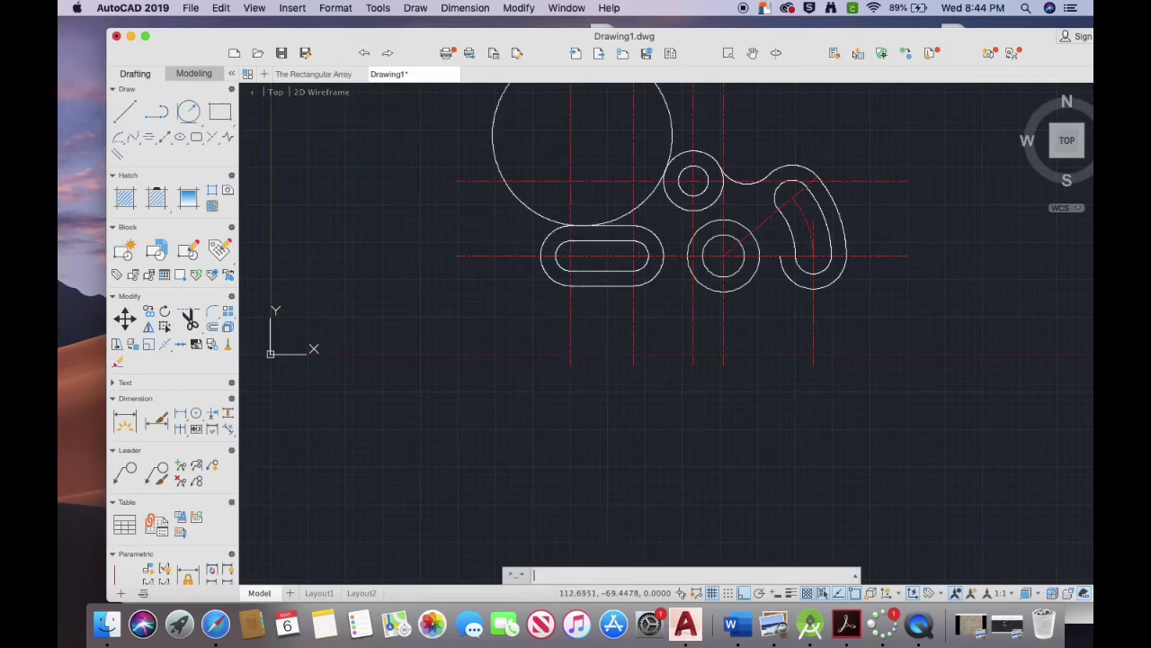
Step: Trim the radius 30 circle, keeping only the arc between the straight slot's outer edge and the upper diameter 20 circle
text(trim)
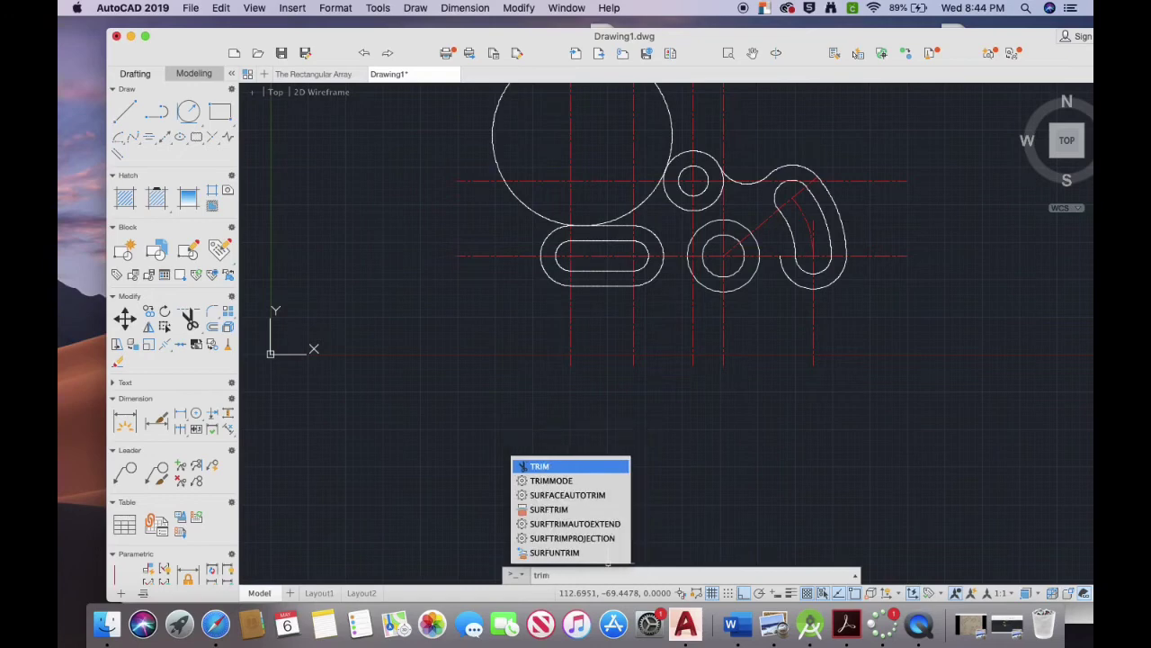
key(Return)
key(Return)
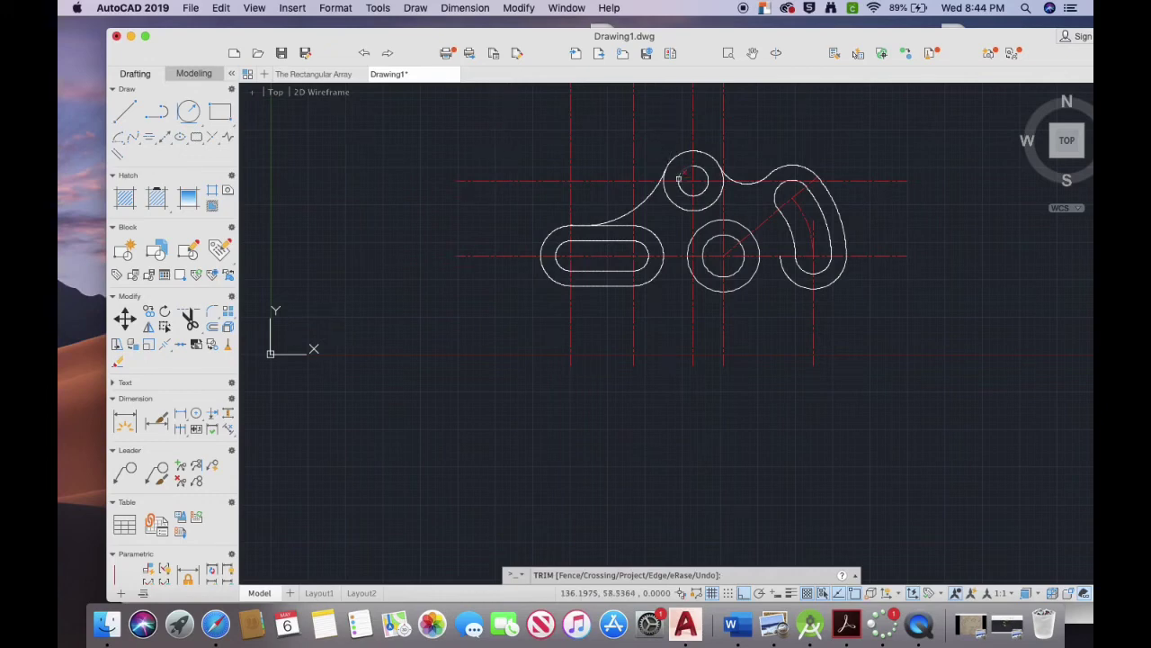
scroll(634, 155, down, 3)
scroll(631, 158, up, 3)
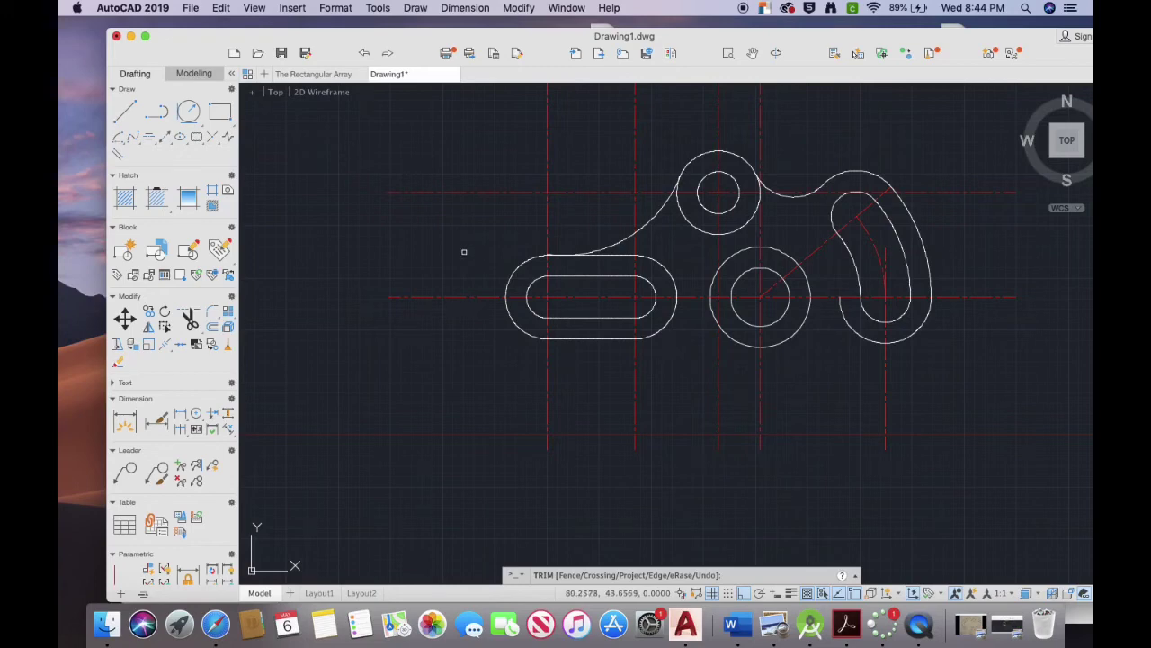
key(Escape)
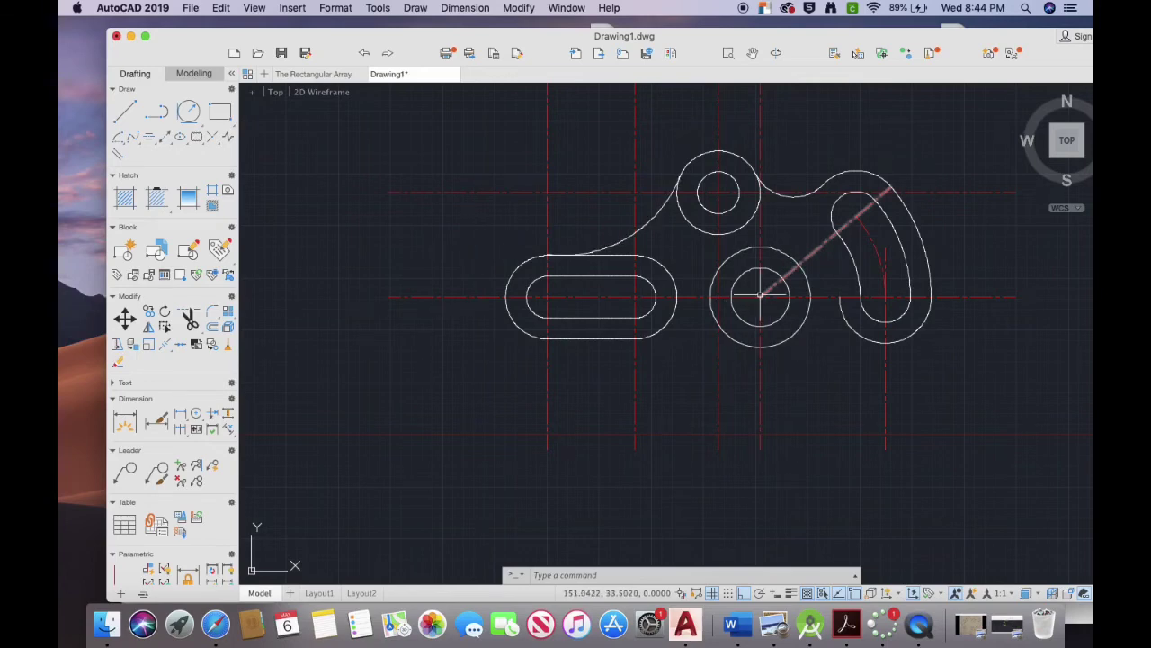
Step: Draw a radius 20 circle centered on the central concentric circles
click(187, 119)
click(200, 139)
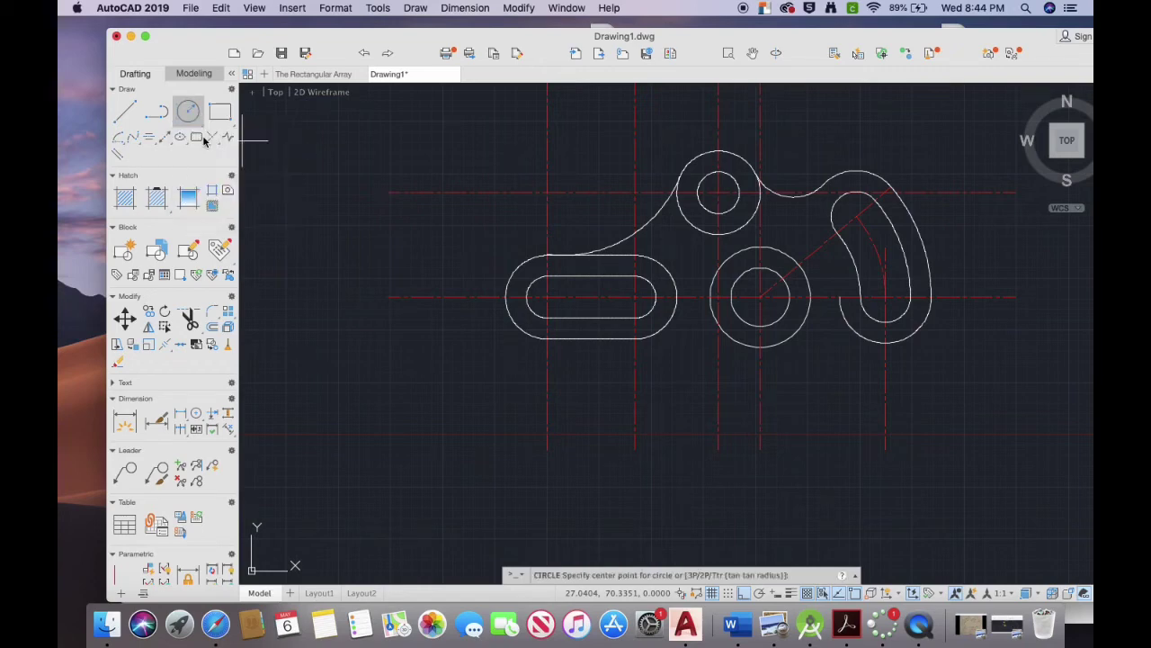
click(760, 297)
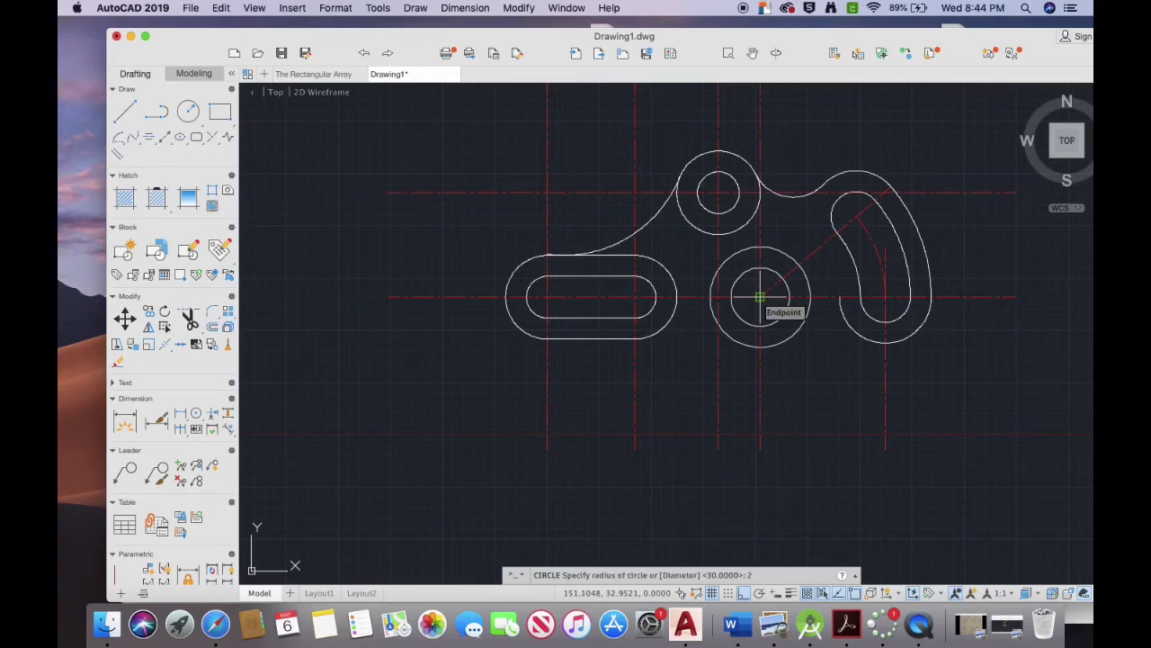
key(Return)
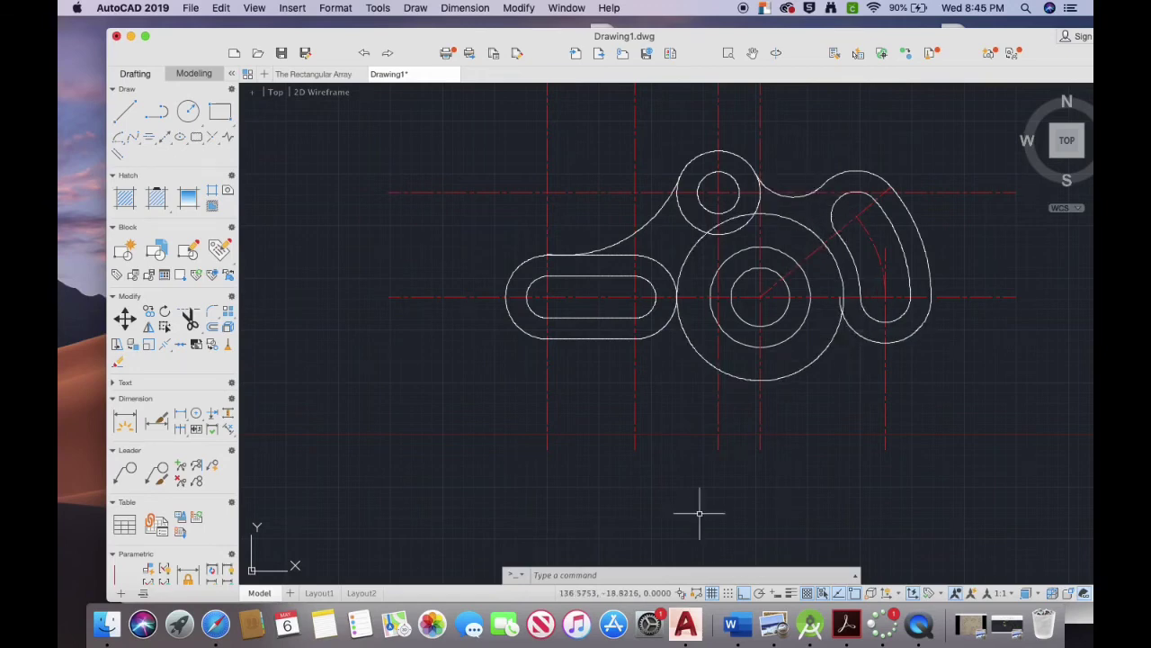
Step: Fillet the curved slot's lower outer arc to the radius 20 circle with a radius of 10
click(612, 573)
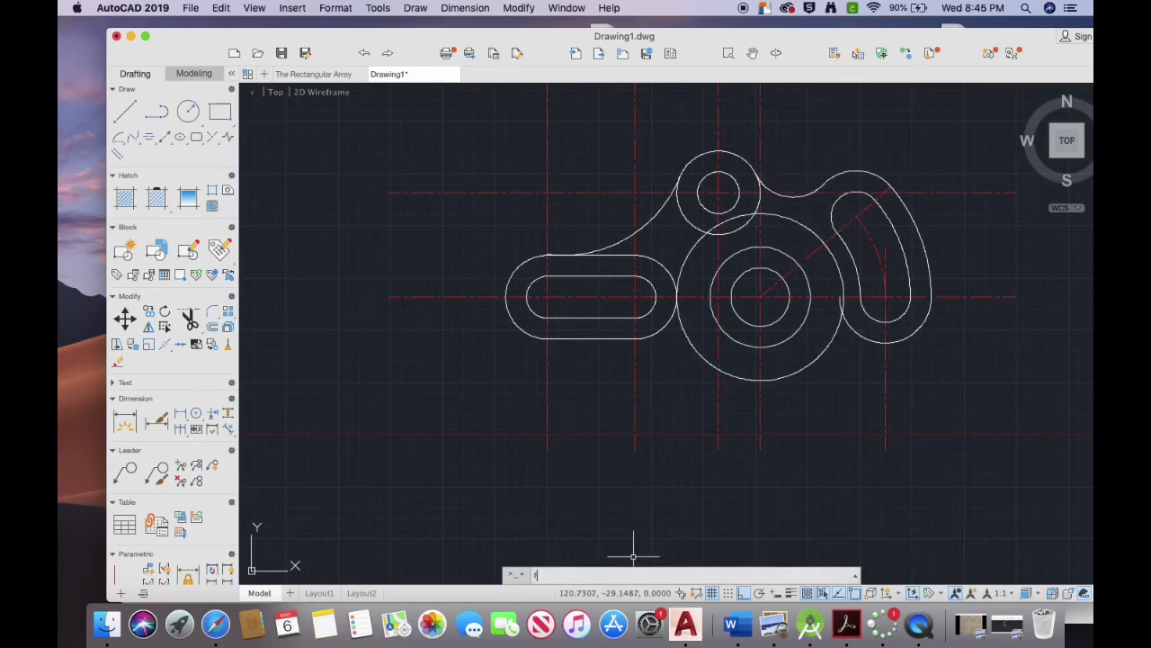
text(f)
key(Return)
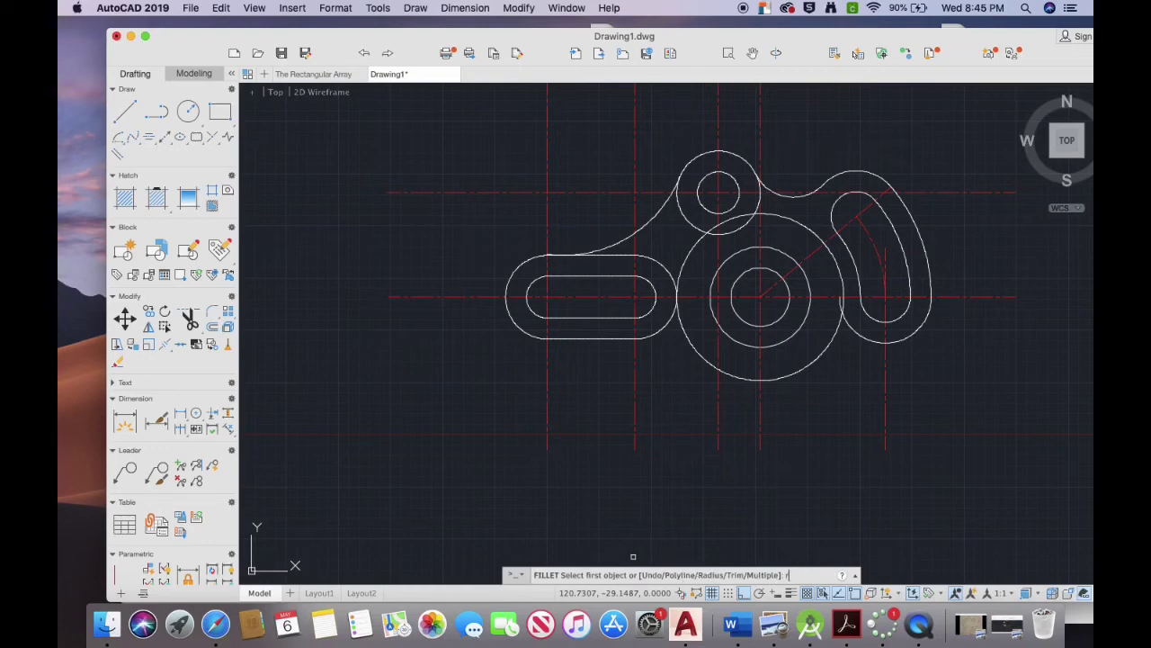
text(radius)
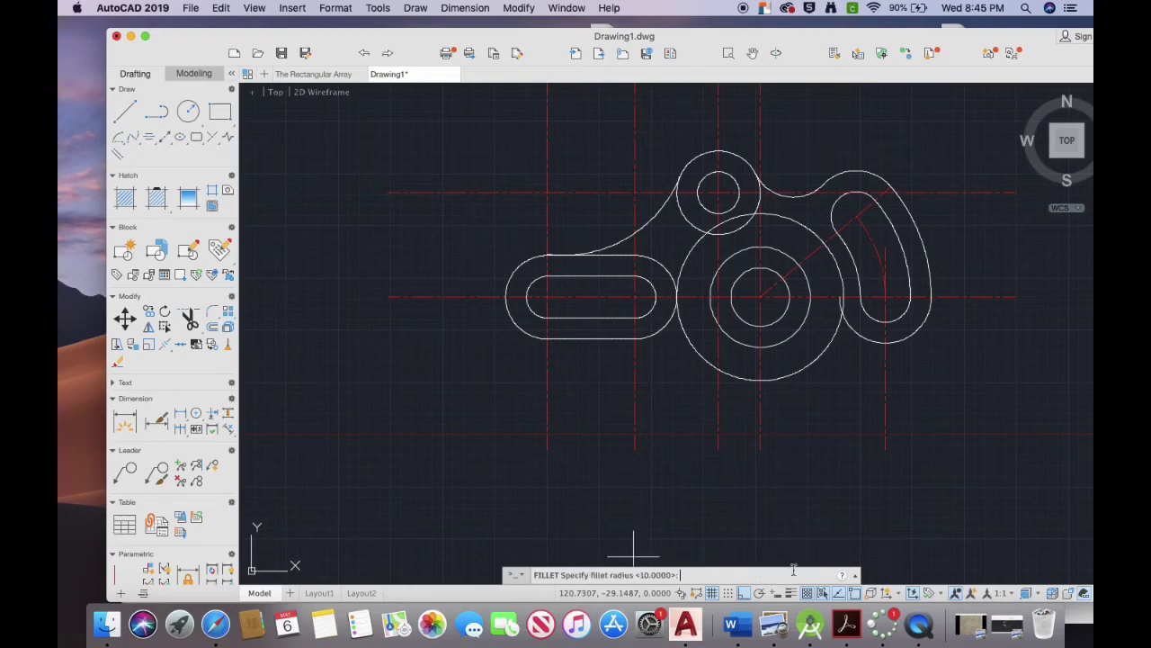
key(Return)
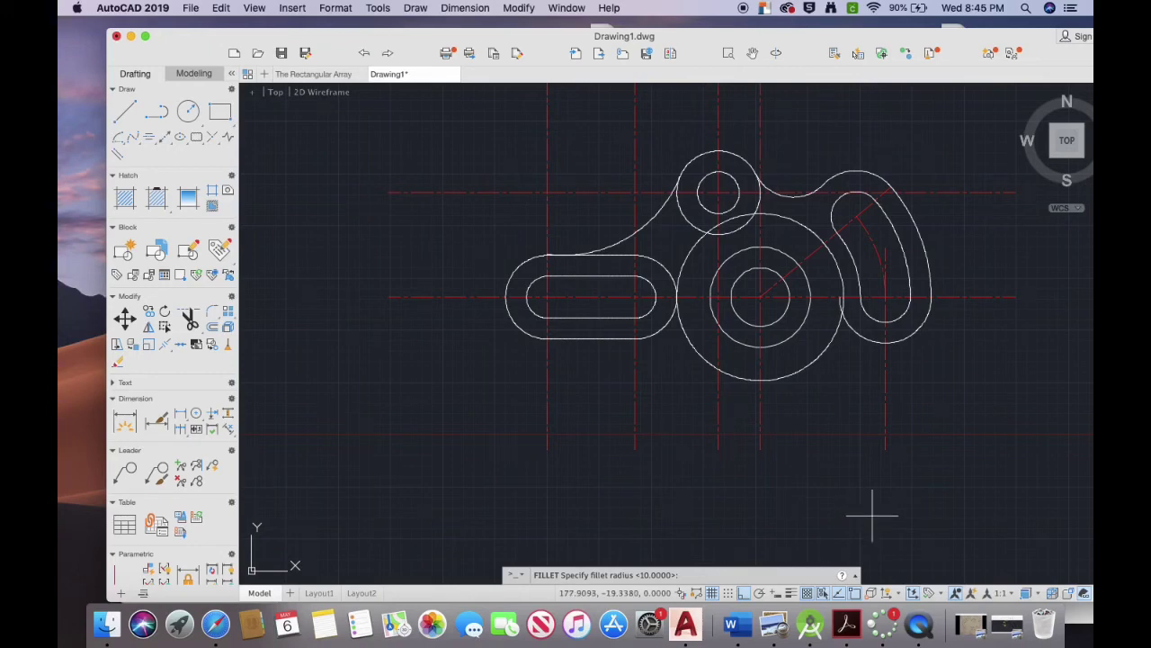
text(10)
key(Return)
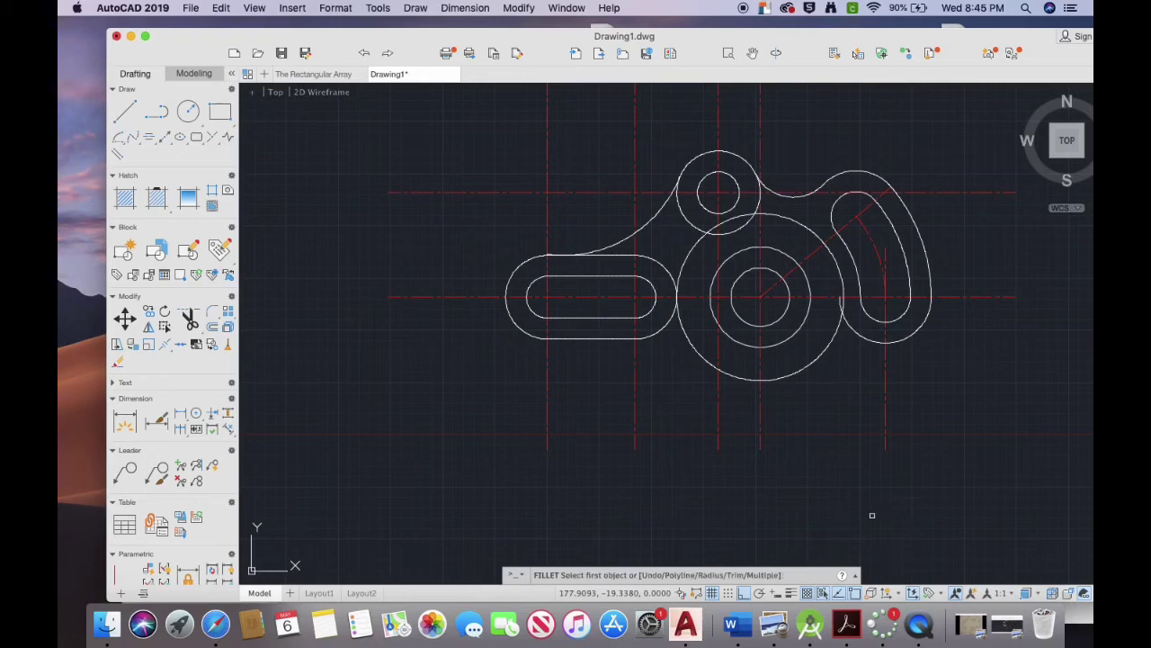
click(858, 337)
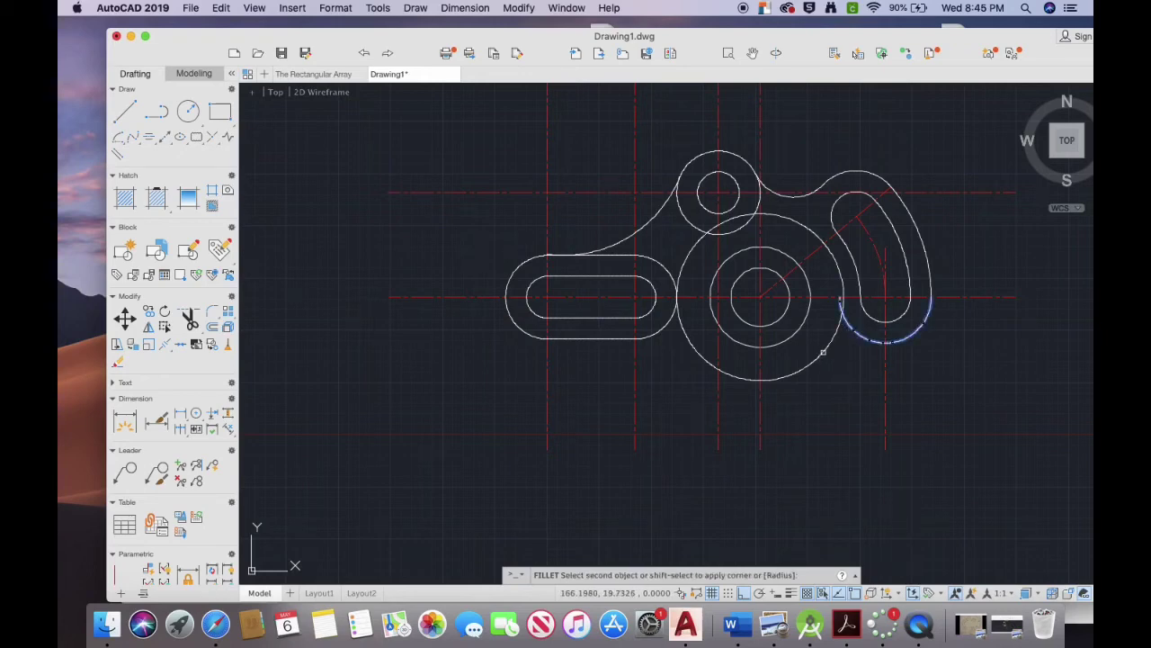
click(825, 345)
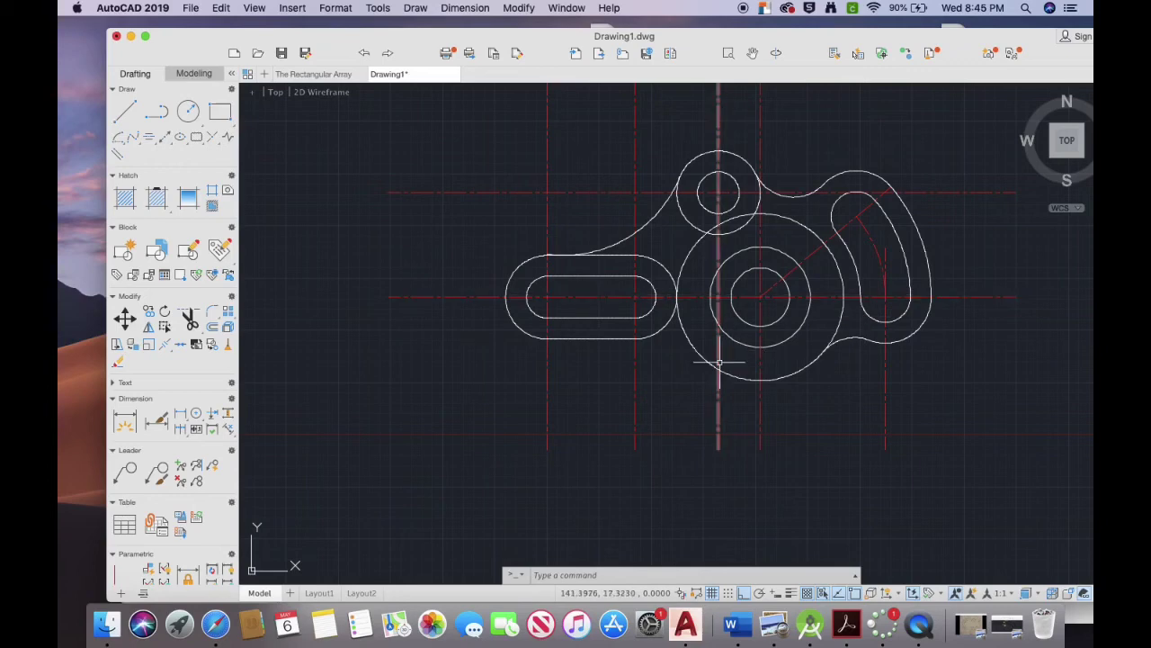
Step: Draw a line from the straight slot's lower left outer endpoint tangent to the radius 20 circle, and delete the extra segment from the circle's bottom quadrant
click(126, 112)
scroll(700, 360, up, 2)
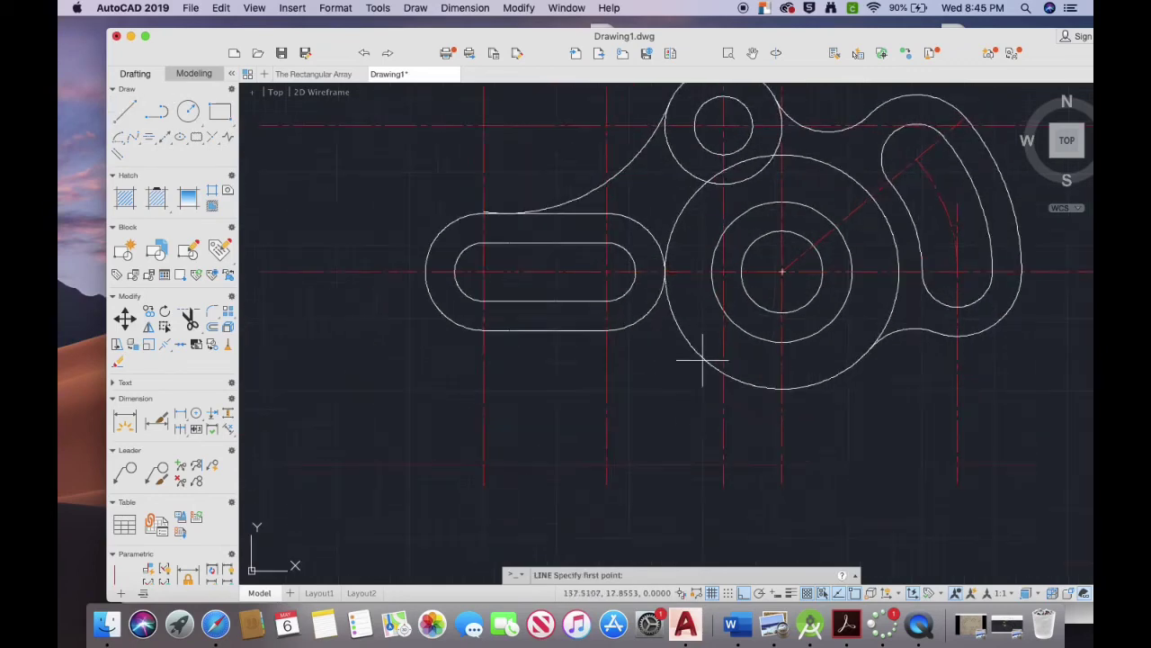
scroll(703, 360, up, 3)
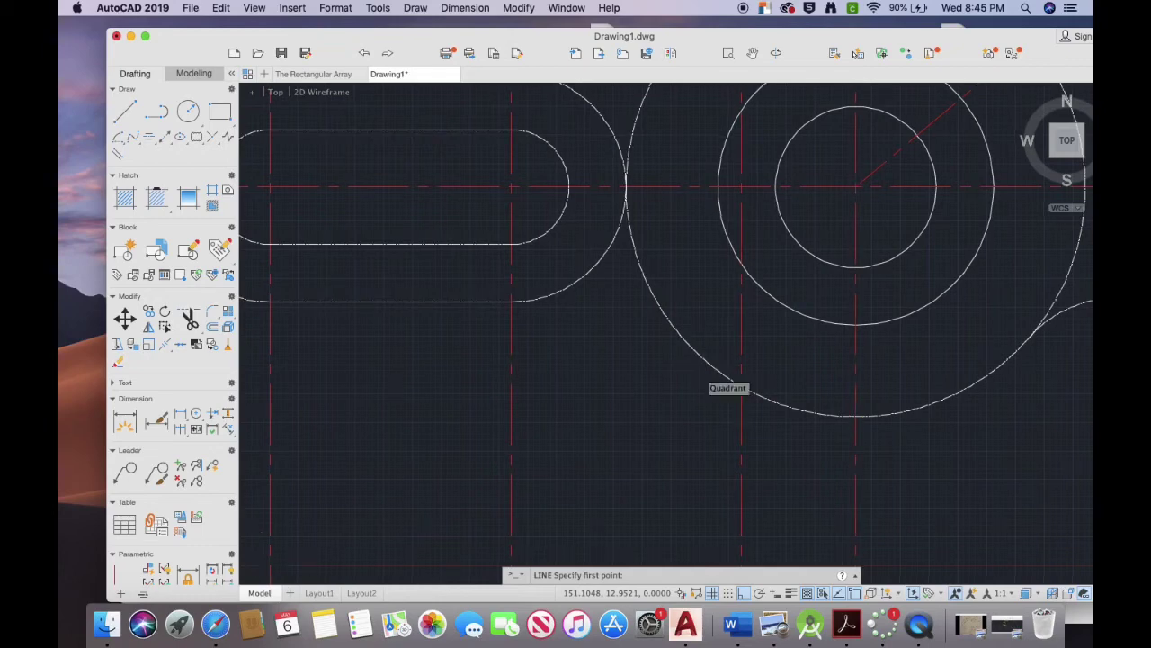
scroll(705, 360, down, 2)
click(811, 402)
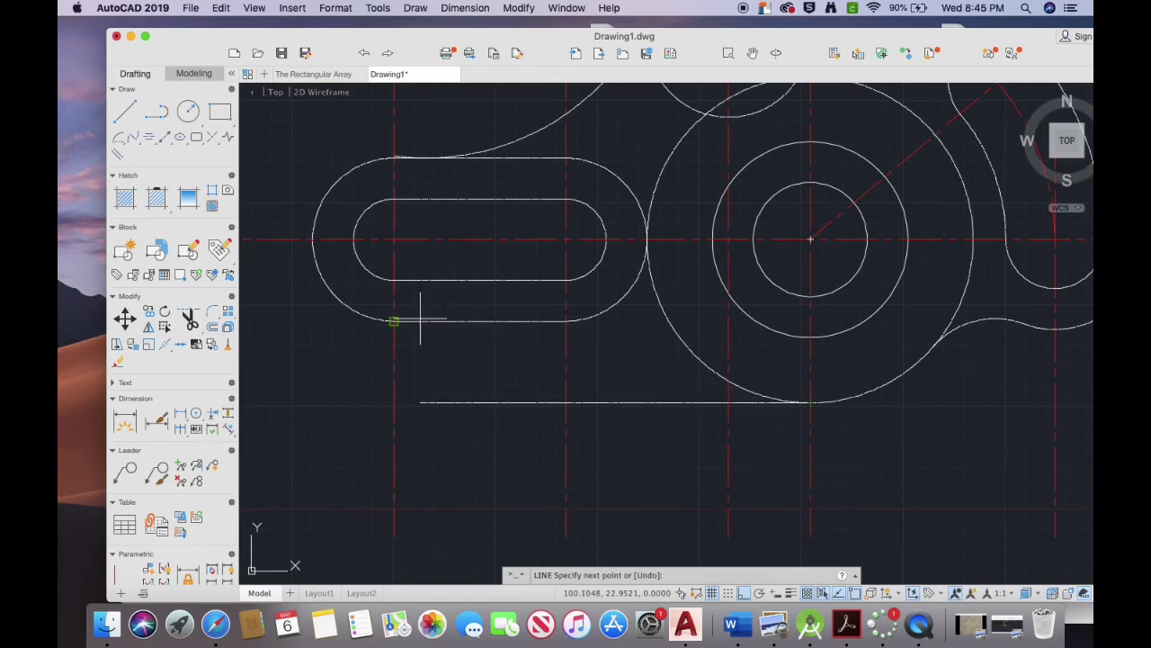
click(394, 322)
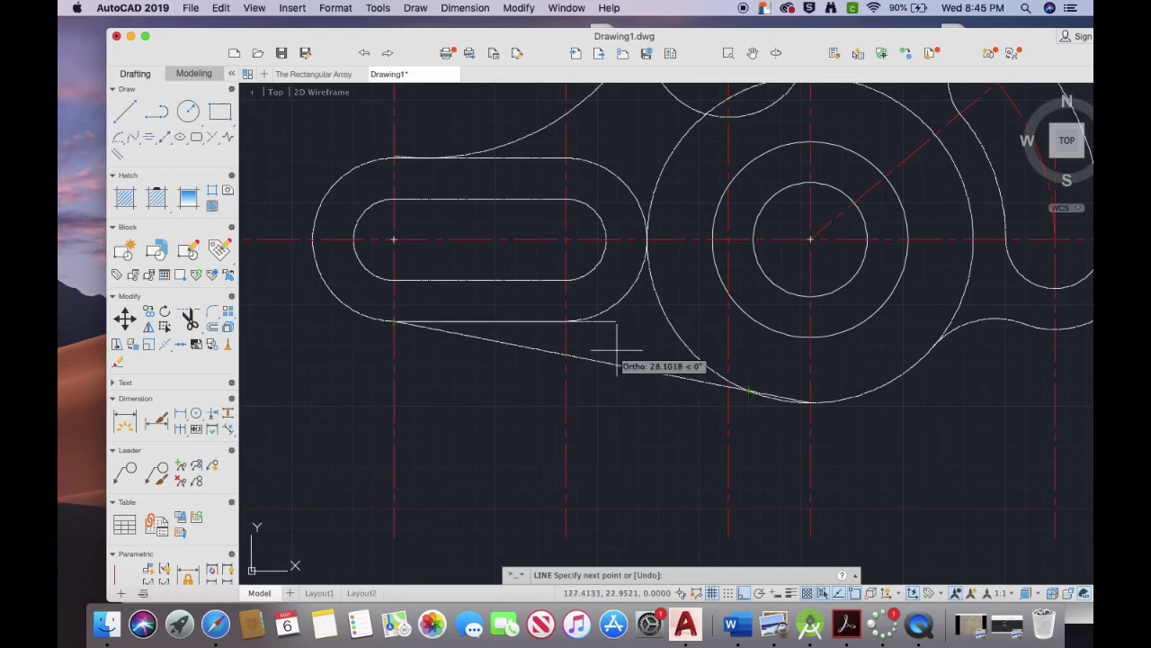
click(747, 393)
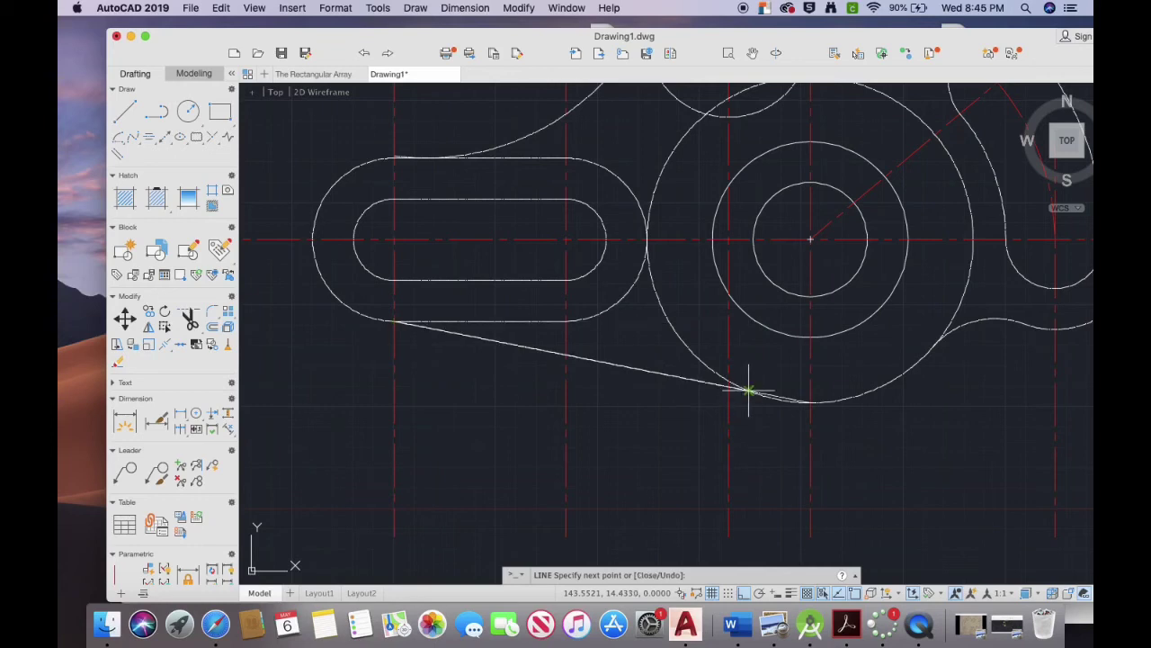
key(Return)
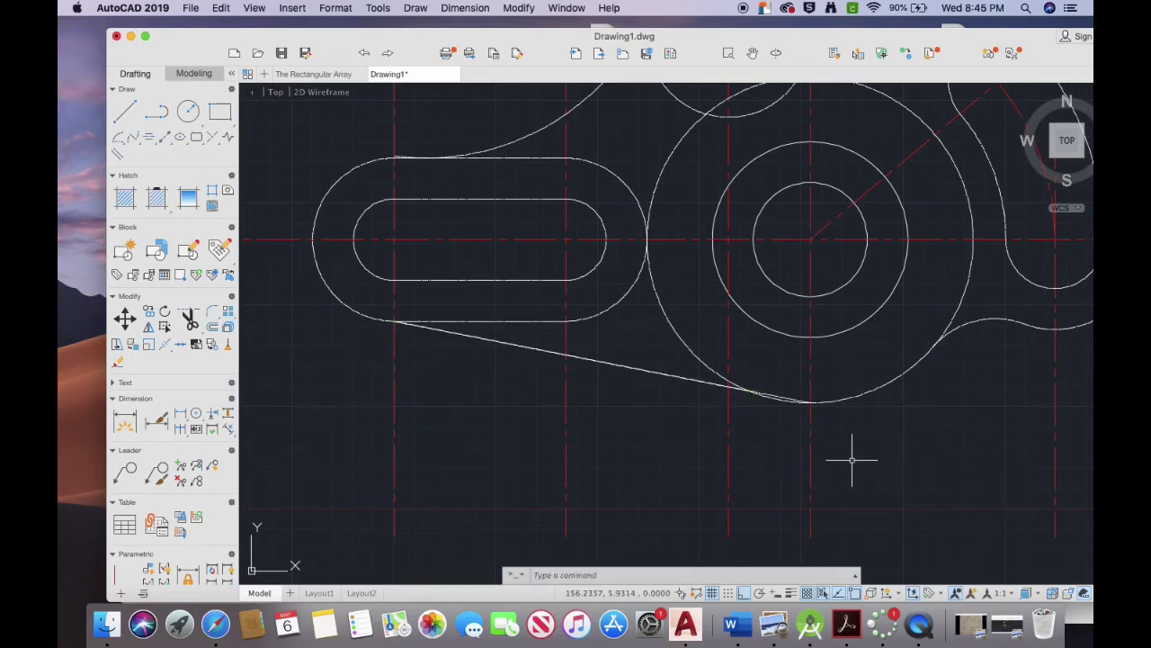
click(792, 399)
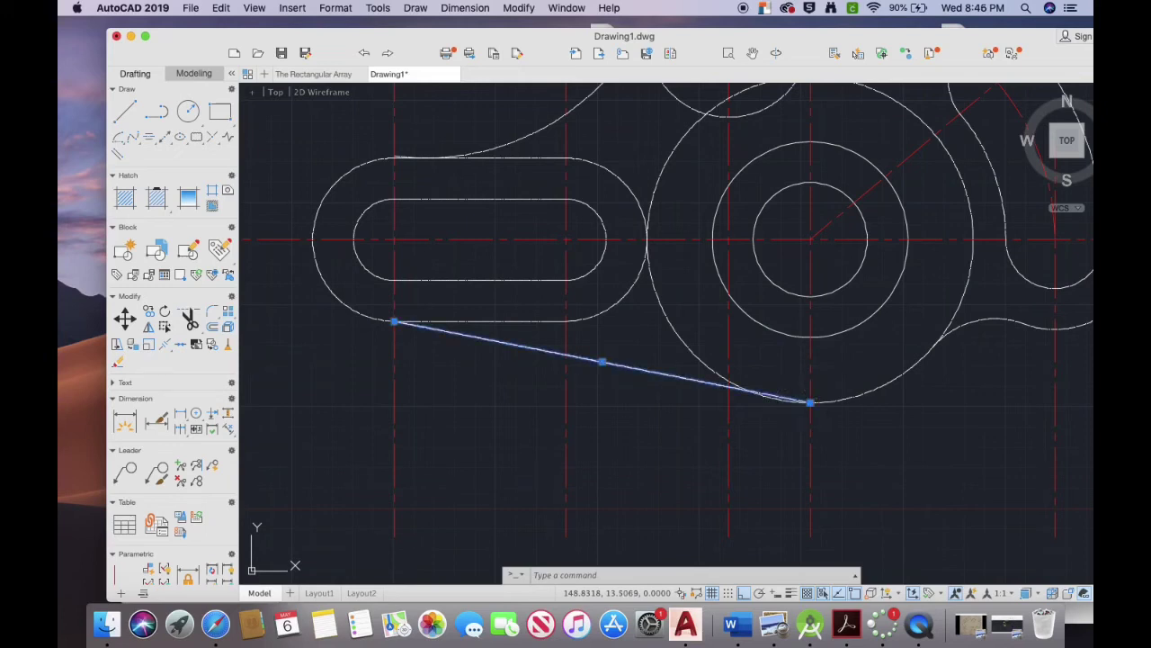
key(Escape)
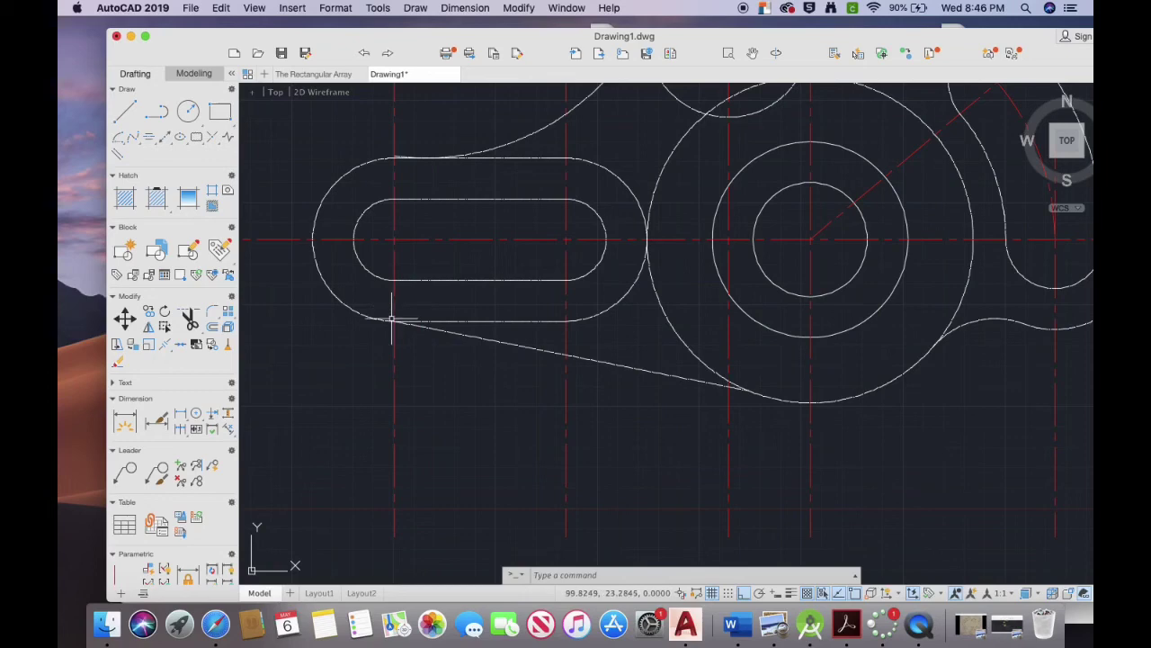
Step: Trim the radius 20 circle inside the outline, keeping the lower arc between the tangent line and the curved slot's lower fillet
scroll(602, 389, down, 3)
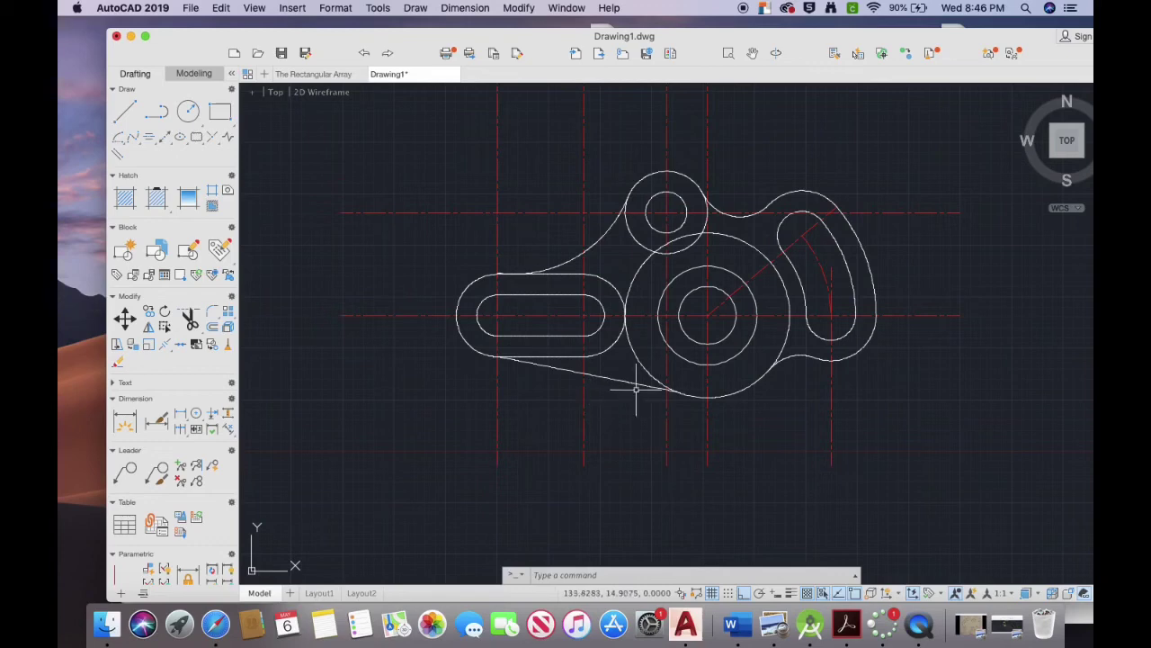
text(t)
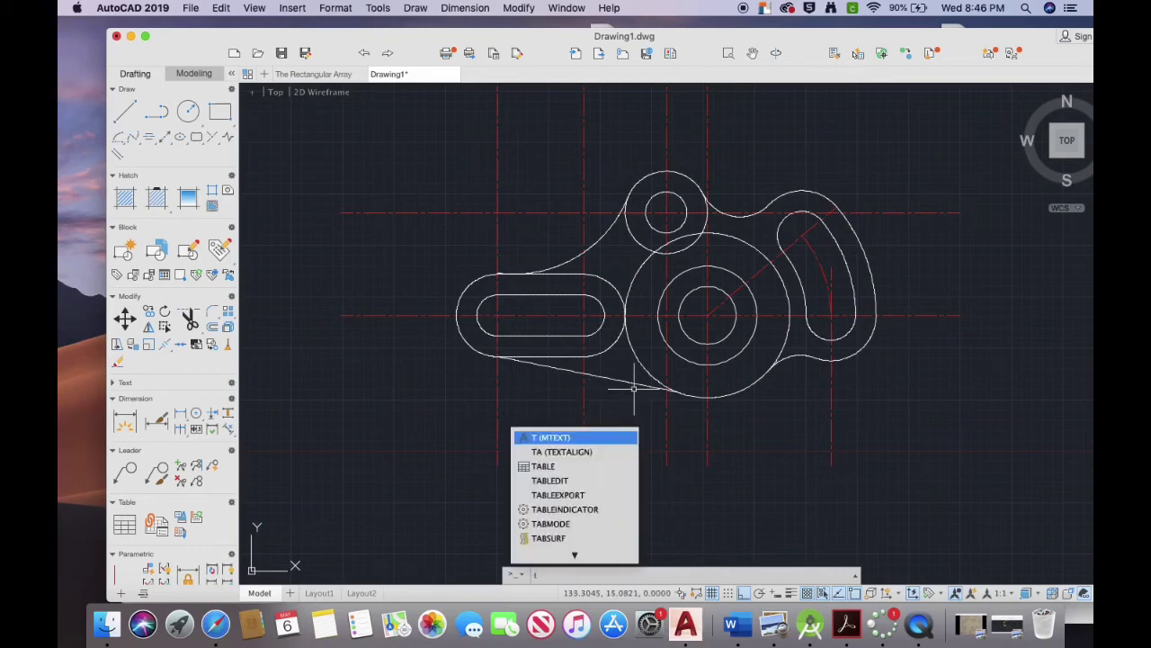
text(rim)
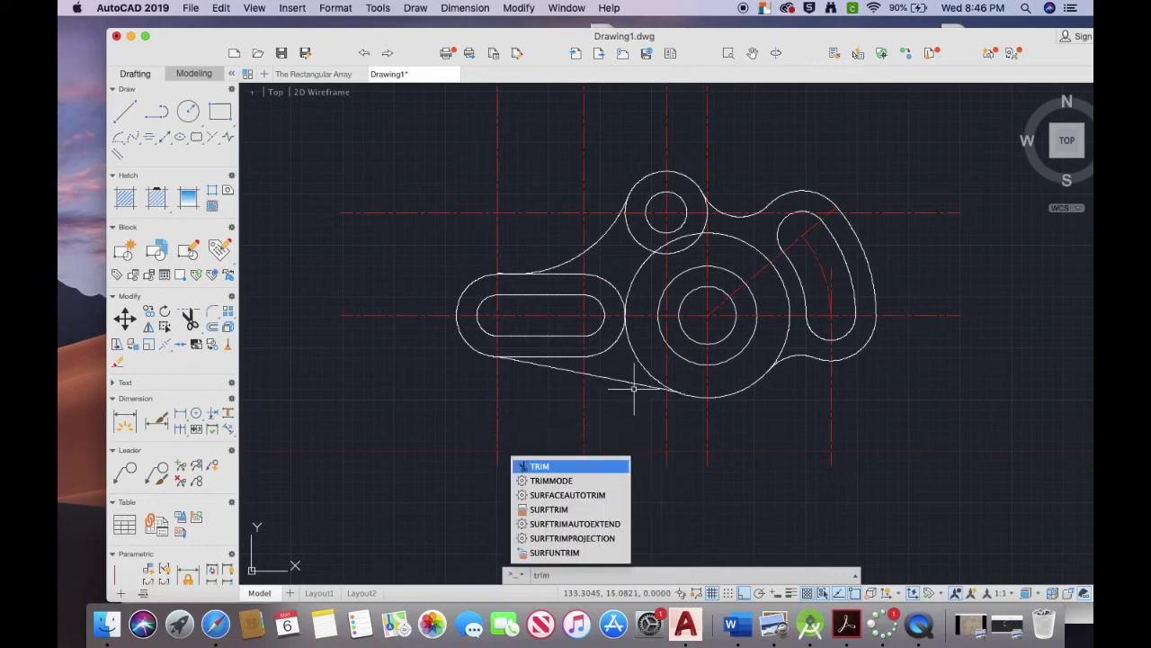
key(Return)
key(Return)
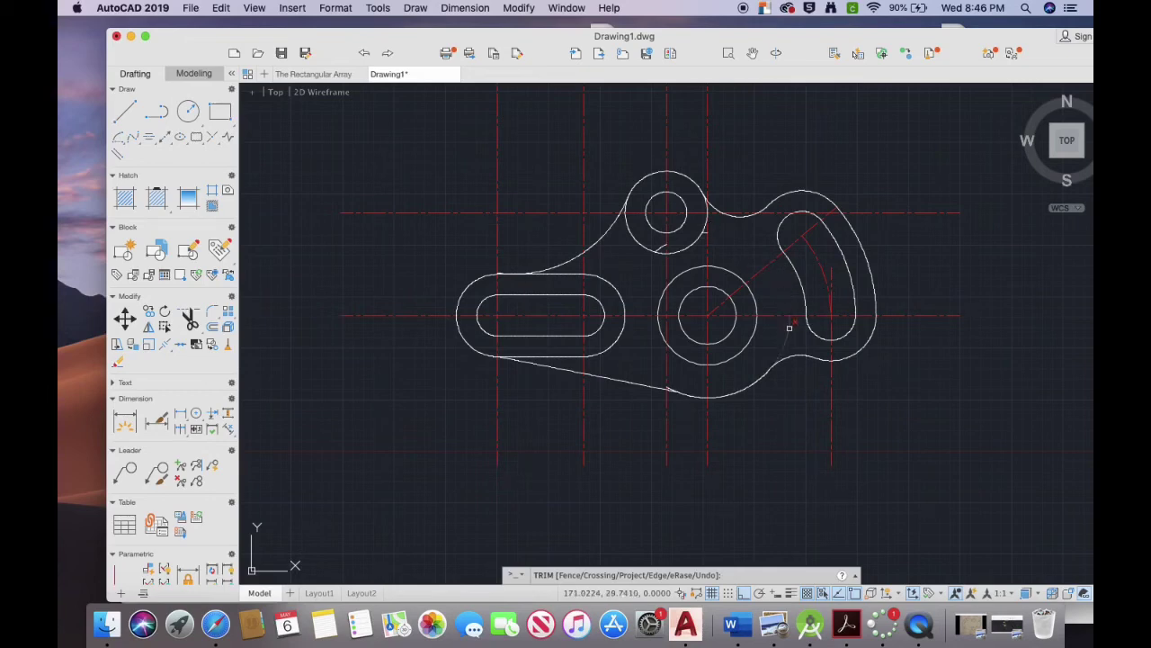
scroll(667, 390, up, 5)
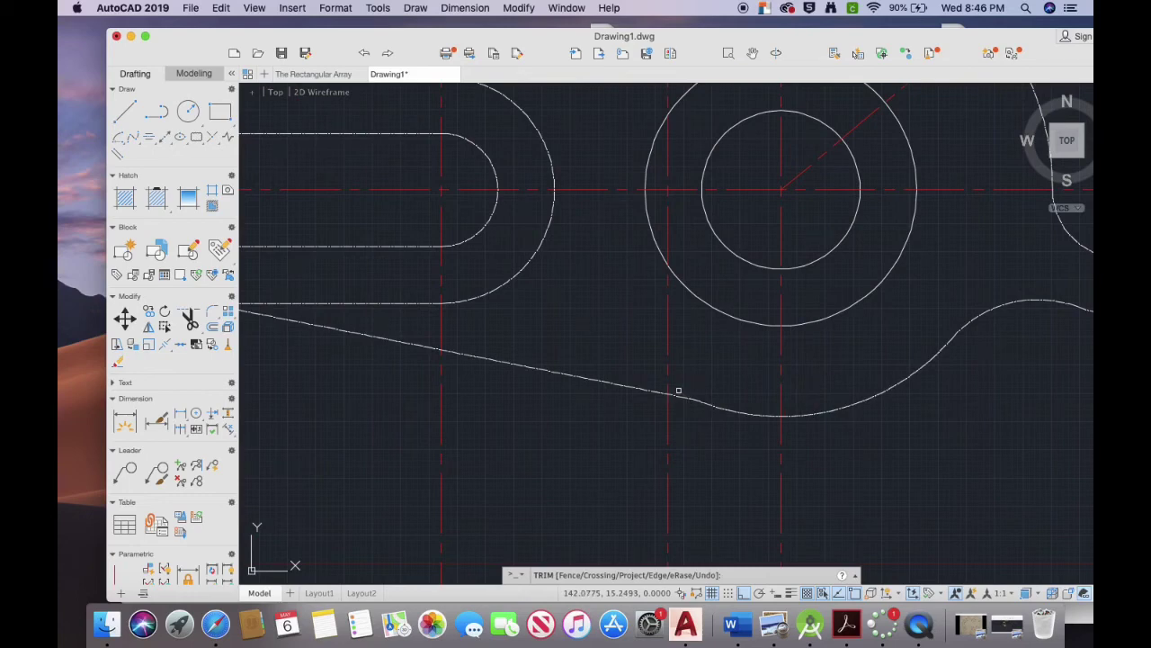
scroll(709, 379, down, 3)
scroll(709, 378, down, 3)
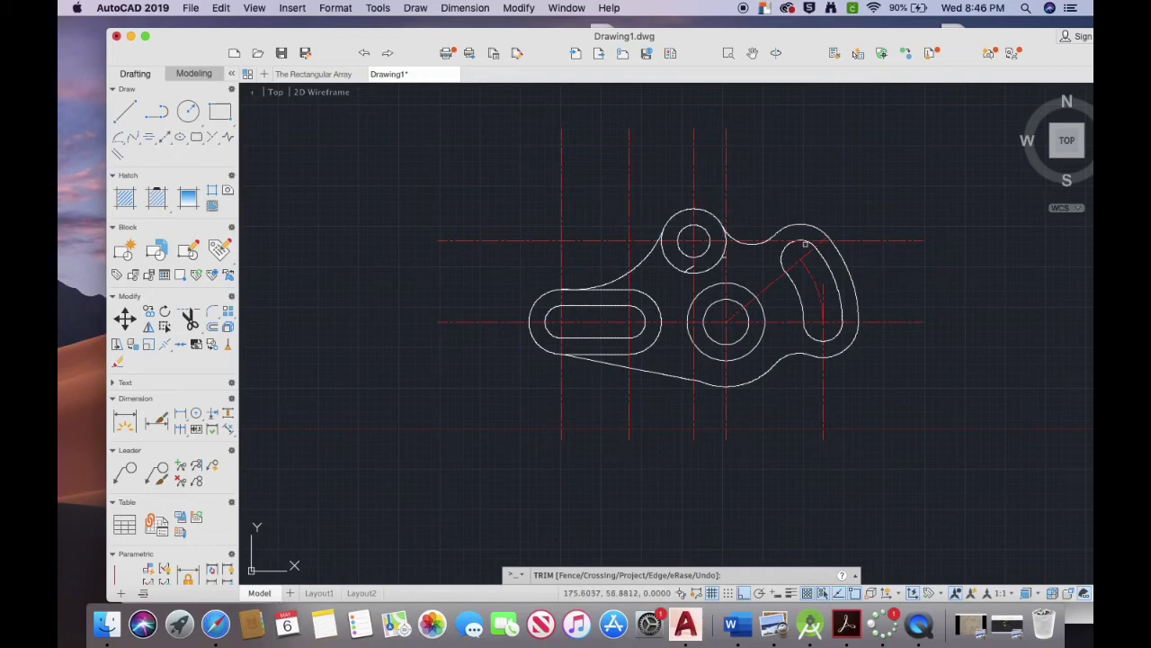
Step: Switch to the dimensioned reference image to compare it with the outline, minimize the instruction document, and return to the AutoCAD drawing
drag(576, 33, 673, 94)
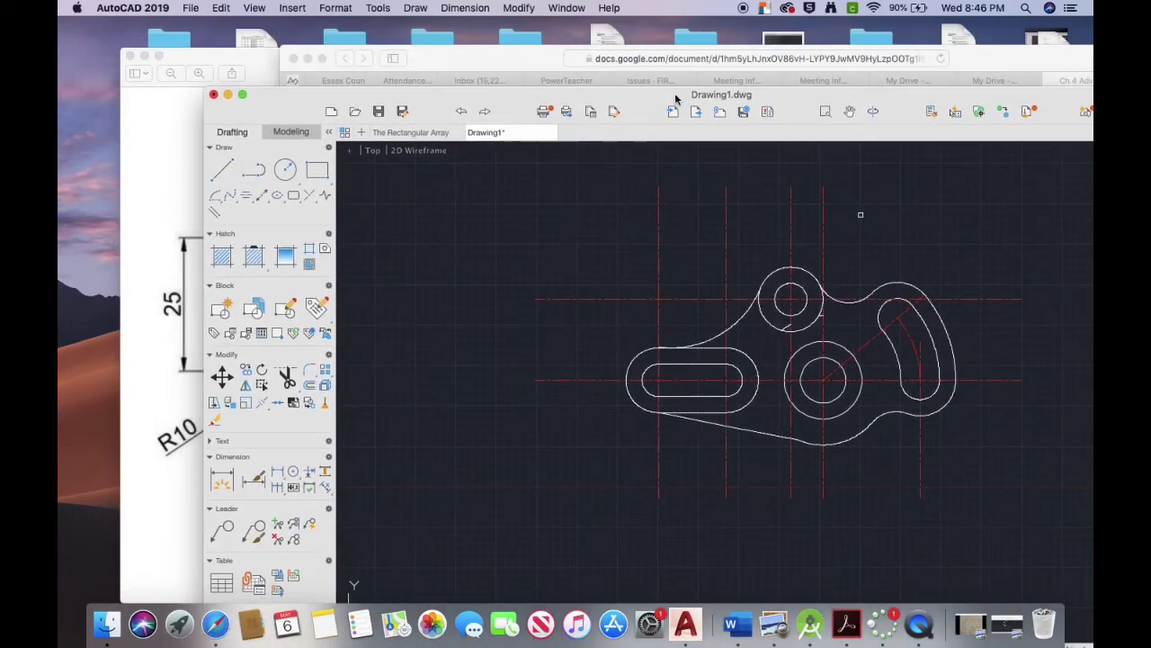
click(173, 189)
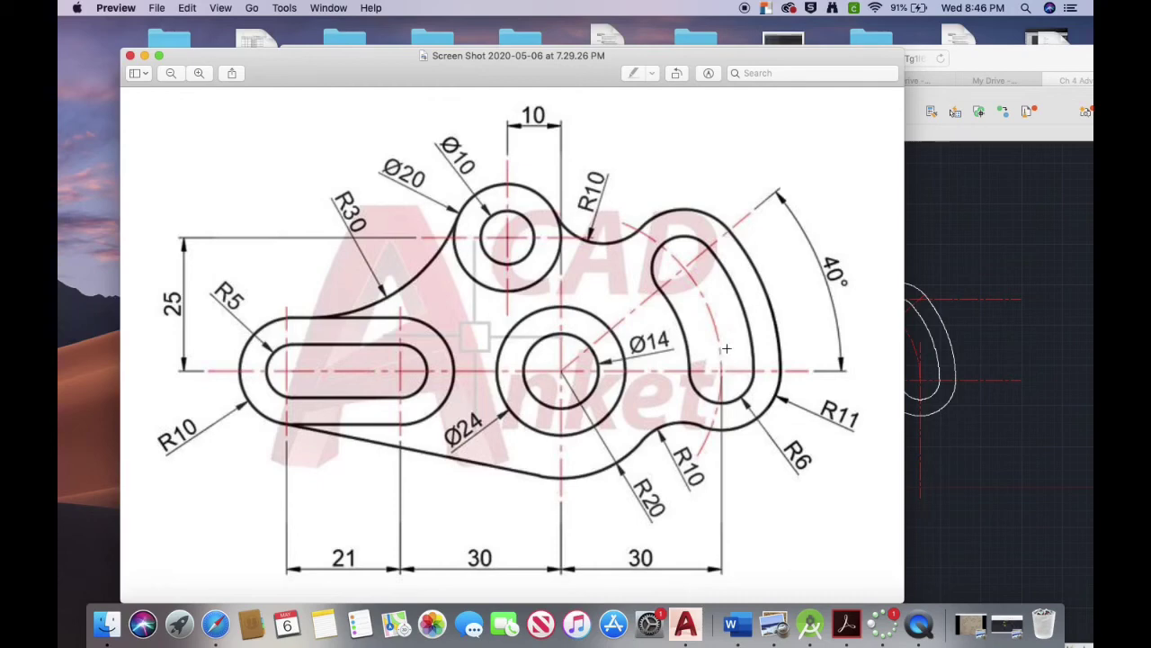
click(991, 61)
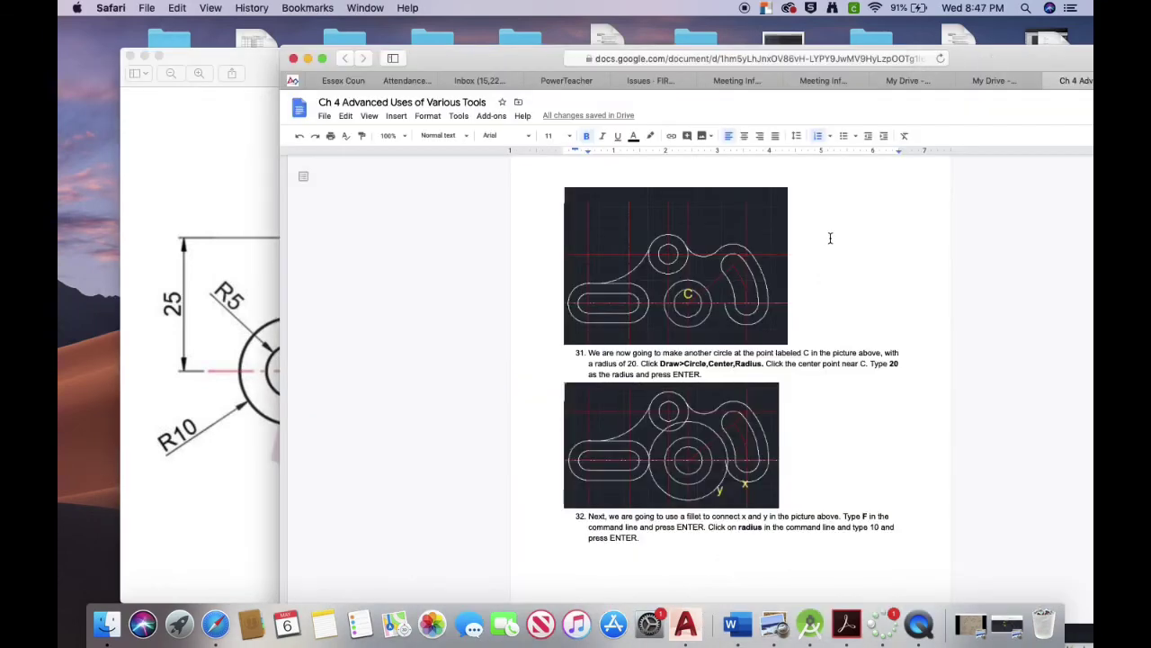
click(307, 58)
click(987, 275)
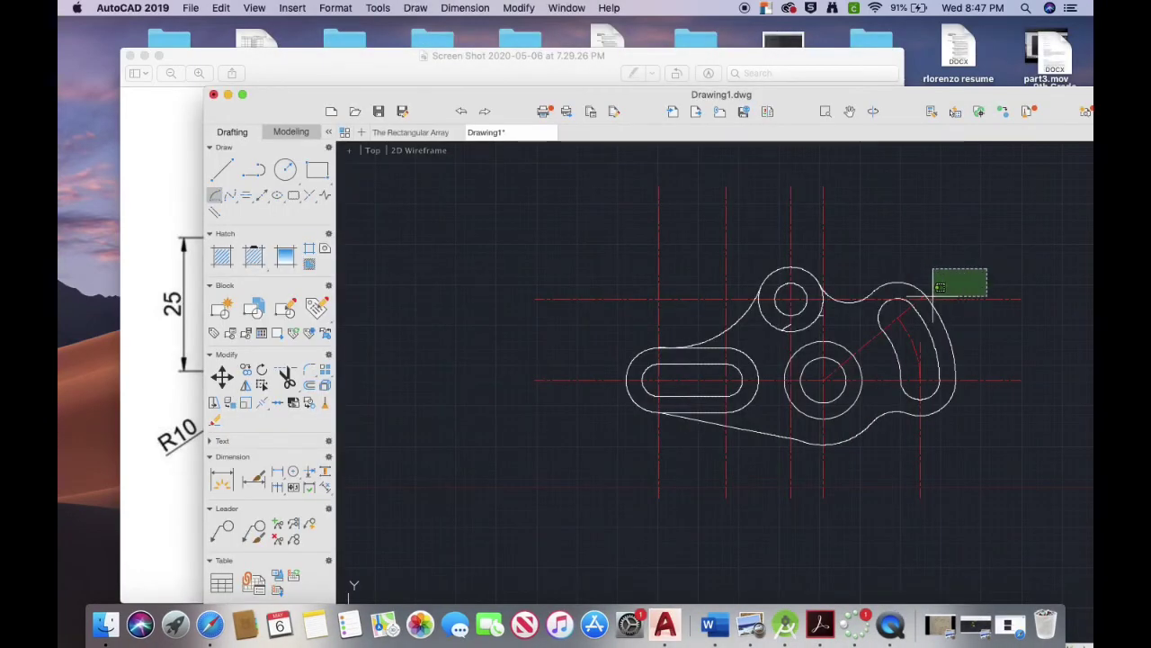
click(932, 297)
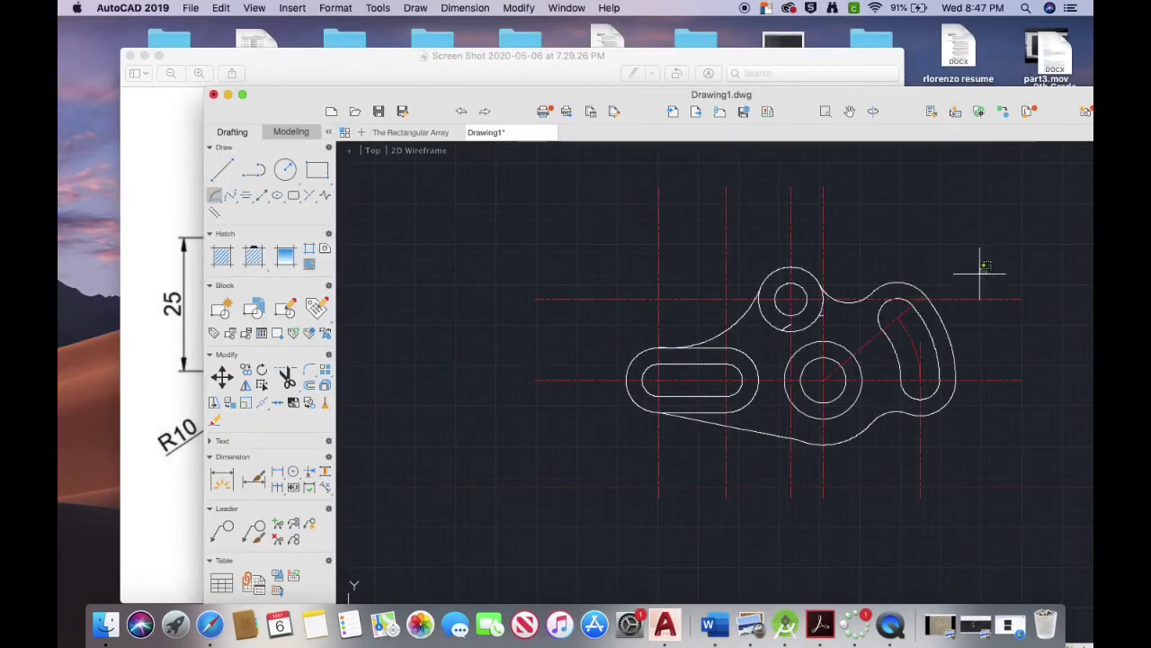
Step: Shorten the leftmost vertical centerline from its upper end and the upper horizontal centerline from its left end, each to its midpoint
click(658, 284)
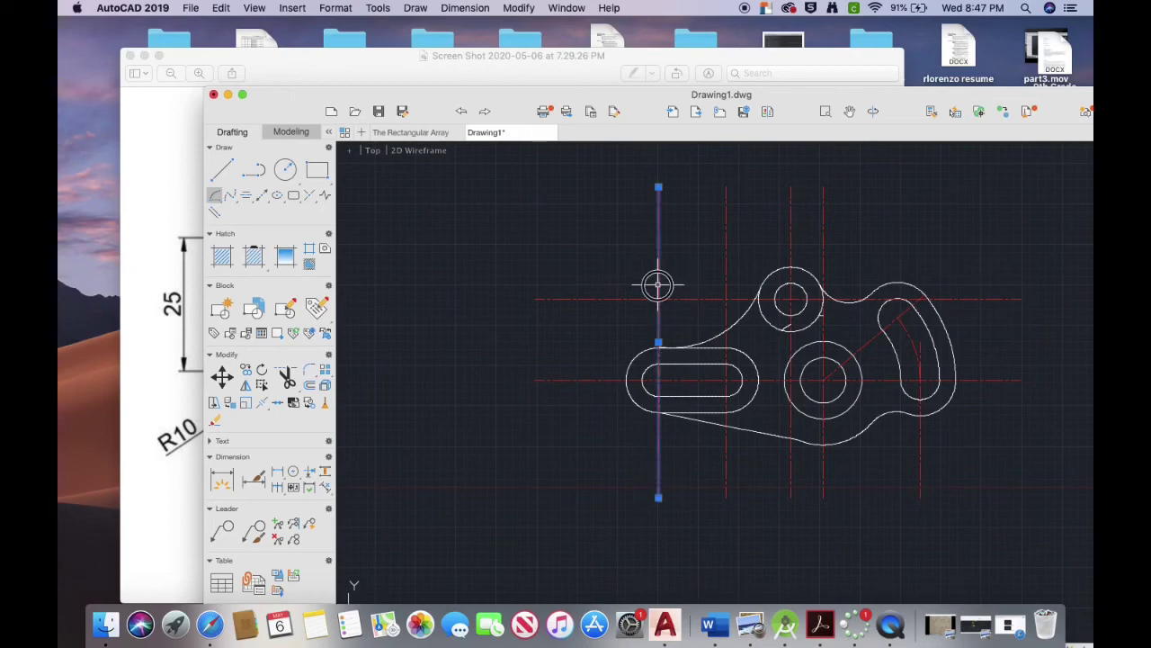
click(659, 189)
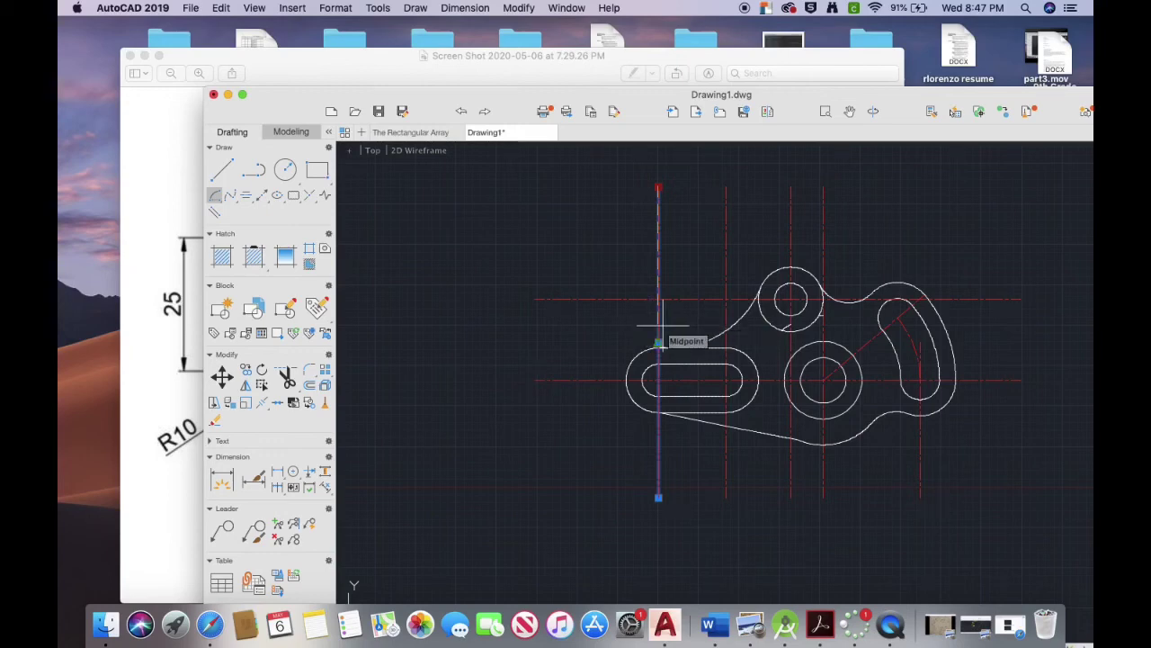
click(659, 325)
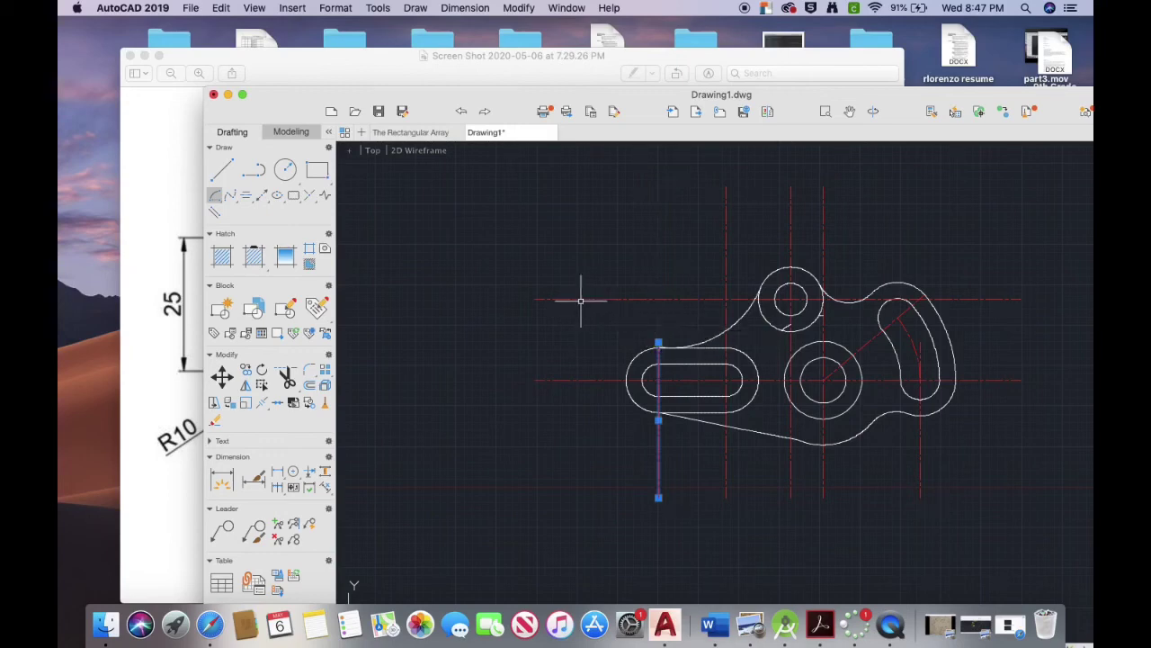
click(541, 299)
click(536, 299)
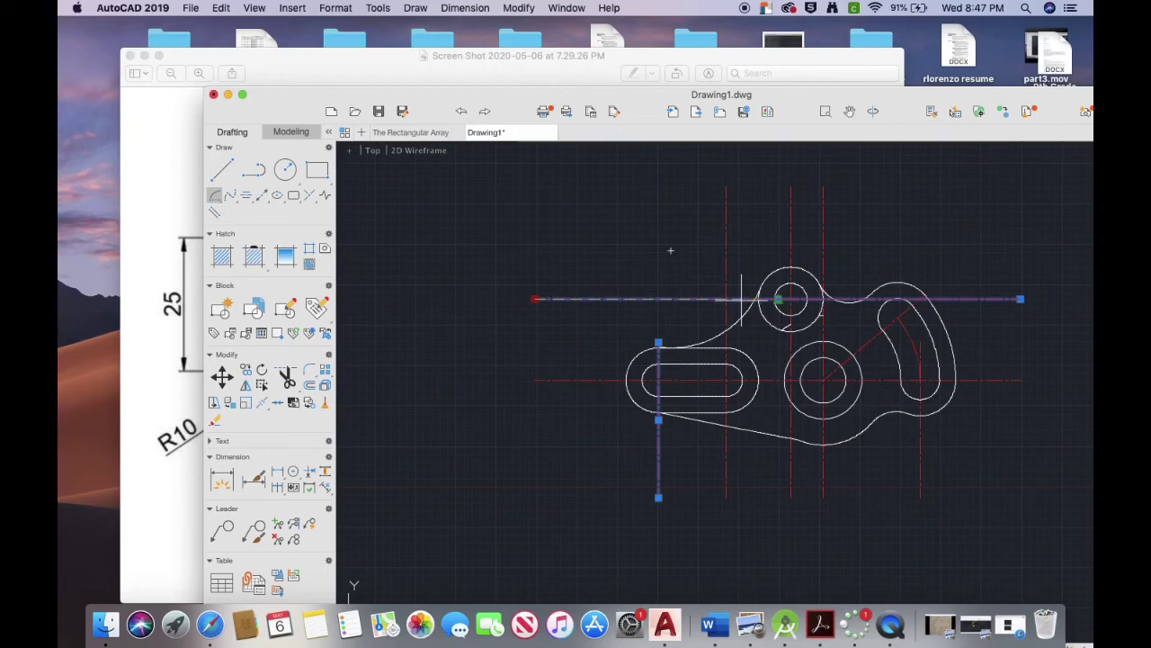
click(778, 299)
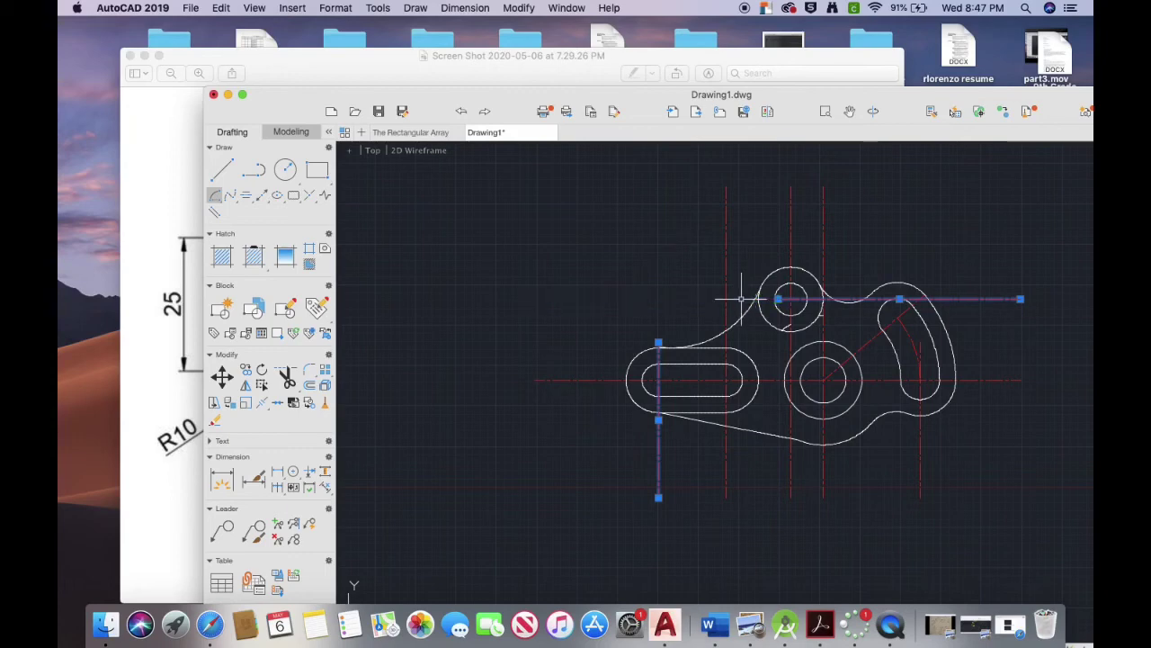
Step: Shorten the second vertical centerline at both ends and the leftmost one at its lower end to just beyond the straight slot
click(726, 196)
click(726, 187)
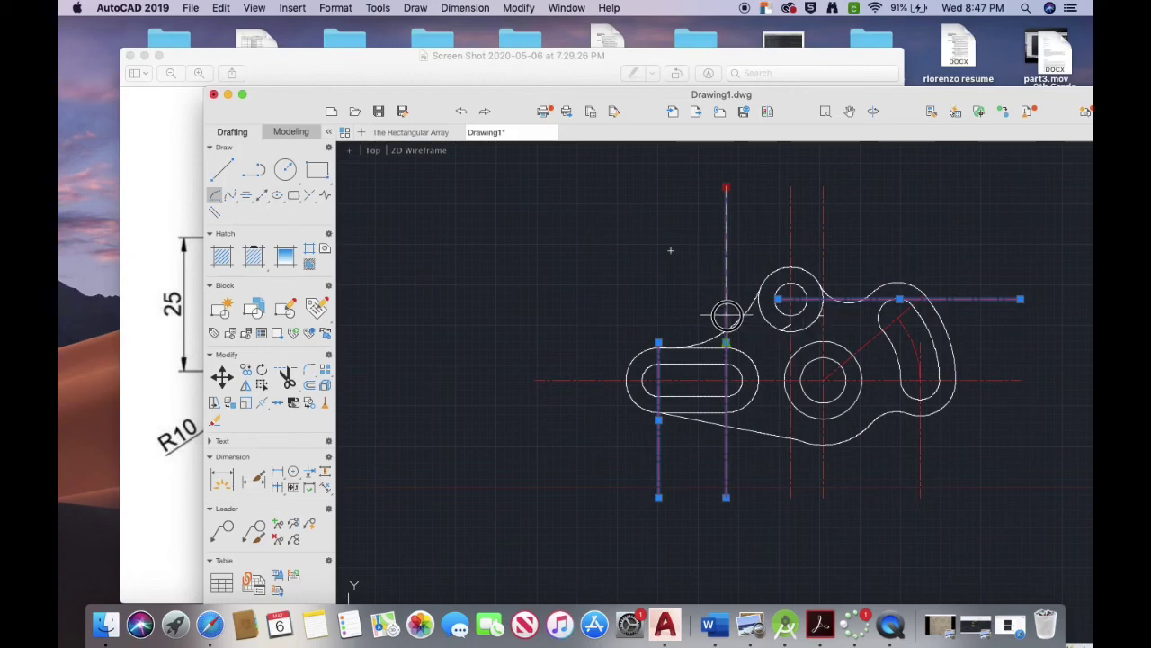
click(726, 341)
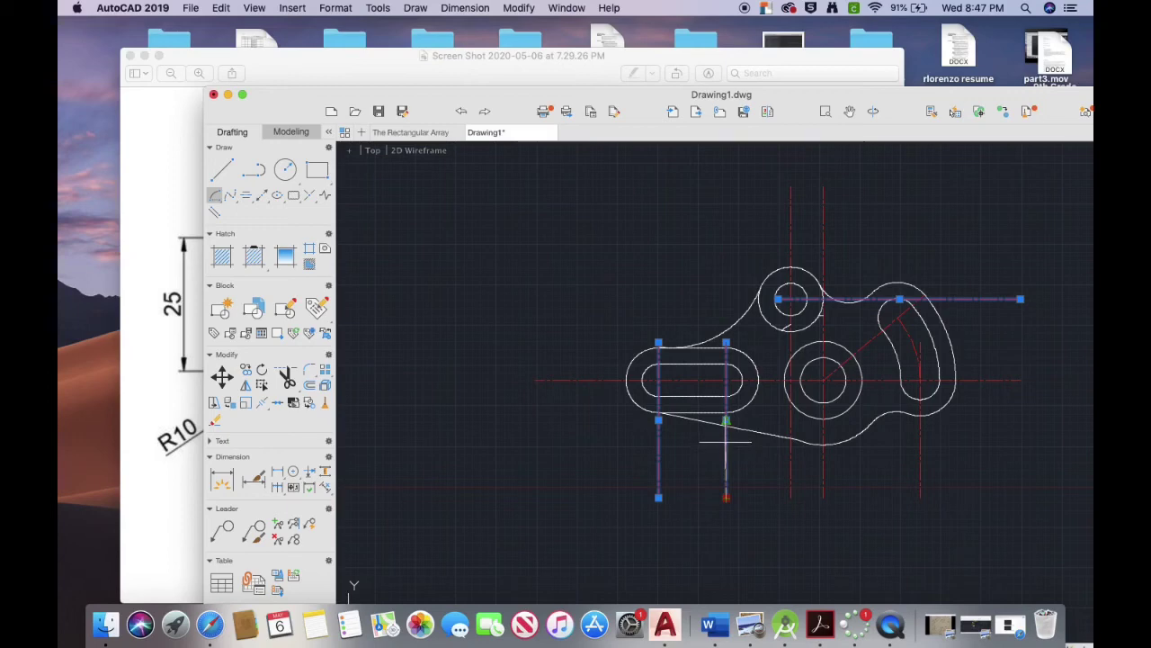
click(726, 423)
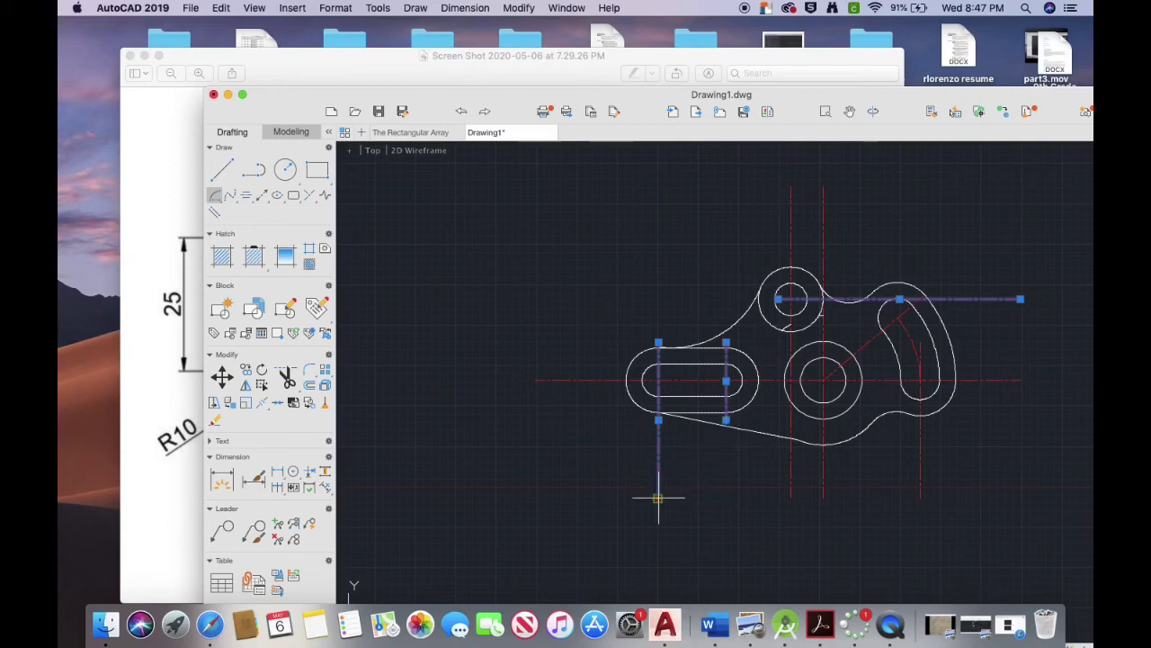
click(658, 496)
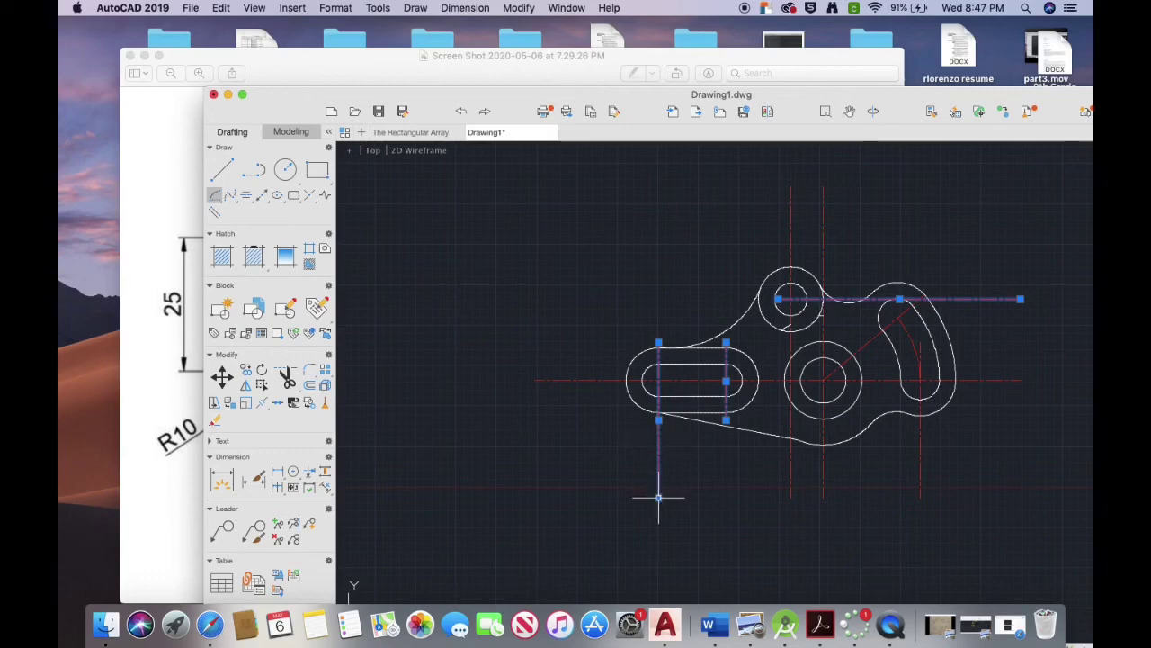
click(658, 496)
click(658, 438)
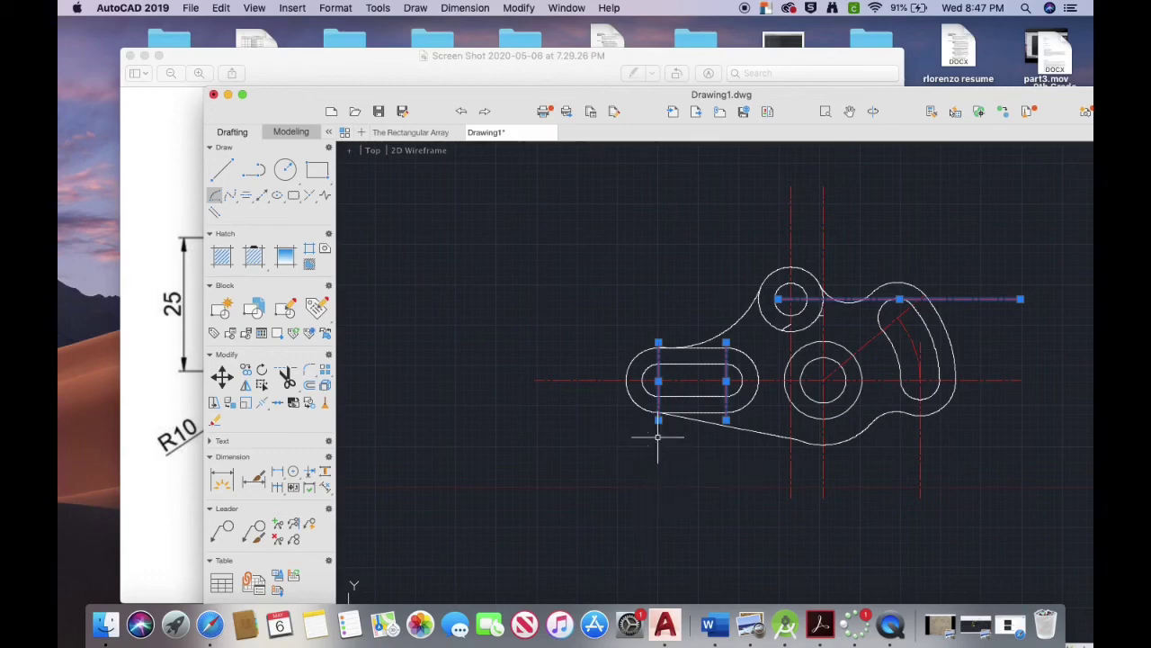
click(533, 381)
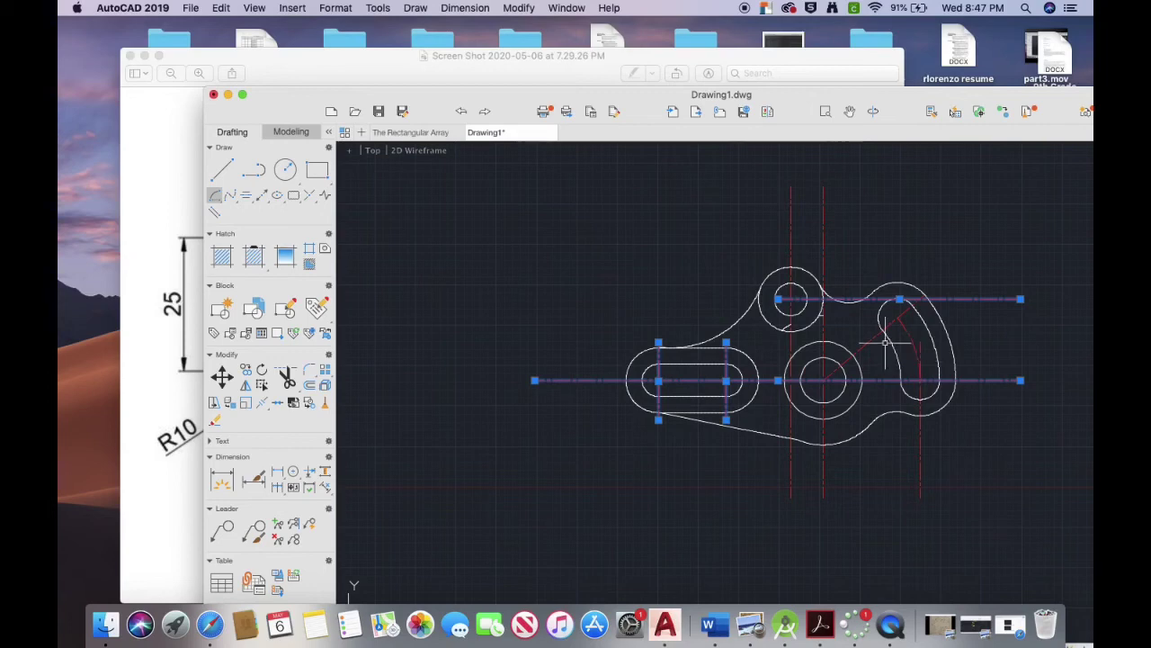
click(797, 208)
click(791, 189)
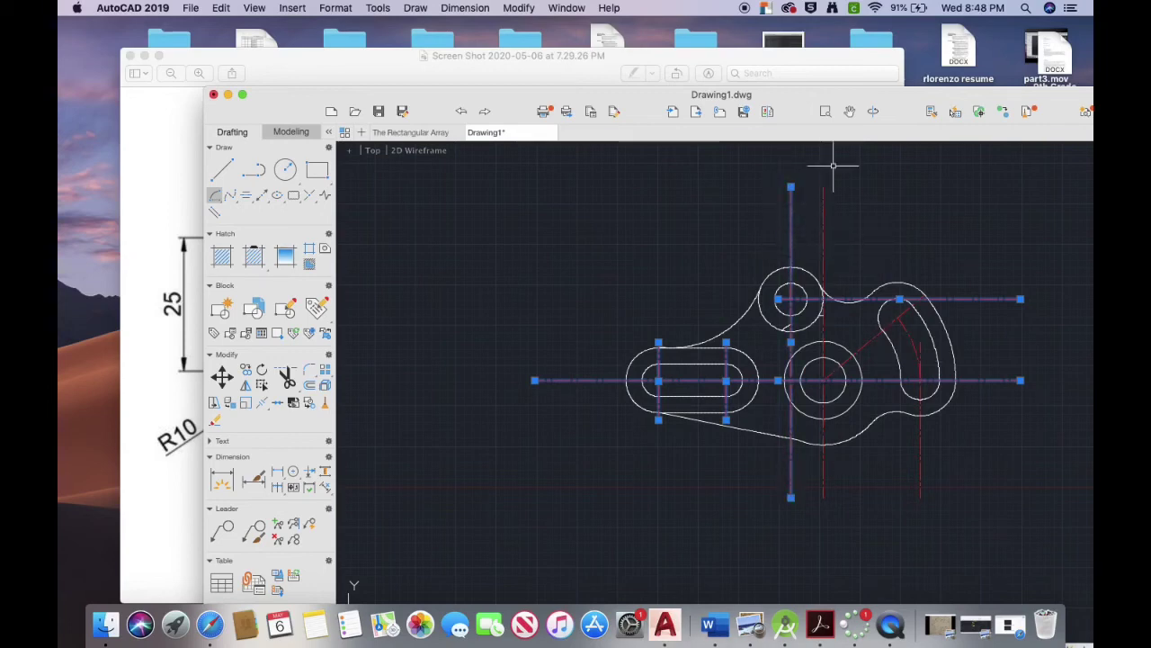
click(790, 187)
click(791, 188)
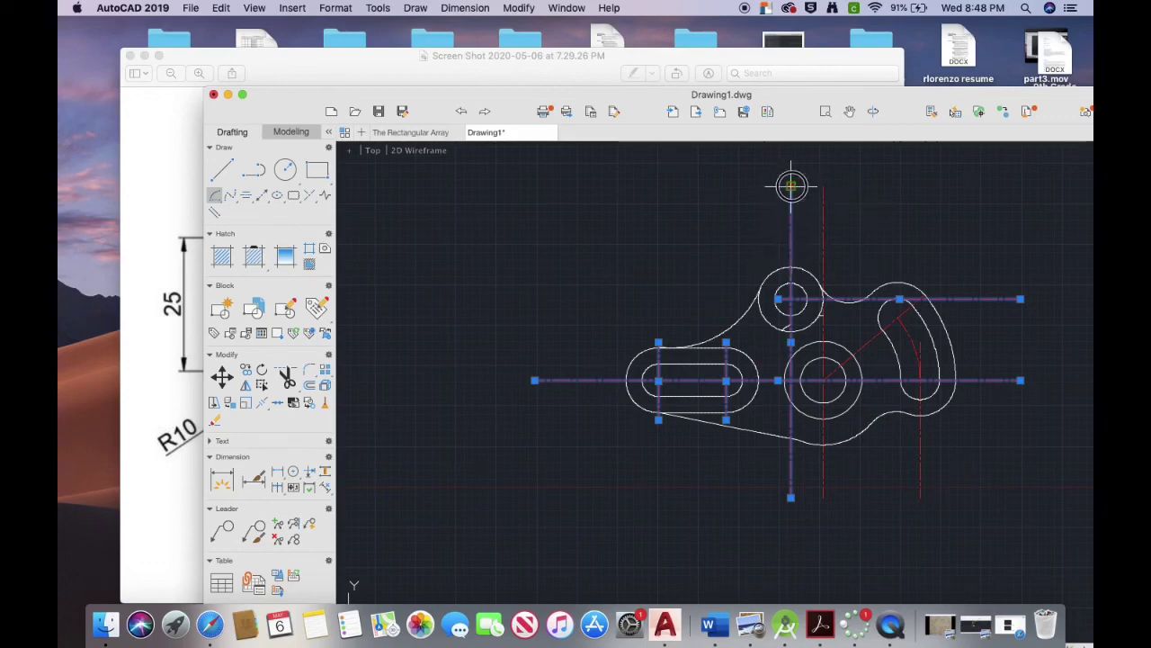
click(791, 187)
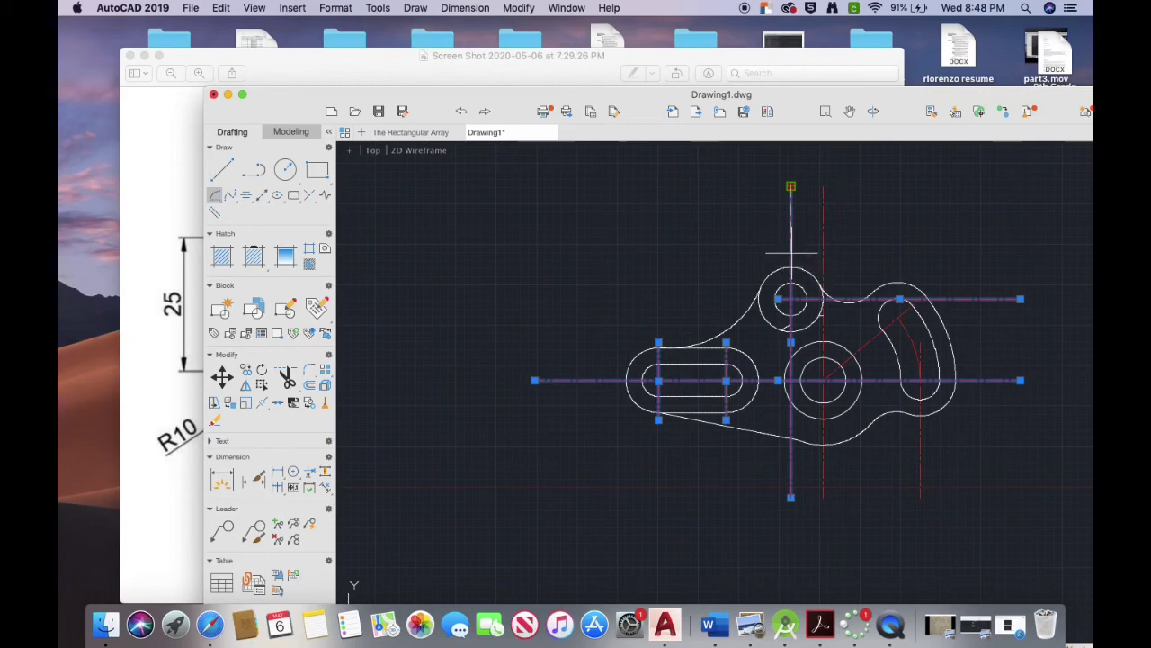
key(Escape)
click(791, 186)
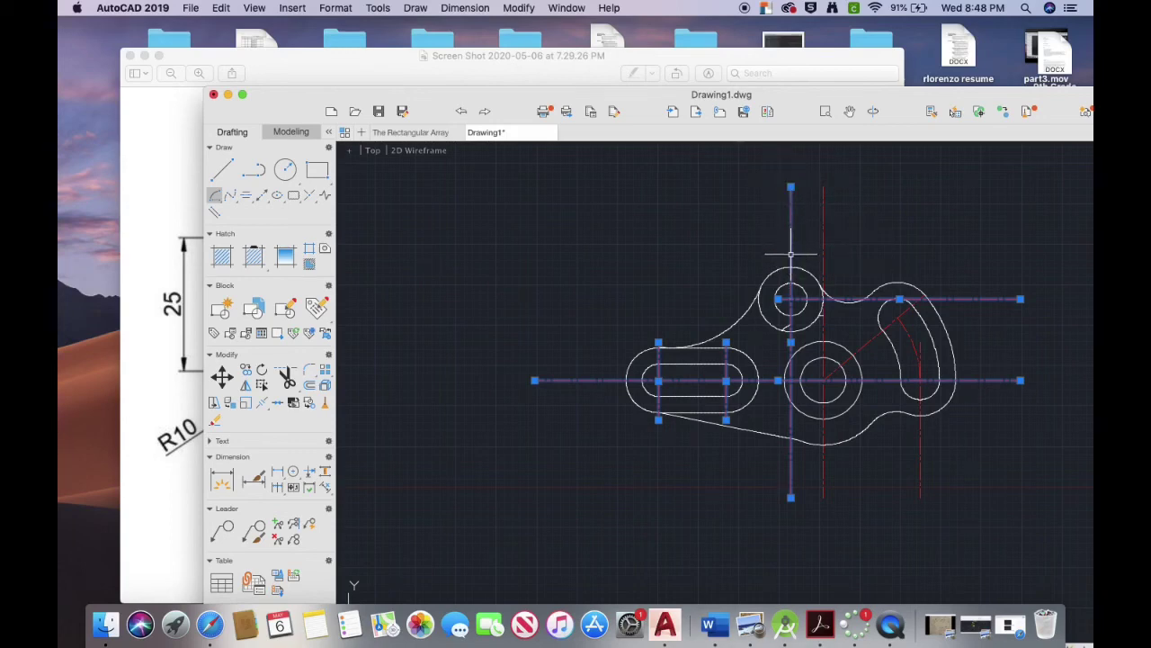
click(823, 204)
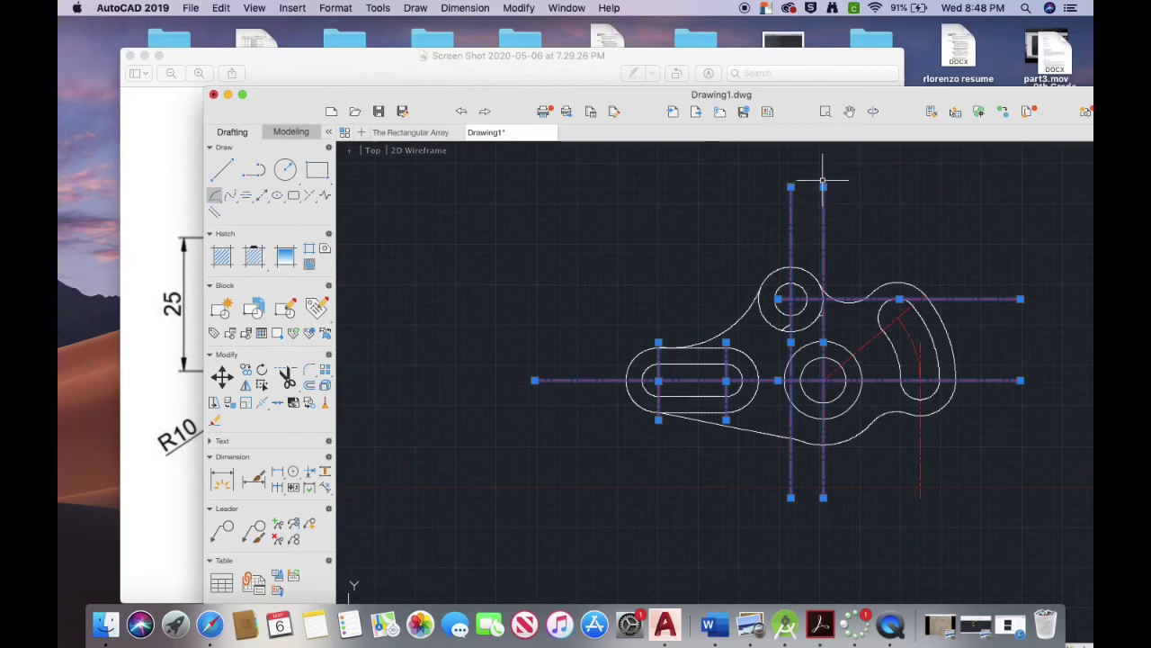
click(823, 186)
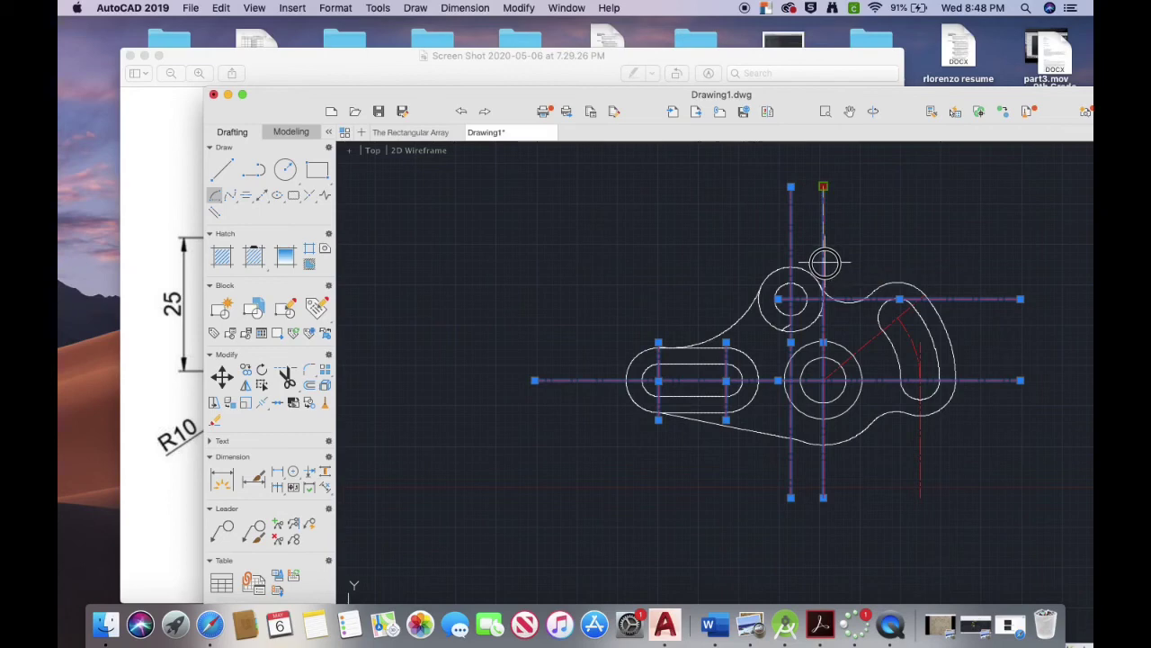
key(Escape)
key(Escape)
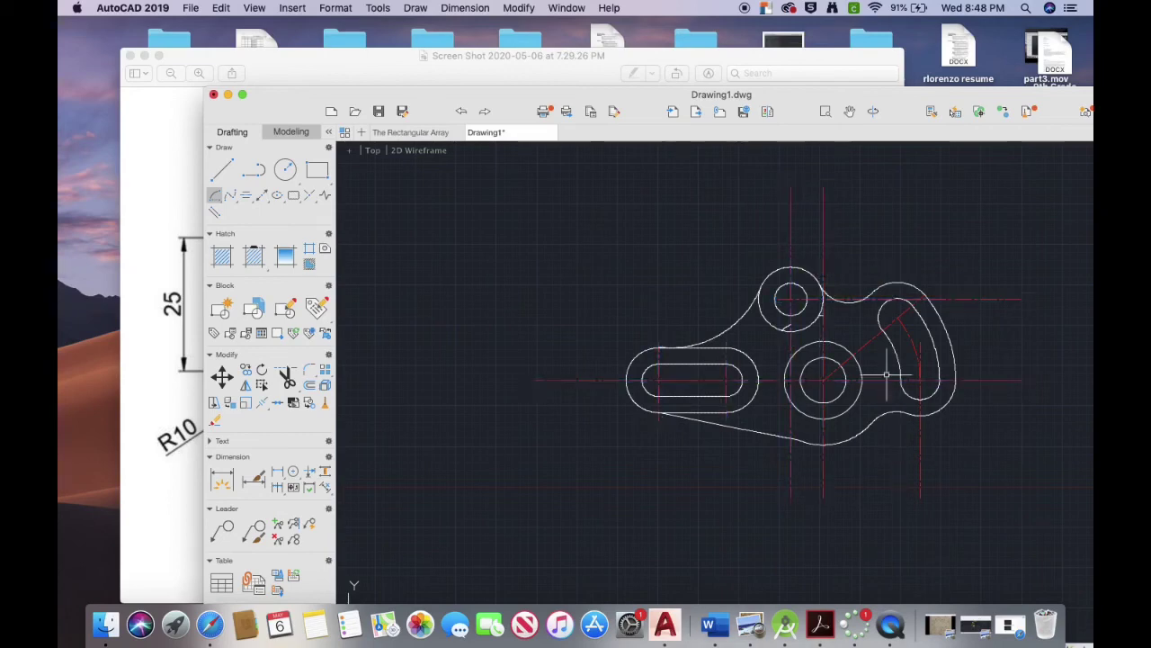
click(791, 195)
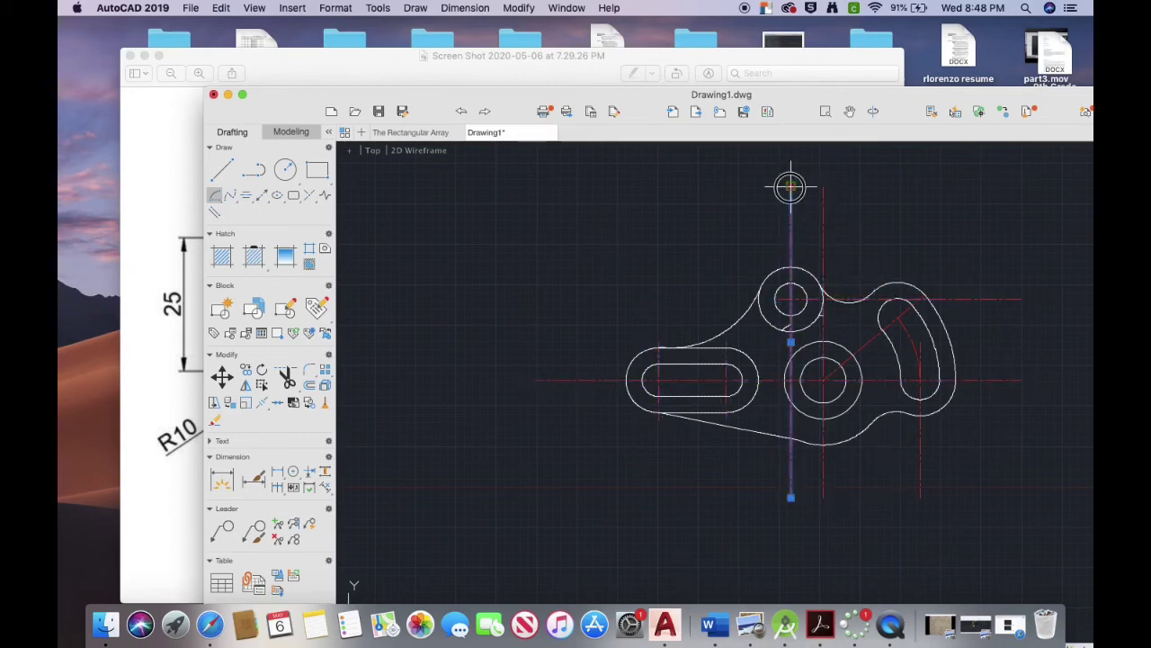
click(791, 186)
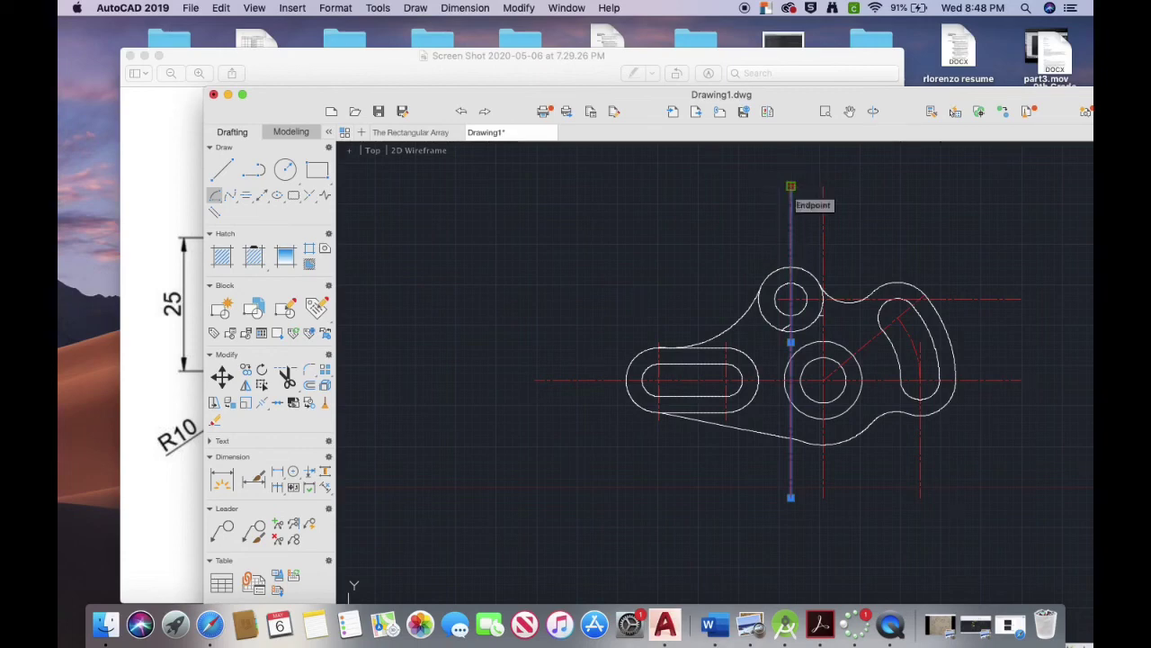
right_click(791, 186)
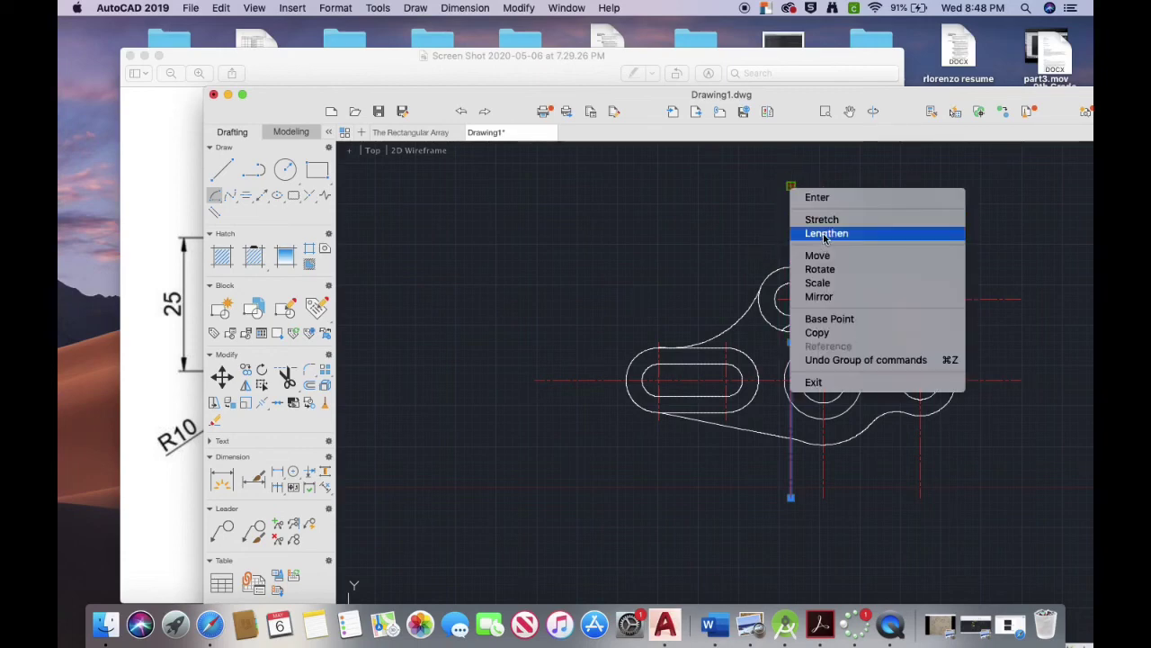
click(815, 219)
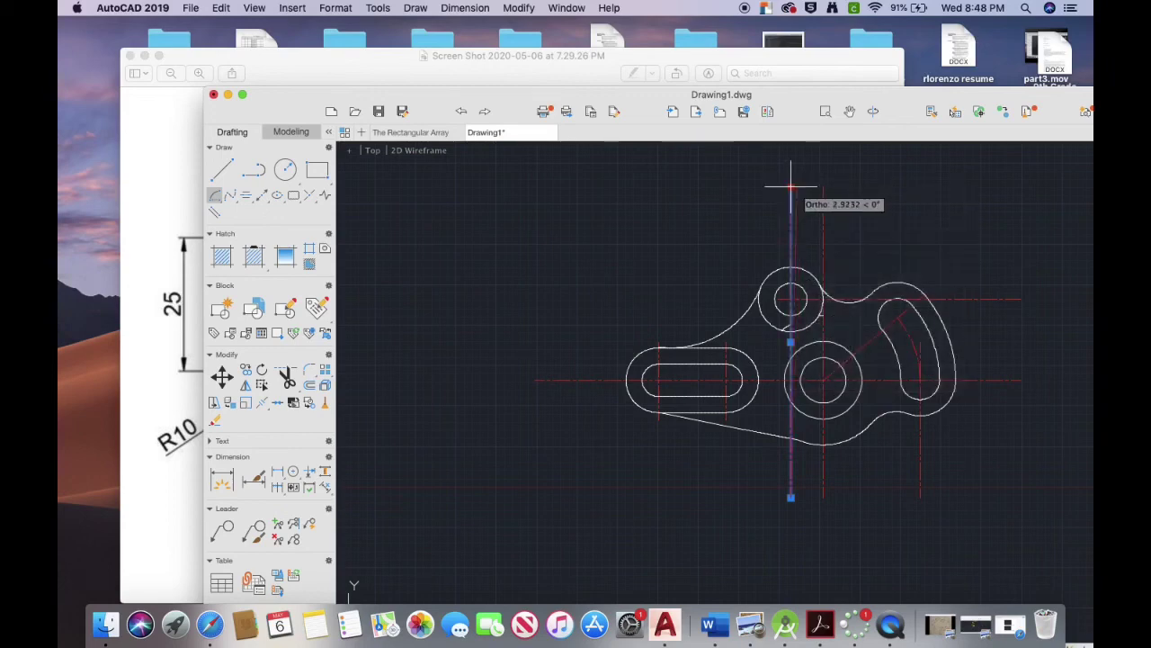
key(Escape)
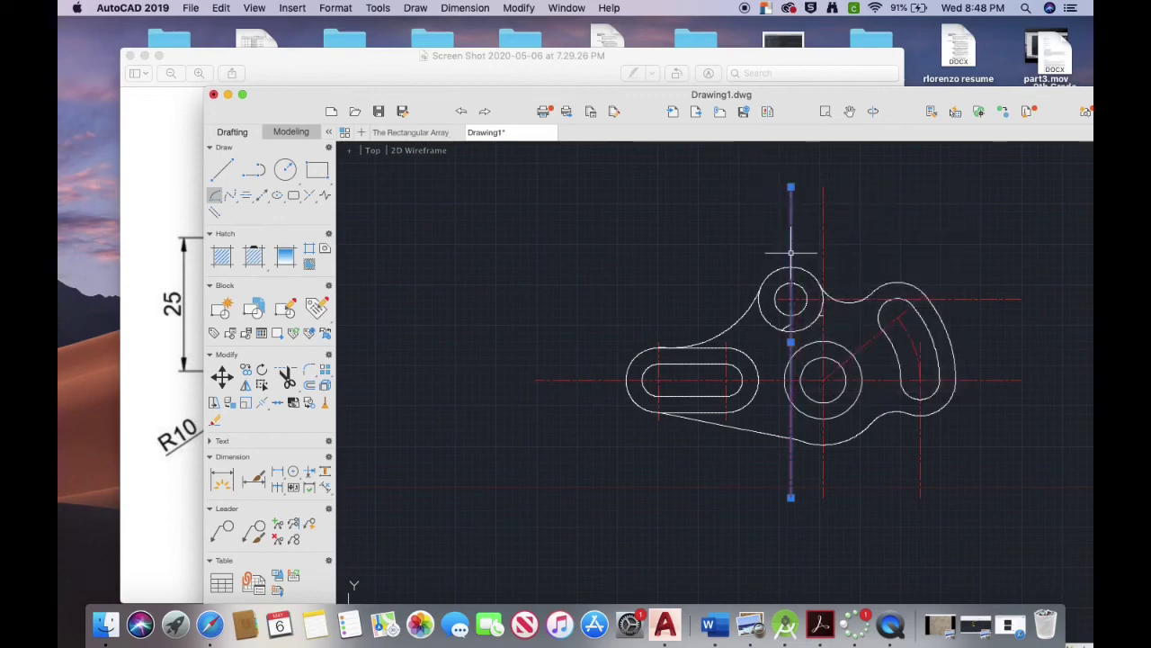
click(791, 186)
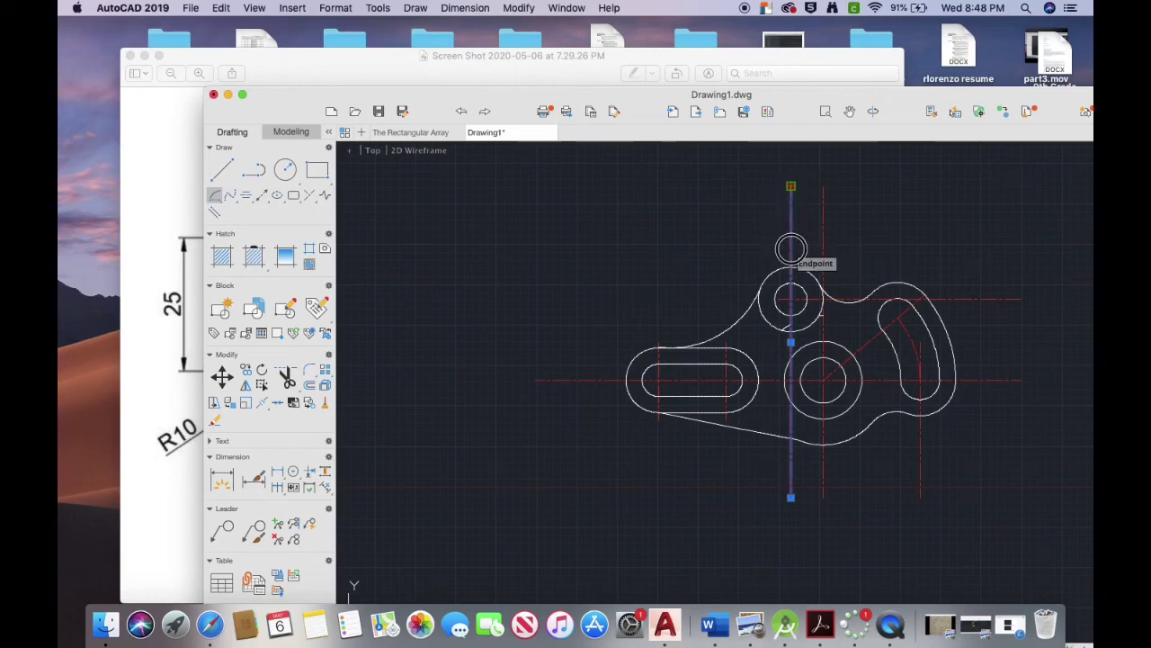
click(791, 241)
click(791, 186)
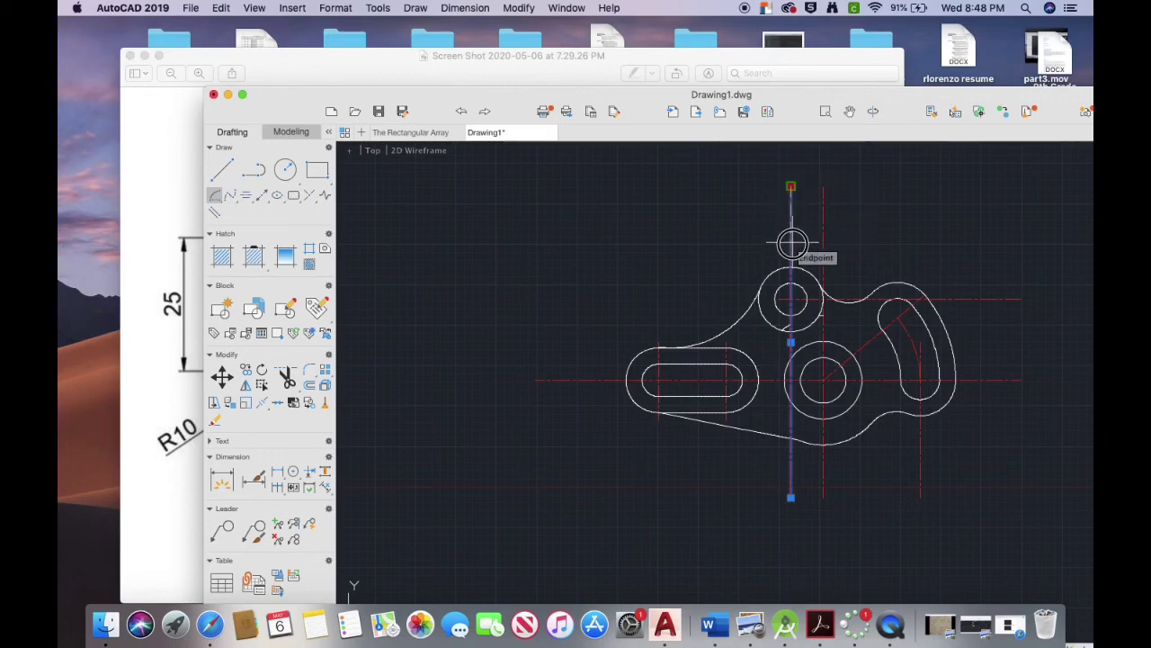
key(Escape)
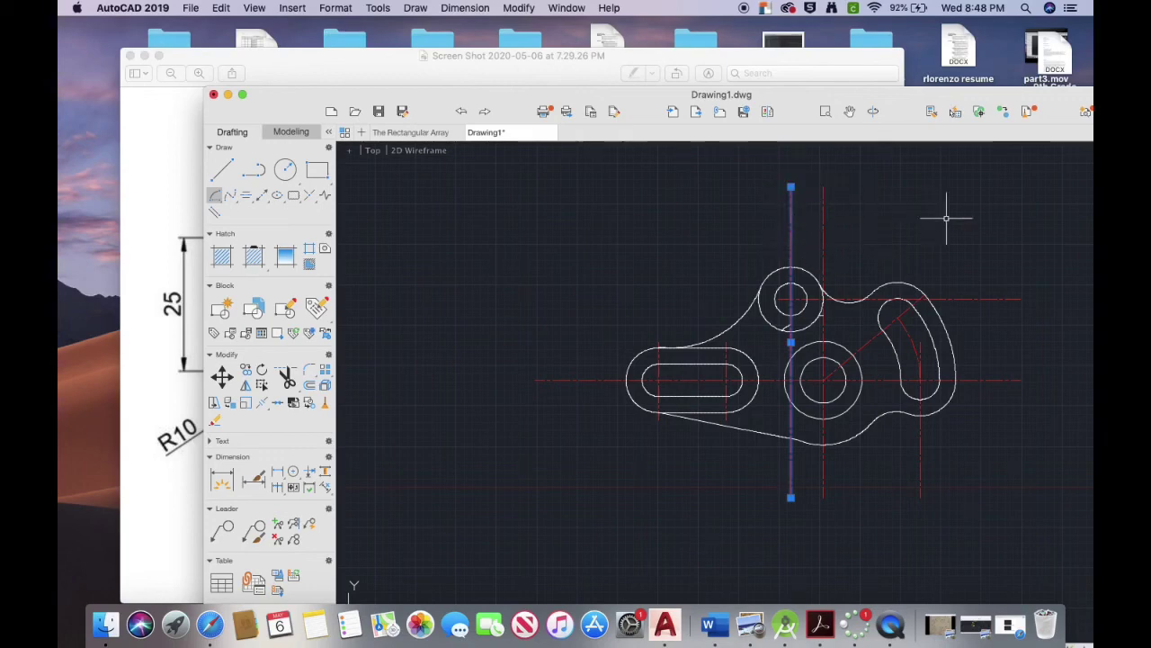
Step: Shorten the vertical centerline through the large central hole from its upper end to its midpoint
click(824, 236)
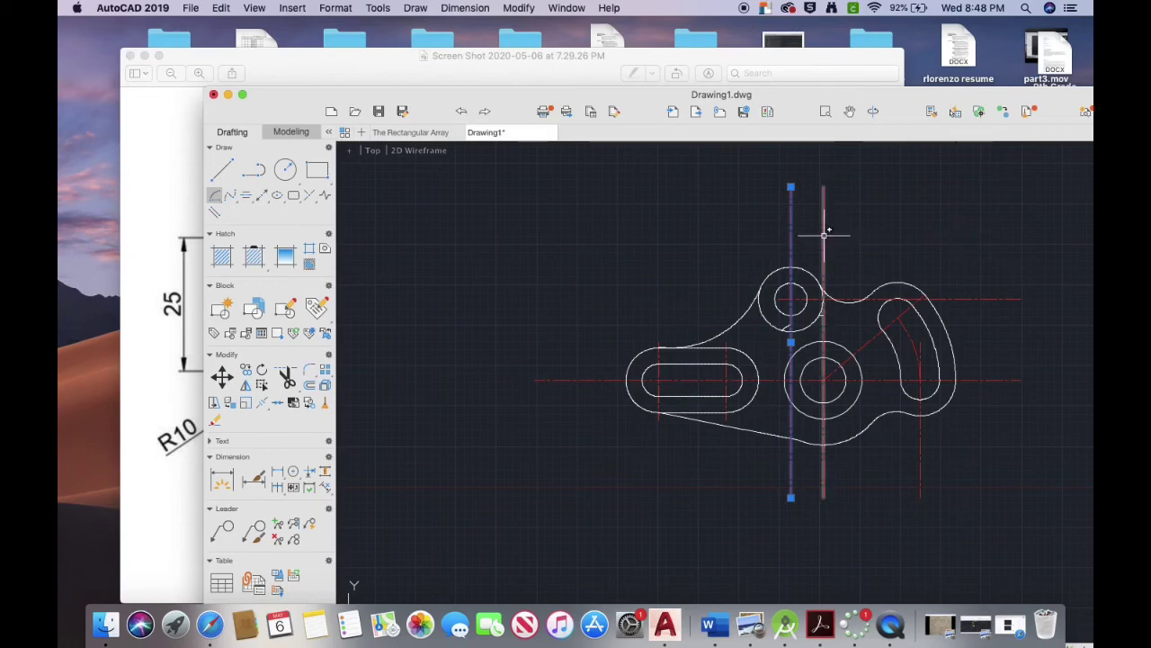
click(823, 187)
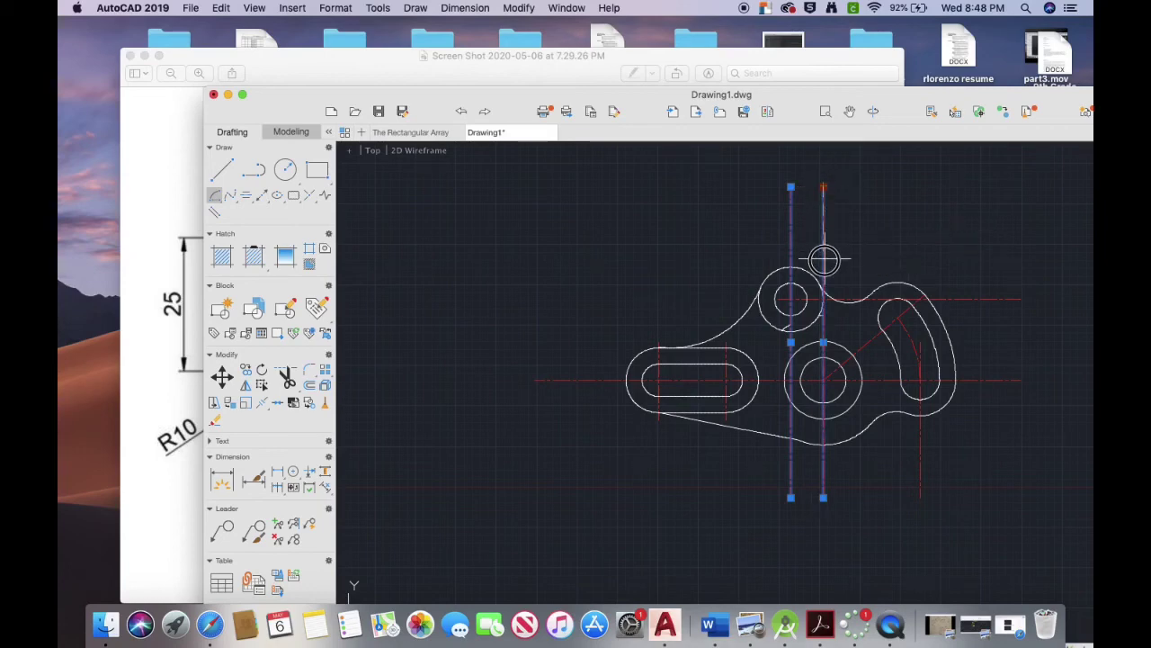
click(823, 267)
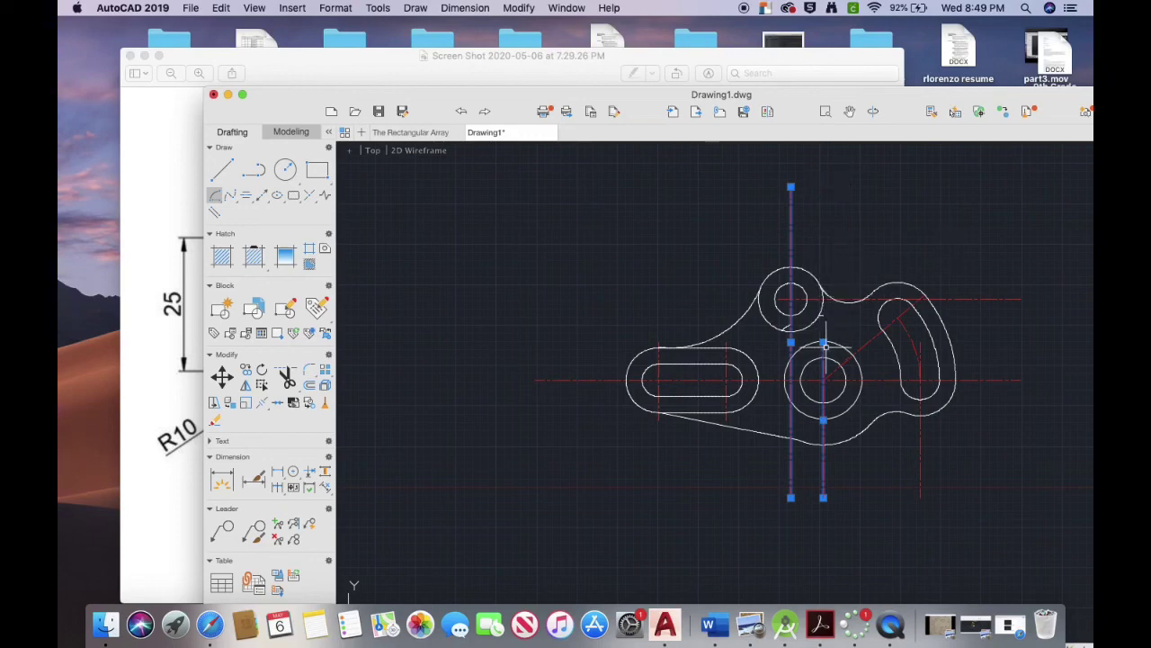
mouse_move(824, 343)
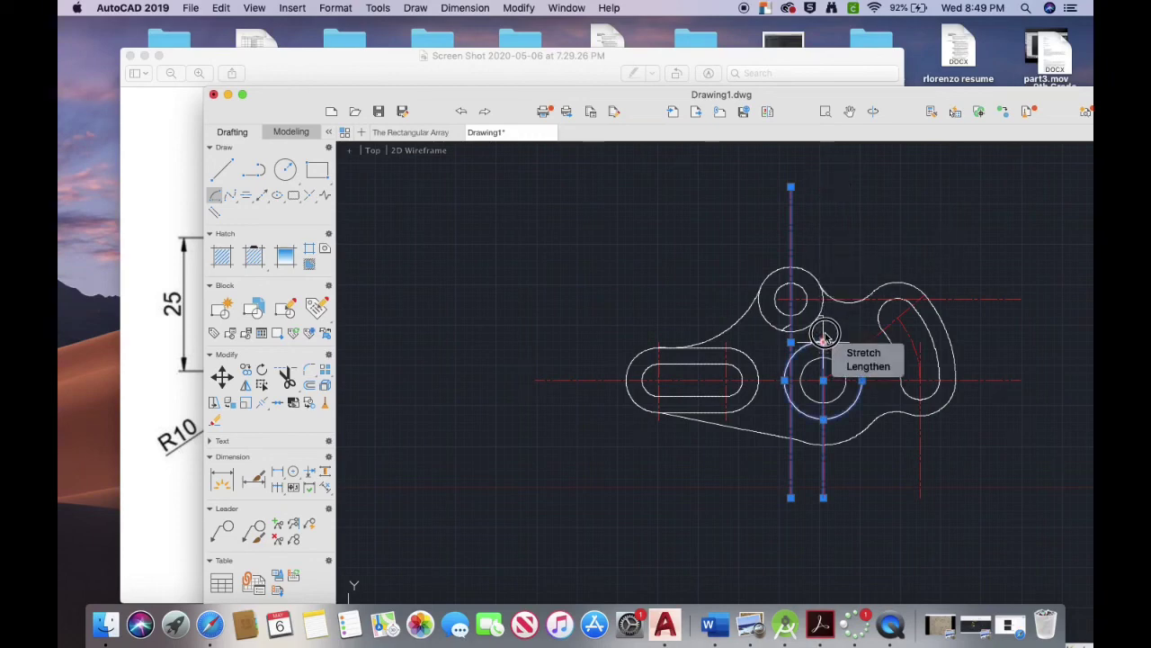
click(825, 344)
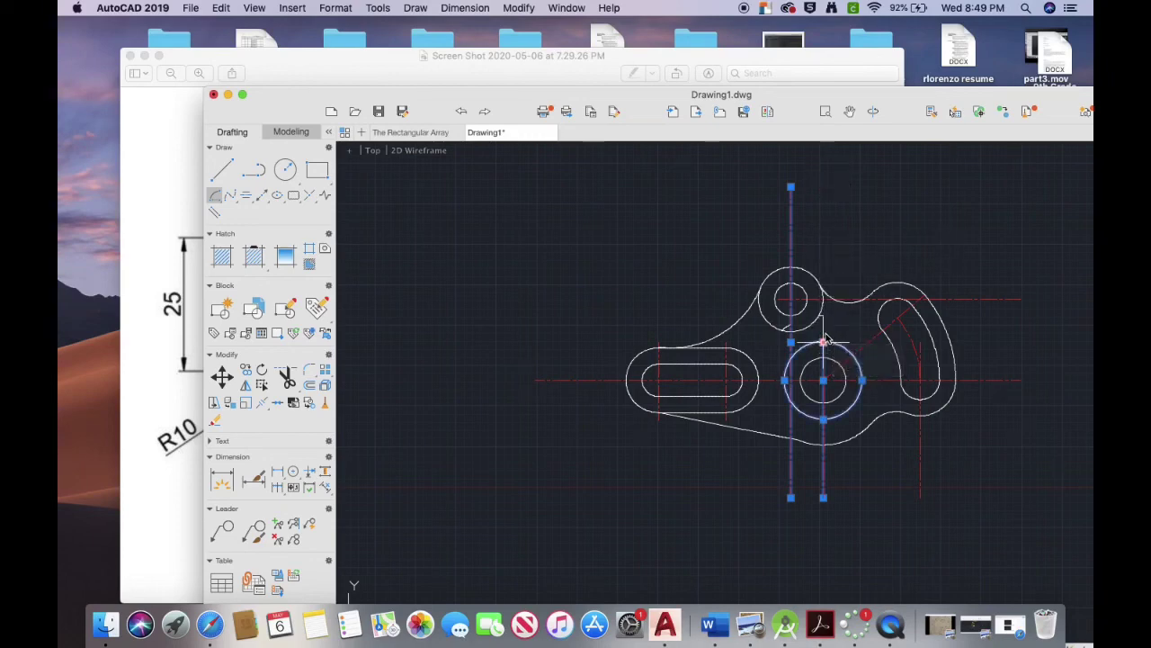
click(565, 380)
click(535, 380)
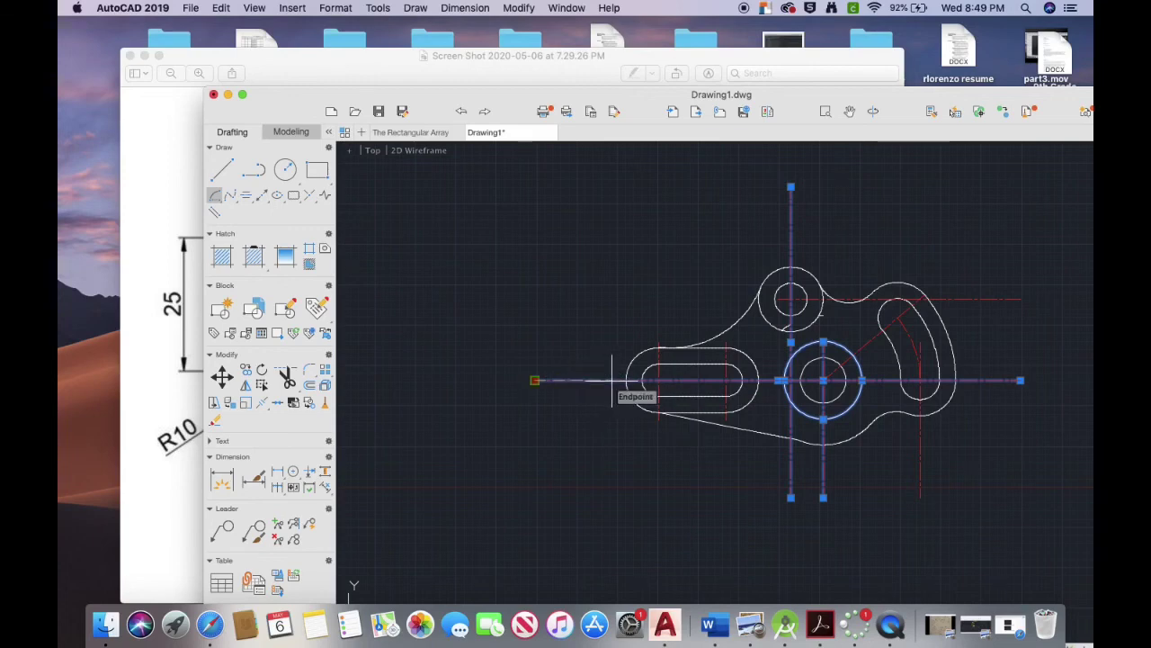
key(Escape)
click(535, 380)
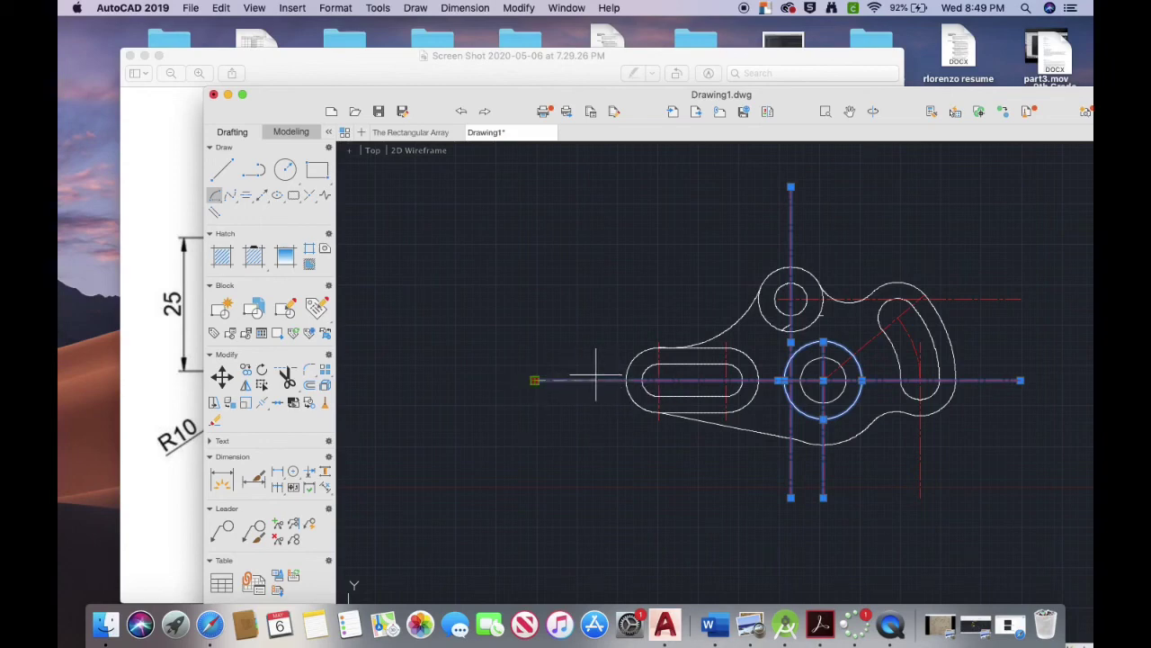
key(Escape)
key(Escape)
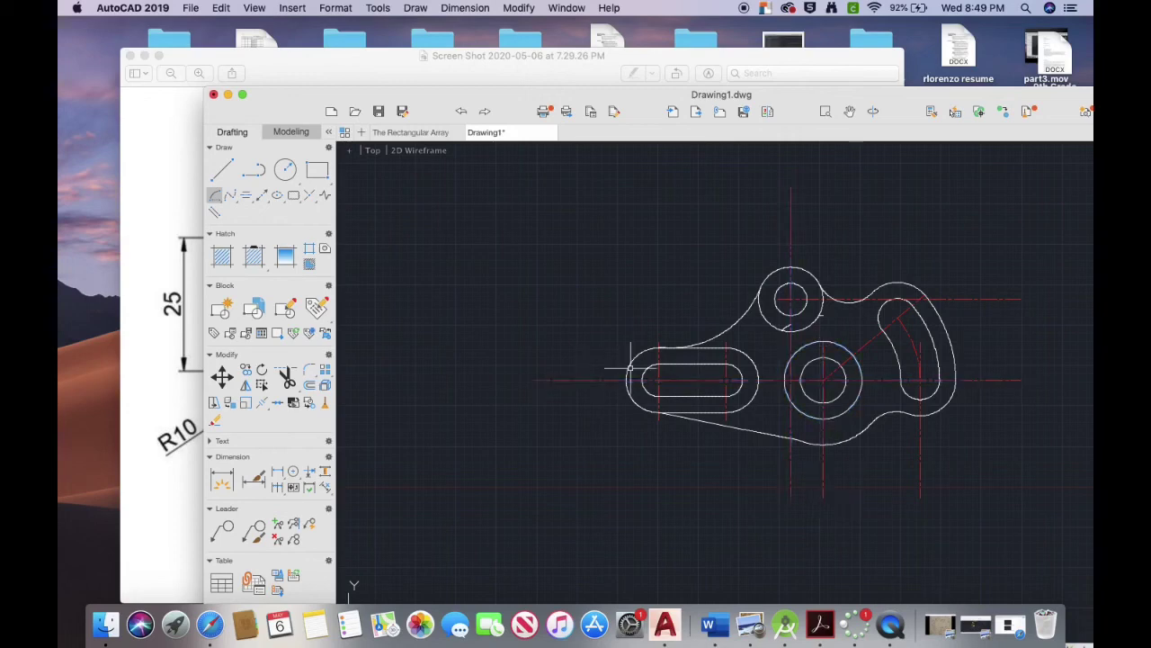
Step: Shorten the vertical centerline through the curved slot's lower end from its lower end to its midpoint
click(920, 478)
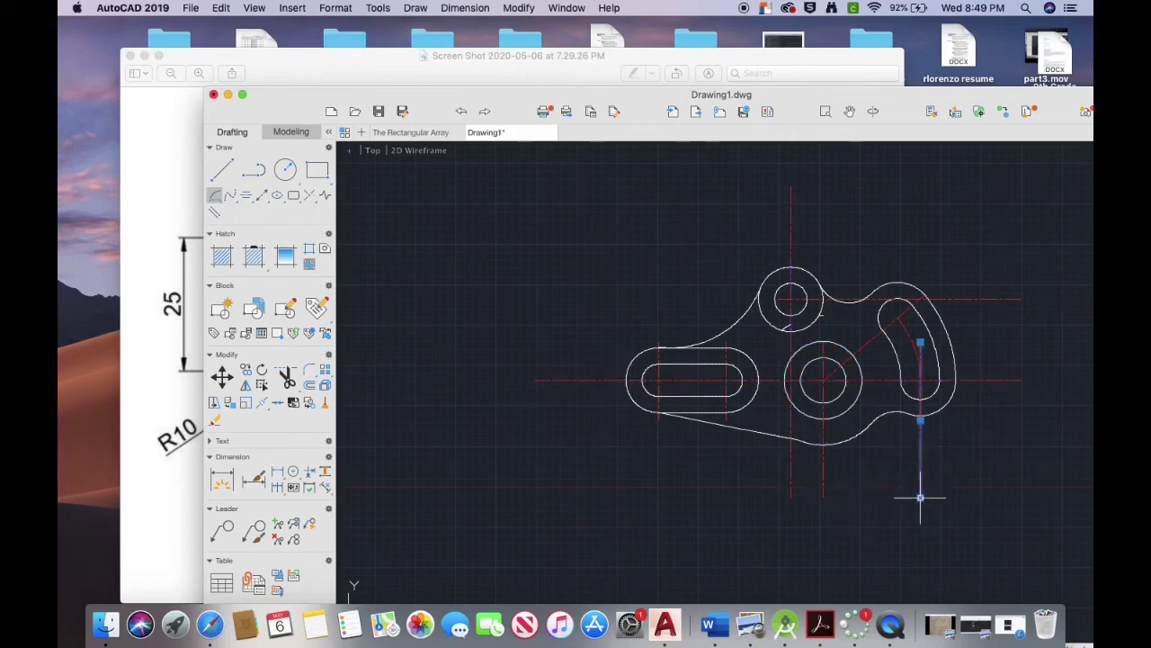
click(920, 426)
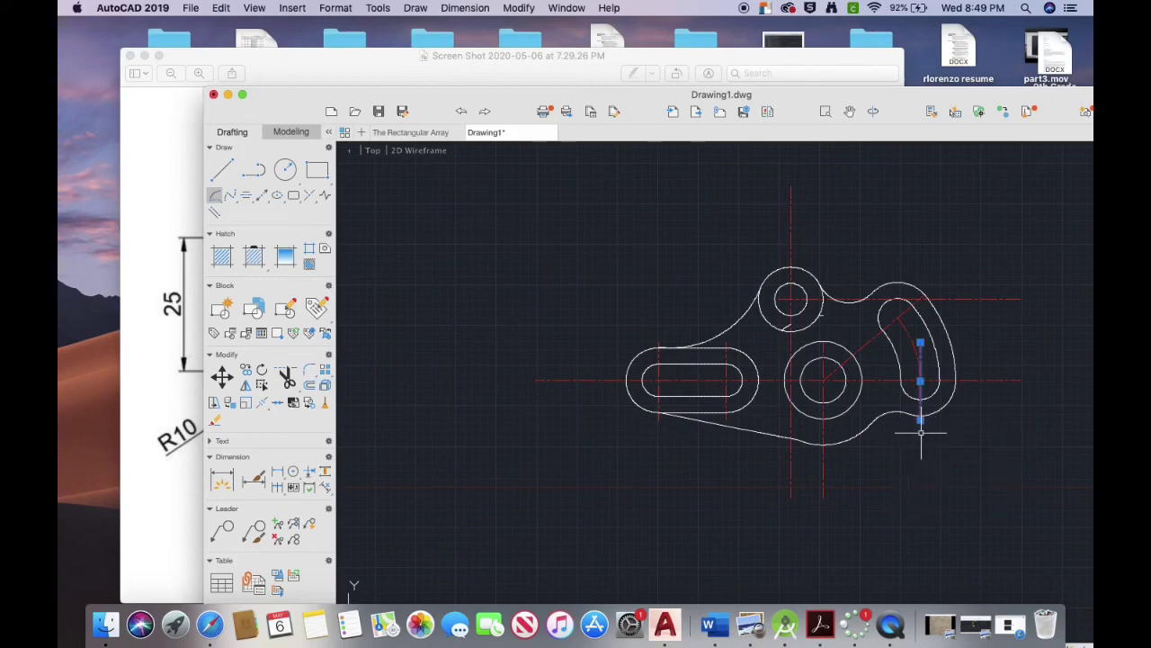
click(1005, 381)
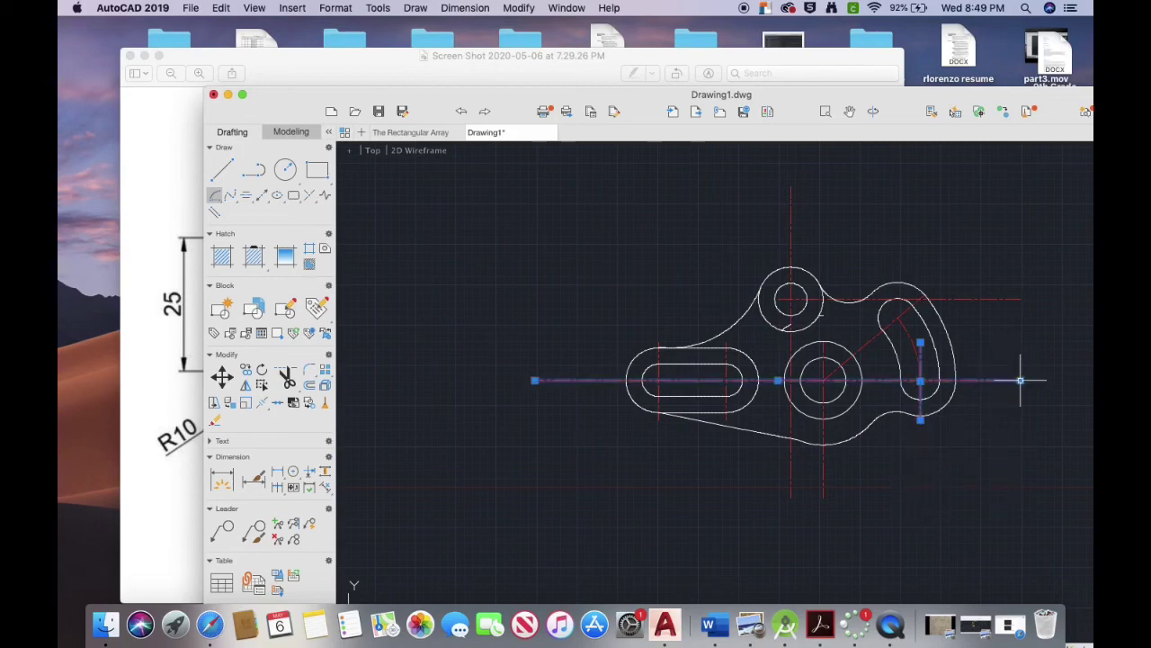
click(1021, 381)
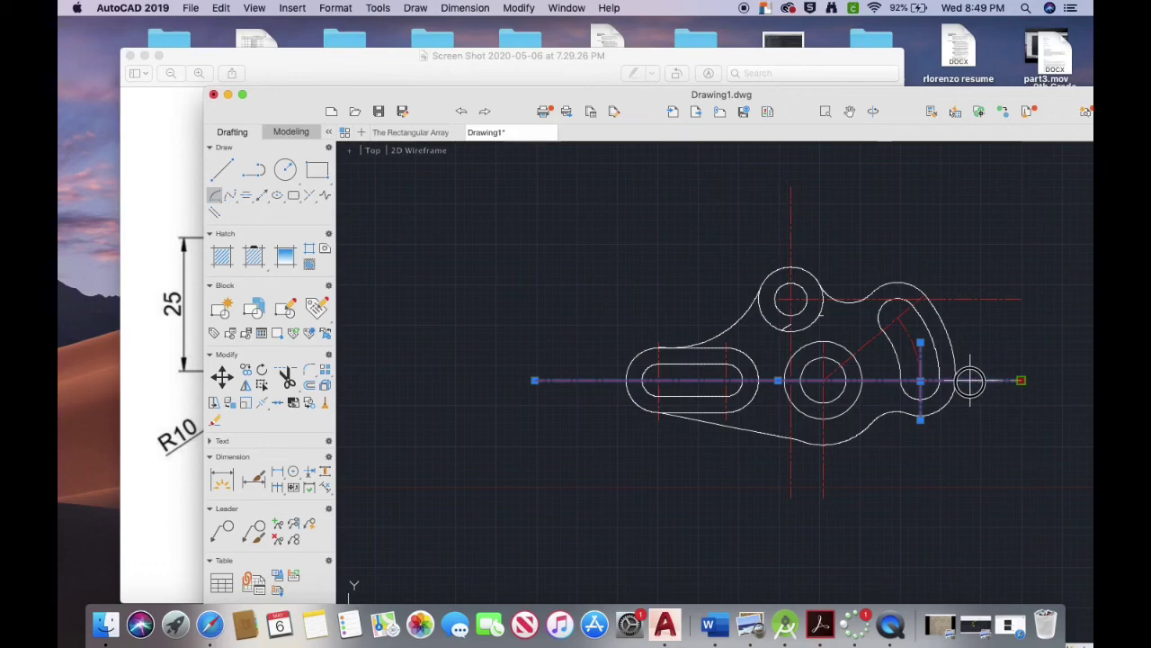
key(Escape)
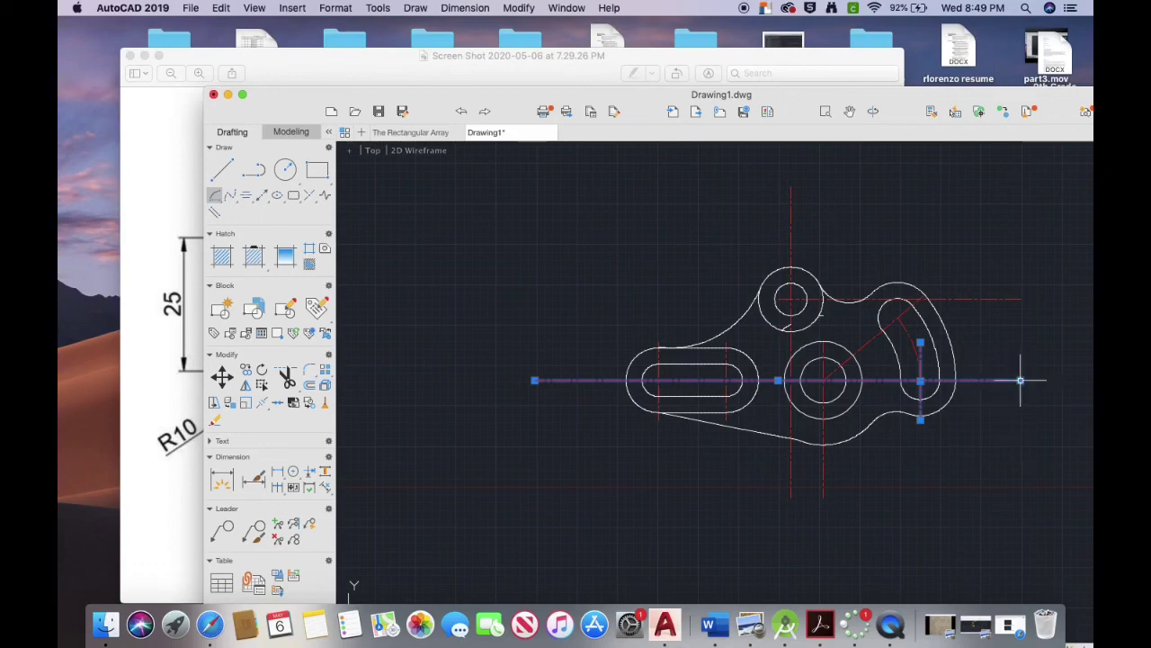
mouse_move(1021, 381)
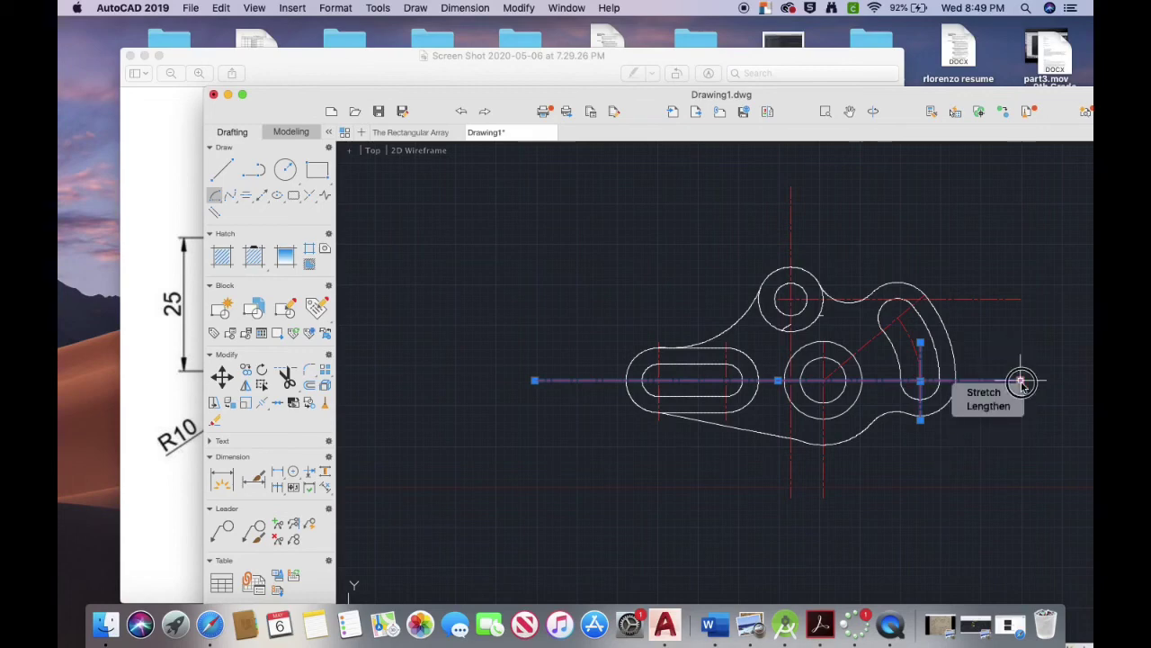
click(1021, 381)
key(Escape)
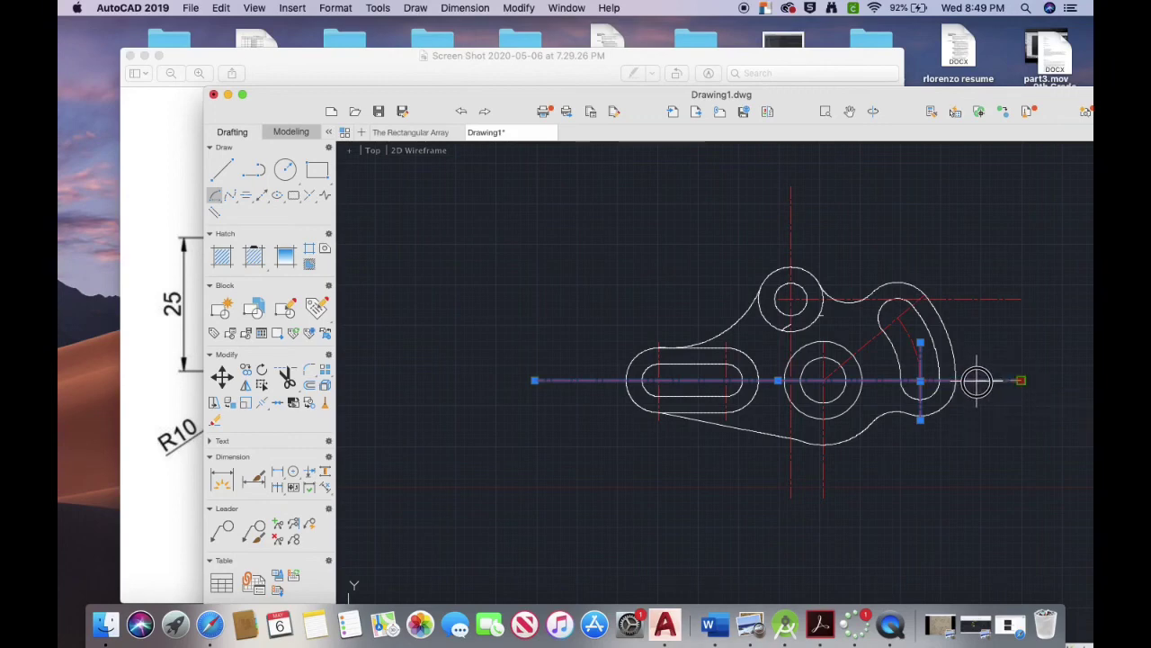
Step: Shorten the upper horizontal centerline from its right end to its midpoint
click(1005, 297)
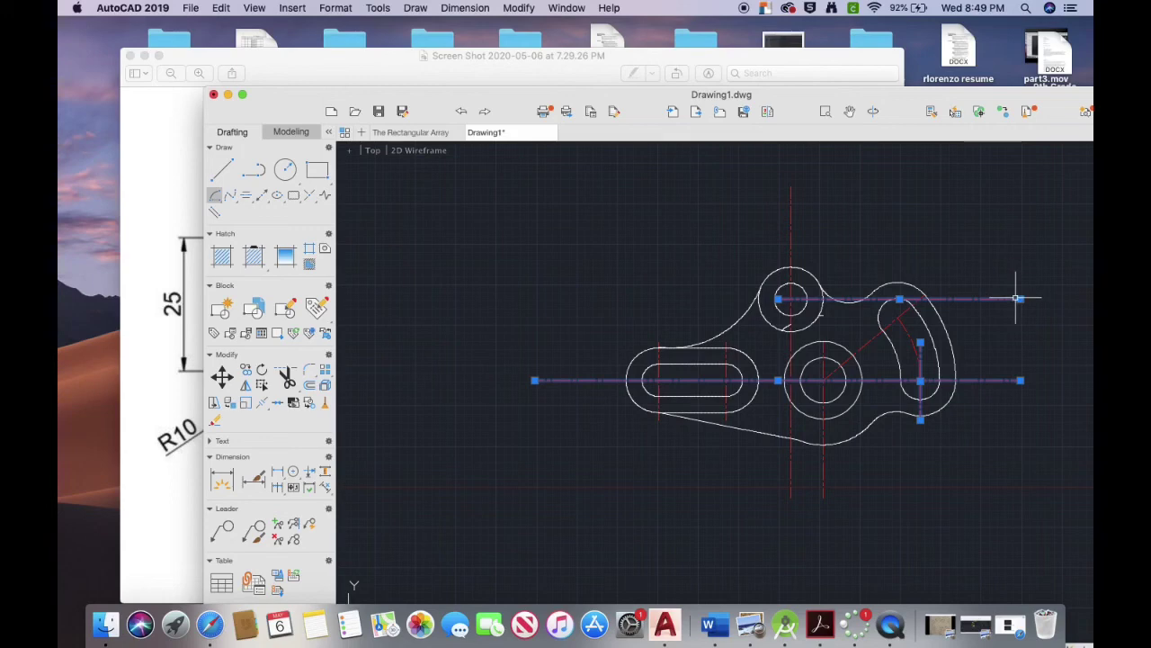
click(1021, 298)
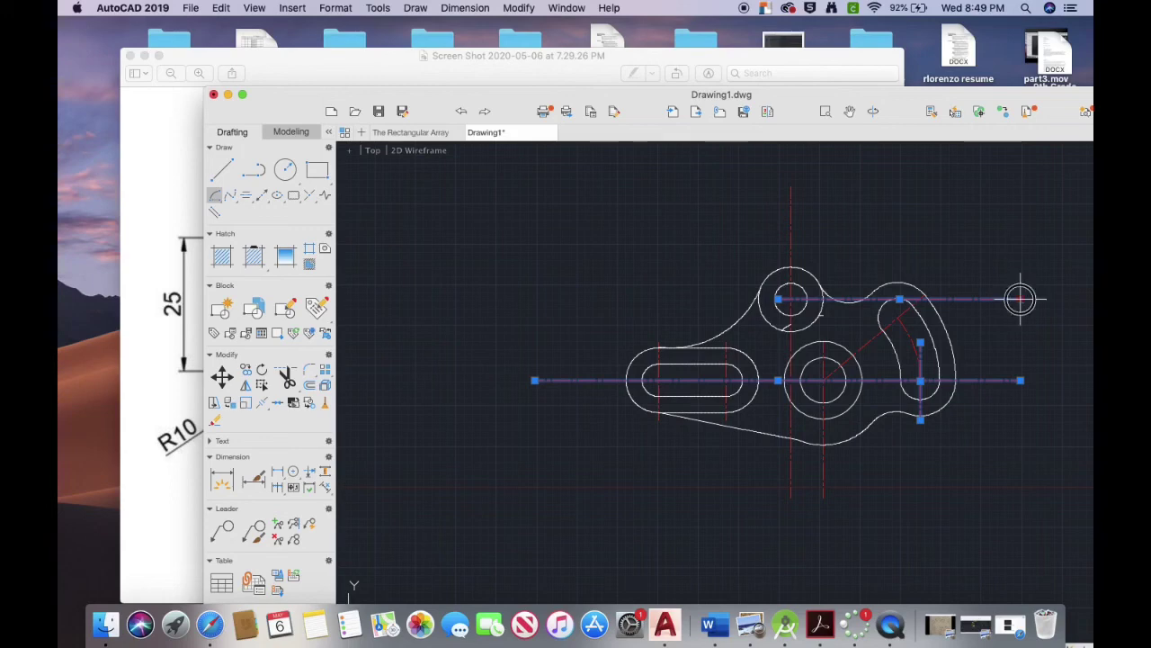
click(958, 299)
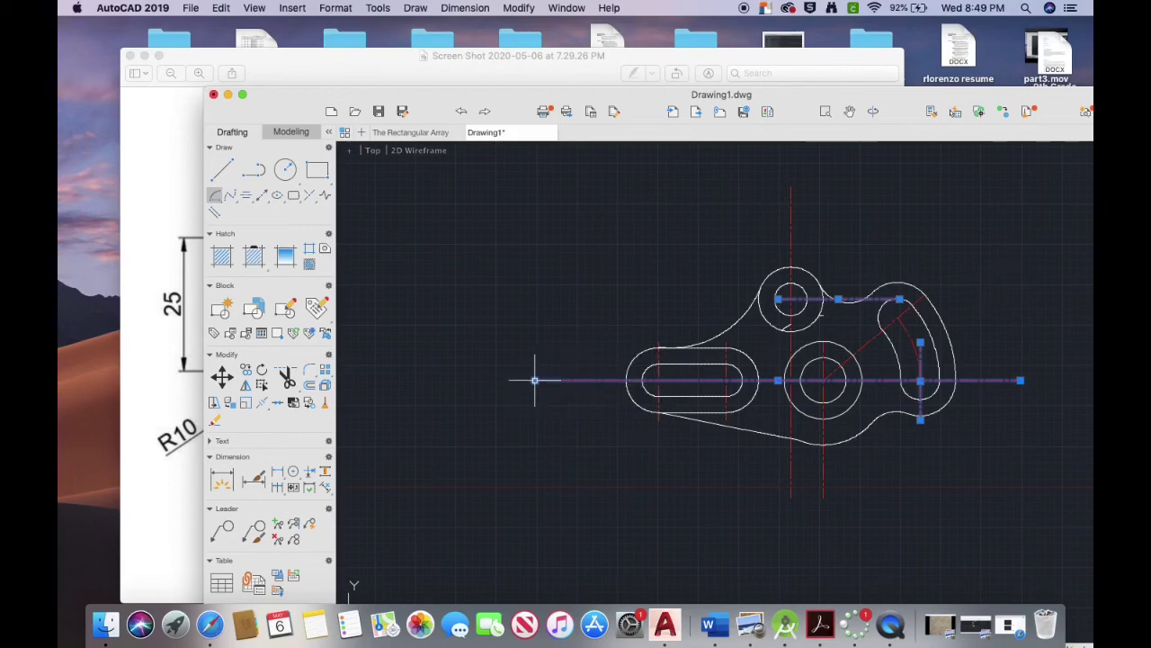
mouse_move(534, 382)
right_click(893, 632)
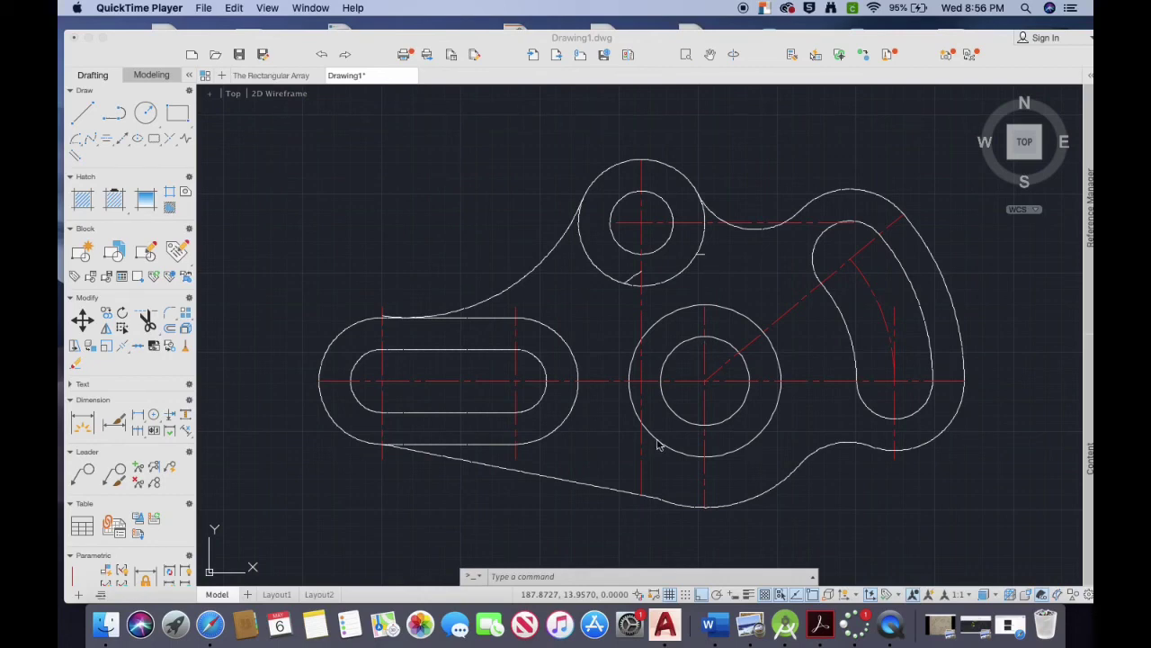
Step: Erase the two short stray segments at the outer circle around the upper hole
click(568, 578)
click(568, 578)
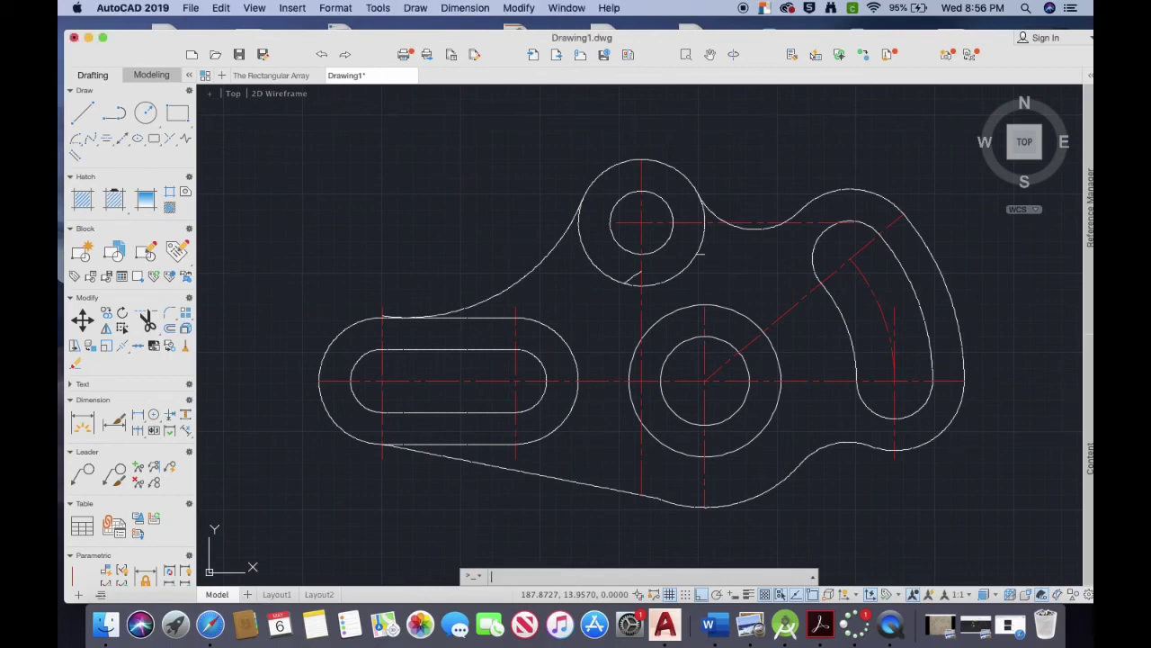
text(erase)
key(Return)
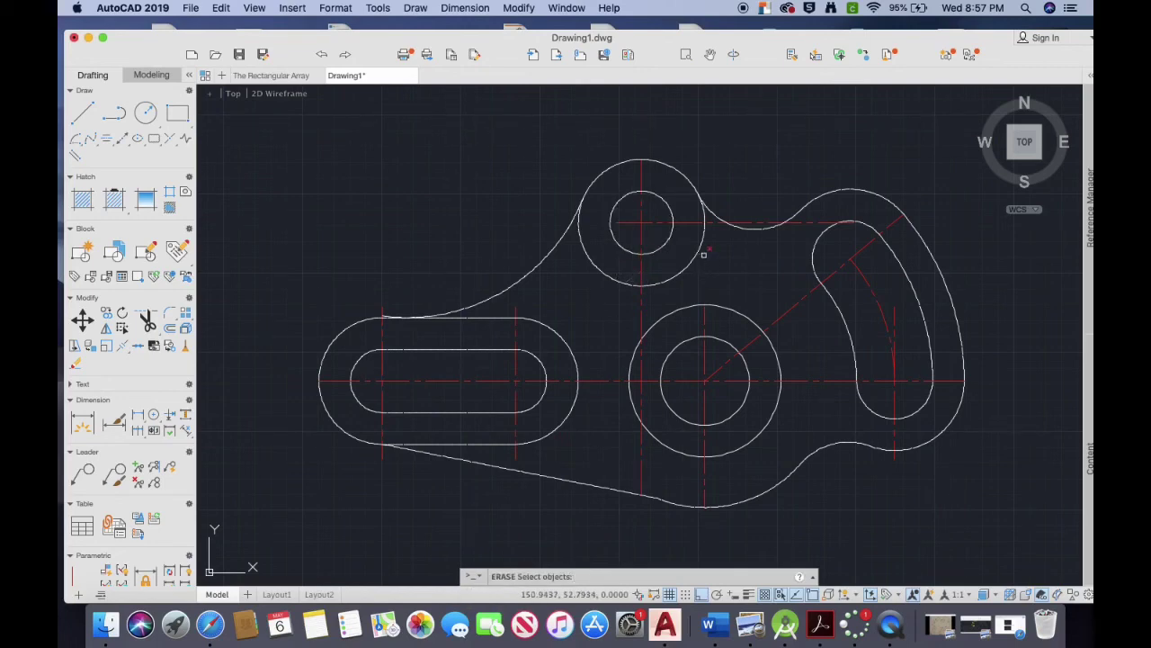
key(Escape)
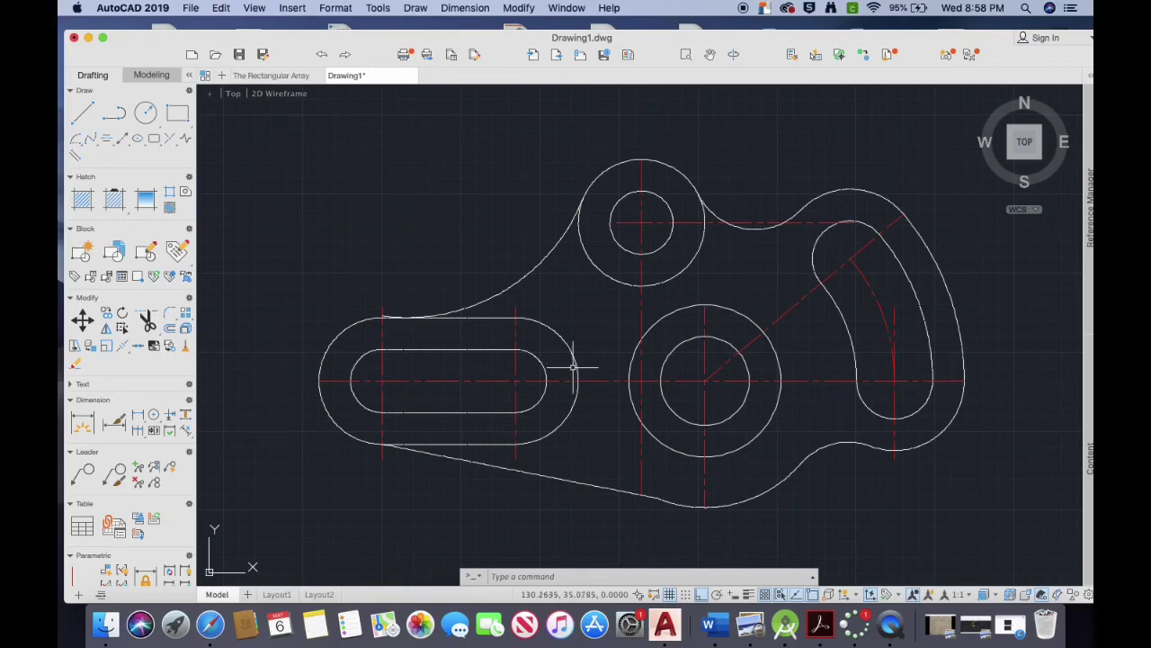
right_click(890, 623)
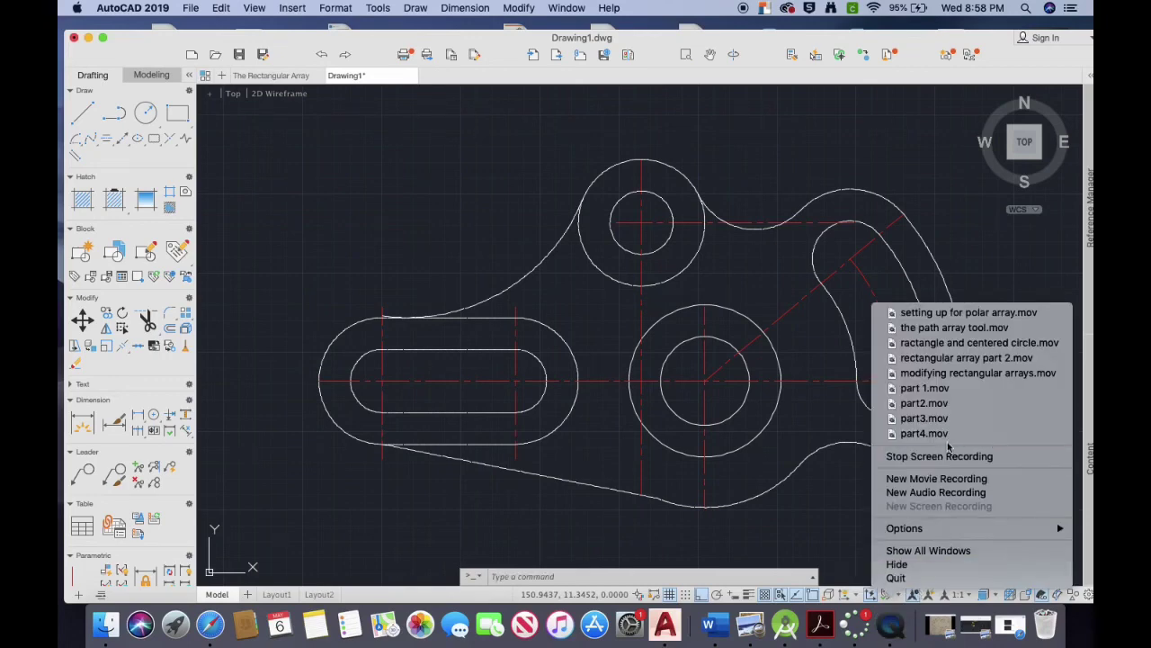